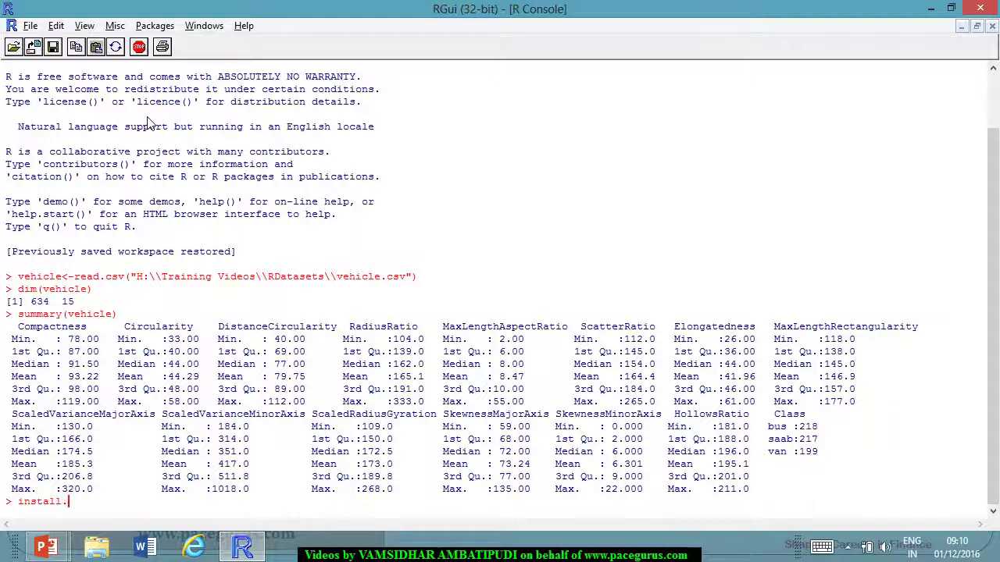
- Install the adabag package in R, using the Austria CRAN mirror
{"action": "type", "text": "(\"adabag"}
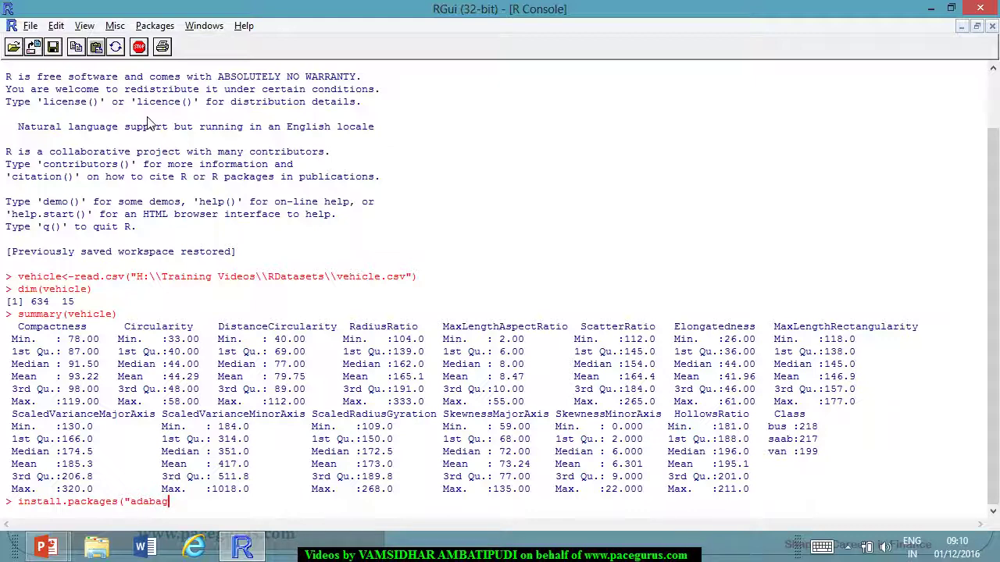
{"action": "type", "text": "\")"}
{"action": "key", "text": "Return"}
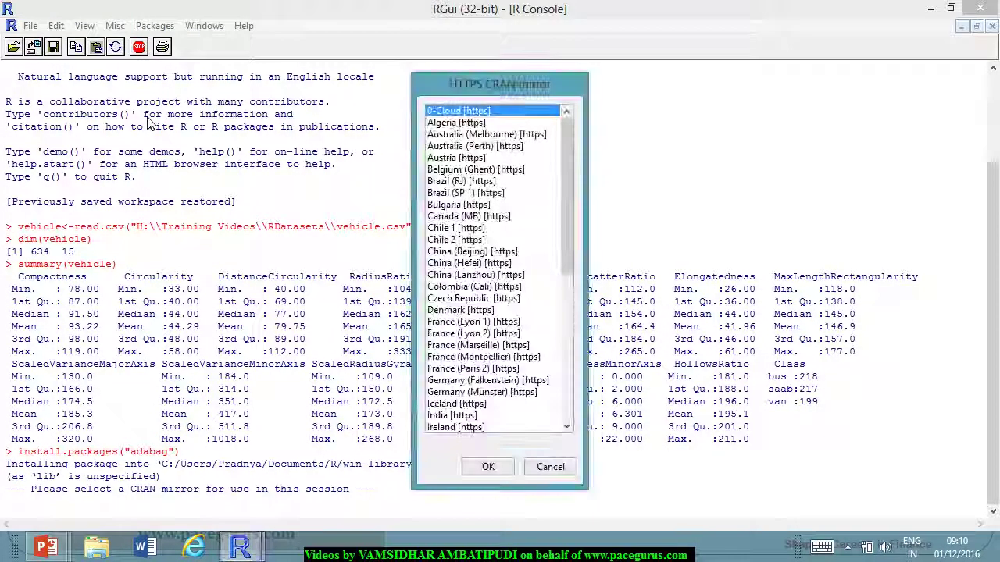
{"action": "left_click", "coordinate": [462, 160]}
{"action": "double_click", "coordinate": [461, 160]}
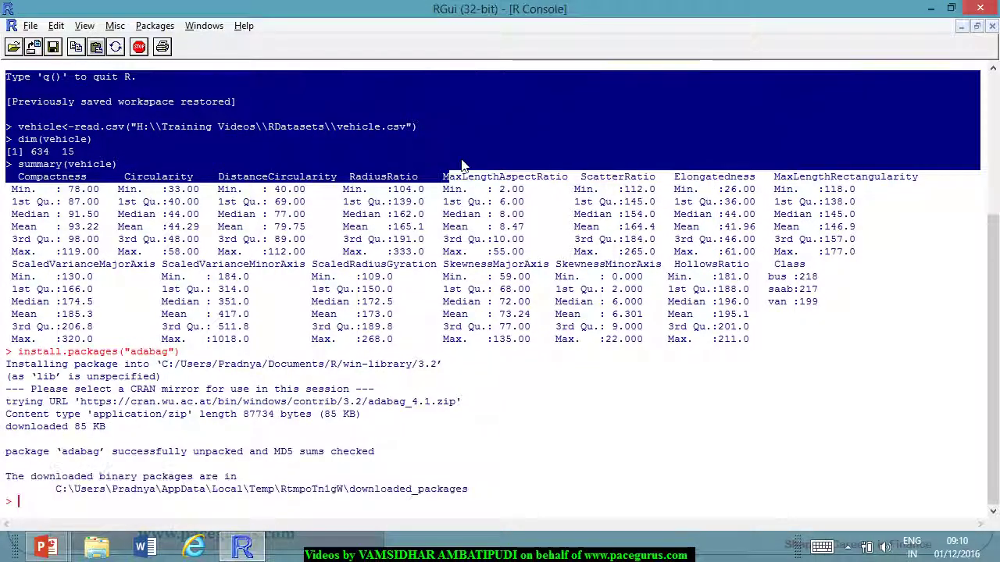
- Load the adabag package with library(adabag)
{"action": "left_click", "coordinate": [461, 166]}
{"action": "type", "text": "lib"}
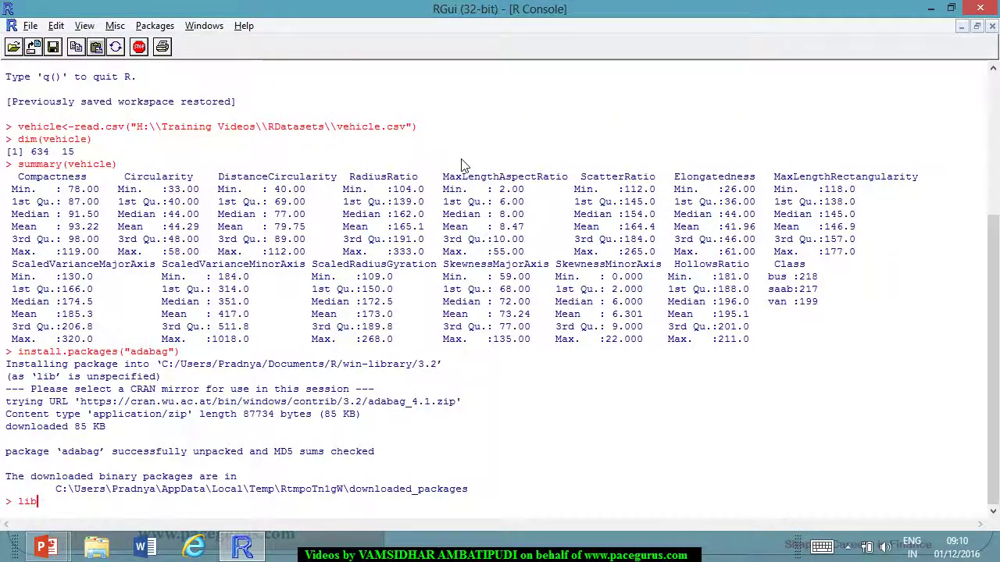
{"action": "type", "text": "rary(adabag)"}
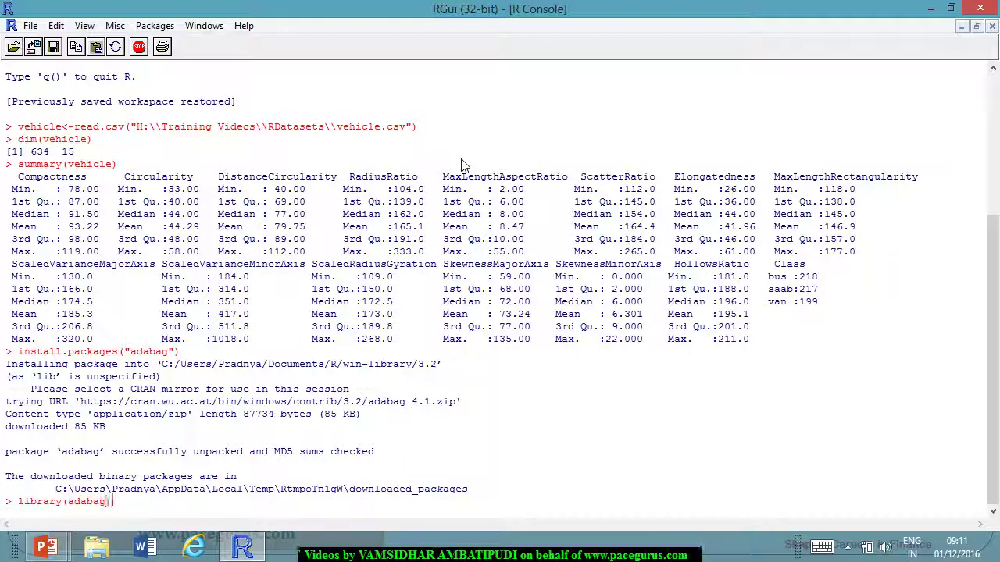
{"action": "key", "text": "Return"}
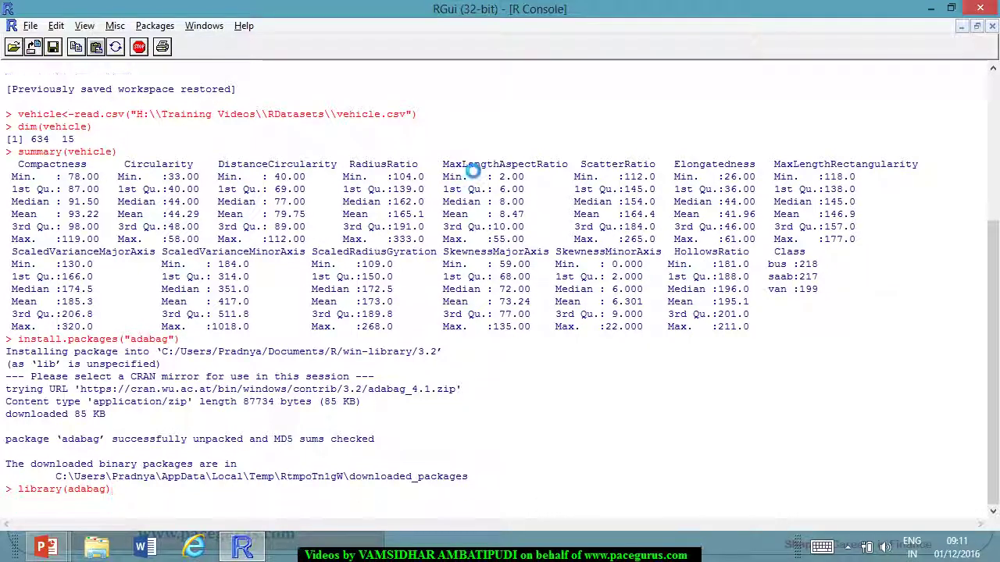
{"action": "left_click", "coordinate": [405, 213]}
{"action": "left_click", "coordinate": [347, 304]}
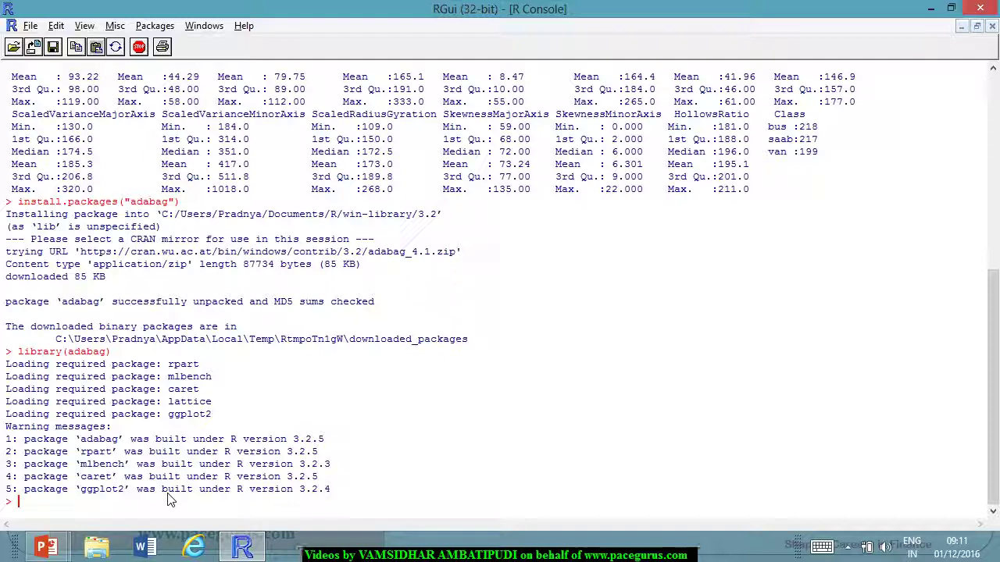
- Open the R help page for the boosting function with ?boosting and dismiss the browser's restore-pages prompt
{"action": "key", "text": "alt+Tab"}
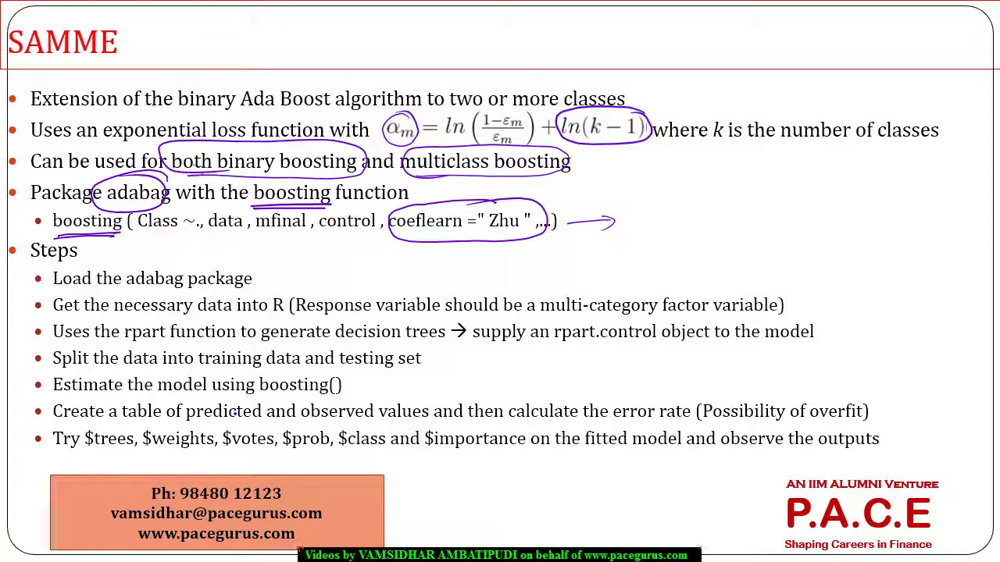
{"action": "key", "text": "alt+Tab"}
{"action": "type", "text": "?boosting"}
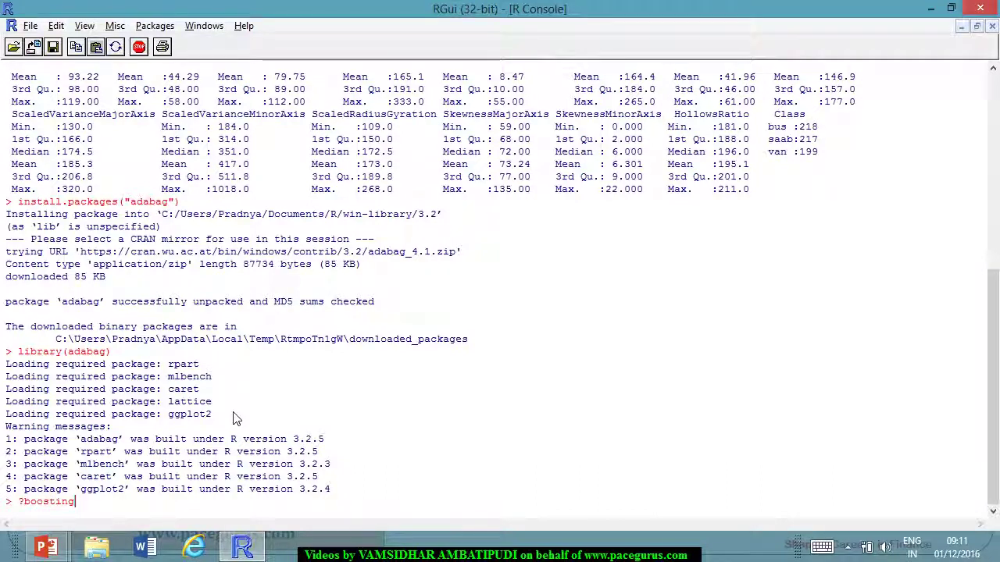
{"action": "key", "text": "Return"}
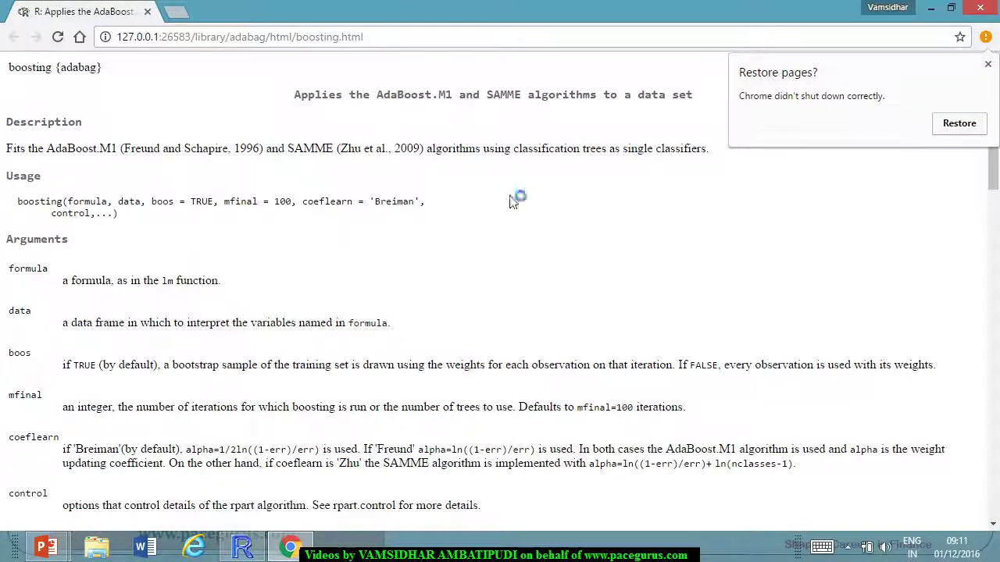
{"action": "left_click", "coordinate": [987, 63]}
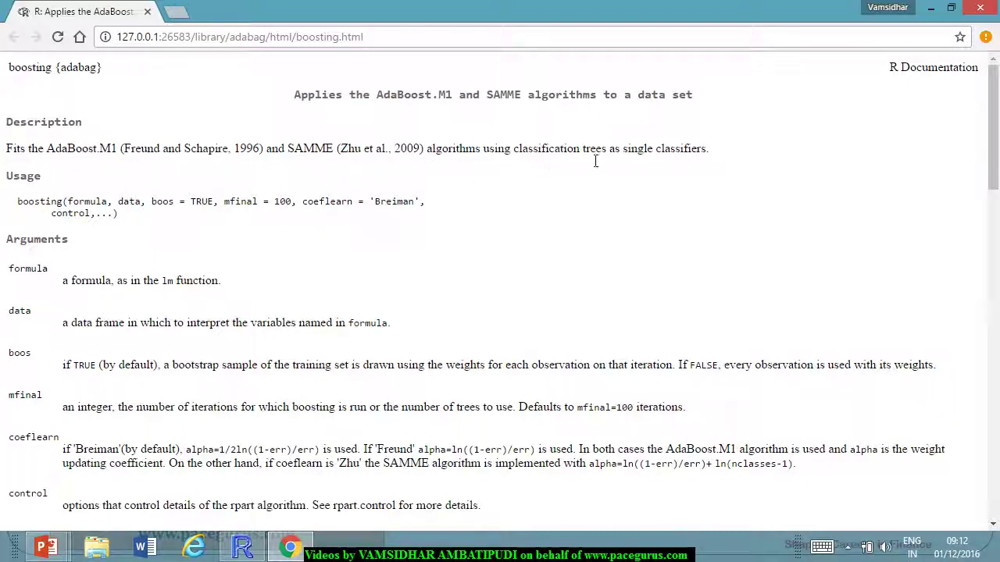
- Review the boosting help page, highlighting the classification-tree description, the formula and data arguments, and the mfinal explanation
{"action": "left_click_drag", "start_coordinate": [519, 148], "coordinate": [713, 149]}
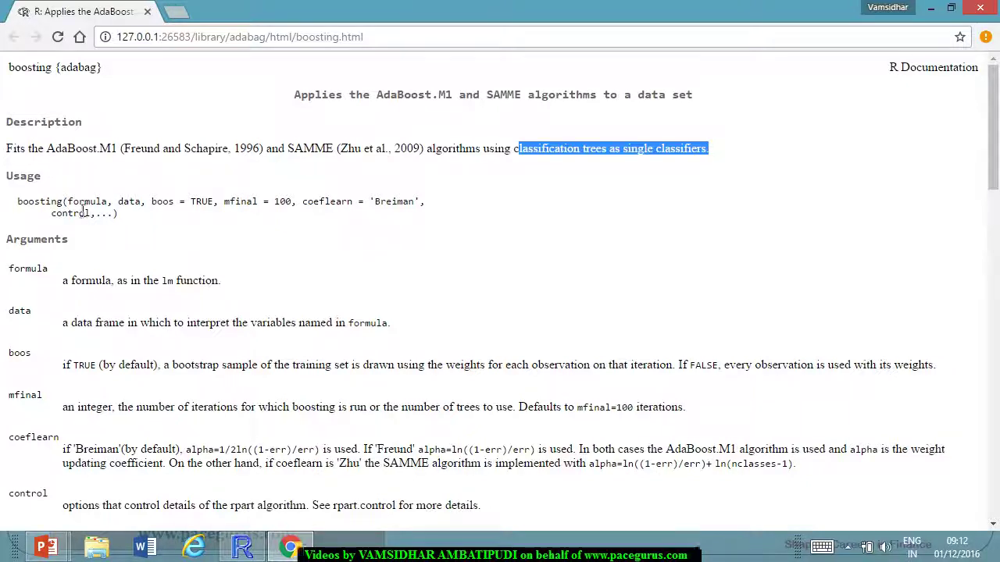
{"action": "left_click_drag", "start_coordinate": [73, 202], "coordinate": [108, 202]}
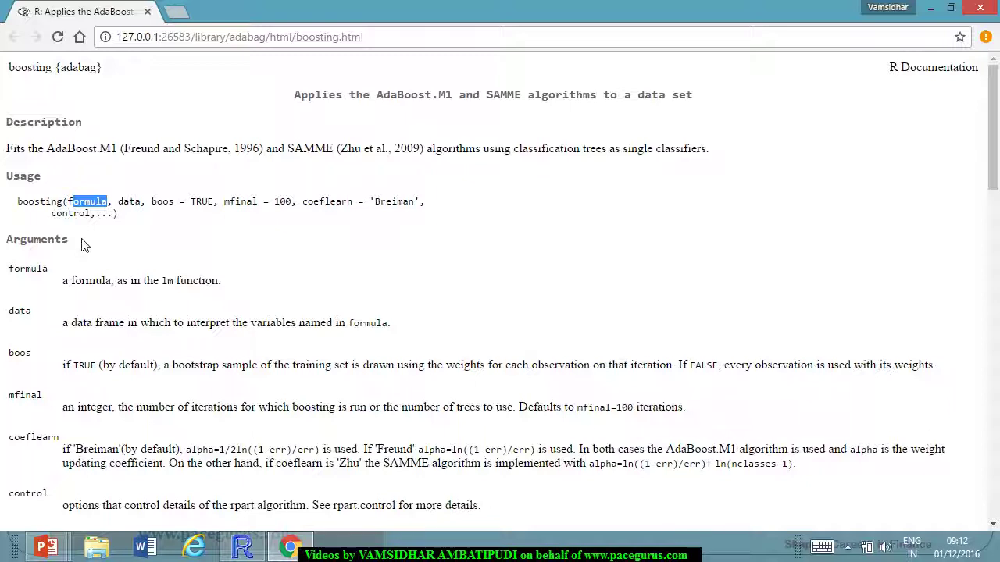
{"action": "left_click_drag", "start_coordinate": [129, 202], "coordinate": [124, 202]}
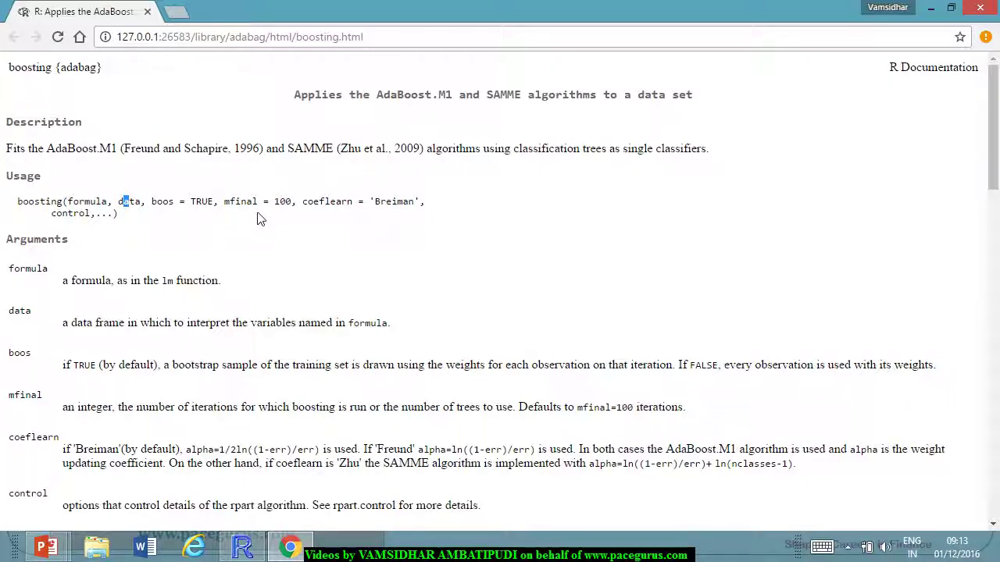
{"action": "scroll", "coordinate": [262, 223], "scroll_direction": "down", "scroll_amount": 1}
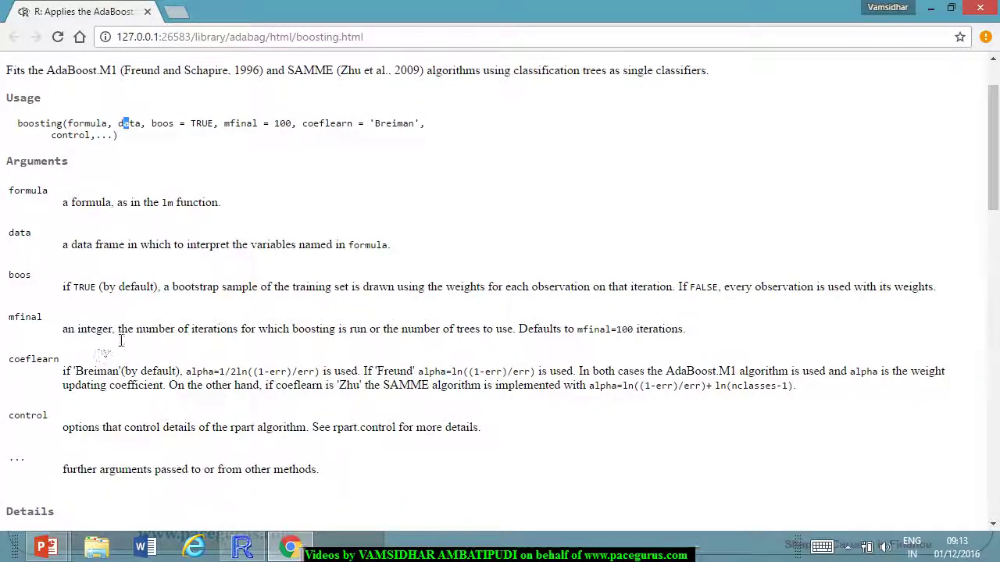
{"action": "left_click_drag", "start_coordinate": [238, 330], "coordinate": [506, 335]}
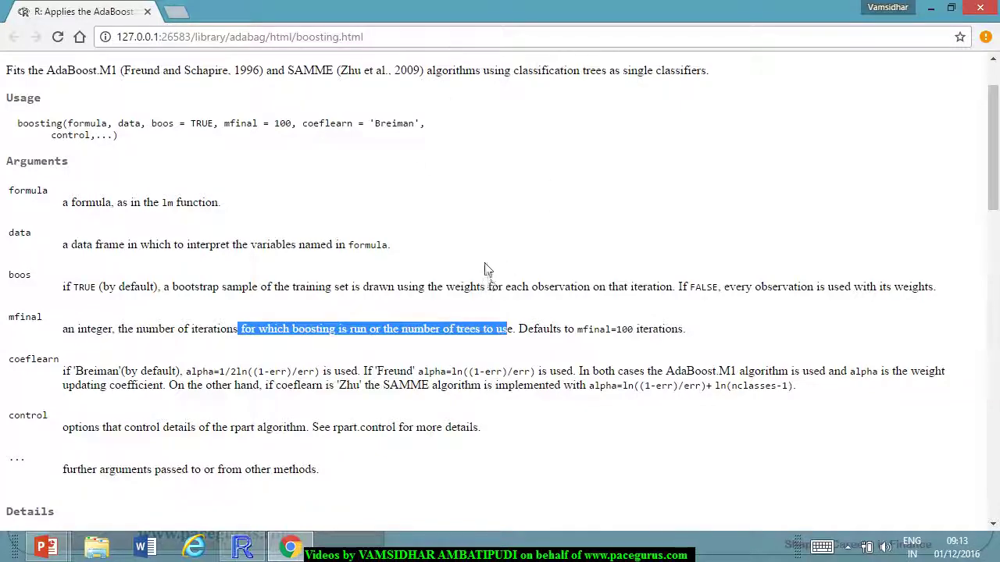
- Switch to the SAMME slide in PowerPoint and handwrite "optimal iterations" beside the title, enclosed in a loop
{"action": "key", "text": "alt+Tab"}
{"action": "key", "text": "alt+Tab"}
{"action": "key", "text": "alt+Tab"}
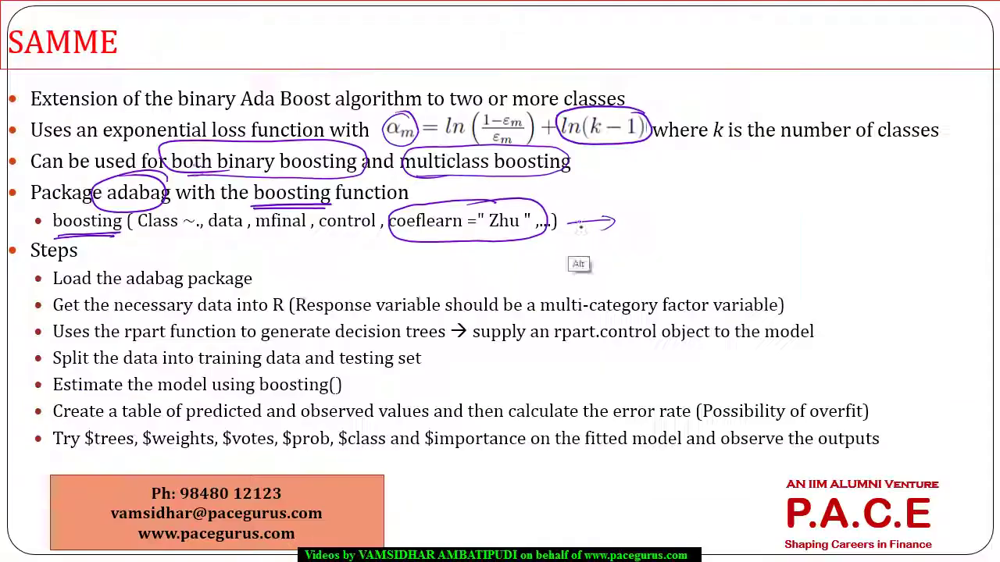
{"action": "mouse_move", "coordinate": [758, 39]}
{"action": "left_mouse_down"}
{"action": "mouse_move", "coordinate": [778, 73]}
{"action": "mouse_move", "coordinate": [777, 50]}
{"action": "mouse_move", "coordinate": [807, 44]}
{"action": "mouse_move", "coordinate": [796, 37]}
{"action": "mouse_move", "coordinate": [870, 28]}
{"action": "left_mouse_up"}
{"action": "mouse_move", "coordinate": [817, 61]}
{"action": "left_mouse_down"}
{"action": "mouse_move", "coordinate": [816, 75]}
{"action": "mouse_move", "coordinate": [825, 75]}
{"action": "left_mouse_up"}
{"action": "mouse_move", "coordinate": [821, 61]}
{"action": "left_mouse_down"}
{"action": "mouse_move", "coordinate": [880, 63]}
{"action": "mouse_move", "coordinate": [887, 49]}
{"action": "mouse_move", "coordinate": [941, 41]}
{"action": "left_mouse_up"}
{"action": "mouse_move", "coordinate": [943, 13]}
{"action": "left_mouse_down"}
{"action": "mouse_move", "coordinate": [738, 55]}
{"action": "mouse_move", "coordinate": [900, 78]}
{"action": "mouse_move", "coordinate": [933, 59]}
{"action": "left_mouse_up"}
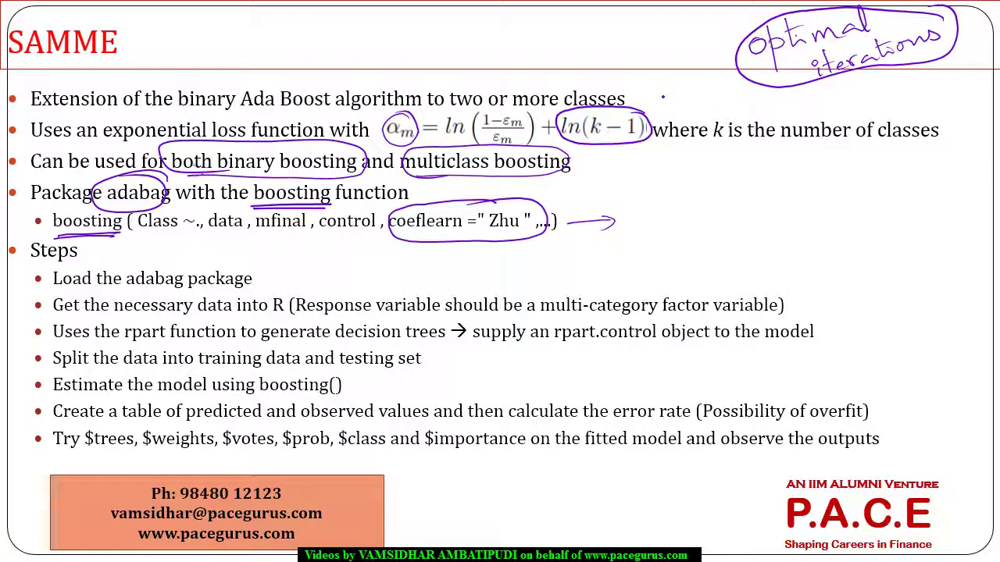
- Return to the boosting help page in Chrome and highlight the coeflearn = 'Breiman' default and its alpha=1/2ln((1-err)/err) formula
{"action": "key", "text": "alt+Tab"}
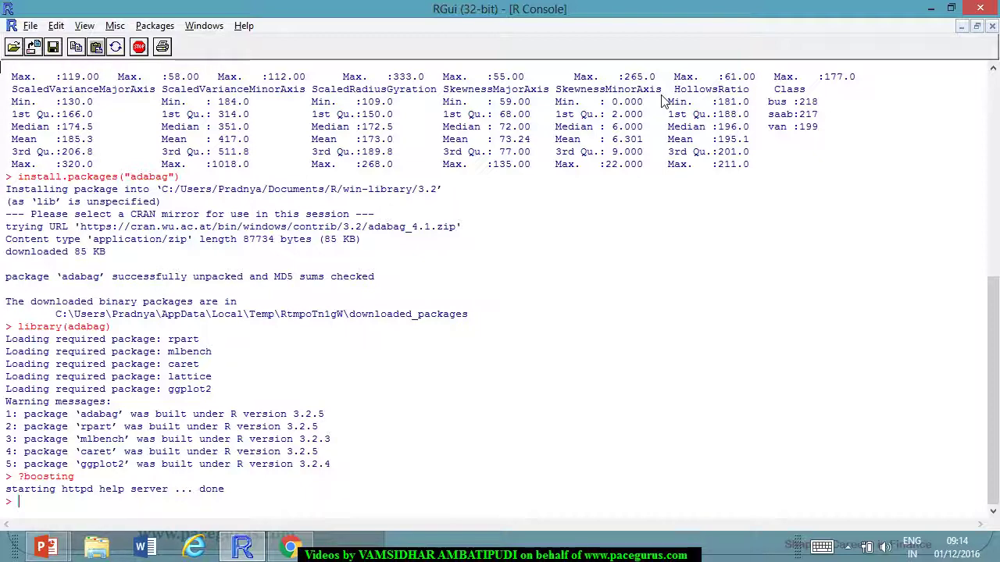
{"action": "key", "text": "alt+Tab"}
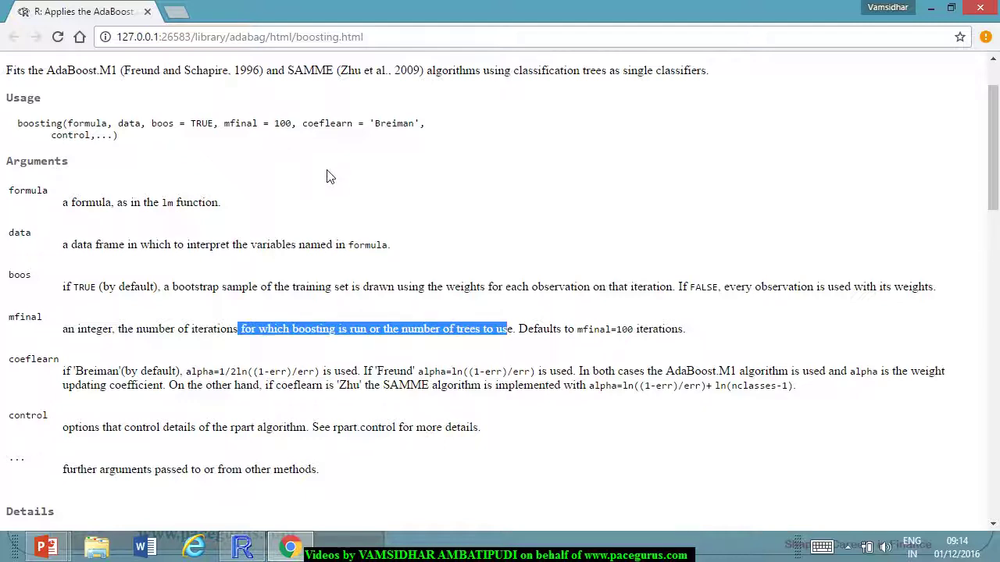
{"action": "left_click_drag", "start_coordinate": [298, 125], "coordinate": [422, 133]}
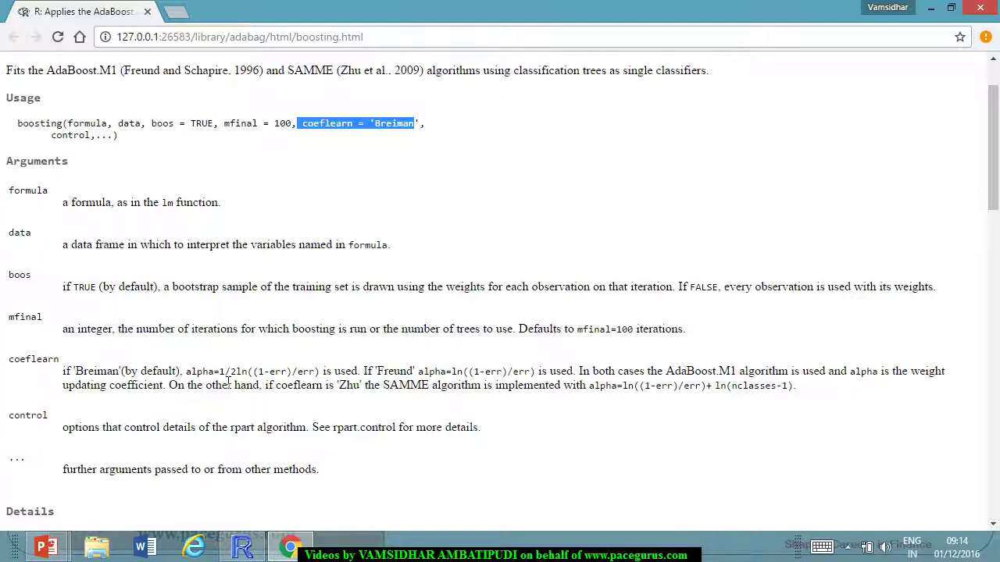
{"action": "left_click", "coordinate": [192, 382]}
{"action": "left_click_drag", "start_coordinate": [186, 372], "coordinate": [321, 376]}
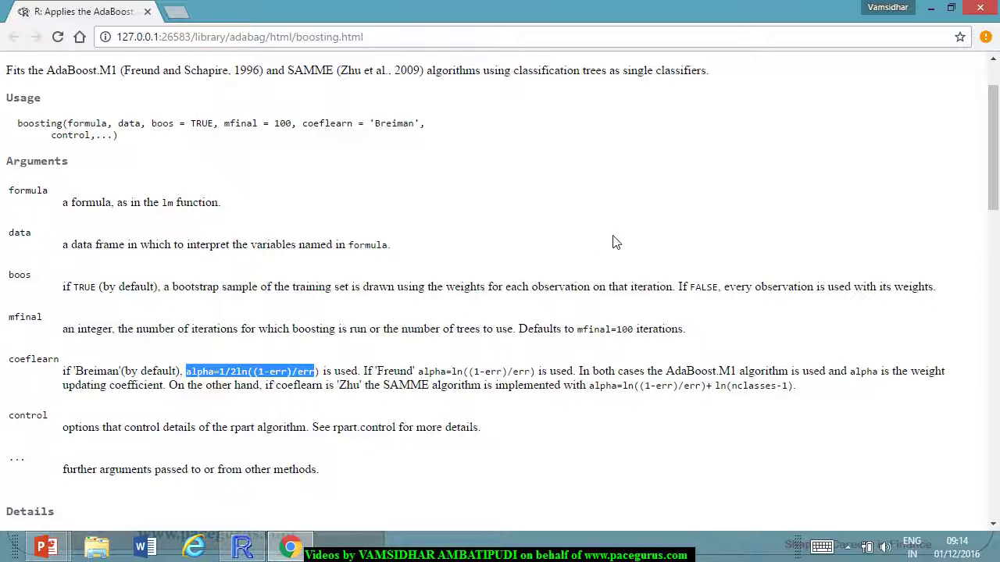
- Switch to the SAMME slide and handwrite the formula ½ ln((1−εm)/εm) in the blank area beside the boosting call
{"action": "key", "text": "alt+Tab"}
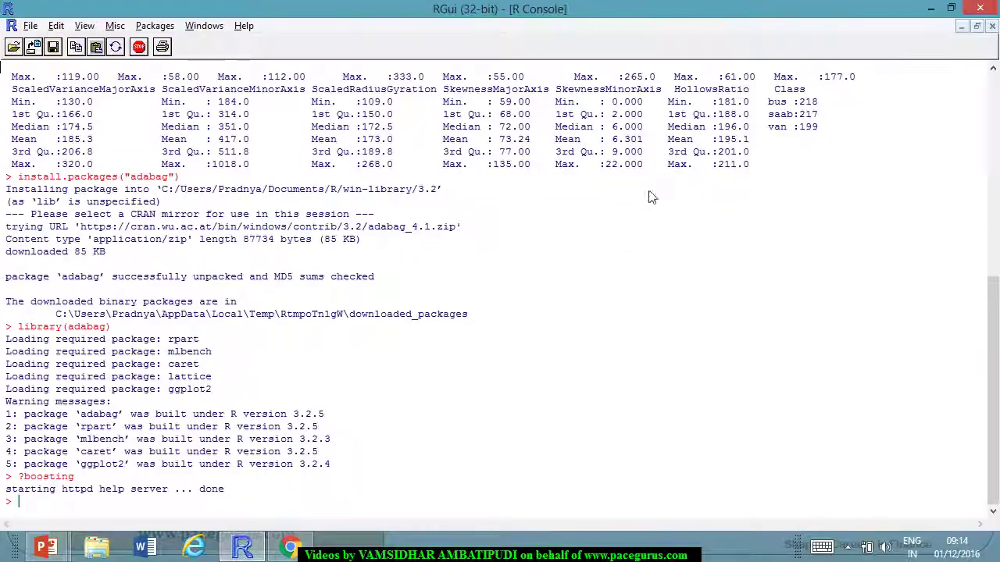
{"action": "key", "text": "alt+Tab"}
{"action": "key", "text": "alt+Tab"}
{"action": "key", "text": "Tab"}
{"action": "key", "text": "Tab"}
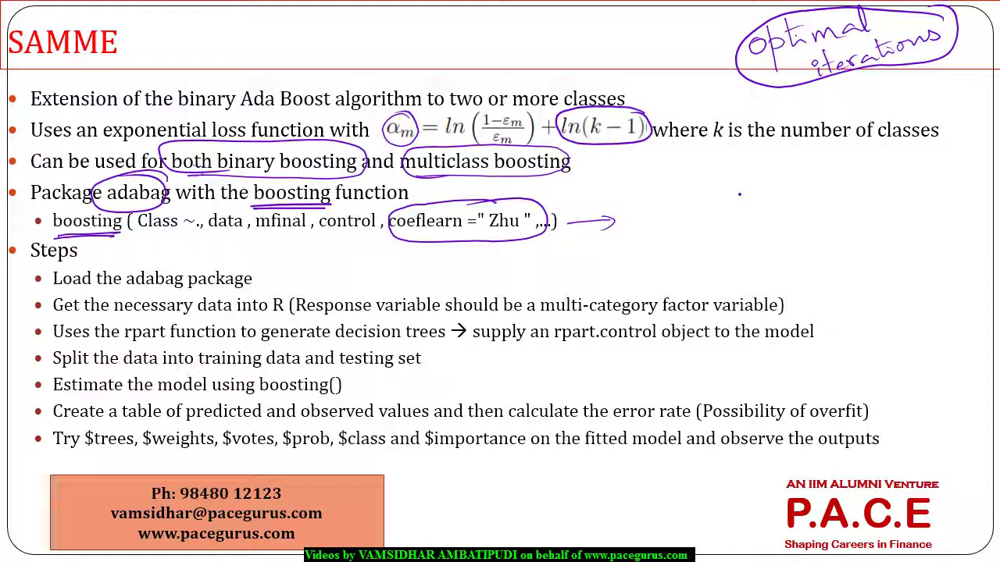
{"action": "left_click_drag", "start_coordinate": [739, 192], "coordinate": [740, 202]}
{"action": "mouse_move", "coordinate": [733, 208]}
{"action": "left_mouse_down"}
{"action": "mouse_move", "coordinate": [747, 207]}
{"action": "mouse_move", "coordinate": [750, 221]}
{"action": "left_mouse_up"}
{"action": "left_click_drag", "start_coordinate": [769, 187], "coordinate": [771, 205]}
{"action": "mouse_move", "coordinate": [775, 205]}
{"action": "left_mouse_down"}
{"action": "mouse_move", "coordinate": [804, 189]}
{"action": "mouse_move", "coordinate": [808, 205]}
{"action": "left_mouse_up"}
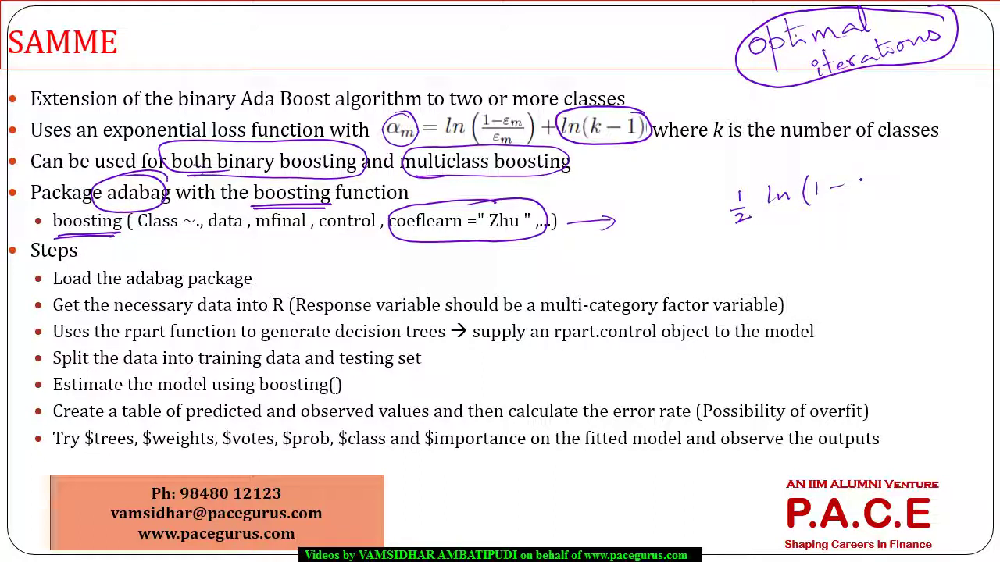
{"action": "left_click_drag", "start_coordinate": [862, 180], "coordinate": [893, 189]}
{"action": "mouse_move", "coordinate": [822, 207]}
{"action": "left_mouse_down"}
{"action": "mouse_move", "coordinate": [898, 198]}
{"action": "mouse_move", "coordinate": [846, 220]}
{"action": "mouse_move", "coordinate": [883, 218]}
{"action": "left_mouse_up"}
{"action": "mouse_move", "coordinate": [892, 163]}
{"action": "left_mouse_down"}
{"action": "mouse_move", "coordinate": [919, 195]}
{"action": "mouse_move", "coordinate": [898, 221]}
{"action": "left_mouse_up"}
{"action": "left_click_drag", "start_coordinate": [809, 179], "coordinate": [826, 226]}
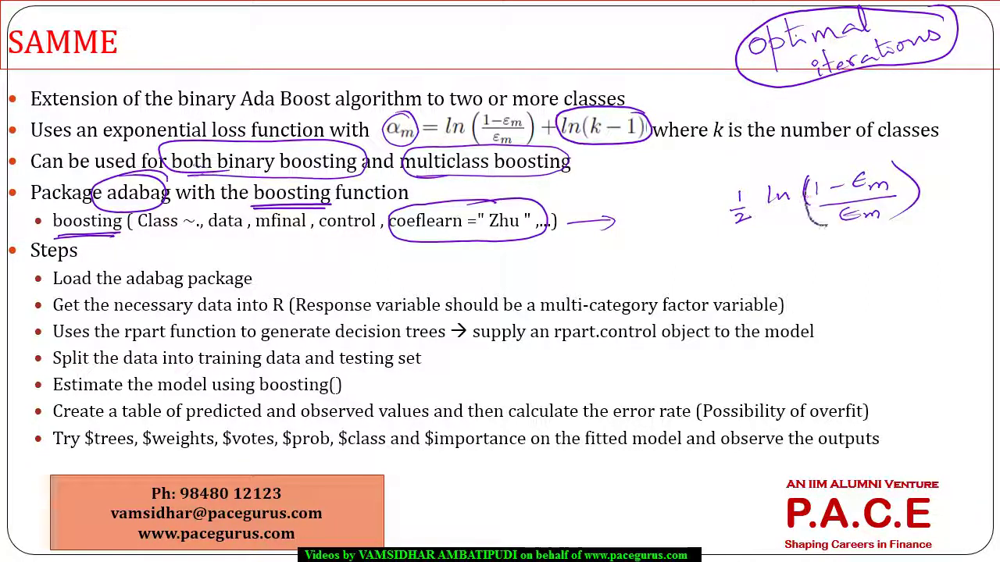
- Check the coeflearn text on the help page and circle the ½ factor in the slide's handwritten formula
{"action": "key", "text": "alt+Tab"}
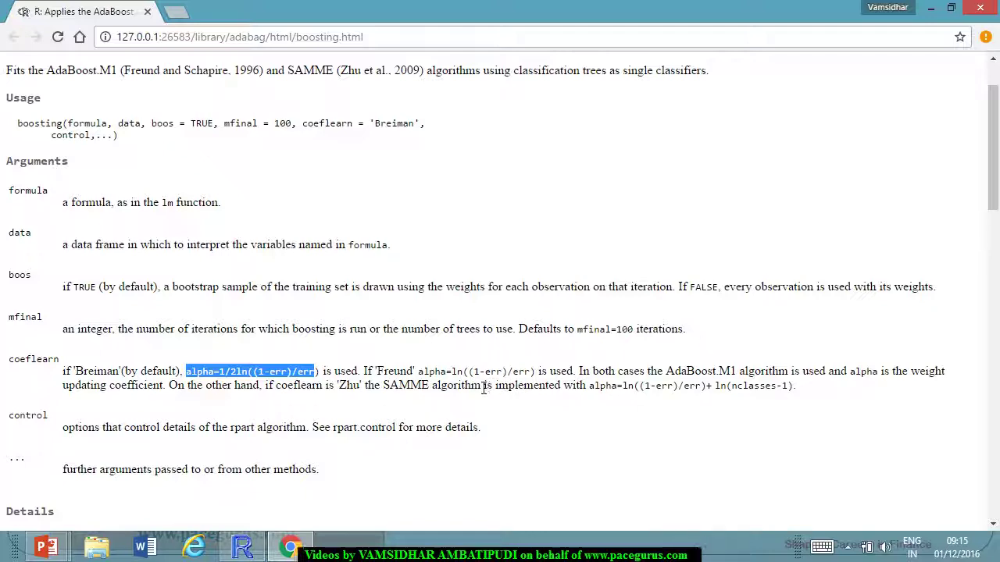
{"action": "key", "text": "alt+Tab"}
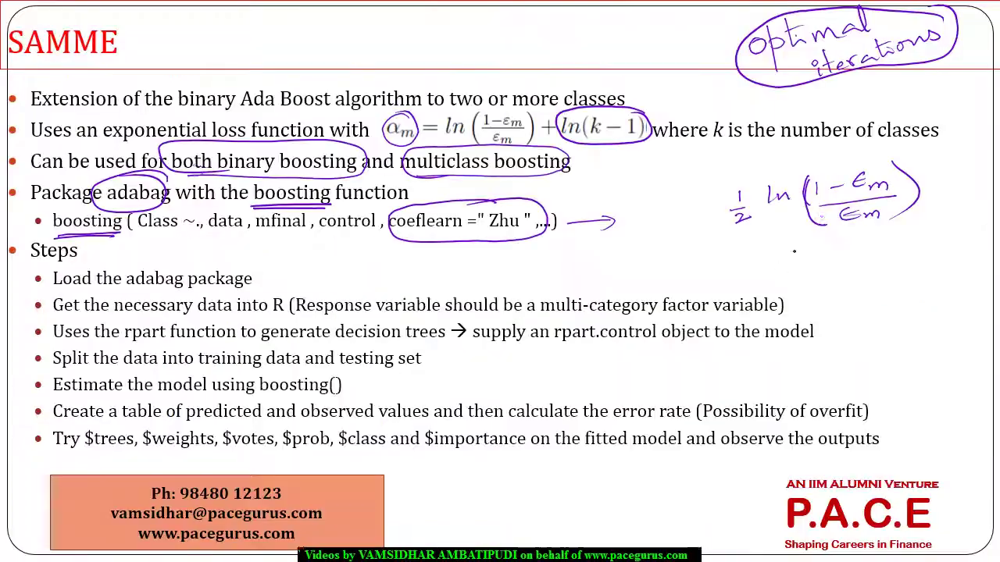
{"action": "mouse_move", "coordinate": [751, 195]}
{"action": "left_mouse_down"}
{"action": "mouse_move", "coordinate": [735, 184]}
{"action": "mouse_move", "coordinate": [744, 183]}
{"action": "left_mouse_up"}
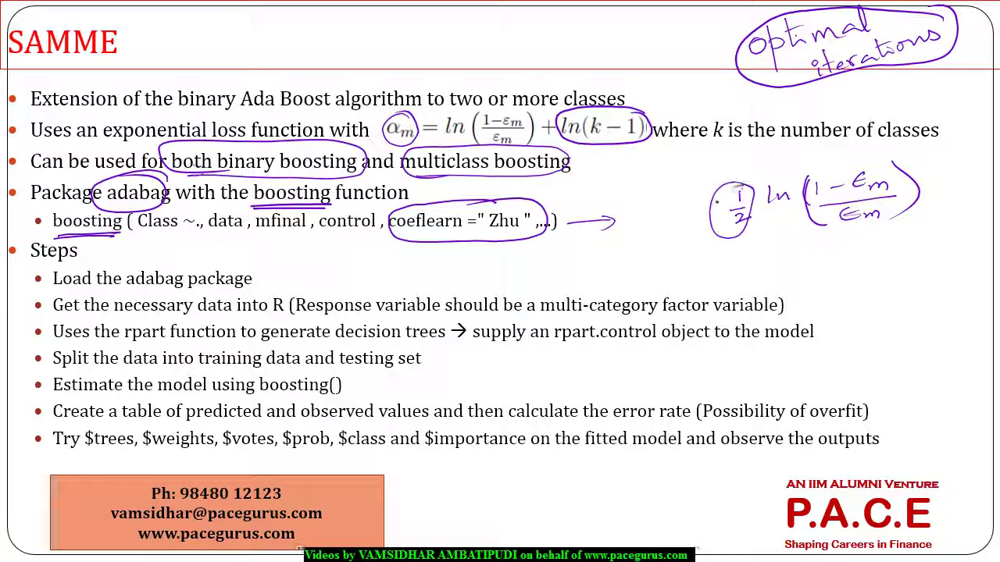
- Handwrite α and the parenthesised fraction (1−εm)/εm below the first handwritten formula on the slide
{"action": "left_click_drag", "start_coordinate": [816, 272], "coordinate": [822, 275]}
{"action": "mouse_move", "coordinate": [871, 251]}
{"action": "left_mouse_down"}
{"action": "mouse_move", "coordinate": [873, 269]}
{"action": "mouse_move", "coordinate": [936, 256]}
{"action": "left_mouse_up"}
{"action": "left_click_drag", "start_coordinate": [941, 255], "coordinate": [949, 255]}
{"action": "mouse_move", "coordinate": [891, 273]}
{"action": "left_mouse_down"}
{"action": "mouse_move", "coordinate": [958, 266]}
{"action": "mouse_move", "coordinate": [900, 291]}
{"action": "mouse_move", "coordinate": [944, 289]}
{"action": "left_mouse_up"}
{"action": "left_click_drag", "start_coordinate": [868, 246], "coordinate": [866, 306]}
{"action": "left_click_drag", "start_coordinate": [947, 226], "coordinate": [948, 296]}
- Switch to the boosting help page and highlight "updating coefficient" and the 'Zhu' option in the coeflearn description
{"action": "key", "text": "alt+Tab"}
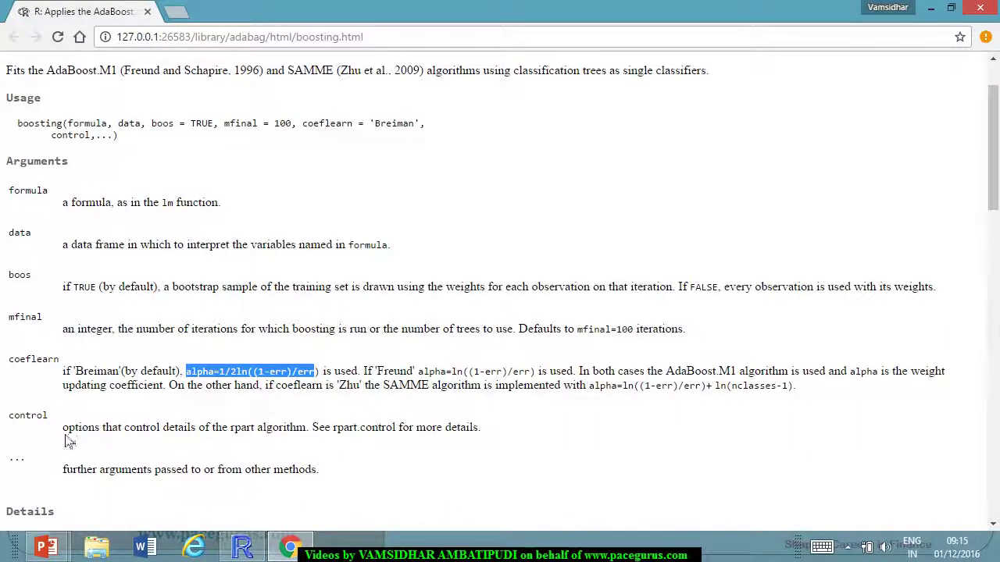
{"action": "left_click_drag", "start_coordinate": [69, 385], "coordinate": [156, 386]}
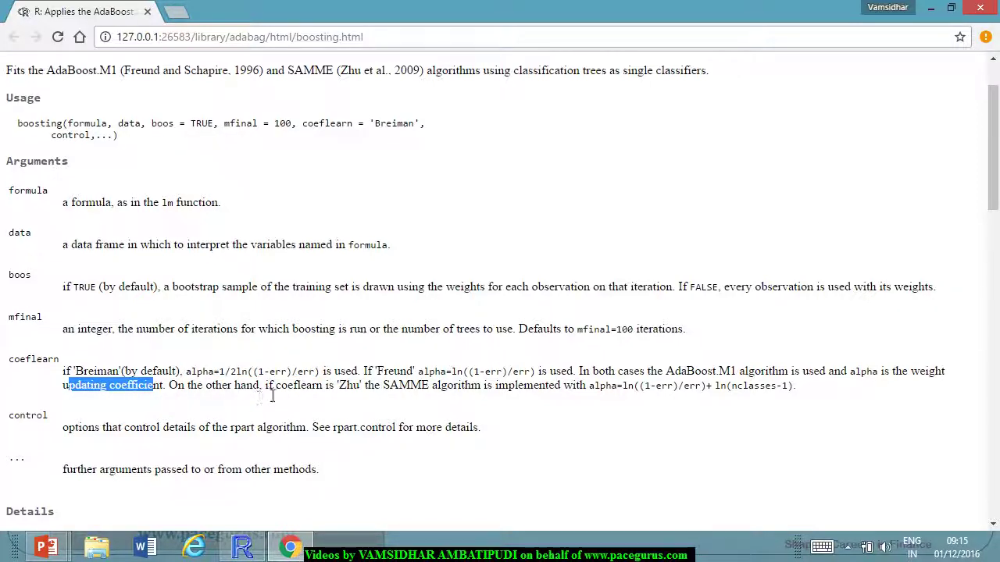
{"action": "left_click_drag", "start_coordinate": [338, 386], "coordinate": [360, 386]}
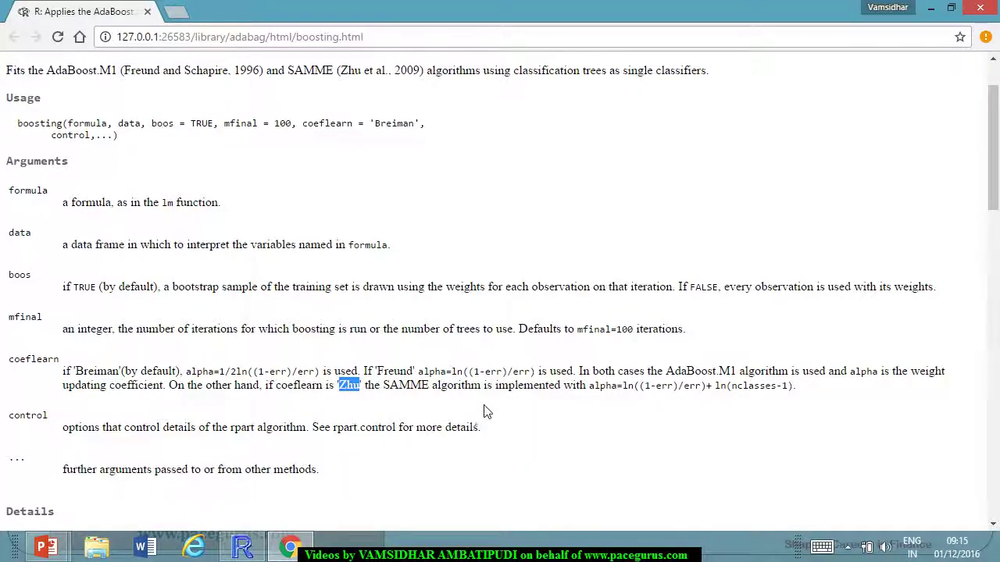
- Circle "Zhu" in the slide's boosting call and draw a tick beside the first bullet about two or more classes
{"action": "key", "text": "alt+Tab"}
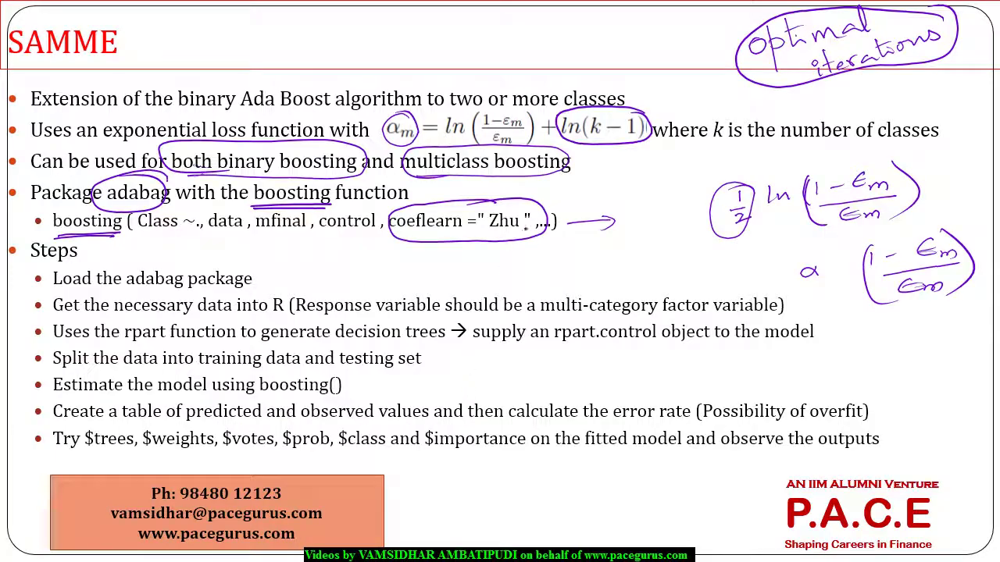
{"action": "mouse_move", "coordinate": [536, 205]}
{"action": "left_mouse_down"}
{"action": "mouse_move", "coordinate": [481, 232]}
{"action": "mouse_move", "coordinate": [539, 209]}
{"action": "left_mouse_up"}
{"action": "key", "text": "alt+Tab"}
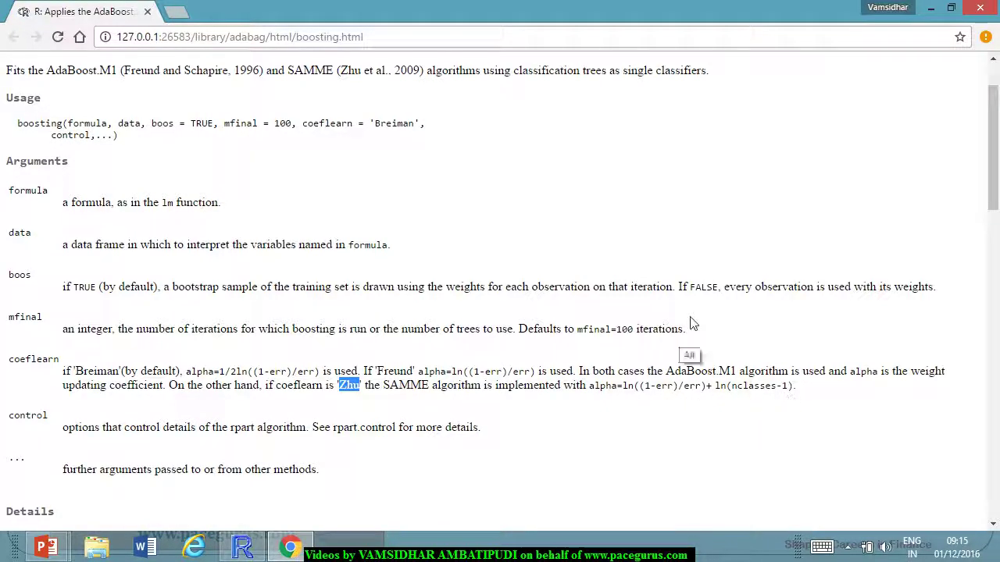
{"action": "key", "text": "alt+Tab"}
{"action": "left_click_drag", "start_coordinate": [649, 100], "coordinate": [681, 81]}
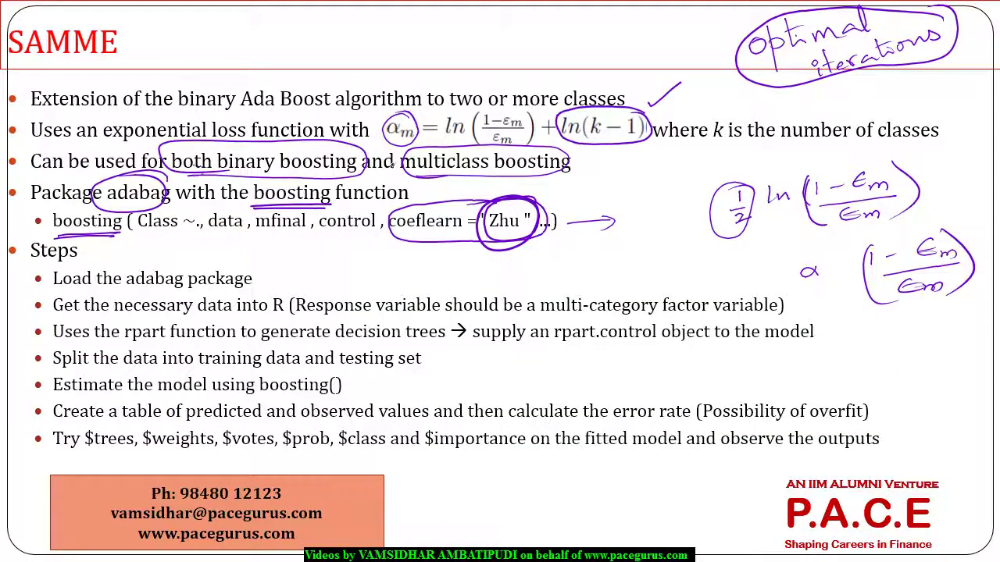
- Cross out the ln(k−1) term in the slide's αm formula and write ½ in front of its remaining ln term
{"action": "mouse_move", "coordinate": [571, 119]}
{"action": "left_mouse_down"}
{"action": "mouse_move", "coordinate": [644, 139]}
{"action": "mouse_move", "coordinate": [564, 146]}
{"action": "left_mouse_up"}
{"action": "mouse_move", "coordinate": [442, 120]}
{"action": "left_mouse_down"}
{"action": "mouse_move", "coordinate": [444, 148]}
{"action": "mouse_move", "coordinate": [463, 131]}
{"action": "mouse_move", "coordinate": [439, 146]}
{"action": "mouse_move", "coordinate": [447, 156]}
{"action": "left_mouse_up"}
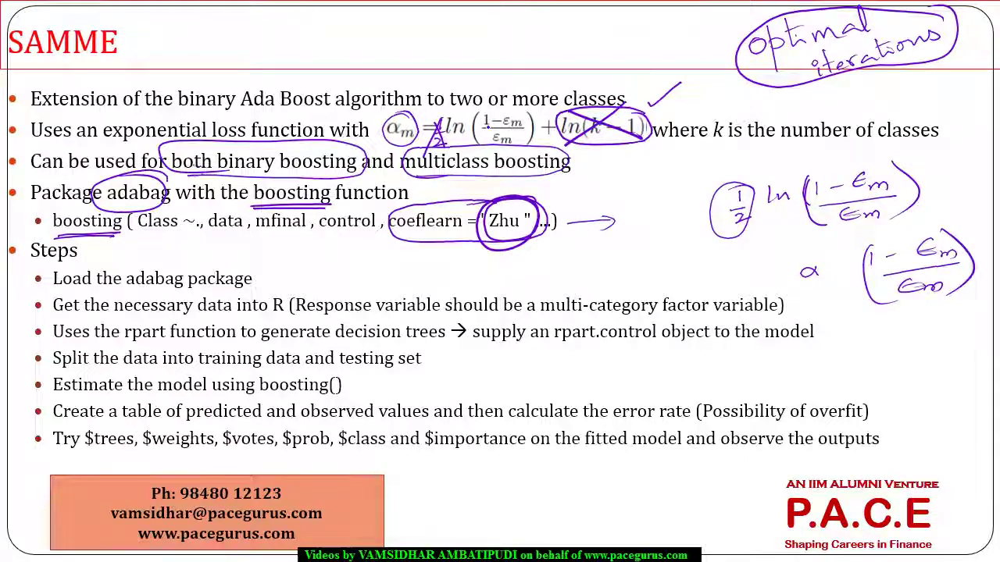
- Switch to the boosting help page and highlight "rpart algorithm" in the control description and 'Zhu' in the coeflearn description
{"action": "key", "text": "alt+Tab"}
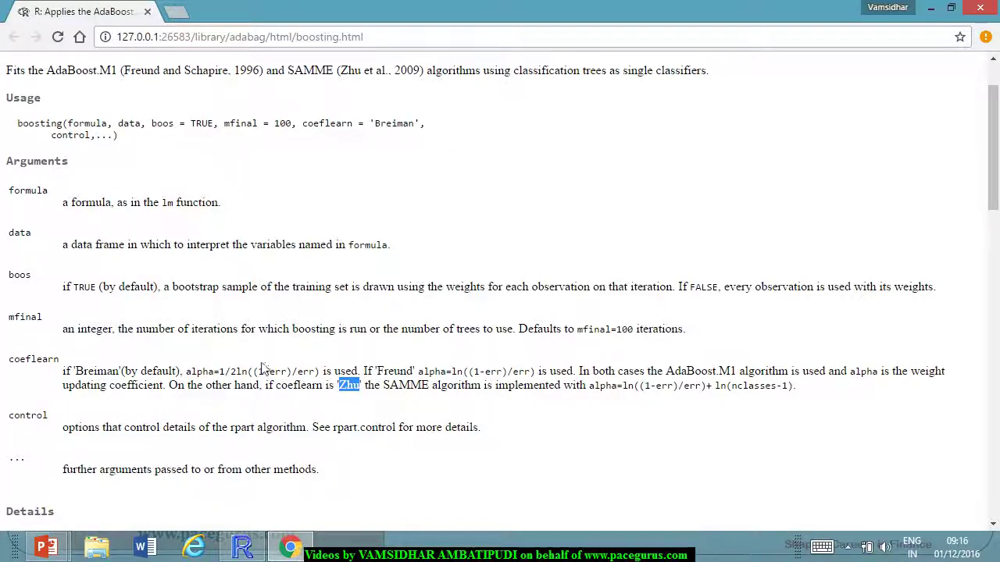
{"action": "left_click_drag", "start_coordinate": [229, 435], "coordinate": [310, 435]}
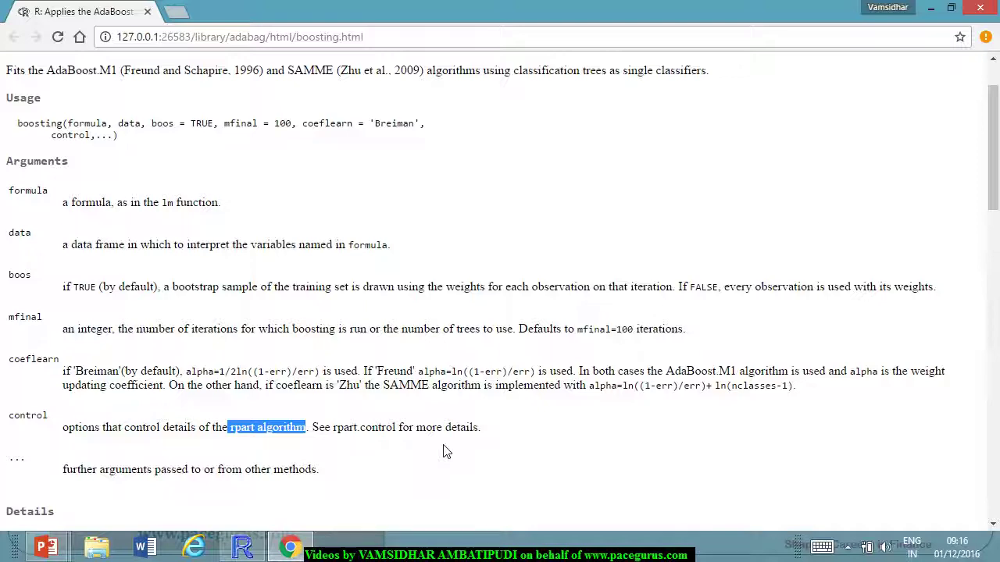
{"action": "scroll", "coordinate": [266, 311], "scroll_direction": "down", "scroll_amount": 2}
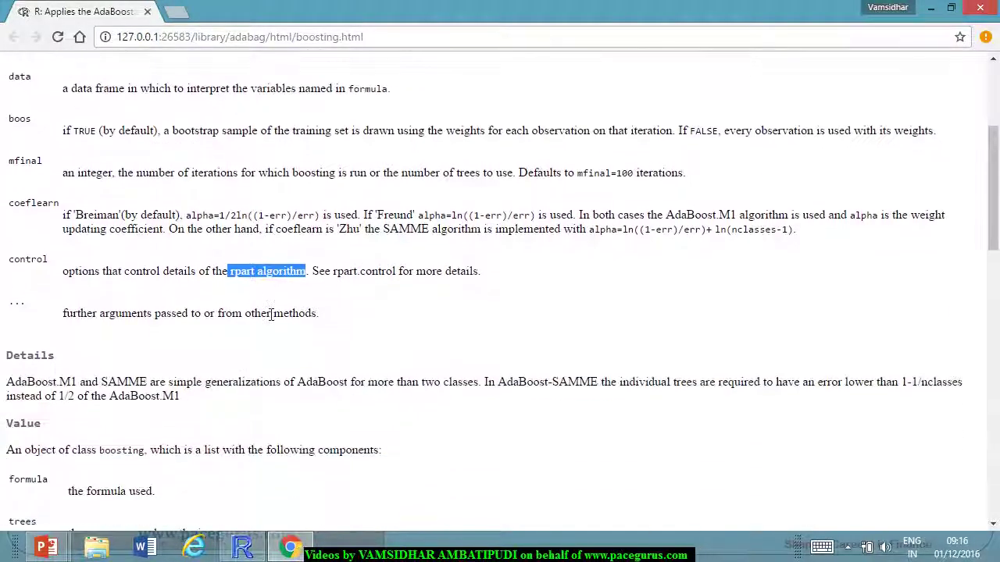
{"action": "scroll", "coordinate": [269, 314], "scroll_direction": "up", "scroll_amount": 2}
{"action": "scroll", "coordinate": [281, 319], "scroll_direction": "down", "scroll_amount": 2}
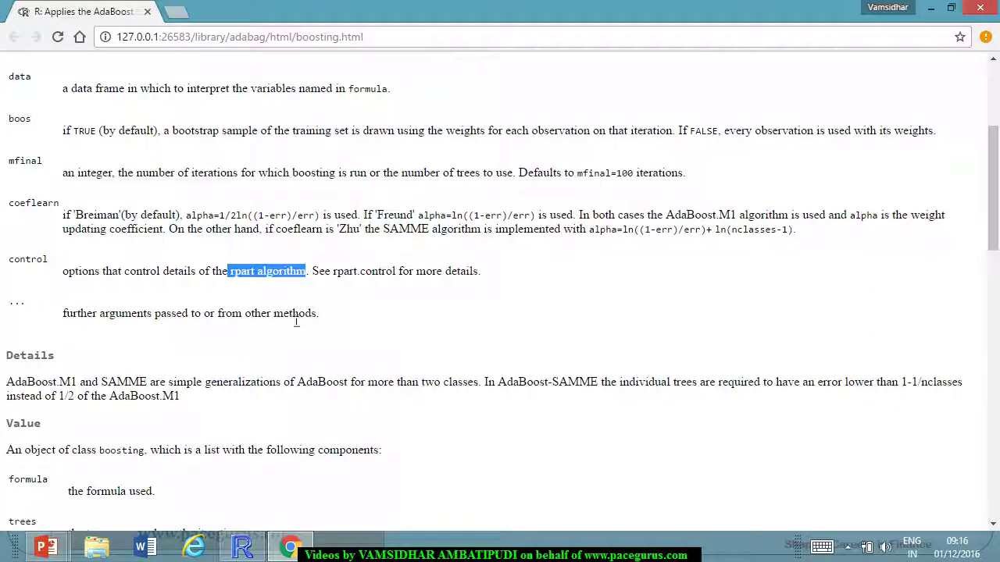
{"action": "left_click", "coordinate": [362, 289]}
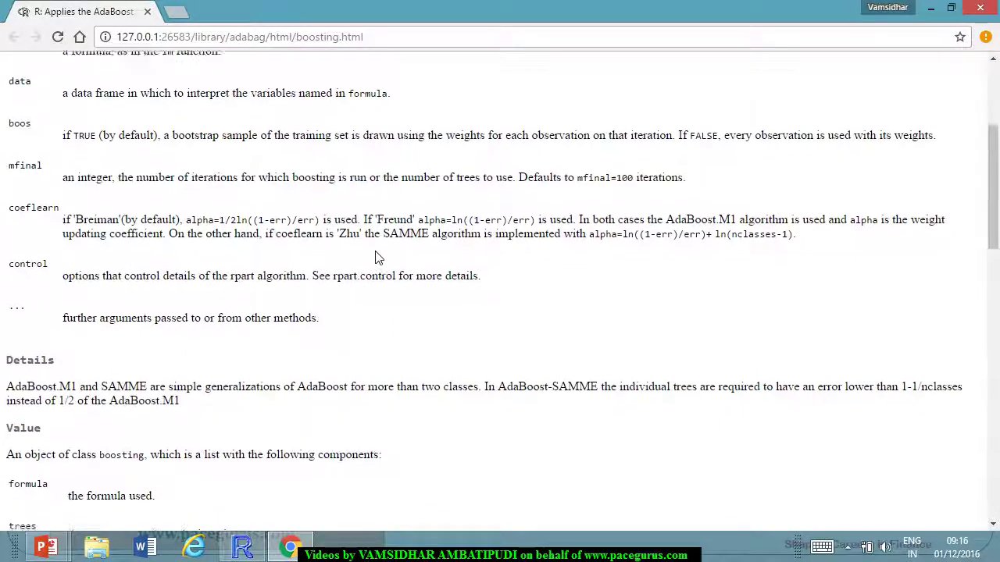
{"action": "scroll", "coordinate": [376, 258], "scroll_direction": "up", "scroll_amount": 1}
{"action": "left_click_drag", "start_coordinate": [336, 308], "coordinate": [361, 310]}
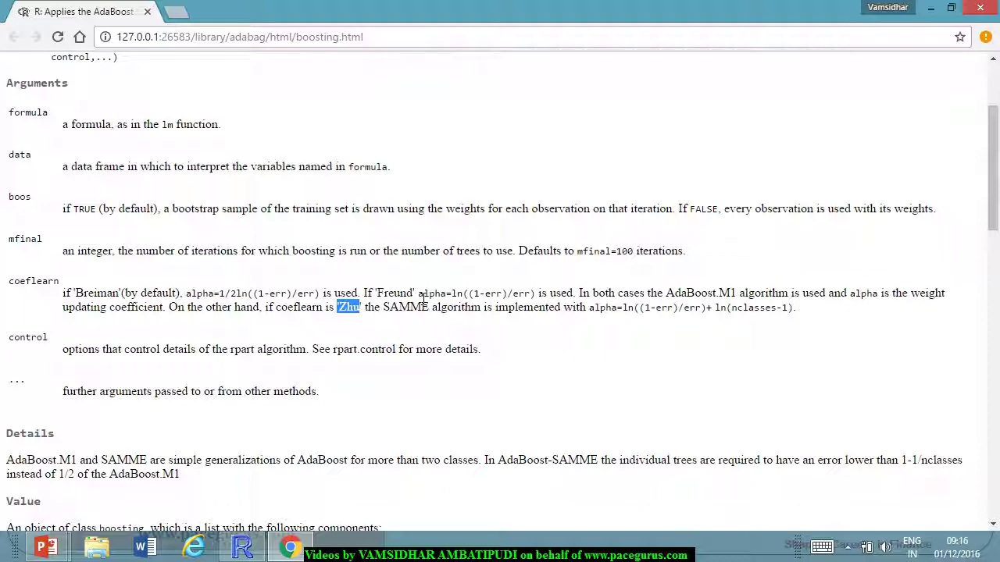
- Back on the slide, tick the first two steps, circle "multi-category factor", and underline "rpart" and "rpart.control" in the third step
{"action": "key", "text": "alt+Tab"}
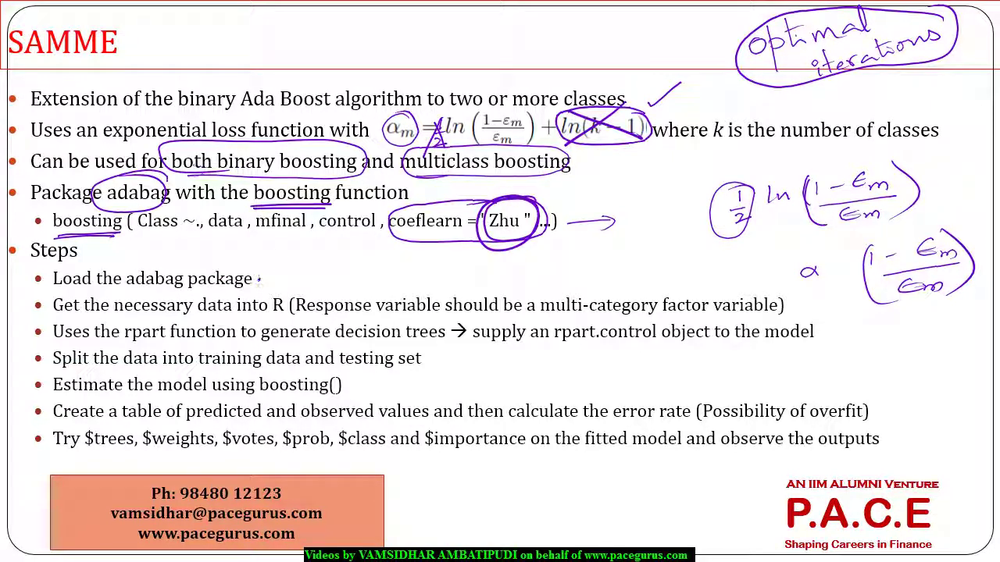
{"action": "left_click_drag", "start_coordinate": [261, 278], "coordinate": [316, 256]}
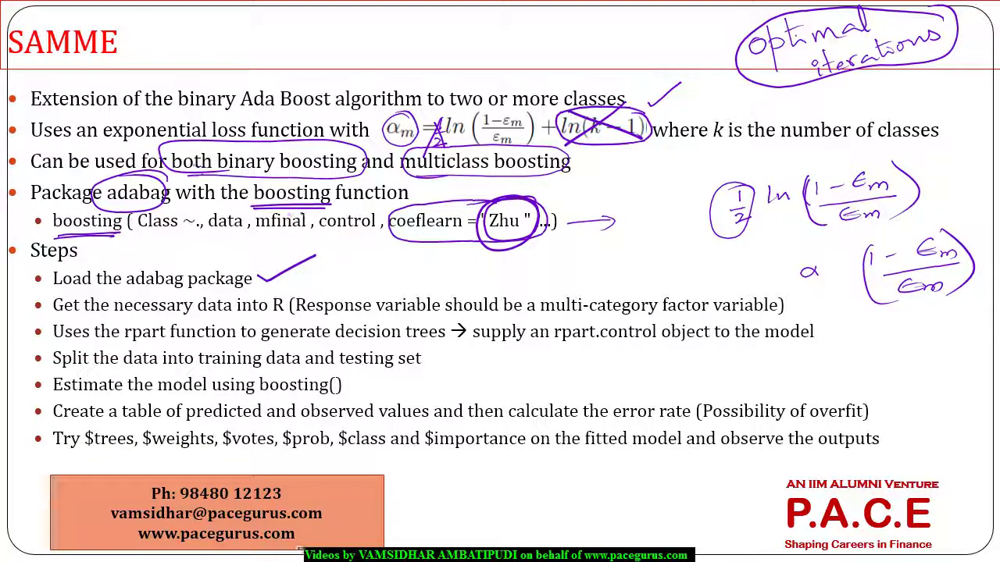
{"action": "left_click_drag", "start_coordinate": [365, 296], "coordinate": [418, 267]}
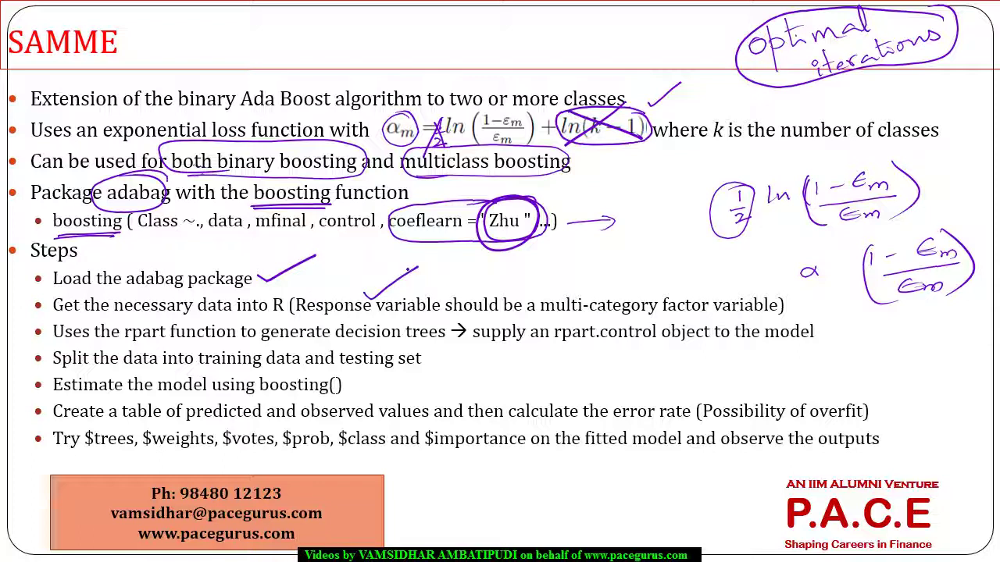
{"action": "mouse_move", "coordinate": [633, 294]}
{"action": "left_mouse_down"}
{"action": "mouse_move", "coordinate": [527, 312]}
{"action": "mouse_move", "coordinate": [623, 326]}
{"action": "mouse_move", "coordinate": [731, 320]}
{"action": "mouse_move", "coordinate": [600, 278]}
{"action": "left_mouse_up"}
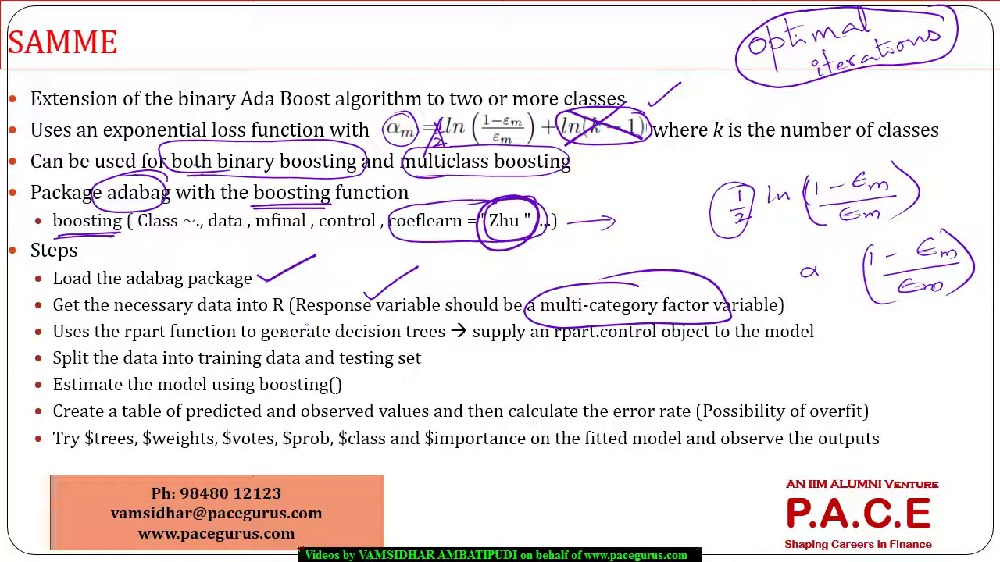
{"action": "left_click_drag", "start_coordinate": [125, 343], "coordinate": [184, 342]}
{"action": "left_click_drag", "start_coordinate": [557, 341], "coordinate": [672, 347]}
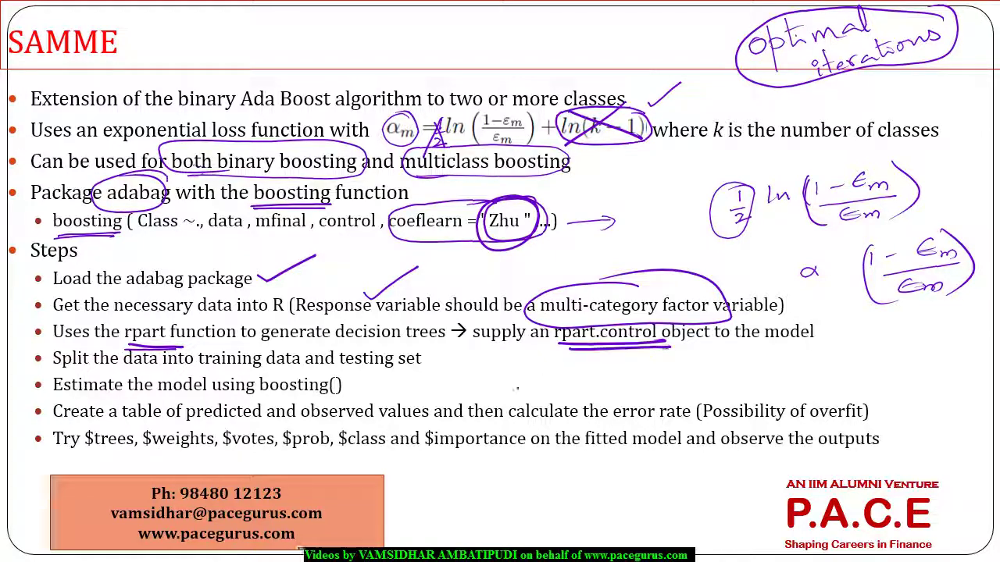
- Glance through the boosting help page's Value section, and open the rpart.control help from the R console with ?rpart.control
{"action": "key", "text": "alt+Tab"}
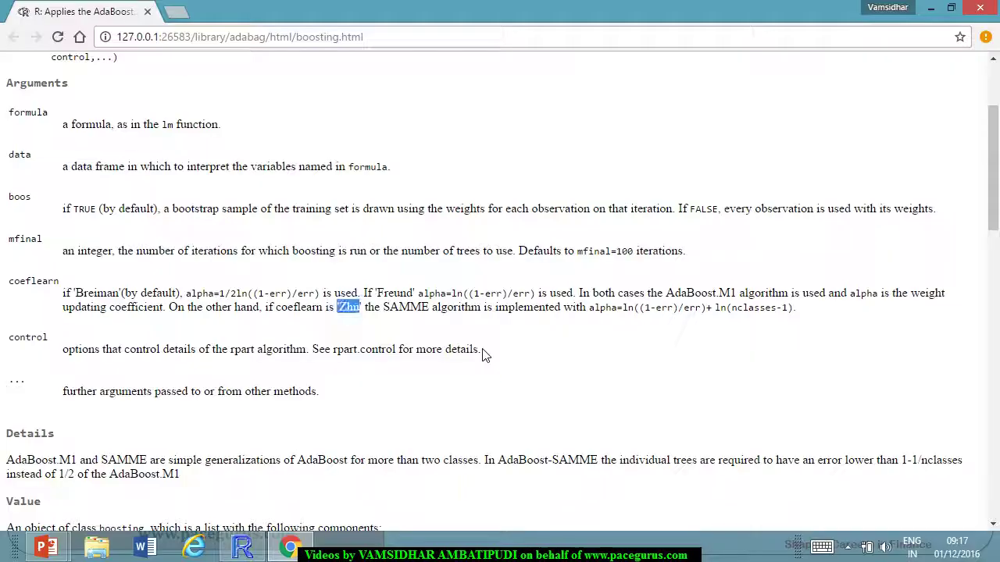
{"action": "scroll", "coordinate": [524, 294], "scroll_direction": "down", "scroll_amount": 4}
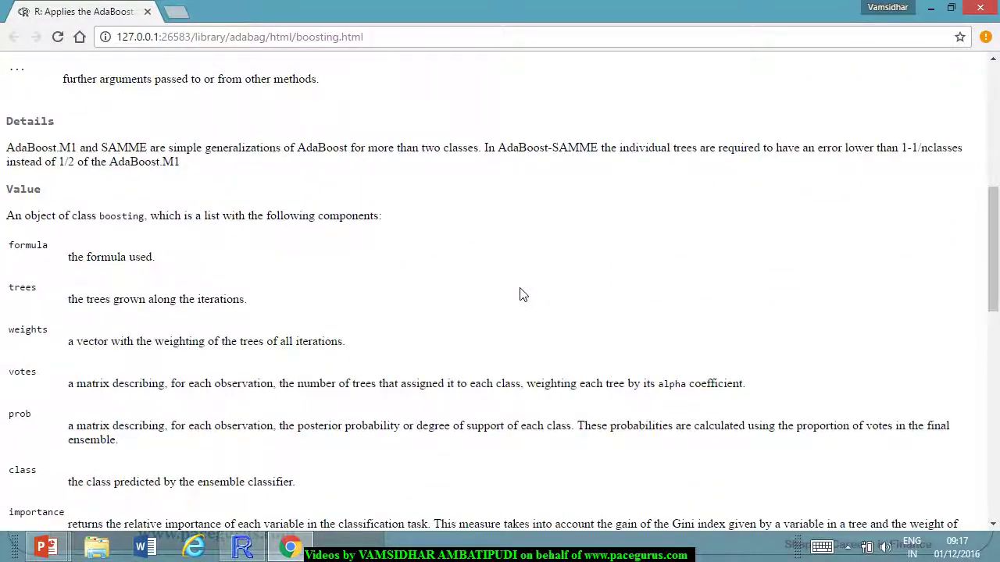
{"action": "key", "text": "alt+Tab"}
{"action": "key", "text": "alt+Tab"}
{"action": "key", "text": "alt+Tab"}
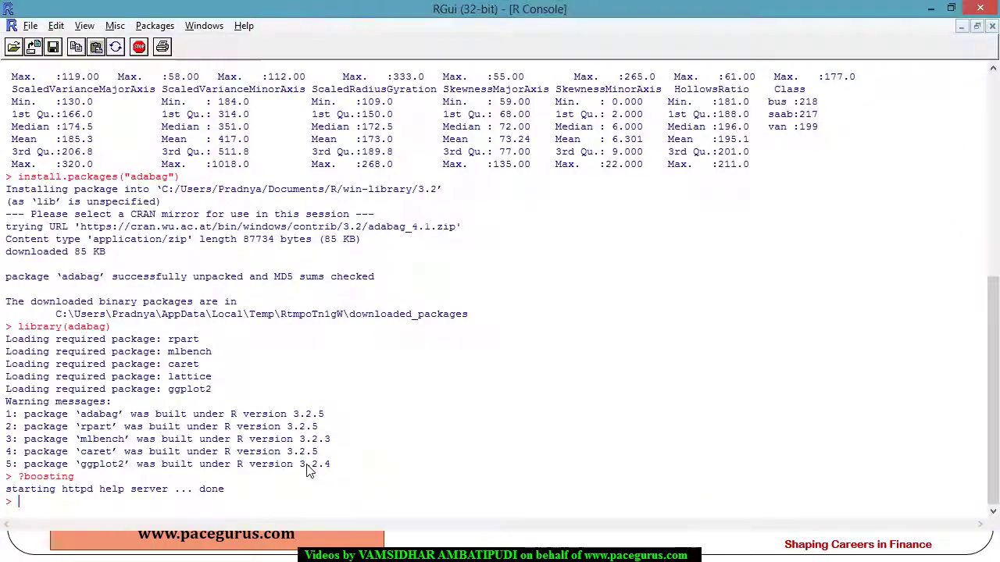
{"action": "type", "text": "?rpa"}
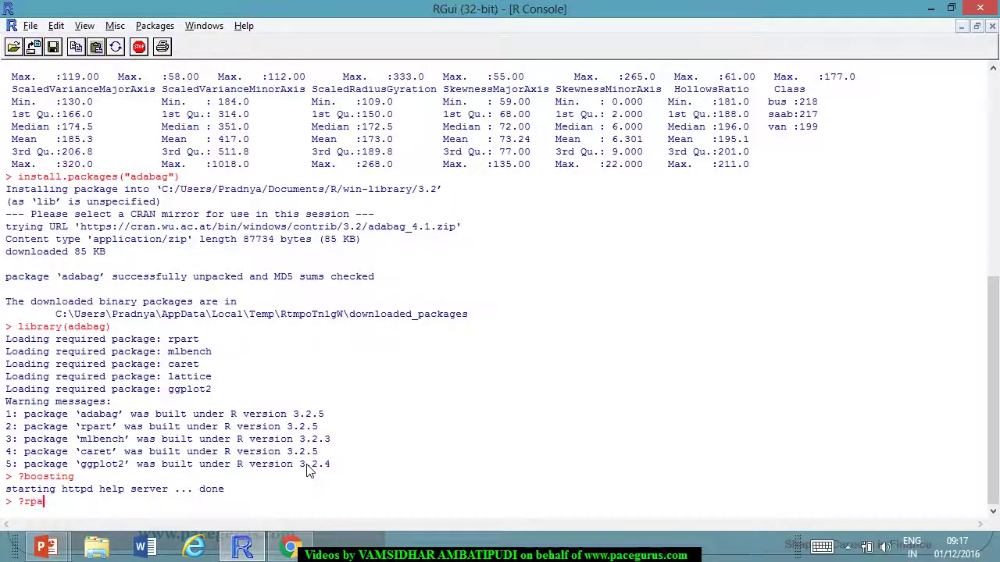
{"action": "type", "text": "rt.control"}
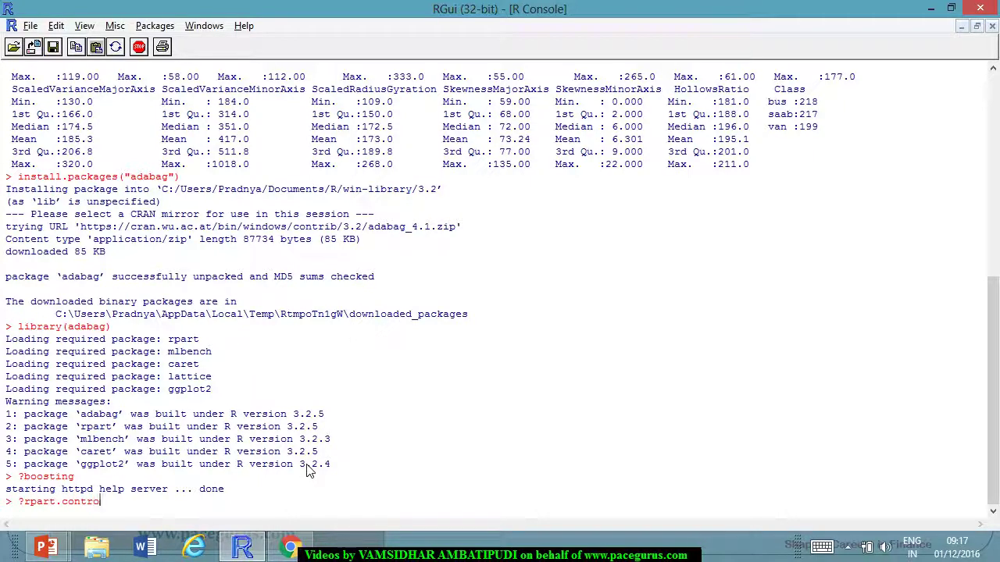
{"action": "key", "text": "Return"}
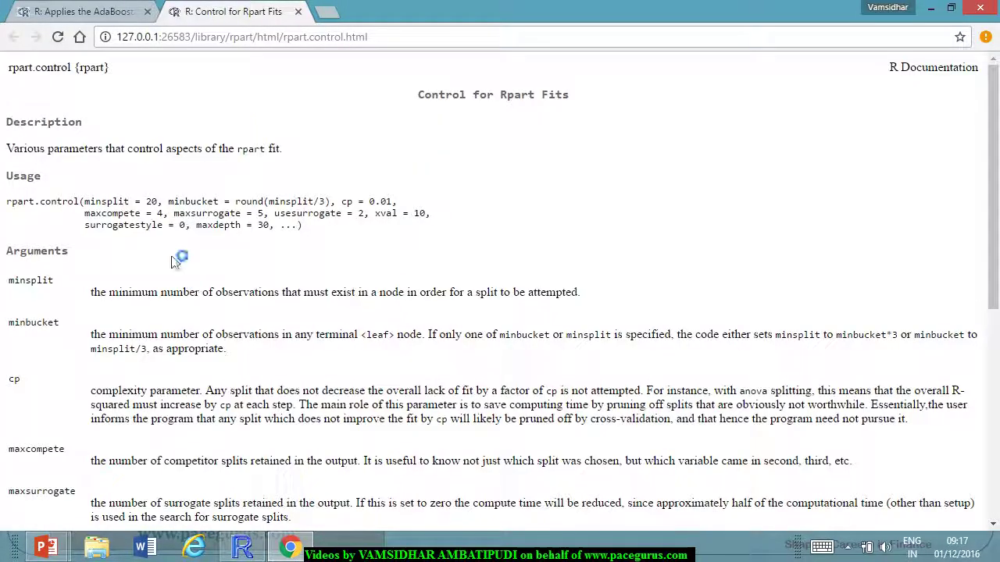
- Highlight minsplit = 20, cp = 0.01, the cp explanation and maxdepth = 30 on the rpart.control help page, and close that page
{"action": "left_click_drag", "start_coordinate": [90, 202], "coordinate": [160, 205]}
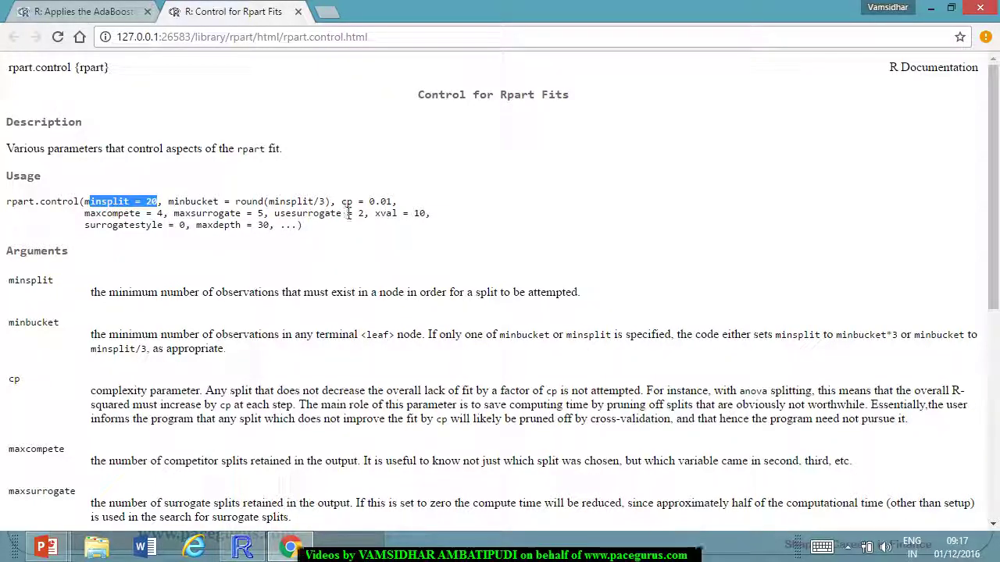
{"action": "left_click_drag", "start_coordinate": [342, 203], "coordinate": [393, 204]}
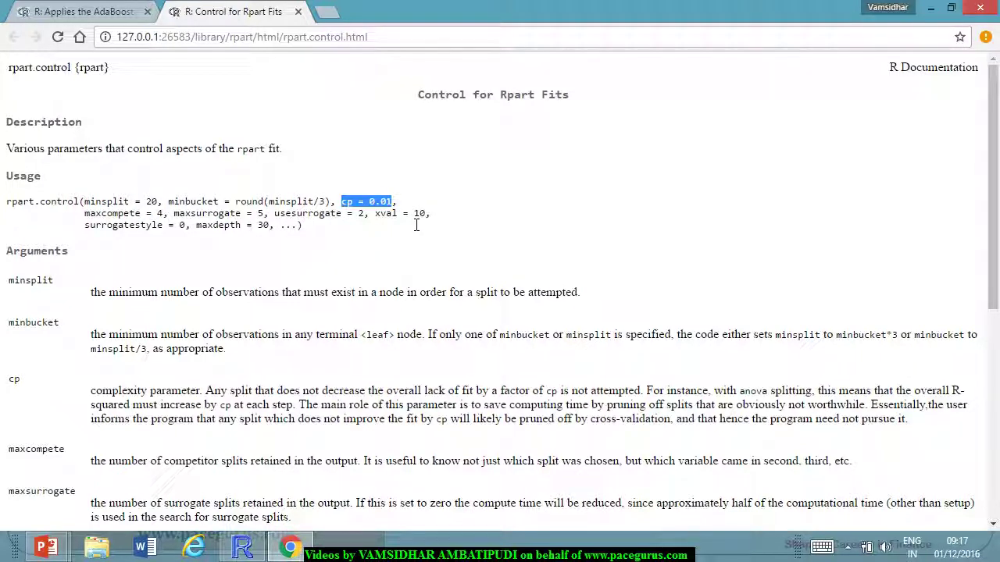
{"action": "left_click_drag", "start_coordinate": [290, 393], "coordinate": [541, 387]}
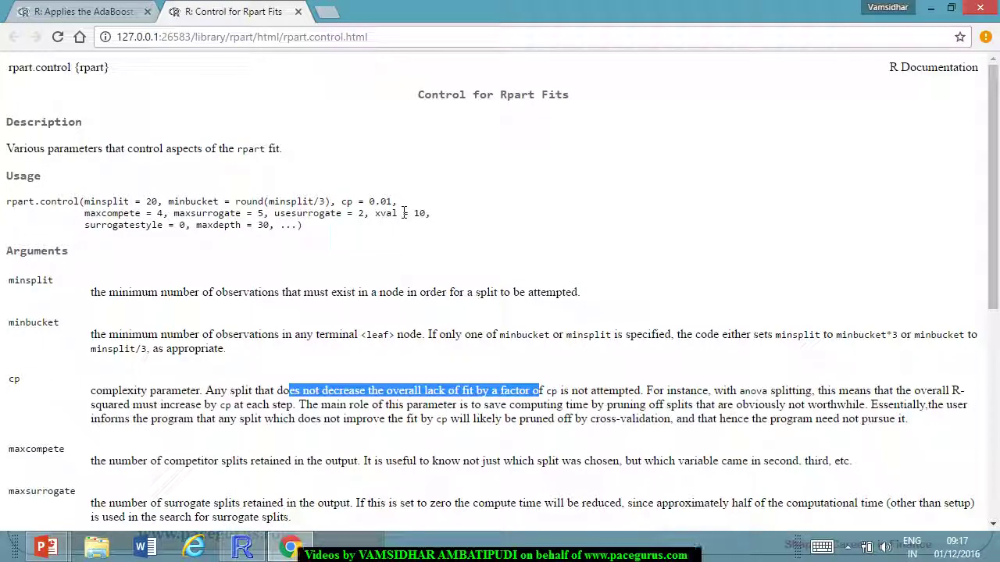
{"action": "left_click_drag", "start_coordinate": [341, 202], "coordinate": [395, 204]}
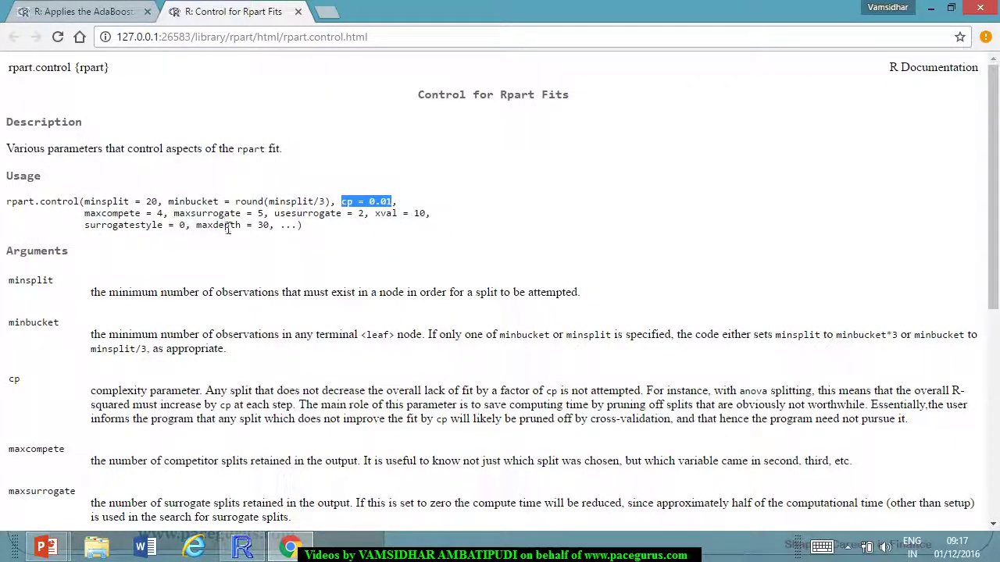
{"action": "left_click_drag", "start_coordinate": [196, 226], "coordinate": [280, 236]}
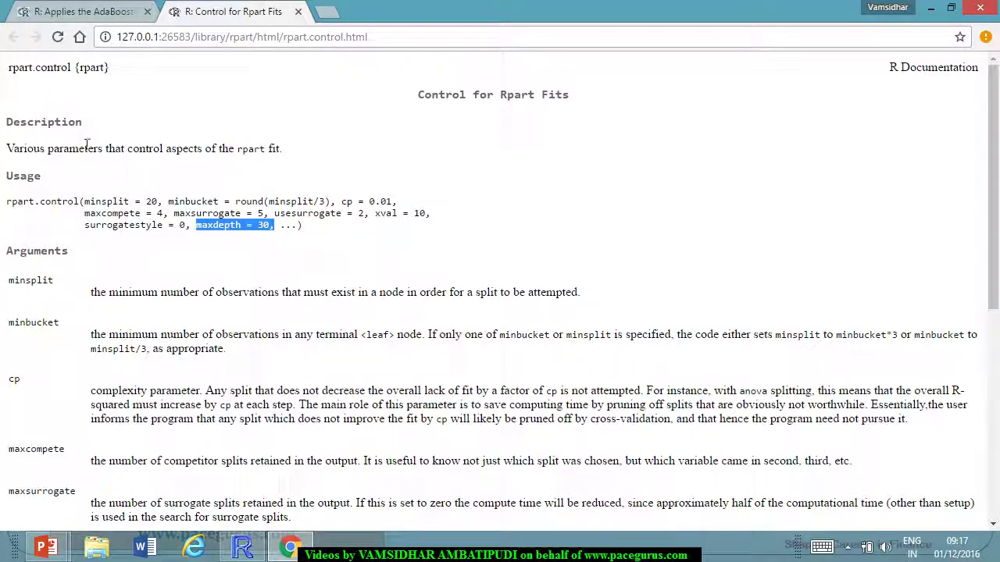
{"action": "left_click", "coordinate": [297, 12]}
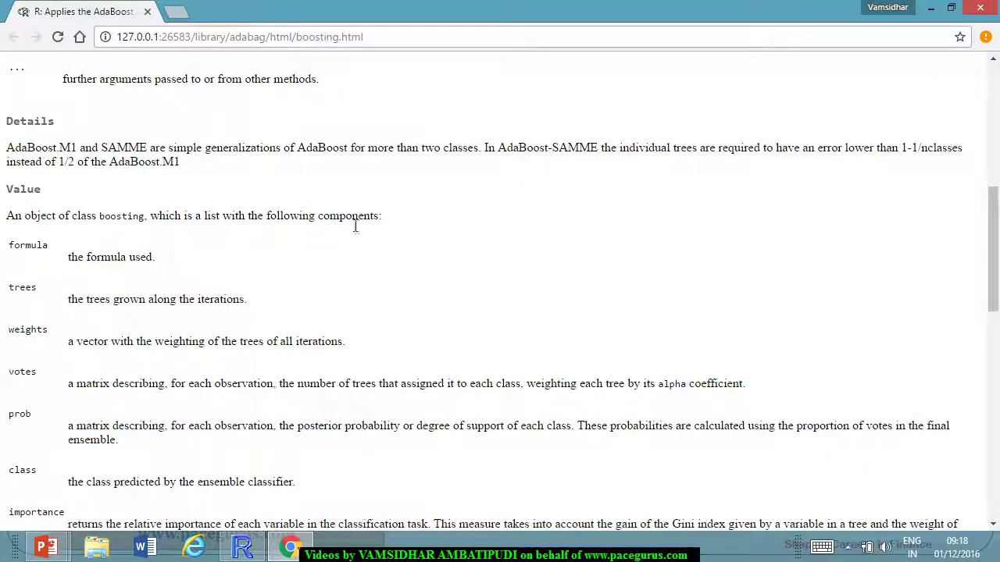
- Check the slide's data-splitting step and the vehicle data's dimensions in the R console, and calculate 634*0.7 for the training size
{"action": "left_click", "coordinate": [240, 547]}
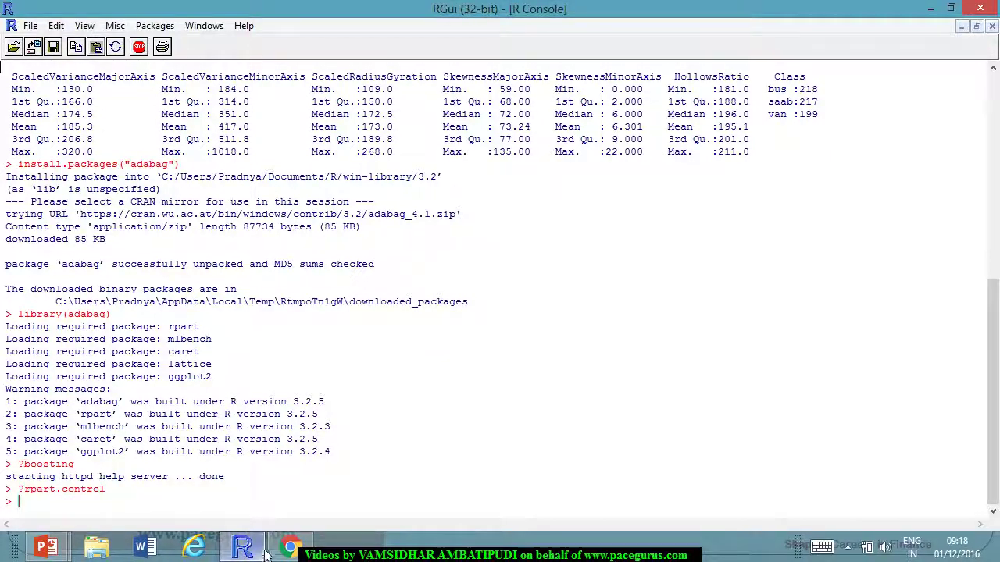
{"action": "left_click", "coordinate": [45, 546]}
{"action": "left_click", "coordinate": [270, 468]}
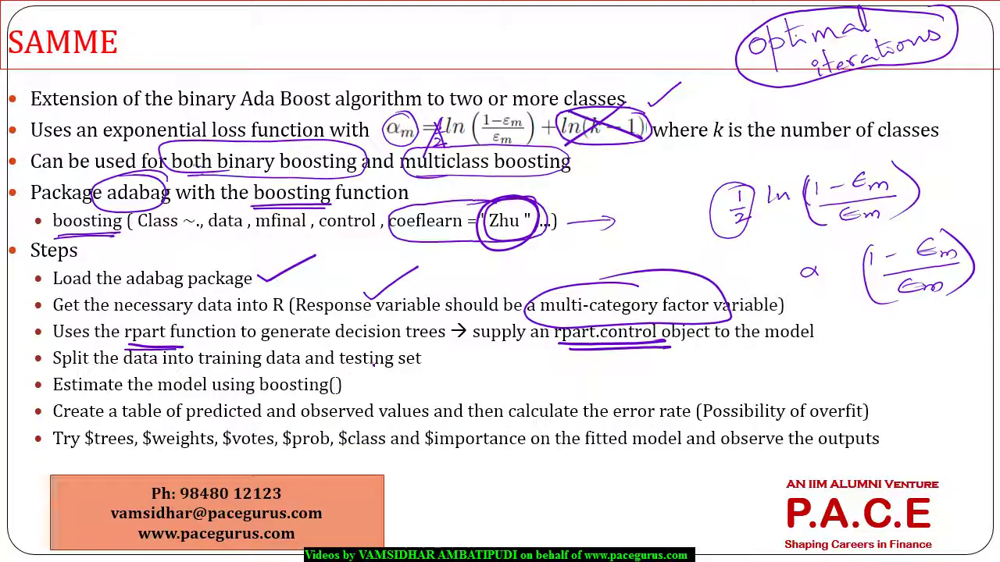
{"action": "key", "text": "alt+Tab"}
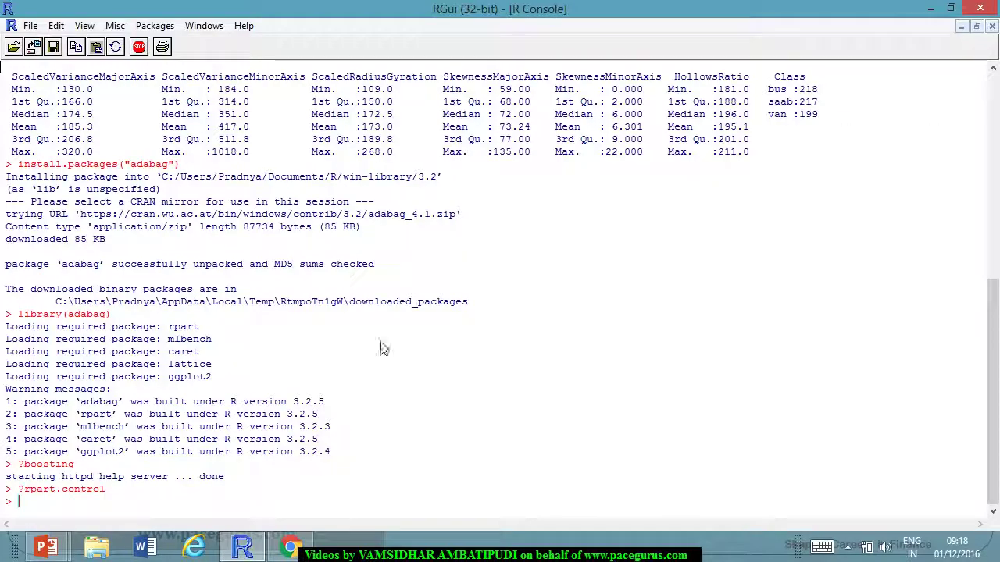
{"action": "scroll", "coordinate": [380, 344], "scroll_direction": "up", "scroll_amount": 6}
{"action": "scroll", "coordinate": [380, 344], "scroll_direction": "up", "scroll_amount": 2}
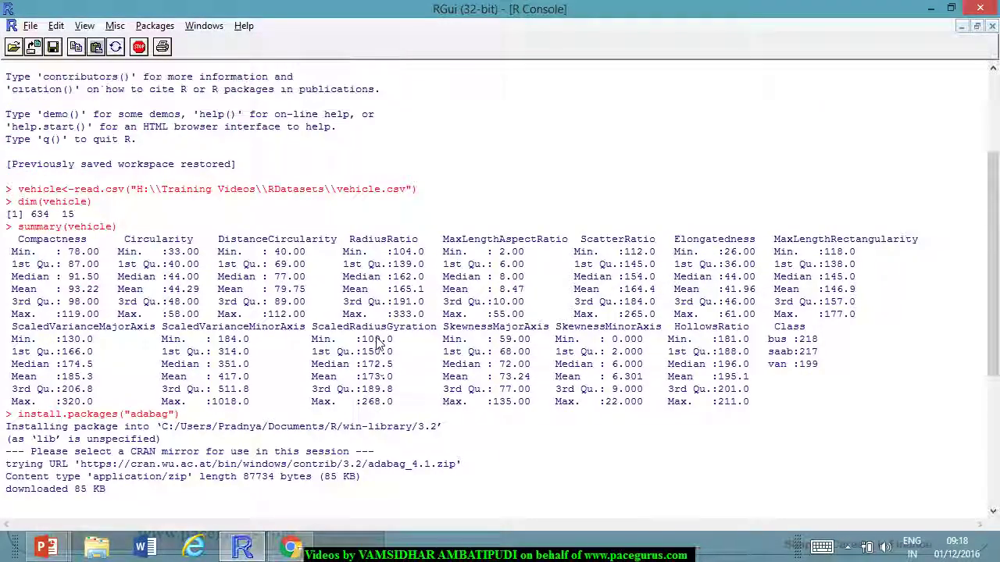
{"action": "scroll", "coordinate": [94, 277], "scroll_direction": "down", "scroll_amount": 8}
{"action": "type", "text": "63**0.7"}
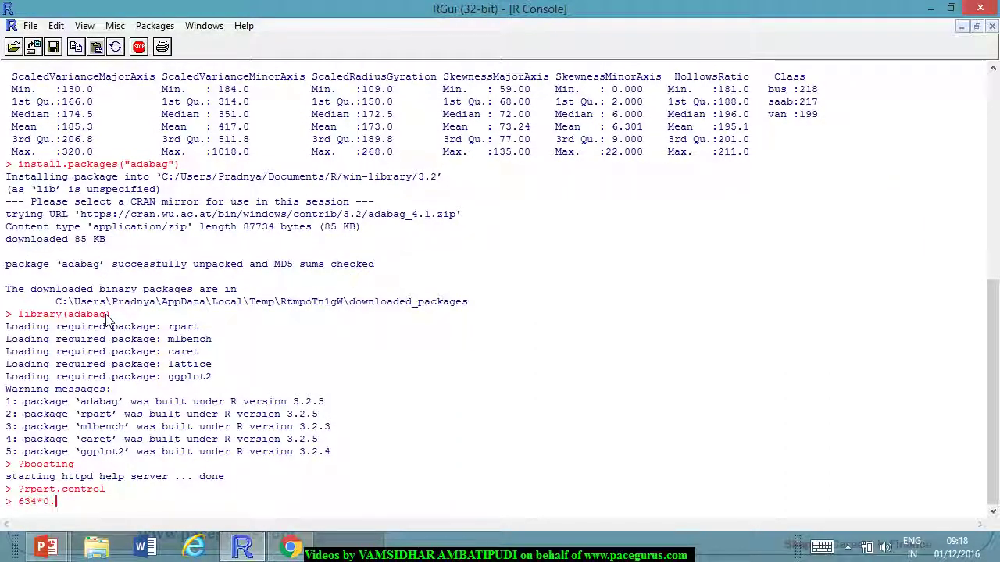
{"action": "key", "text": "Return"}
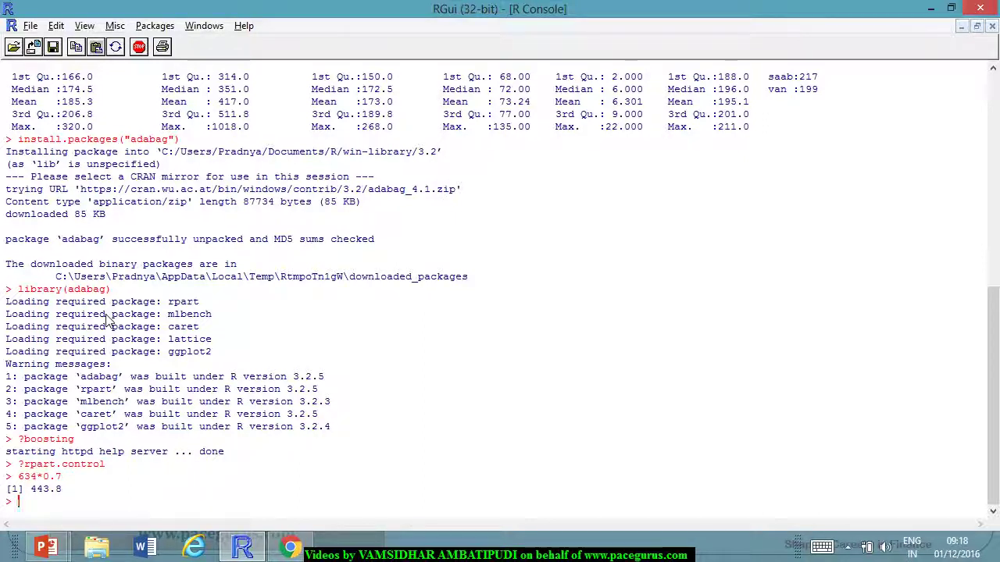
- Set the random seed to 1000 with set.seed(1000) in the R console
{"action": "type", "text": "set.seed(10"}
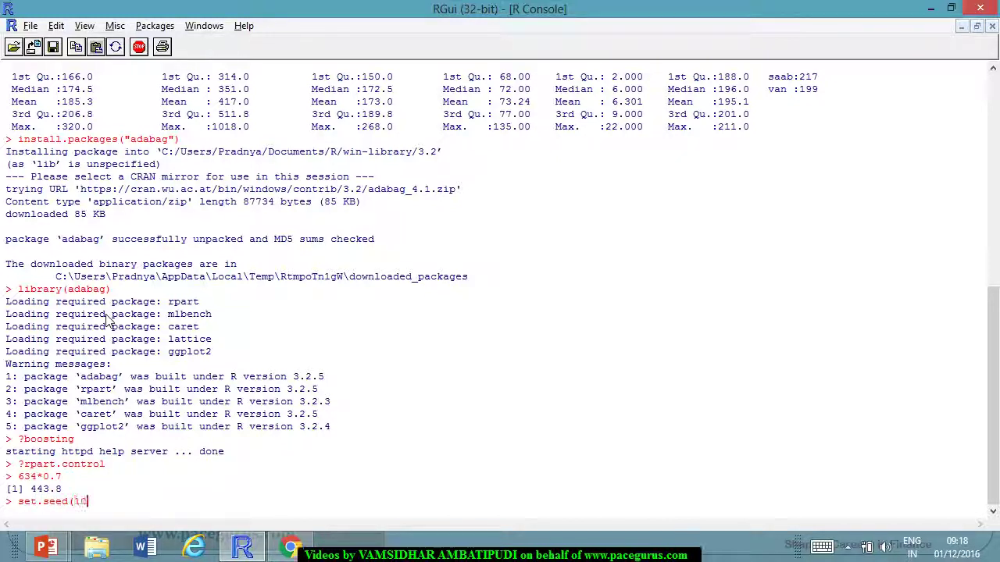
{"action": "type", "text": "00)"}
{"action": "key", "text": "Return"}
- Draw the training row indices with train<-sample(1:634,444,replace = FALSE) in the R console
{"action": "type", "text": "tr"}
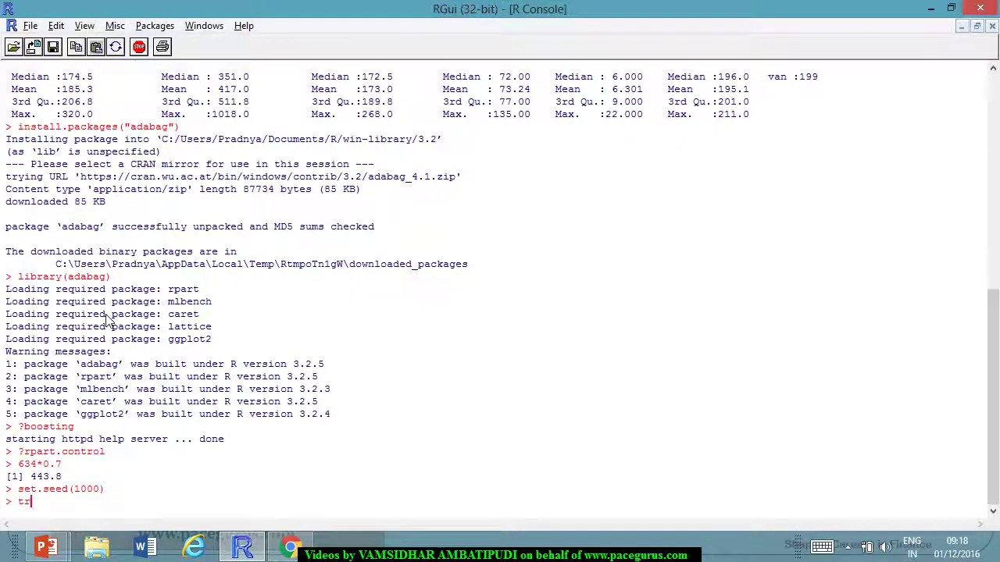
{"action": "type", "text": "ain<-sampl"}
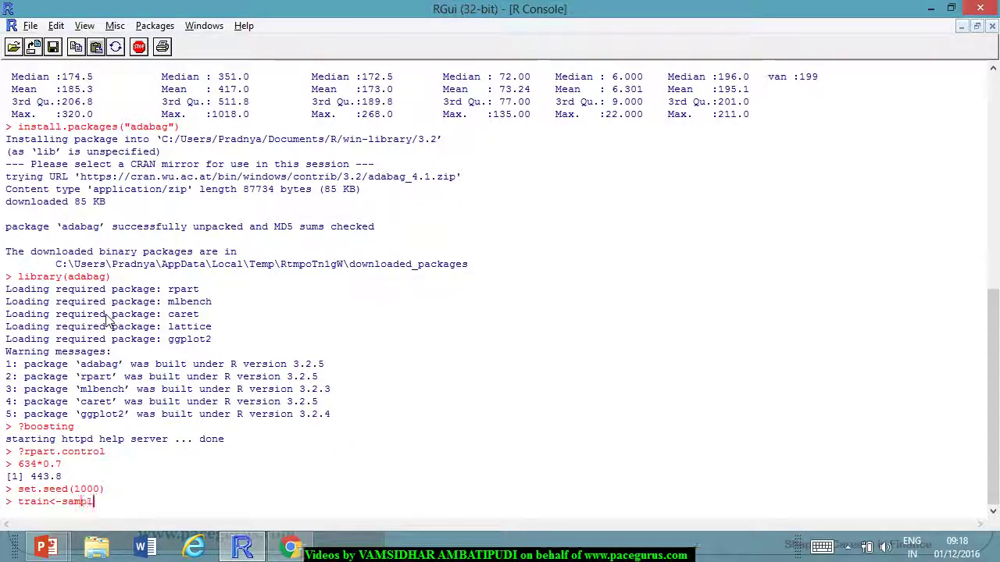
{"action": "type", "text": "e(1:6"}
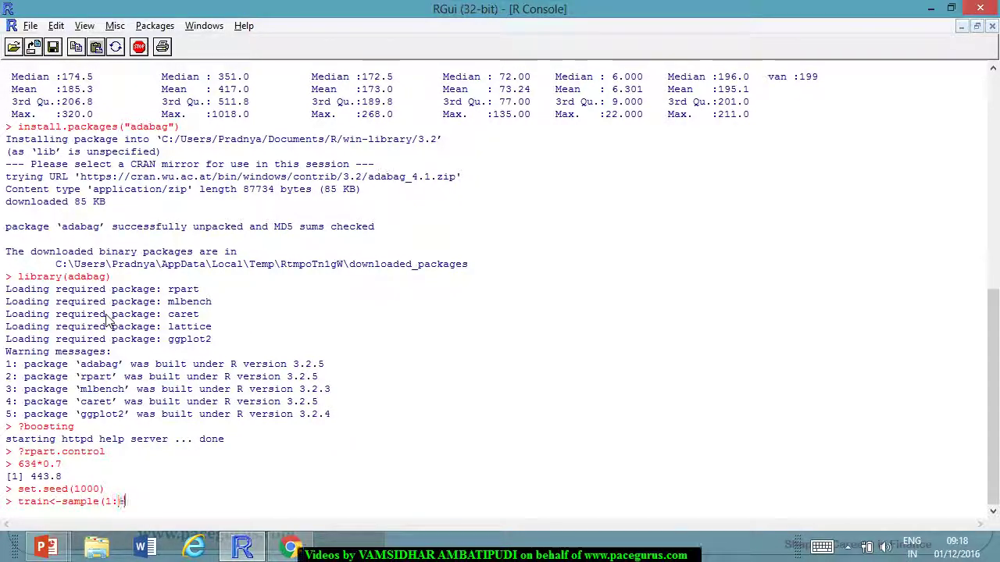
{"action": "type", "text": "34,444,"}
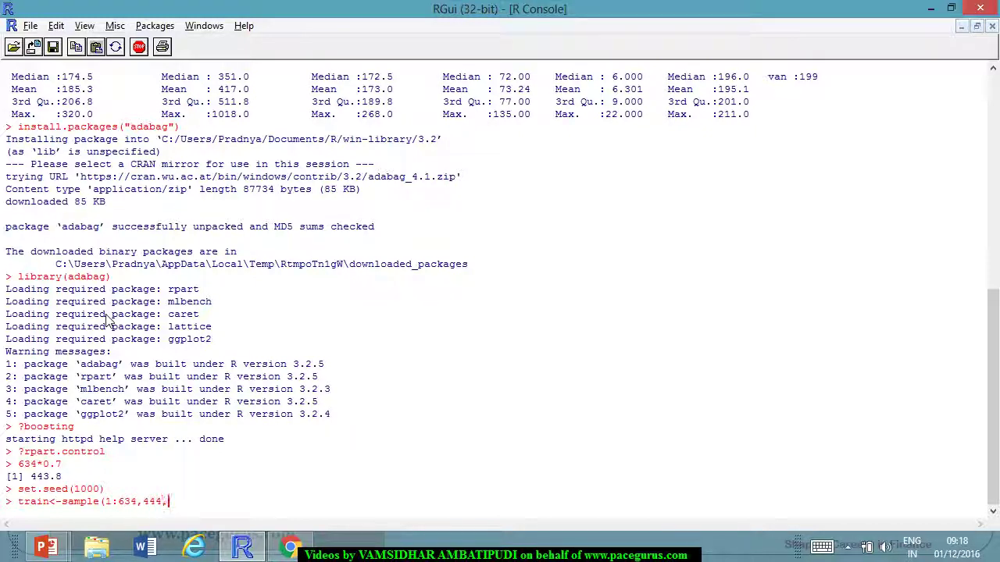
{"action": "type", "text": "replace = FALSE)"}
{"action": "key", "text": "Return"}
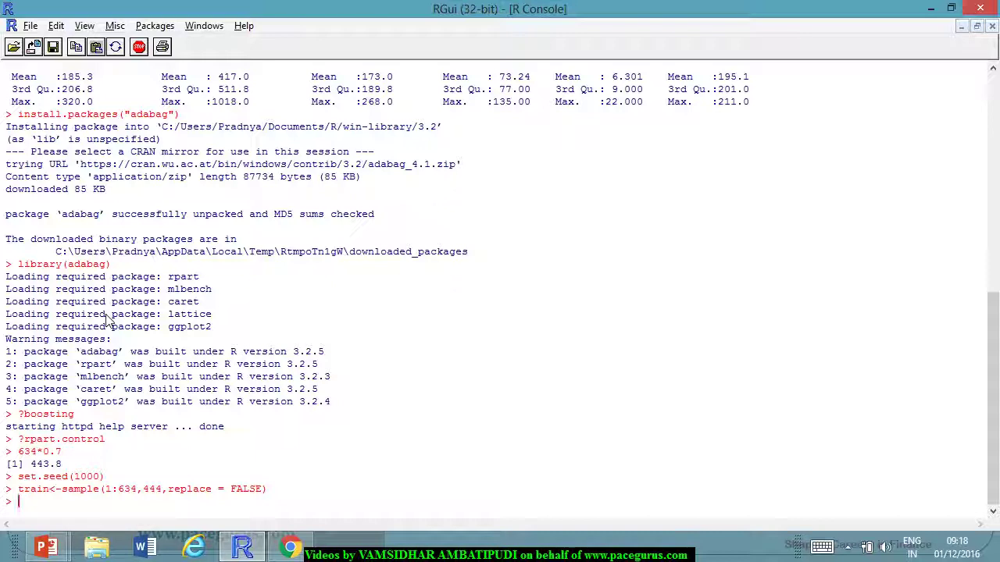
- Create the training set from the sampled rows with traindata<-vehicle[train,]
{"action": "type", "text": "tra"}
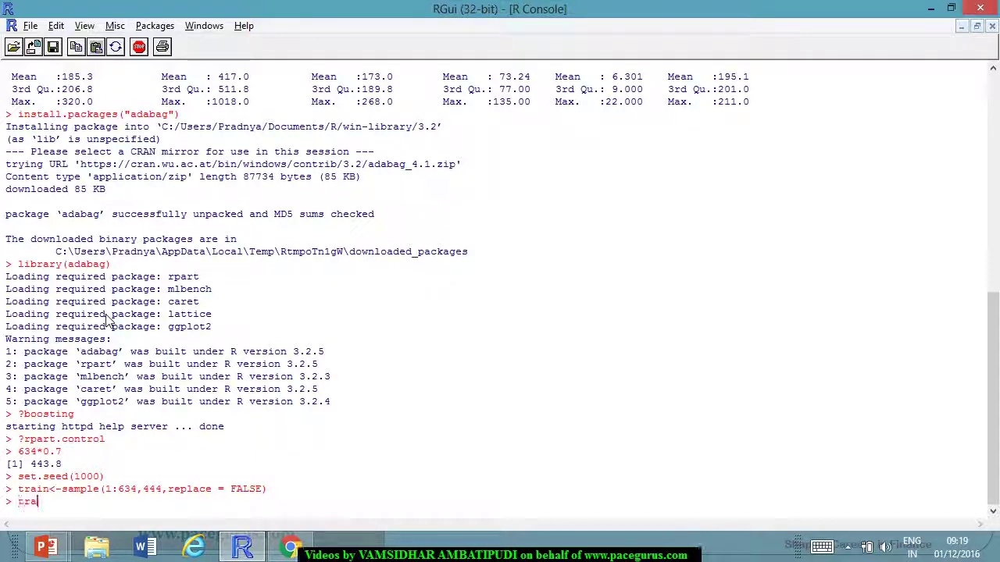
{"action": "type", "text": "indata"}
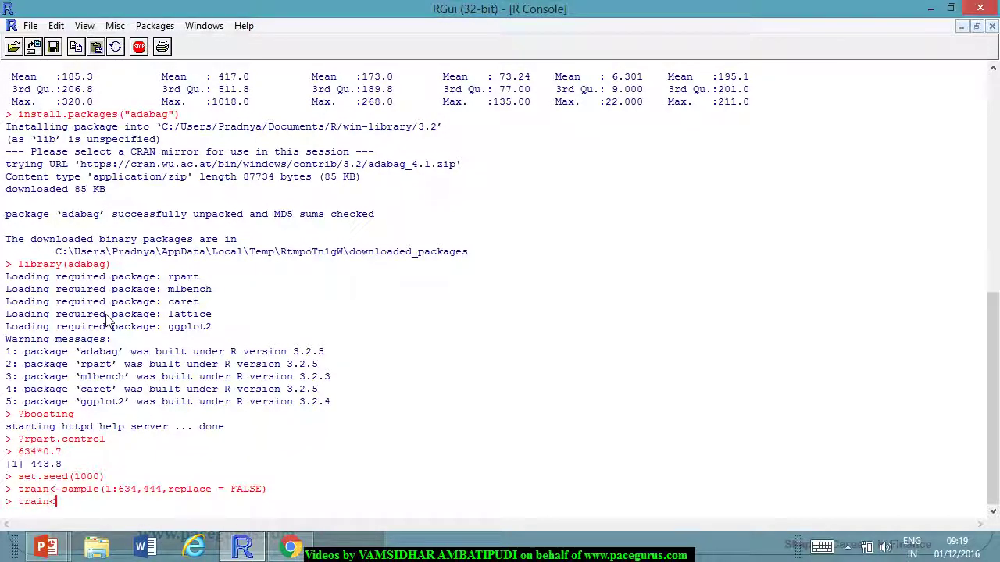
{"action": "type", "text": "<-"}
{"action": "scroll", "coordinate": [109, 321], "scroll_direction": "up", "scroll_amount": 7}
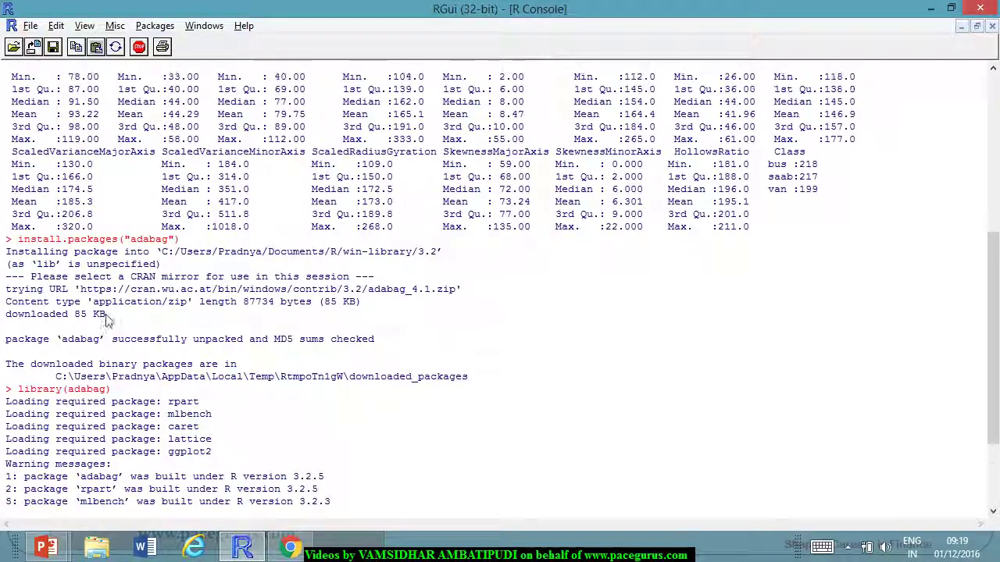
{"action": "scroll", "coordinate": [108, 322], "scroll_direction": "down", "scroll_amount": 7}
{"action": "type", "text": "vehicle("}
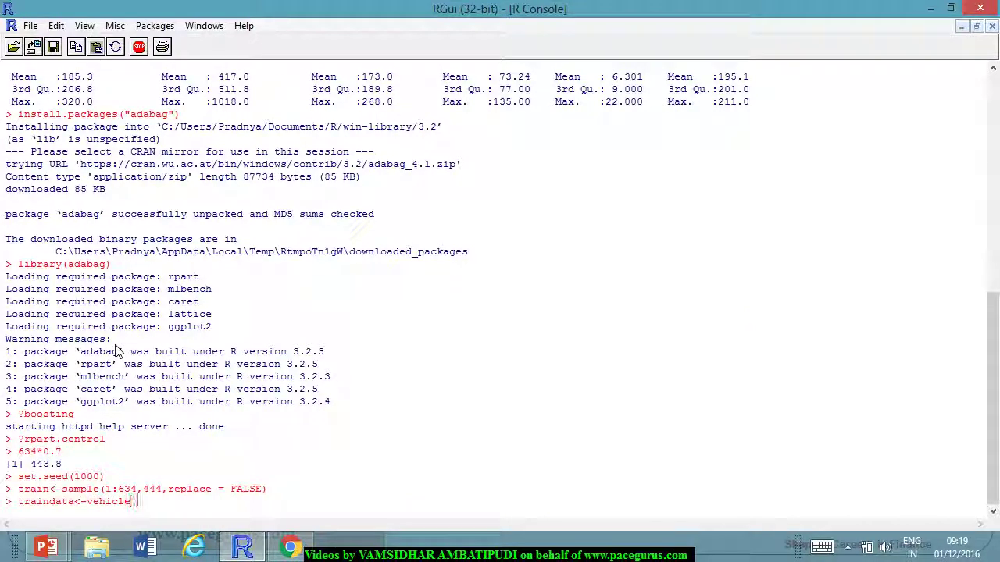
{"action": "key", "text": "BackSpace"}
{"action": "type", "text": "[train,]"}
{"action": "key", "text": "Return"}
- Create the testing set from the remaining rows with testdata<-vehicle[-train,]
{"action": "type", "text": "testdata"}
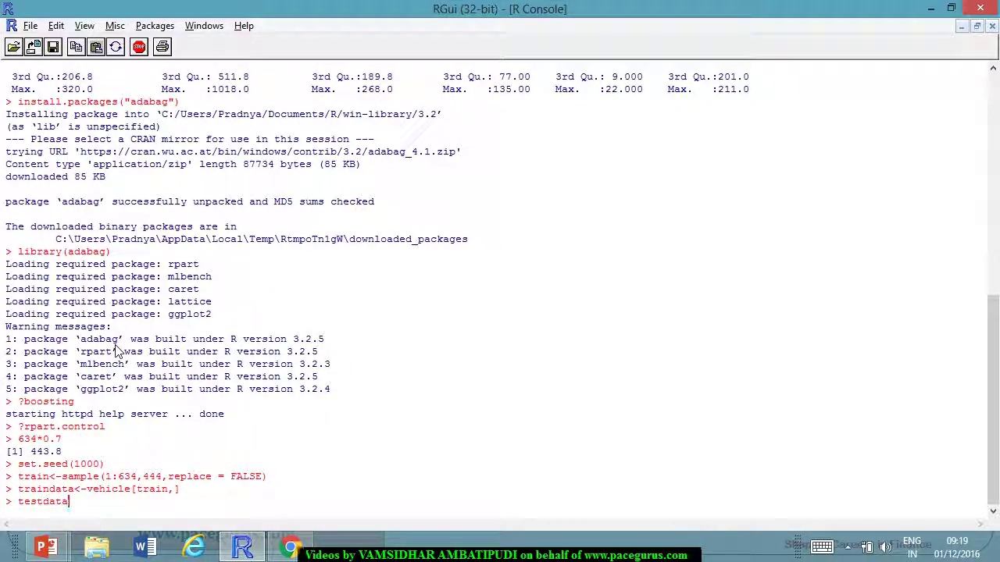
{"action": "type", "text": "<-veh"}
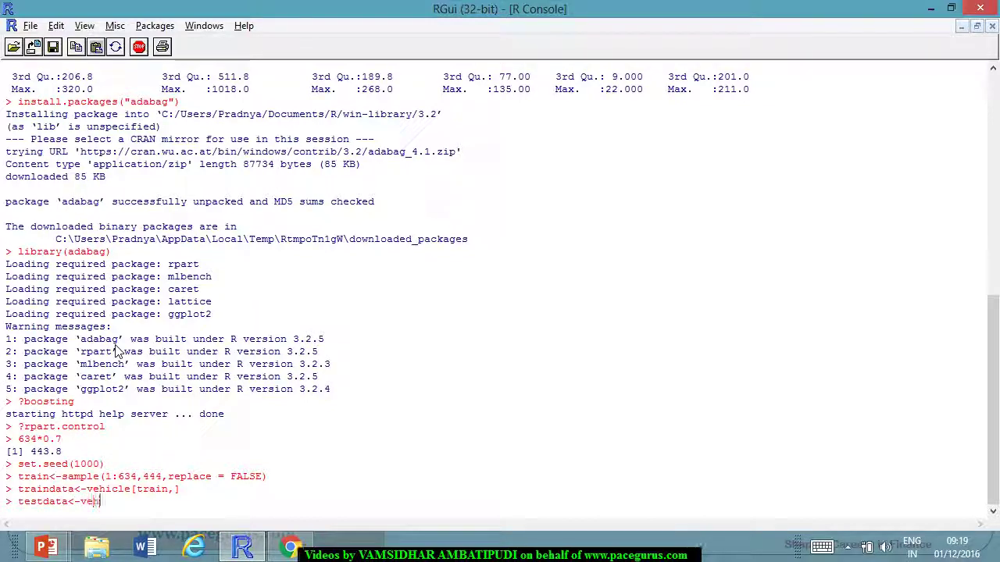
{"action": "type", "text": "icle["}
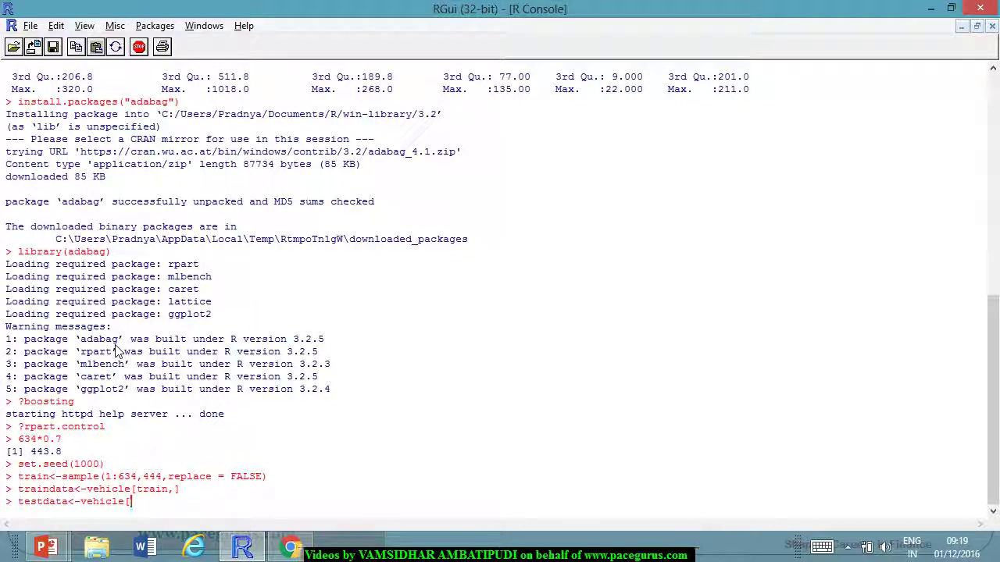
{"action": "type", "text": "-train,]"}
{"action": "key", "text": "Return"}
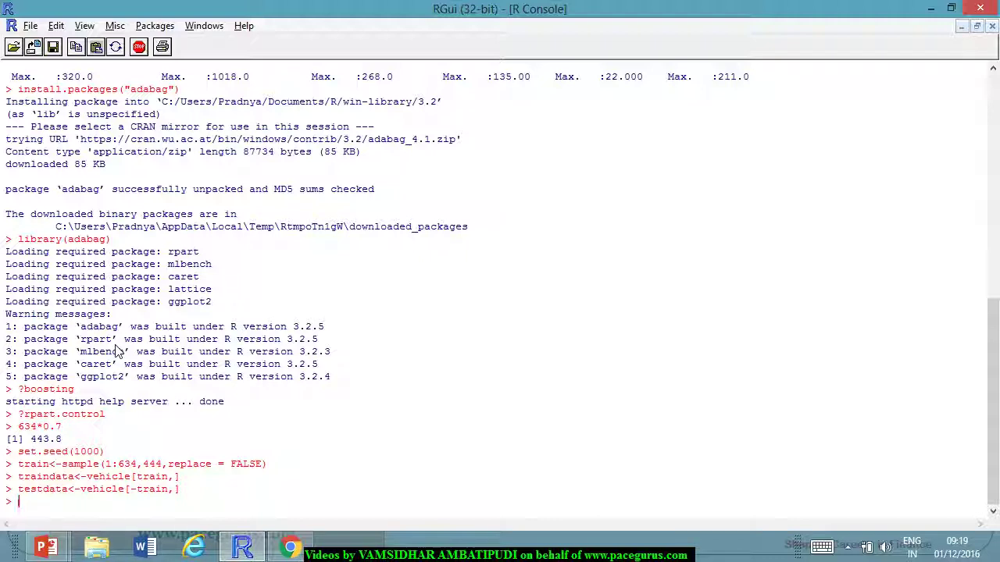
- Switch to the SAMME slide, tick the data-splitting and boosting() estimation steps, and return to the R console
{"action": "key", "text": "alt+Tab"}
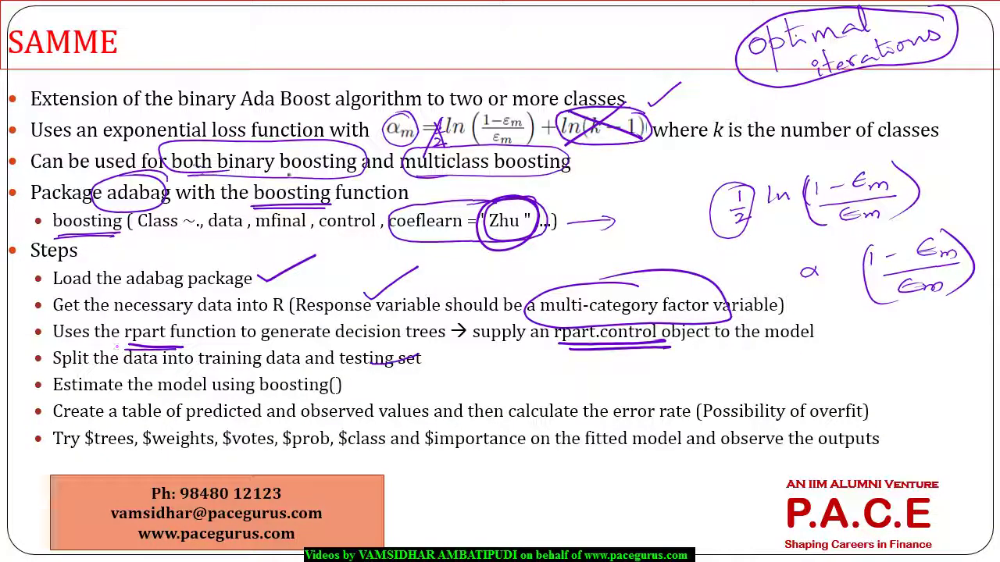
{"action": "left_click_drag", "start_coordinate": [429, 367], "coordinate": [484, 342]}
{"action": "left_click_drag", "start_coordinate": [353, 385], "coordinate": [405, 364]}
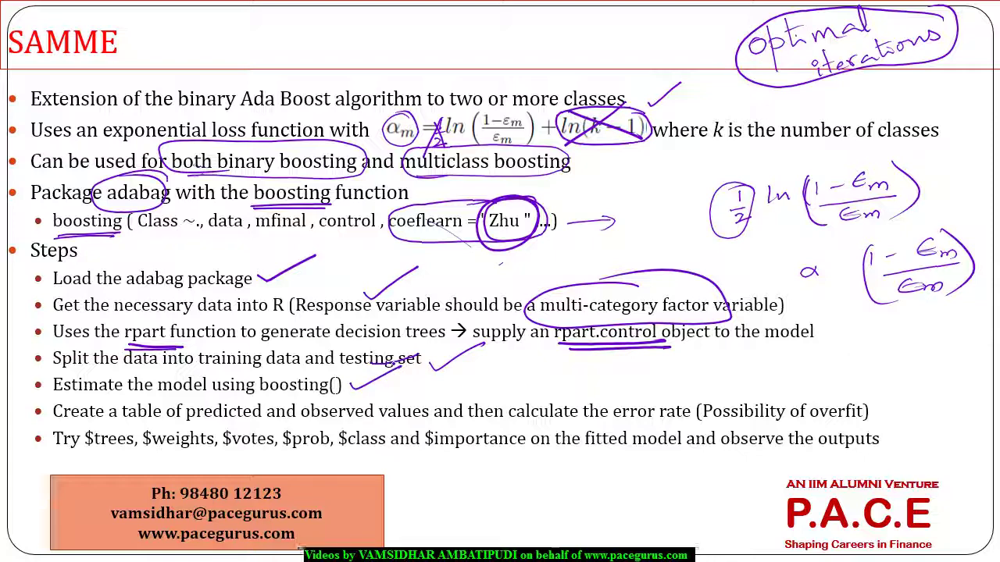
{"action": "key", "text": "alt+Tab"}
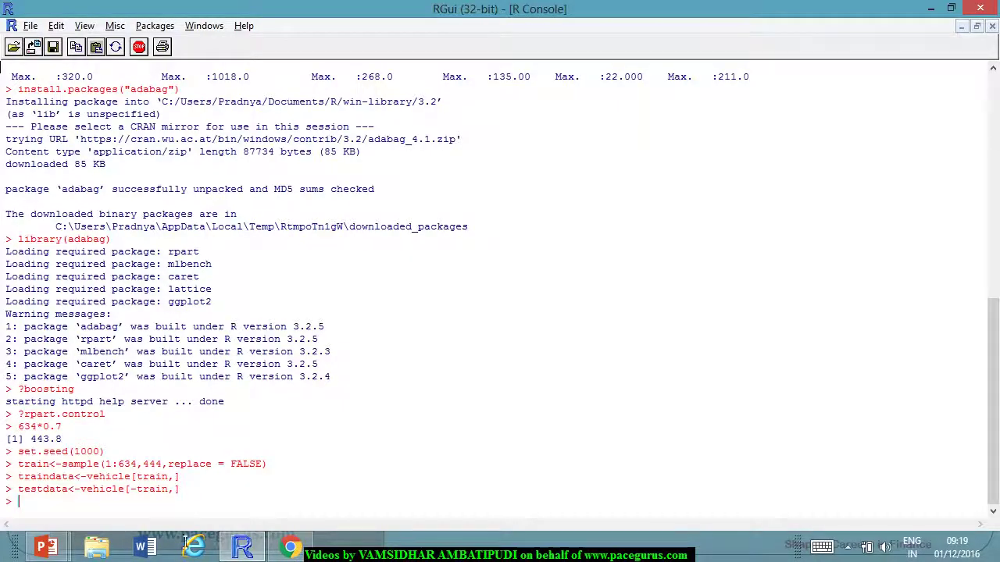
- Begin a fit<- assignment in the R console and add the boosting( call copied from the Usage section of its help page
{"action": "left_click", "coordinate": [281, 546]}
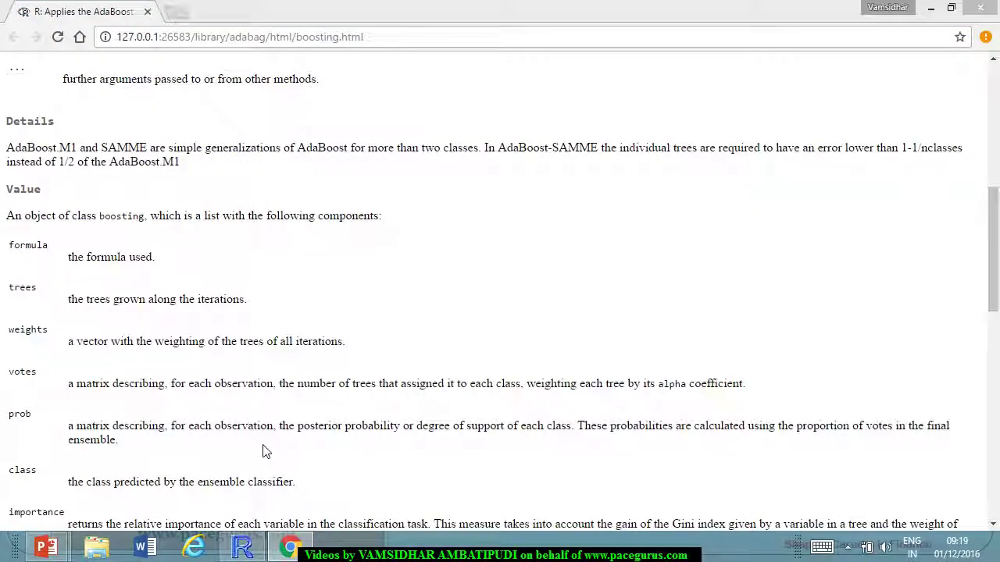
{"action": "key", "text": "alt+Tab"}
{"action": "type", "text": "fit<-"}
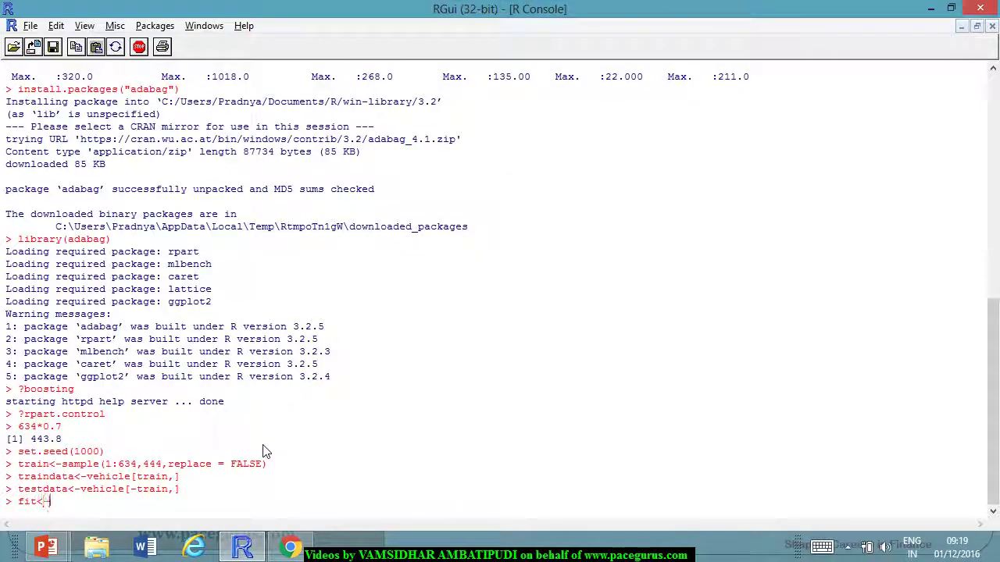
{"action": "key", "text": "alt+Tab"}
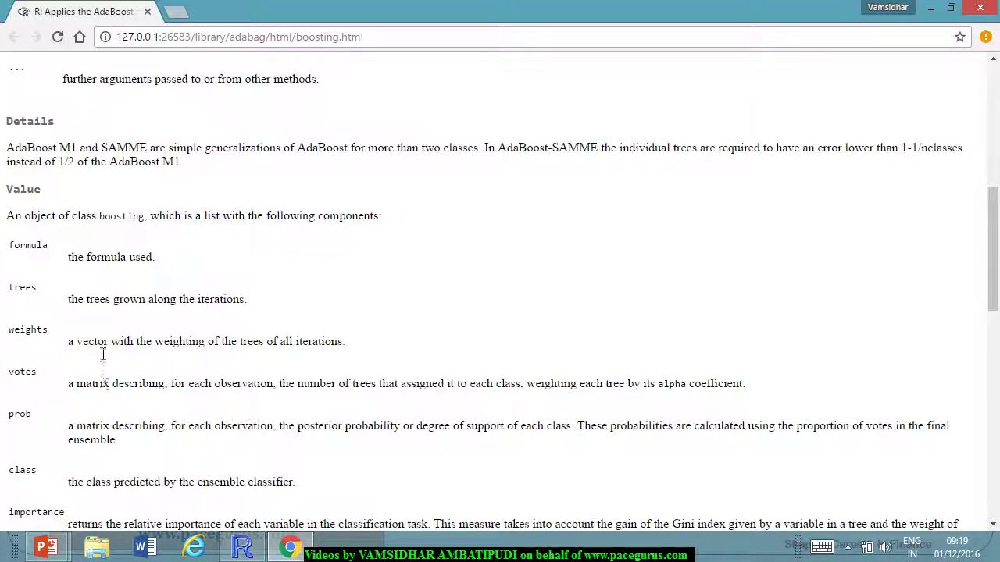
{"action": "scroll", "coordinate": [189, 275], "scroll_direction": "up", "scroll_amount": 6}
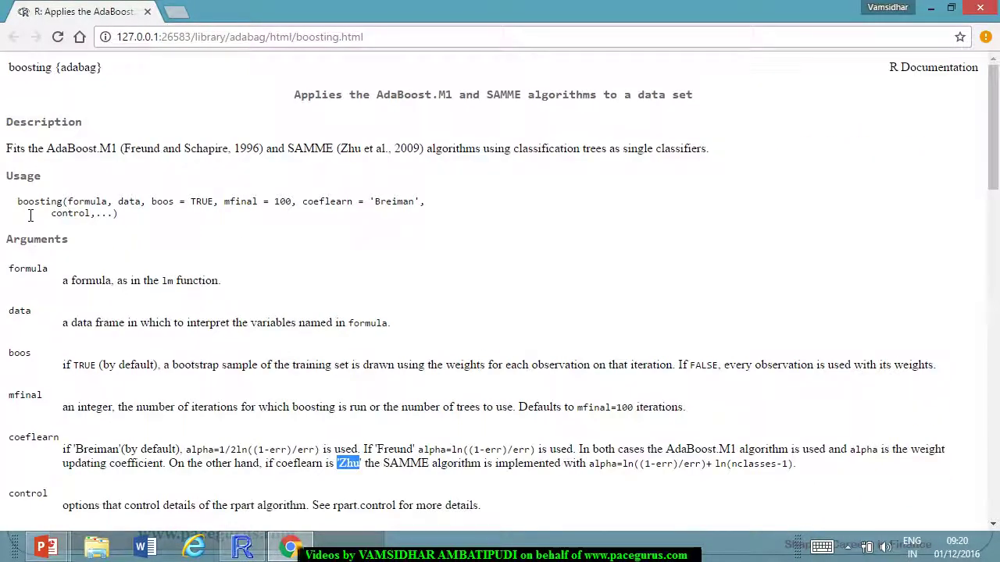
{"action": "left_click_drag", "start_coordinate": [19, 205], "coordinate": [77, 205]}
{"action": "key", "text": "ctrl+c"}
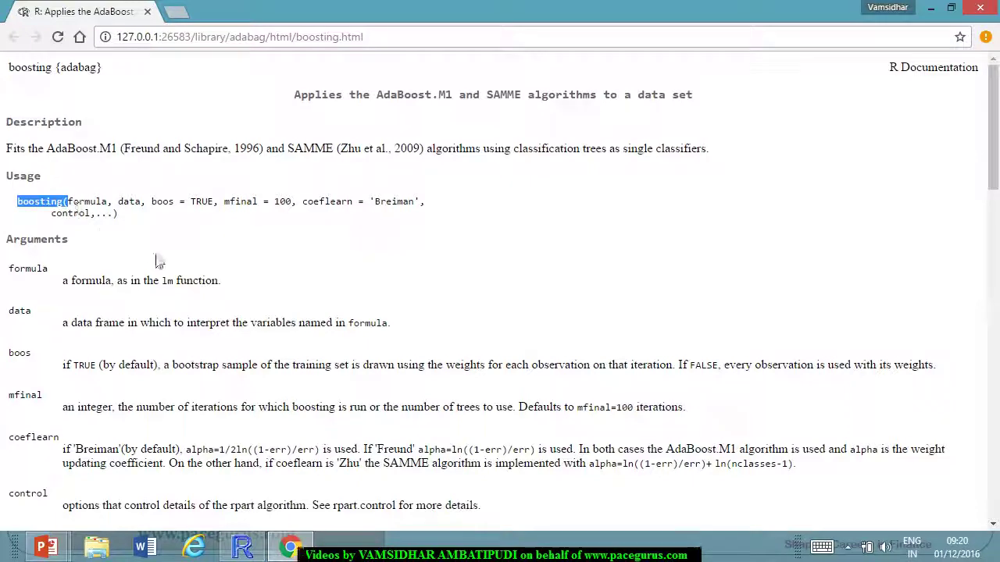
{"action": "key", "text": "alt+Tab"}
{"action": "key", "text": "ctrl+v"}
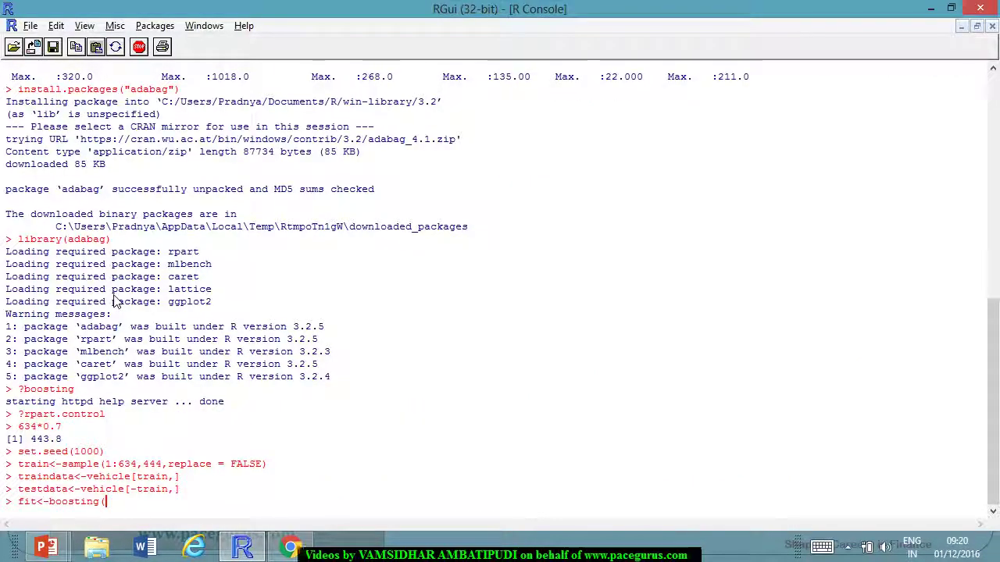
- Check the response variable's name in the vehicle summary, and add Class~.,data = traindata, to the boosting call
{"action": "scroll", "coordinate": [114, 303], "scroll_direction": "up", "scroll_amount": 1}
{"action": "scroll", "coordinate": [114, 303], "scroll_direction": "up", "scroll_amount": 2}
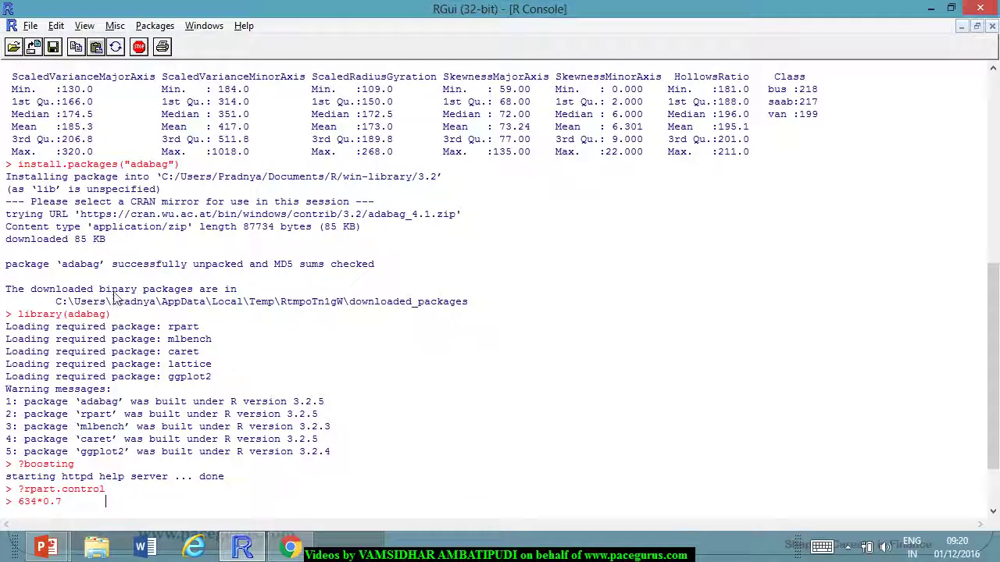
{"action": "left_click_drag", "start_coordinate": [773, 82], "coordinate": [791, 86]}
{"action": "double_click", "coordinate": [781, 77]}
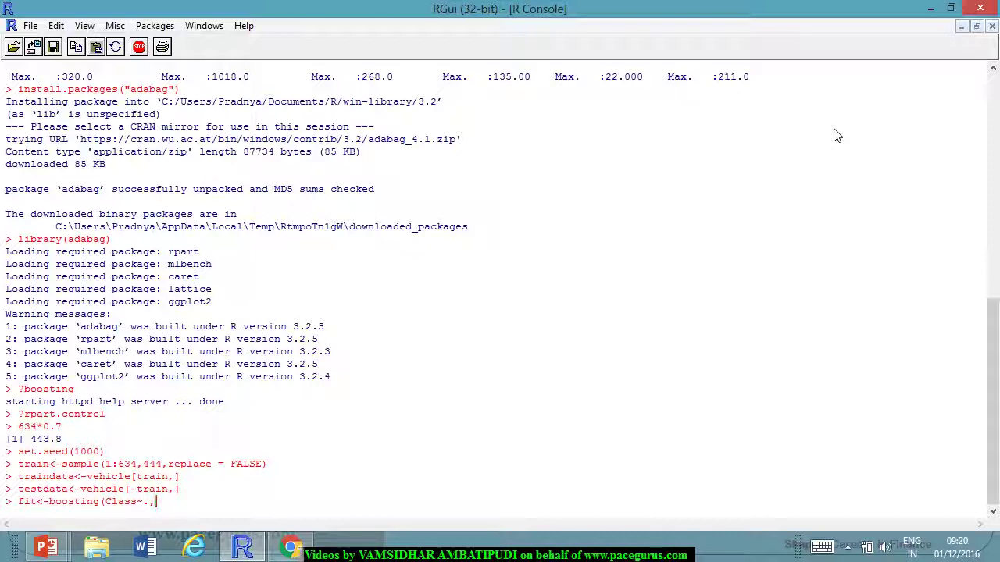
{"action": "type", "text": "data = traindata,"}
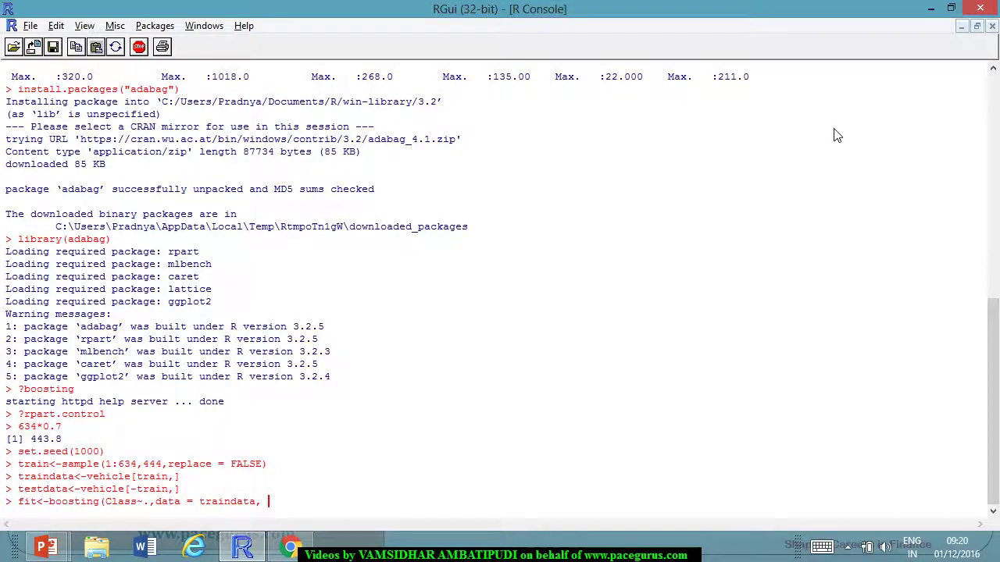
- Copy the coeflearn argument from the boosting help page into the fit command and set it to "Zhu"
{"action": "key", "text": "alt+Tab"}
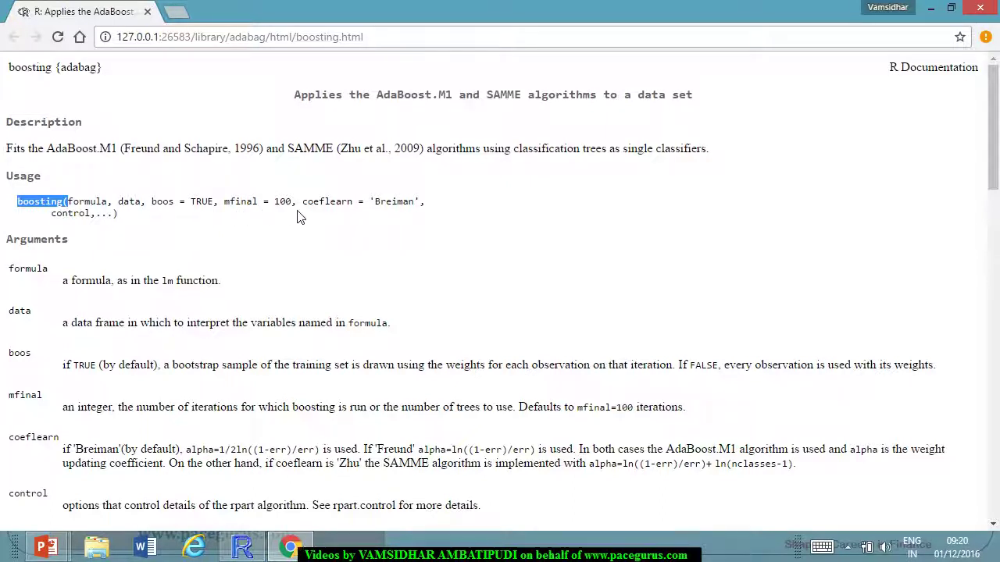
{"action": "left_click_drag", "start_coordinate": [52, 214], "coordinate": [98, 217]}
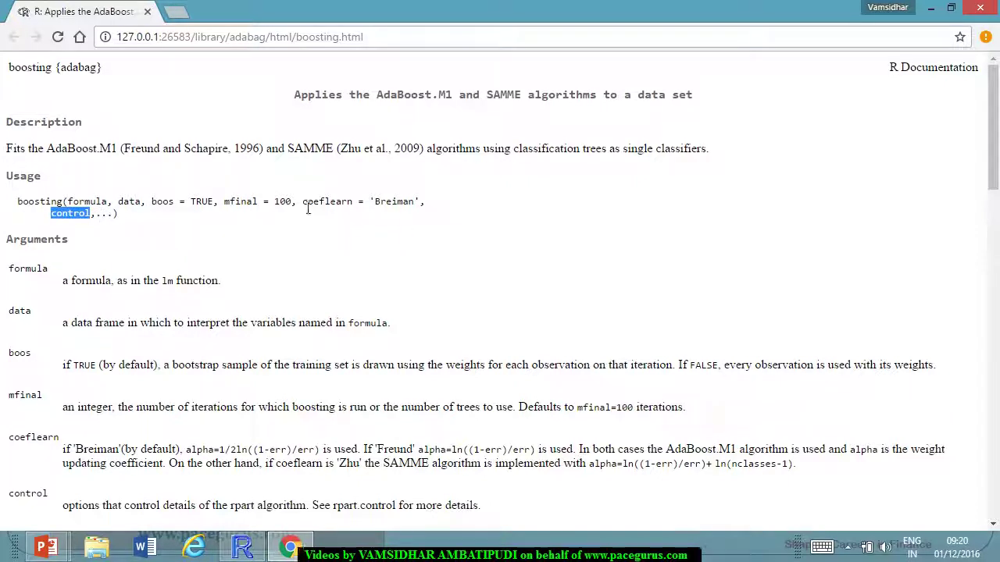
{"action": "left_click_drag", "start_coordinate": [303, 207], "coordinate": [372, 211]}
{"action": "key", "text": "ctrl+c"}
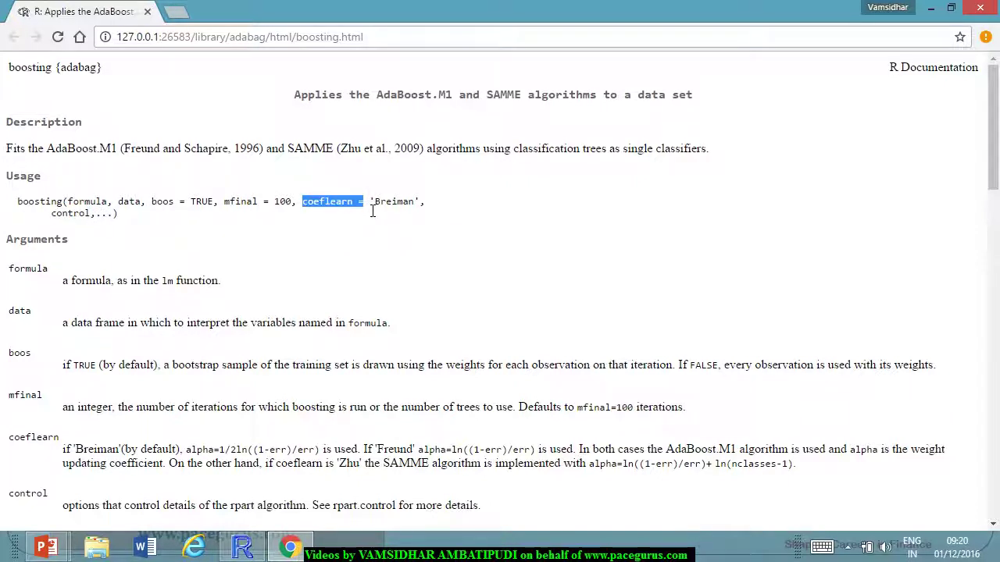
{"action": "key", "text": "alt+Tab"}
{"action": "key", "text": "ctrl+v"}
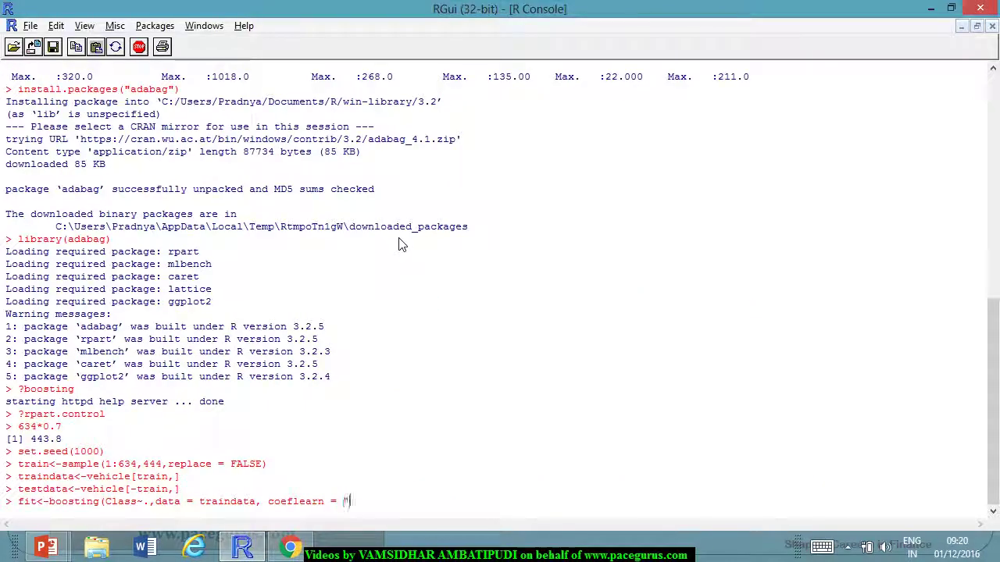
{"action": "type", "text": "\"Zhu\""}
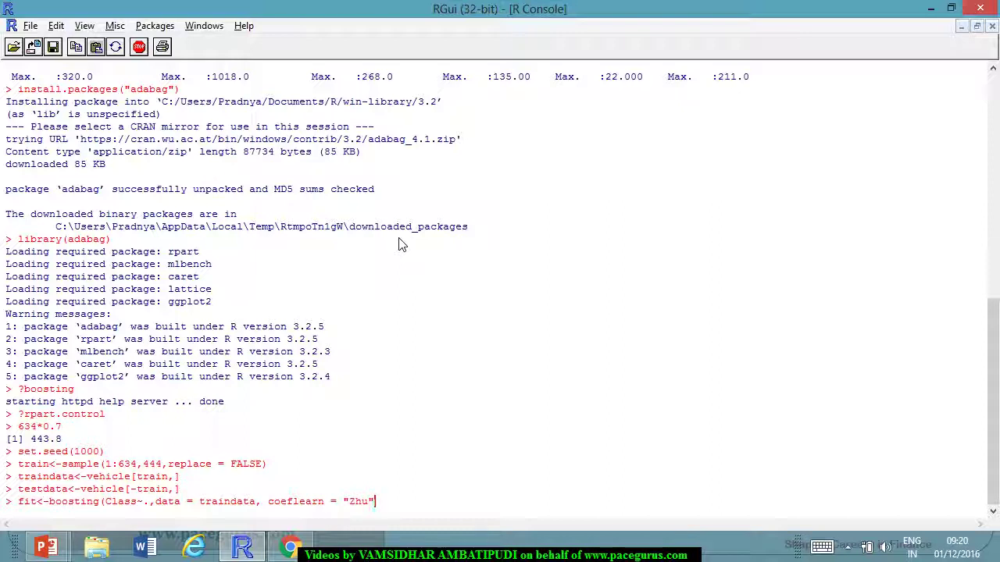
- Copy the control argument from the help page into the boosting call, set it to rpart.control(), and run the fit command
{"action": "type", "text": ","}
{"action": "key", "text": "alt+Tab"}
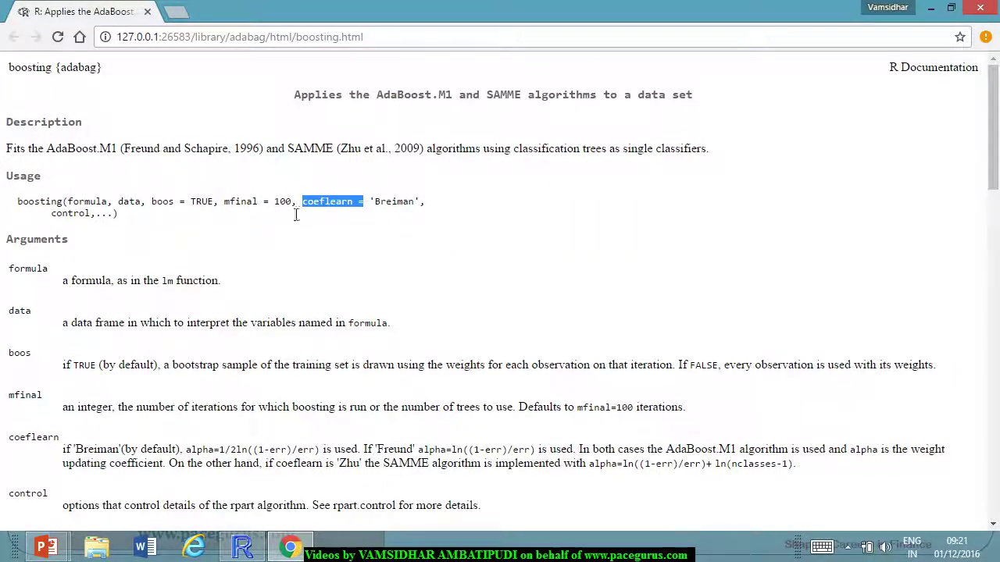
{"action": "left_click", "coordinate": [55, 221]}
{"action": "left_click_drag", "start_coordinate": [55, 221], "coordinate": [92, 221]}
{"action": "key", "text": "ctrl+c"}
{"action": "key", "text": "alt+Tab"}
{"action": "key", "text": "ctrl+v"}
{"action": "type", "text": "= rpart.co"}
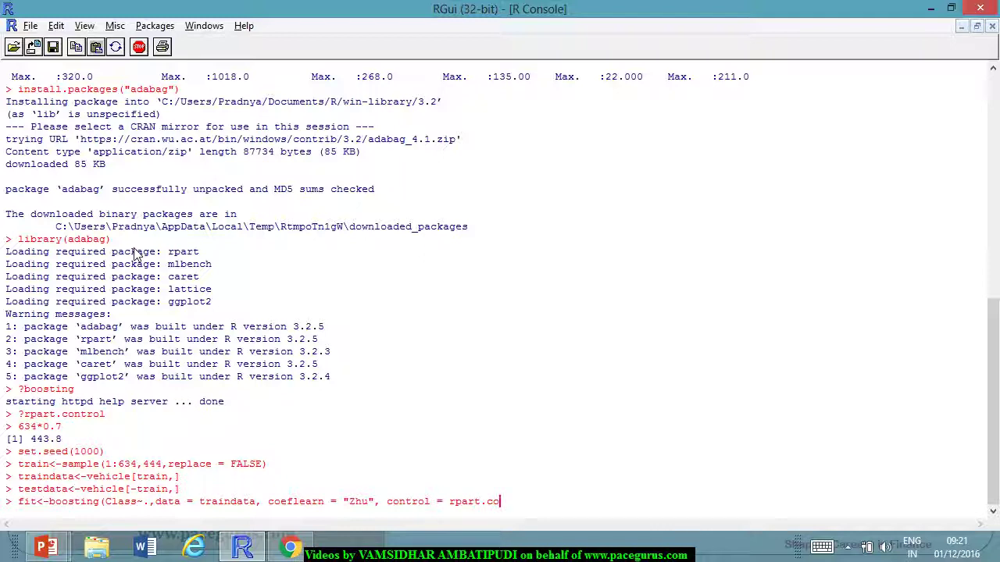
{"action": "type", "text": "ntrol()"}
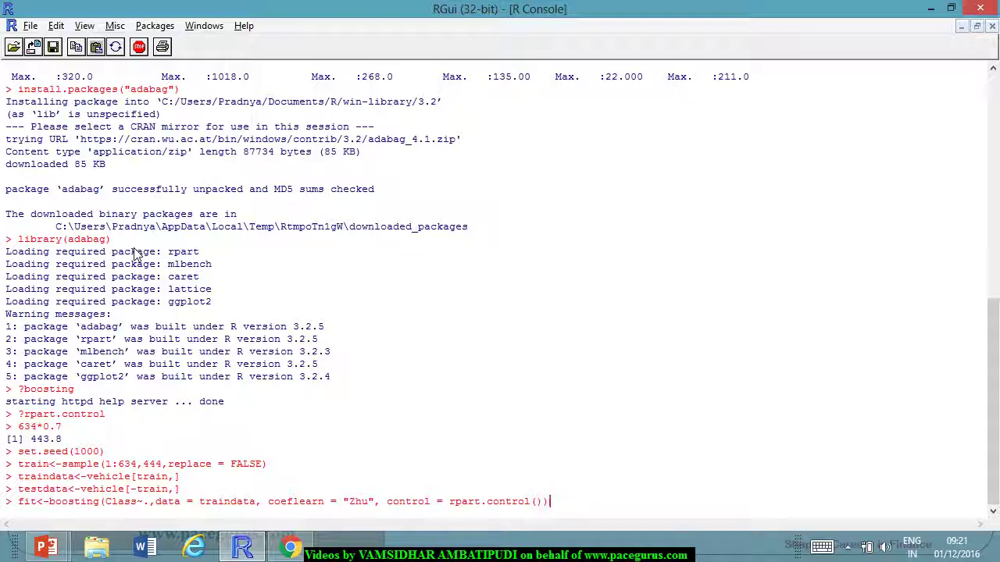
{"action": "key", "text": "Return"}
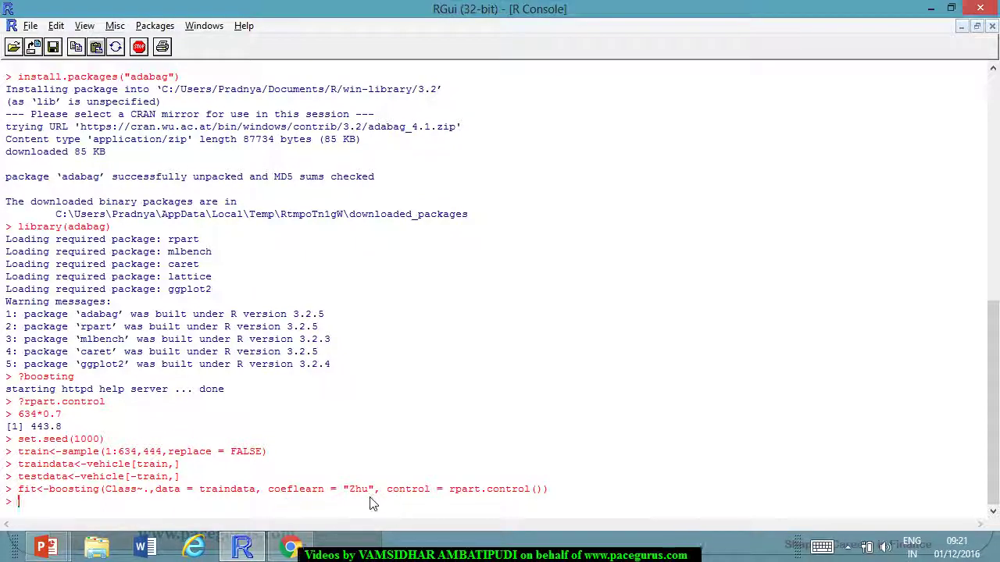
- Copy the complete fit<-boosting(...) command from the R console and paste it into a new Notepad document
{"action": "left_click_drag", "start_coordinate": [19, 491], "coordinate": [550, 490]}
{"action": "key", "text": "ctrl+c"}
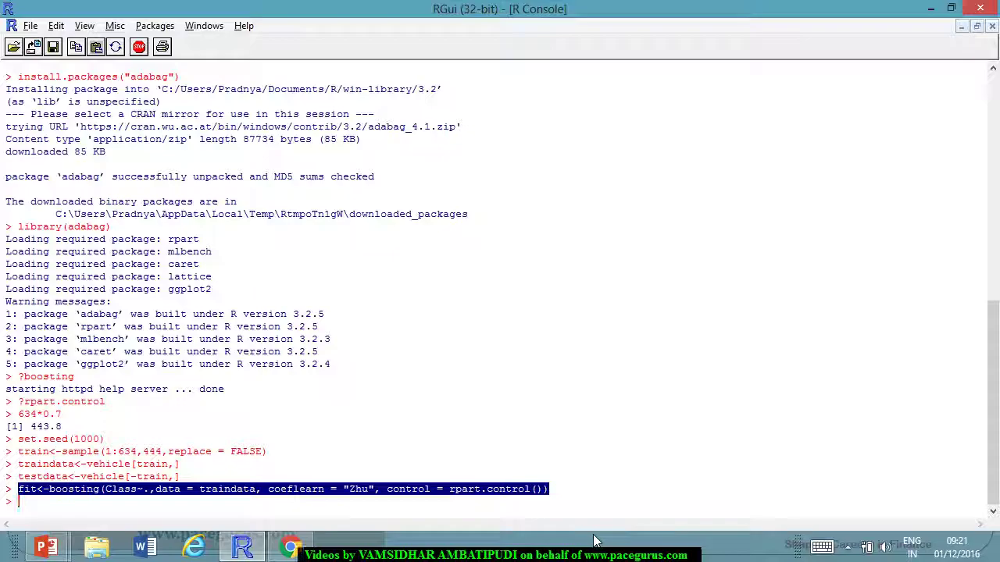
{"action": "key", "text": "super"}
{"action": "type", "text": "notep"}
{"action": "key", "text": "Return"}
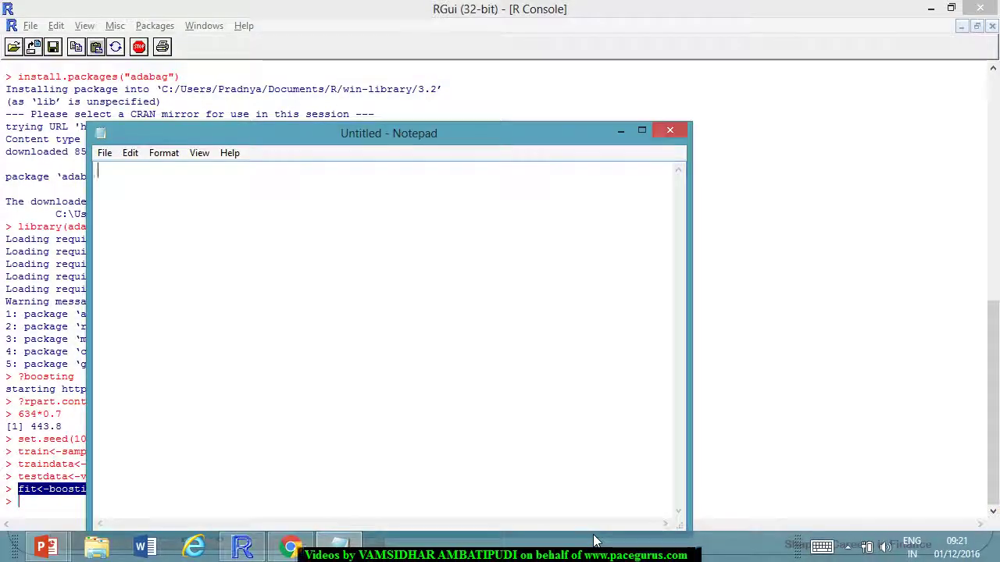
{"action": "key", "text": "ctrl+v"}
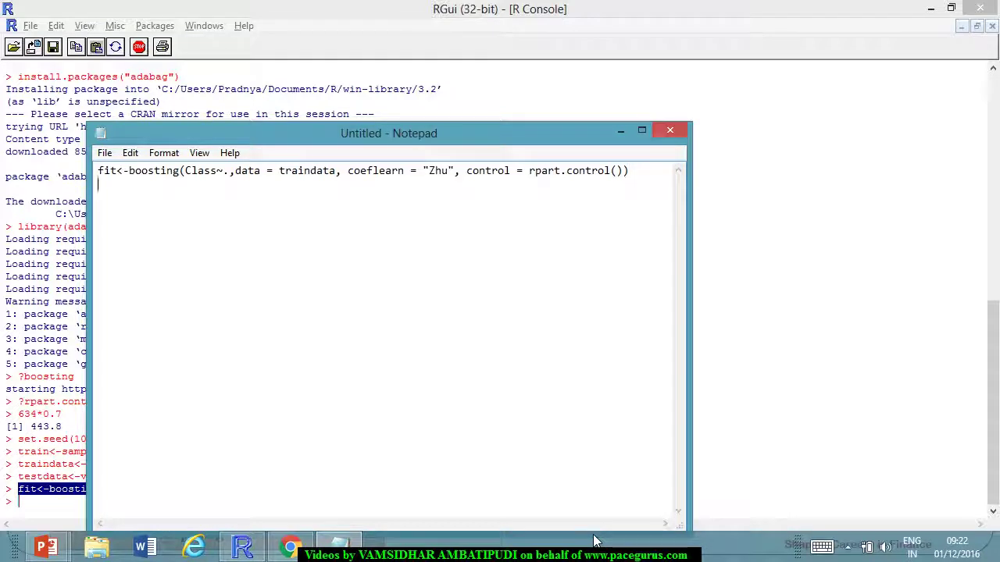
- Switch back to the R console and print the fit object
{"action": "key", "text": "alt+Tab"}
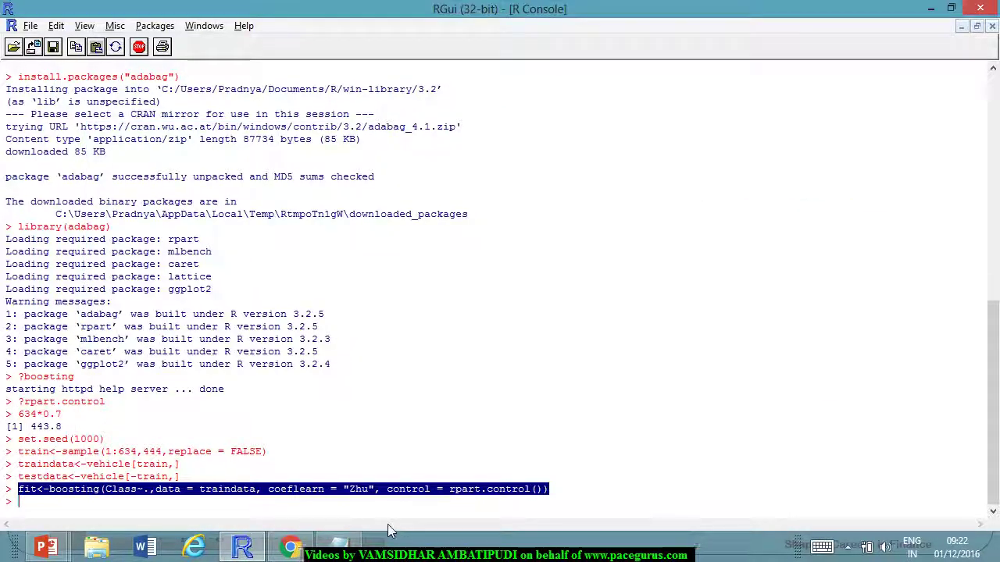
{"action": "left_click", "coordinate": [196, 504]}
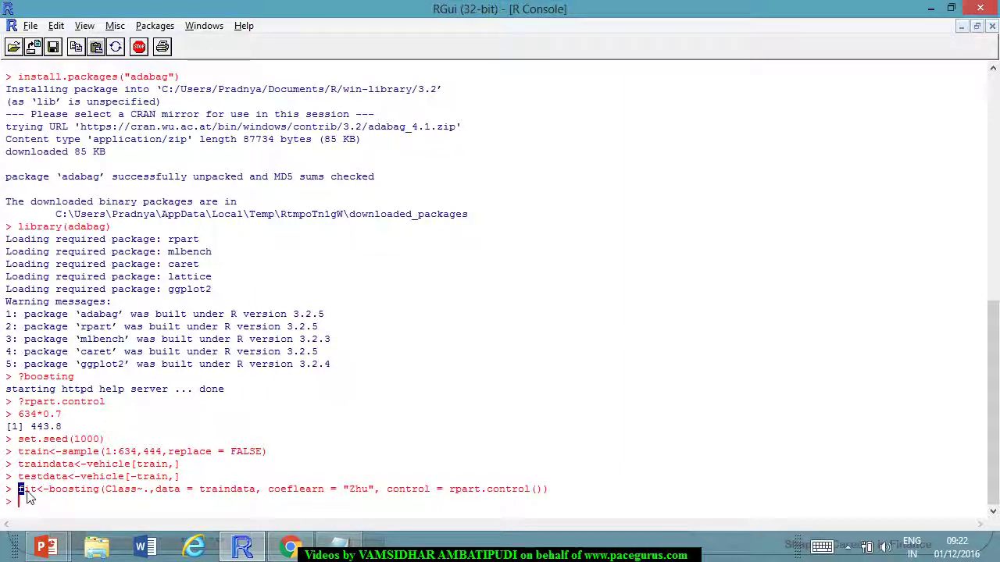
{"action": "type", "text": "fit"}
{"action": "key", "text": "Return"}
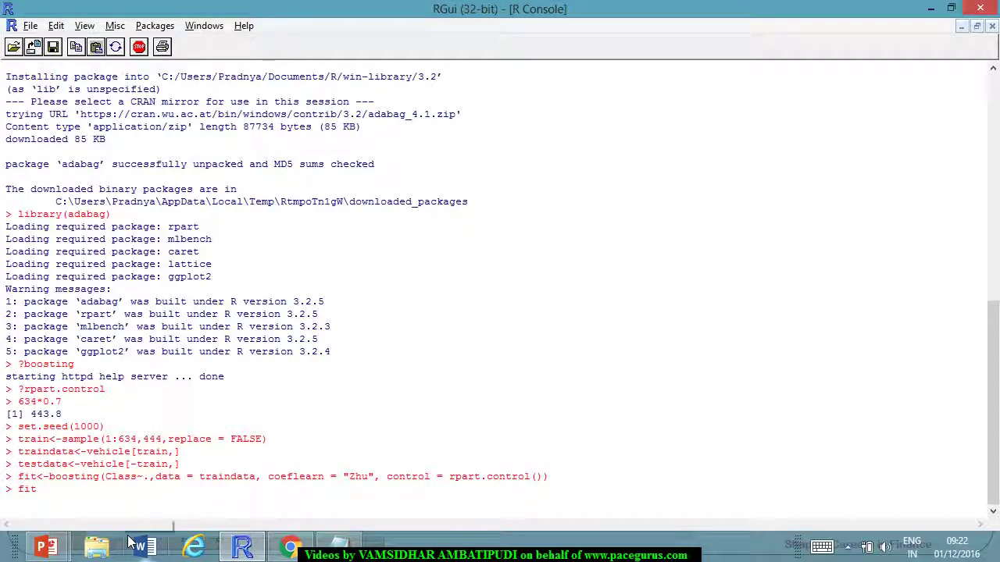
- Go back to the start of the printed fit output and examine the individual classification trees and their splits
{"action": "scroll", "coordinate": [116, 439], "scroll_direction": "up", "scroll_amount": 4}
{"action": "scroll", "coordinate": [116, 439], "scroll_direction": "up", "scroll_amount": 20}
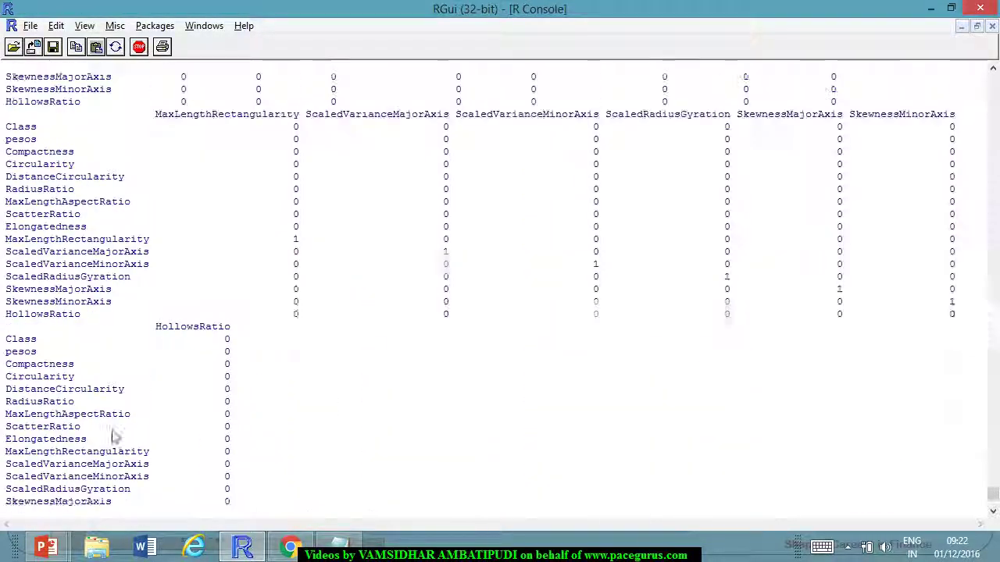
{"action": "scroll", "coordinate": [116, 439], "scroll_direction": "up", "scroll_amount": 20}
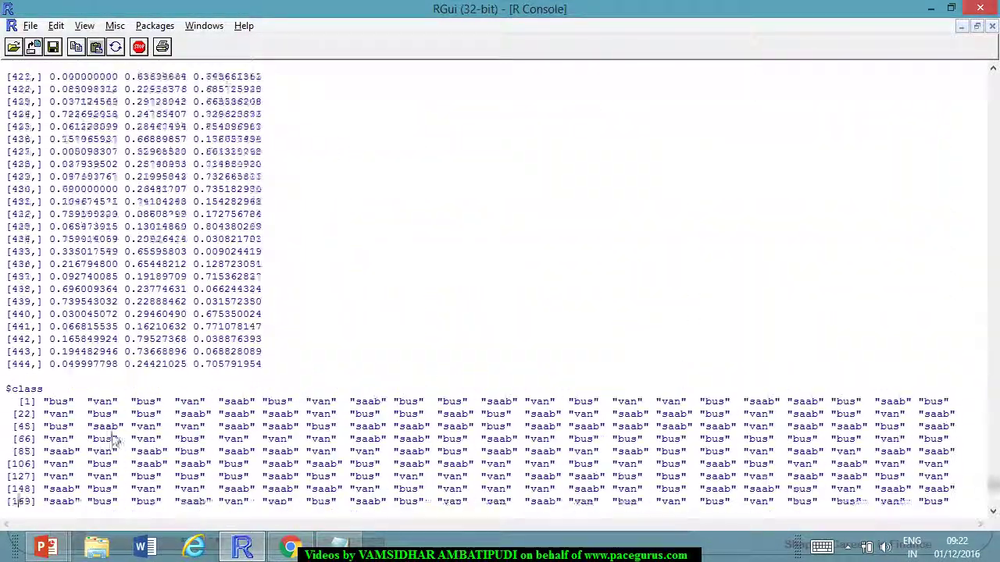
{"action": "scroll", "coordinate": [114, 442], "scroll_direction": "up", "scroll_amount": 20}
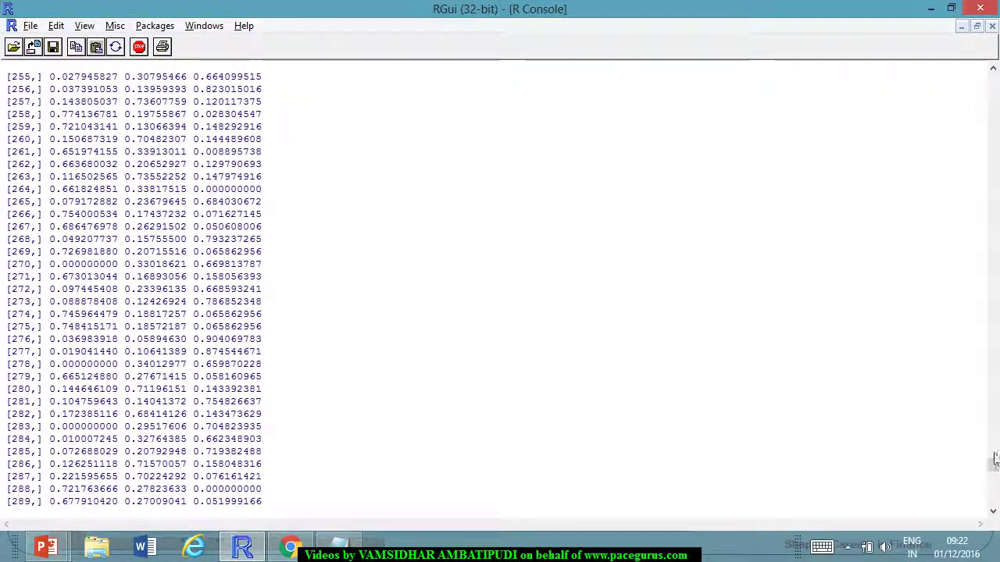
{"action": "left_click_drag", "start_coordinate": [993, 465], "coordinate": [993, 81]}
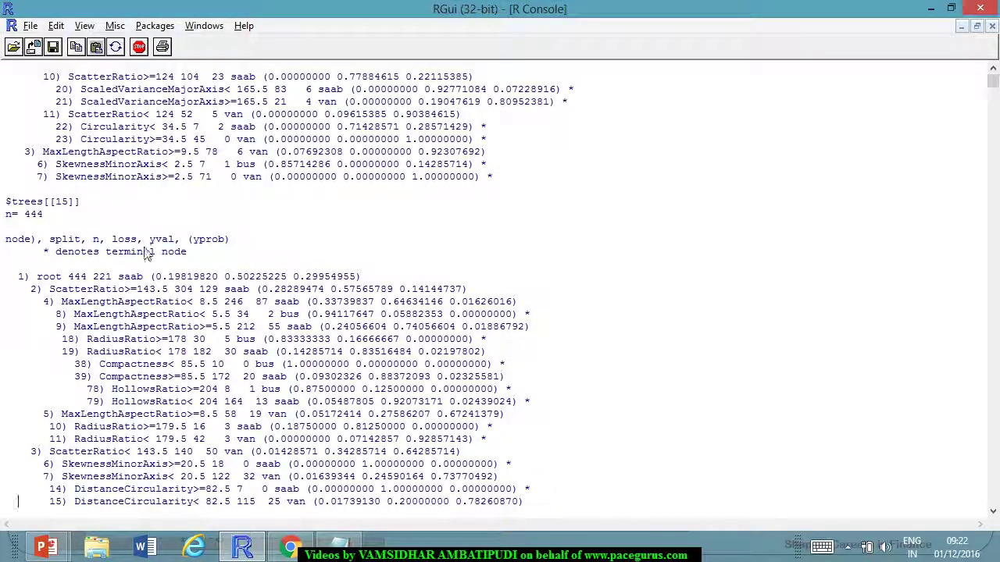
{"action": "scroll", "coordinate": [70, 292], "scroll_direction": "down", "scroll_amount": 15}
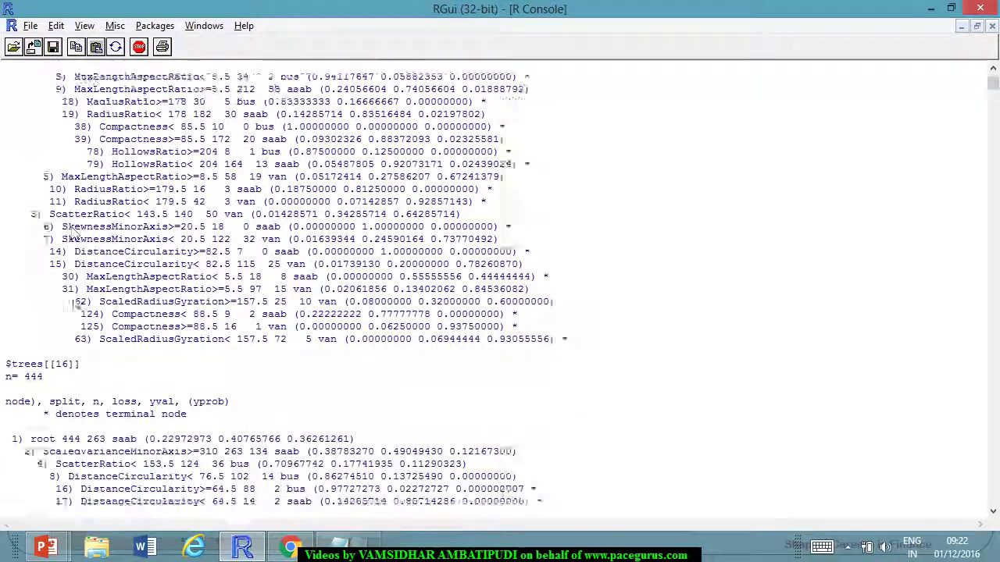
{"action": "scroll", "coordinate": [76, 304], "scroll_direction": "down", "scroll_amount": 20}
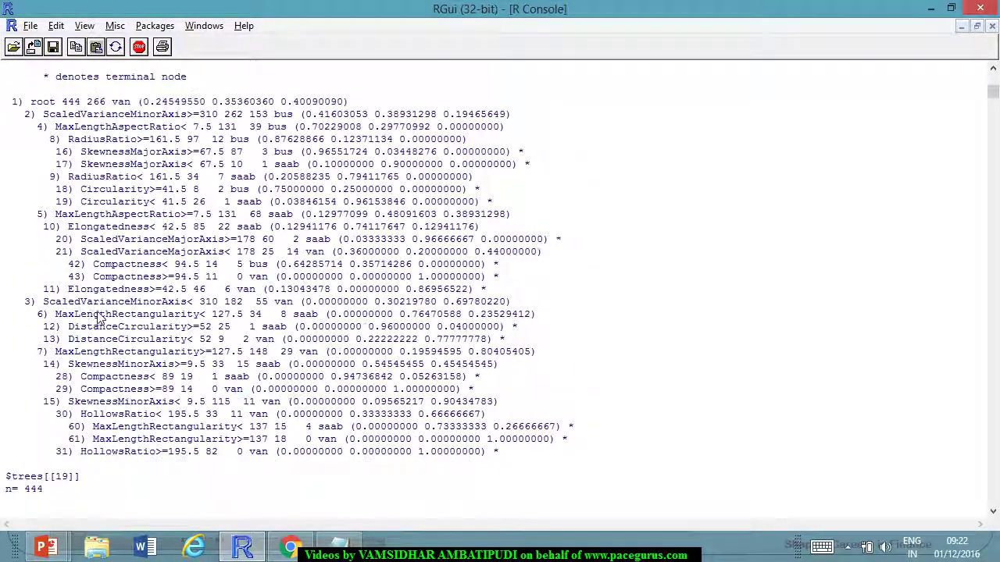
{"action": "scroll", "coordinate": [105, 319], "scroll_direction": "down", "scroll_amount": 15}
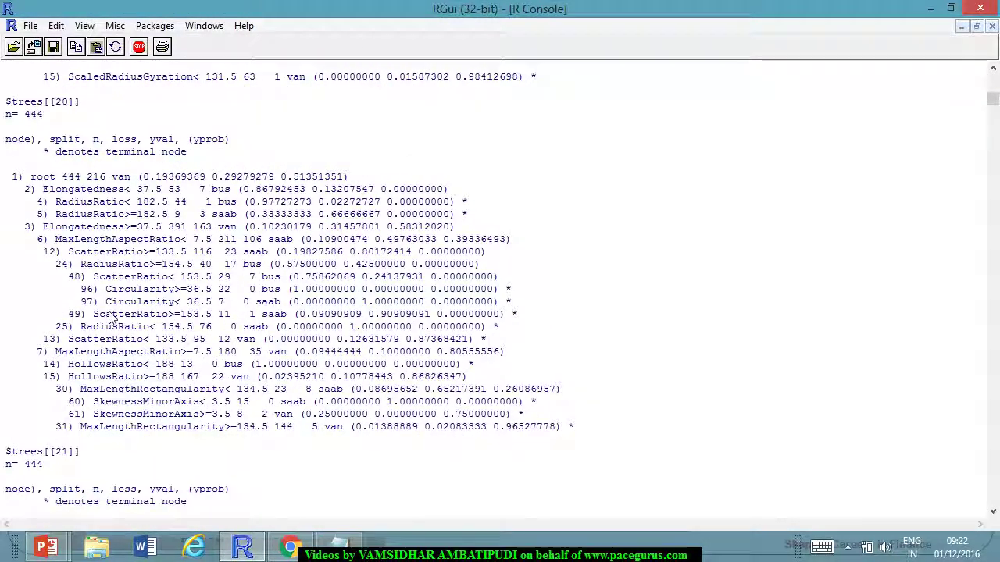
{"action": "scroll", "coordinate": [109, 317], "scroll_direction": "down", "scroll_amount": 20}
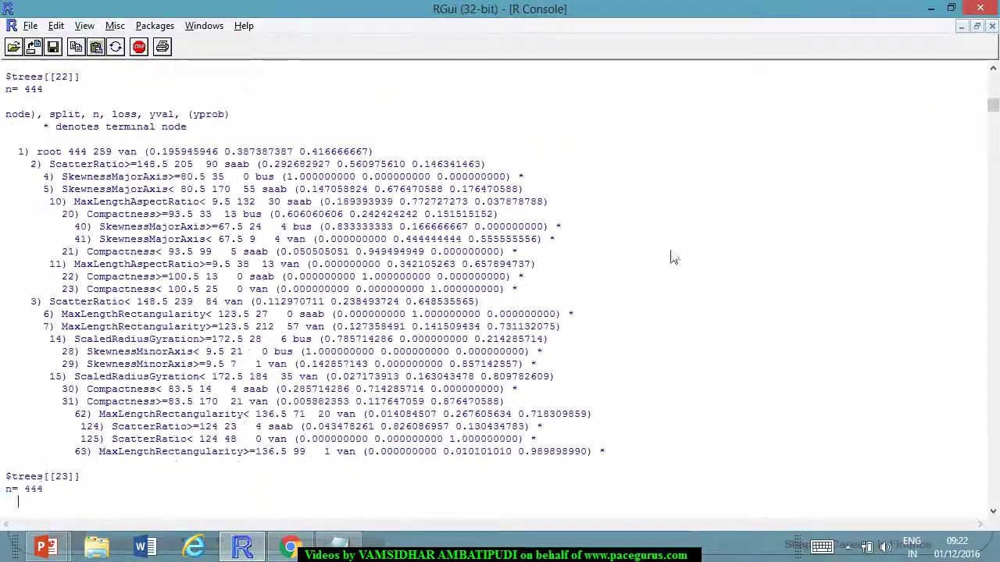
- Examine the tree weights and the per-class votes for the training observations in the fit output
{"action": "left_click_drag", "start_coordinate": [991, 107], "coordinate": [994, 381]}
{"action": "scroll", "coordinate": [217, 352], "scroll_direction": "down", "scroll_amount": 1}
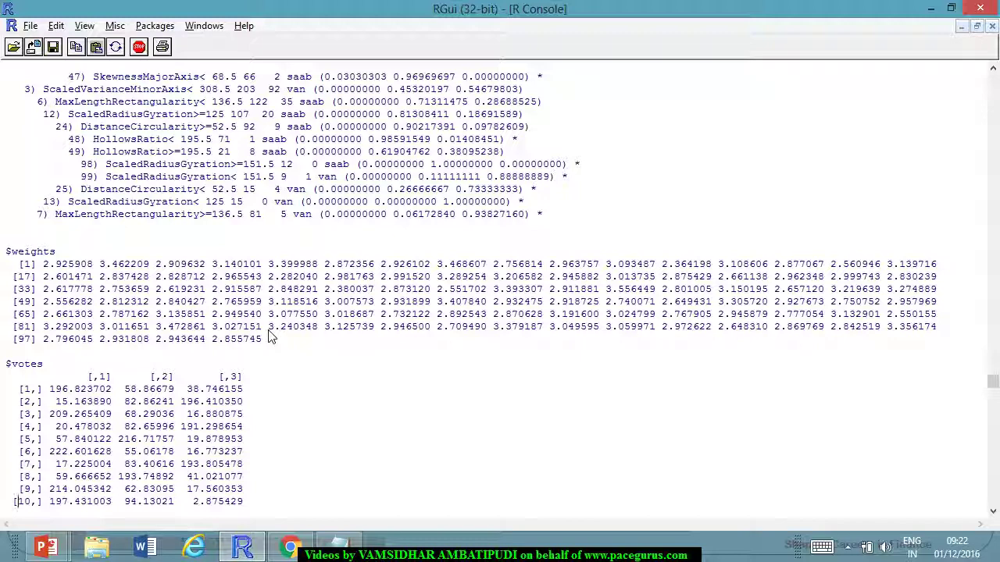
{"action": "scroll", "coordinate": [270, 336], "scroll_direction": "down", "scroll_amount": 2}
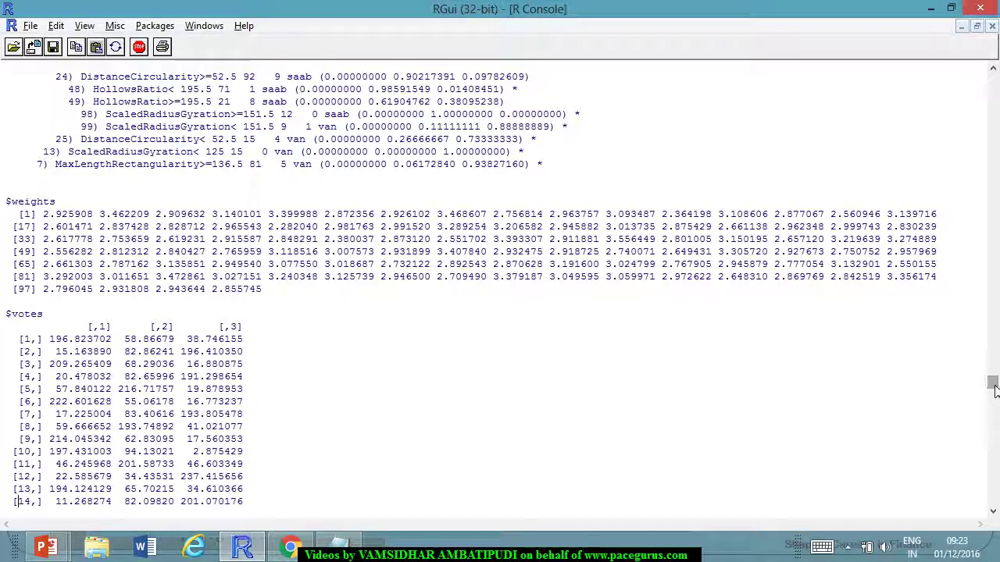
{"action": "left_click_drag", "start_coordinate": [995, 391], "coordinate": [994, 413]}
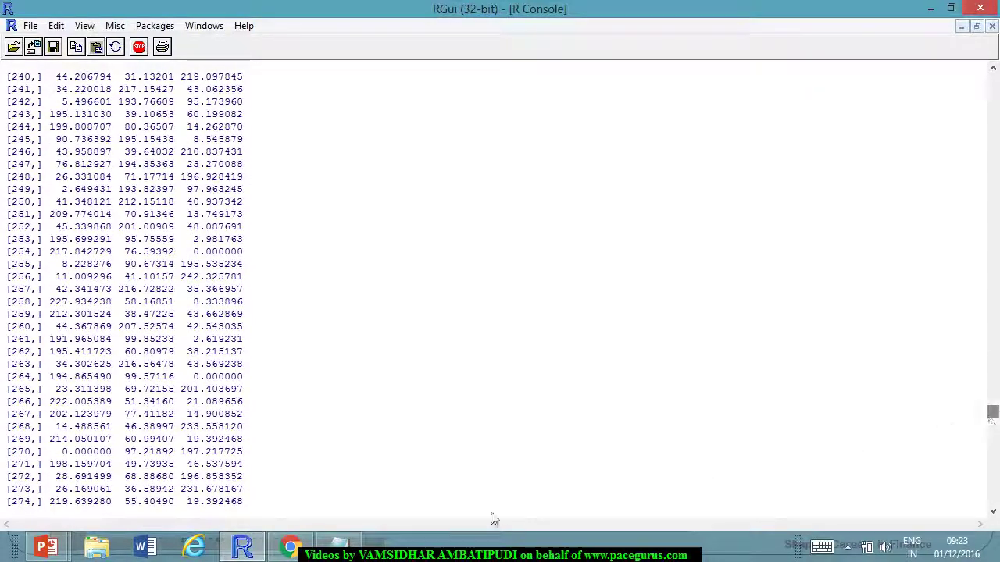
{"action": "left_click_drag", "start_coordinate": [180, 427], "coordinate": [218, 427]}
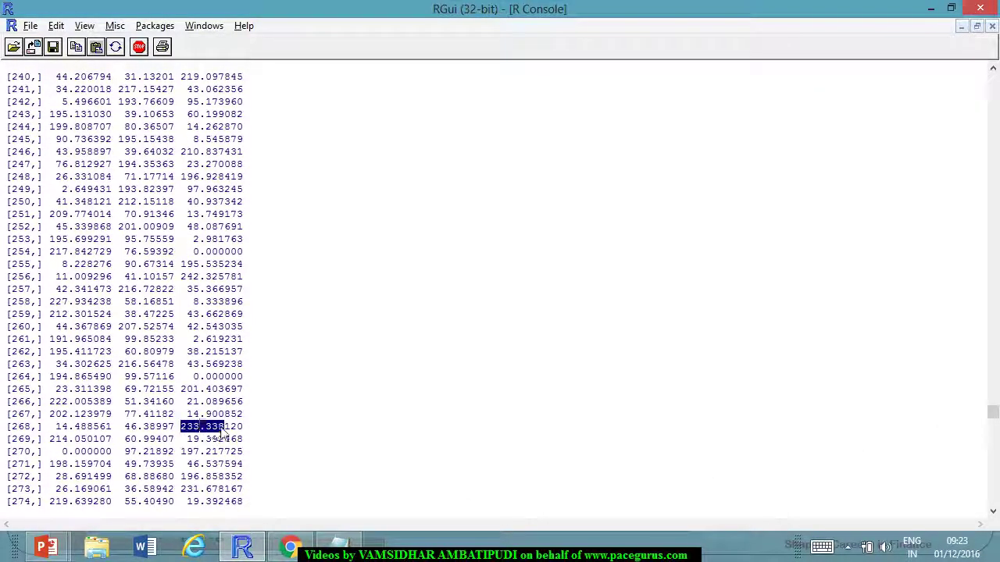
{"action": "left_click", "coordinate": [54, 443]}
{"action": "left_click_drag", "start_coordinate": [51, 442], "coordinate": [87, 442]}
{"action": "left_click_drag", "start_coordinate": [119, 364], "coordinate": [178, 365]}
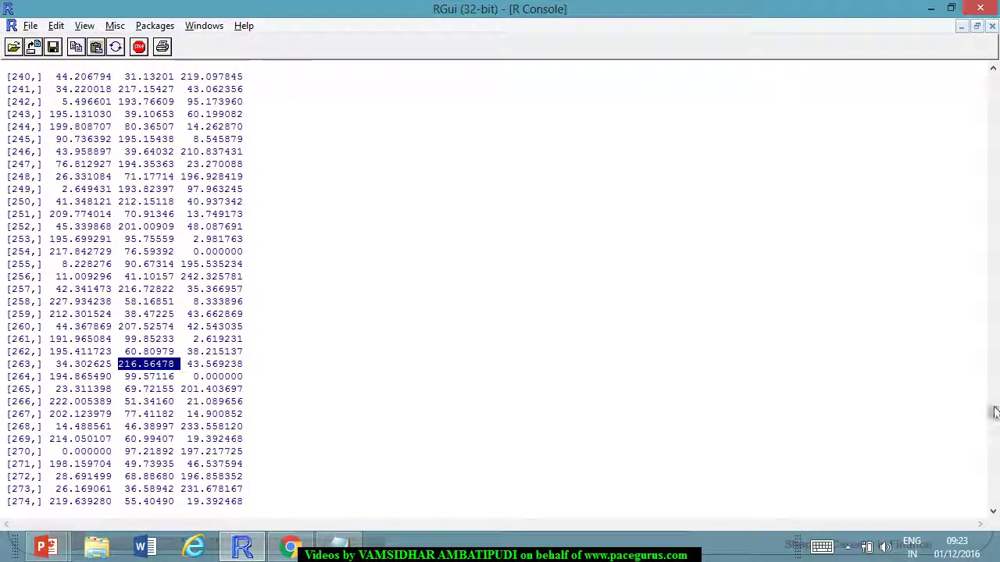
{"action": "left_click_drag", "start_coordinate": [994, 409], "coordinate": [994, 433]}
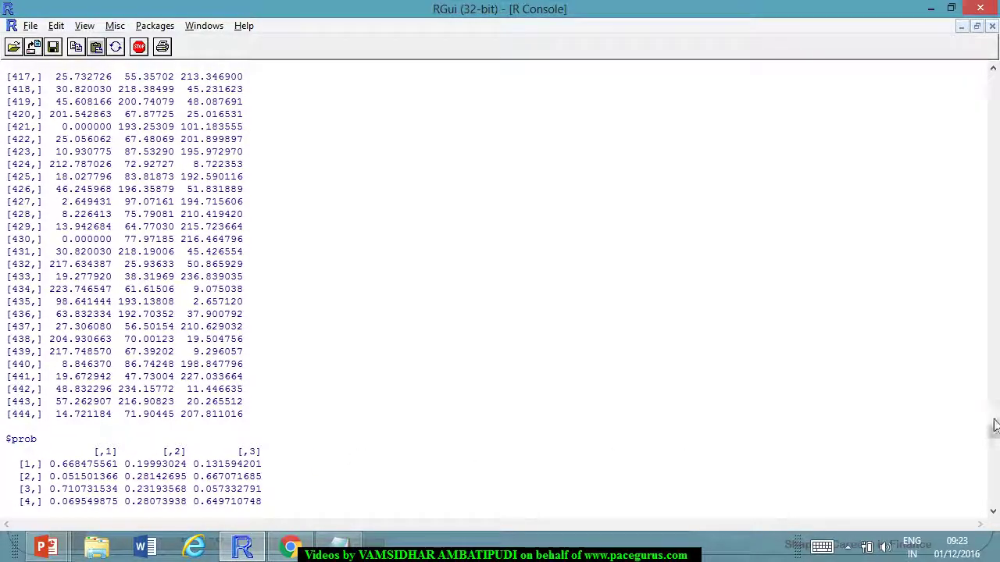
- Review the class probabilities, predicted classes, variable importance and model terms through to the end of the fit output
{"action": "left_click_drag", "start_coordinate": [994, 434], "coordinate": [994, 466]}
{"action": "left_click_drag", "start_coordinate": [993, 475], "coordinate": [993, 486]}
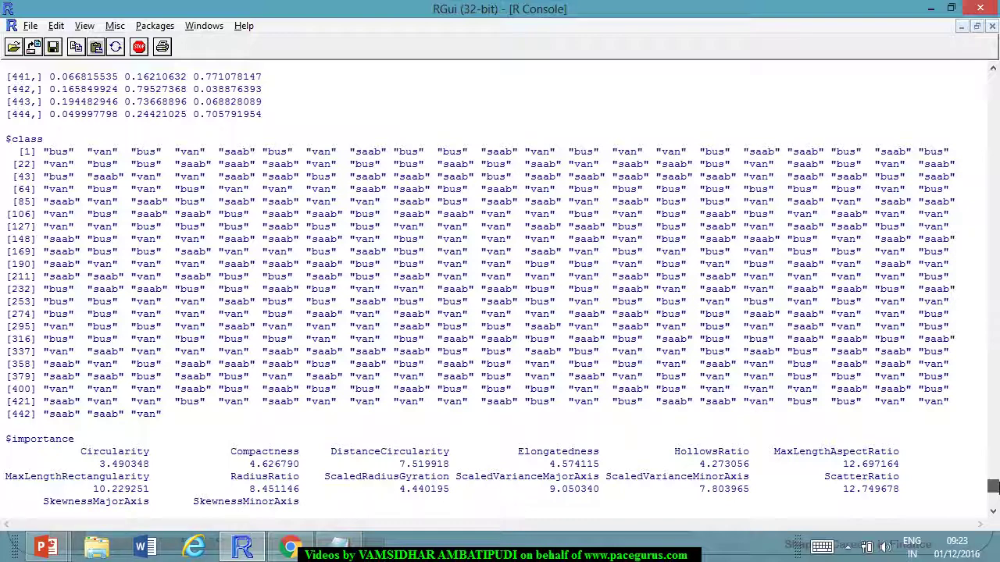
{"action": "left_click_drag", "start_coordinate": [993, 485], "coordinate": [993, 489]}
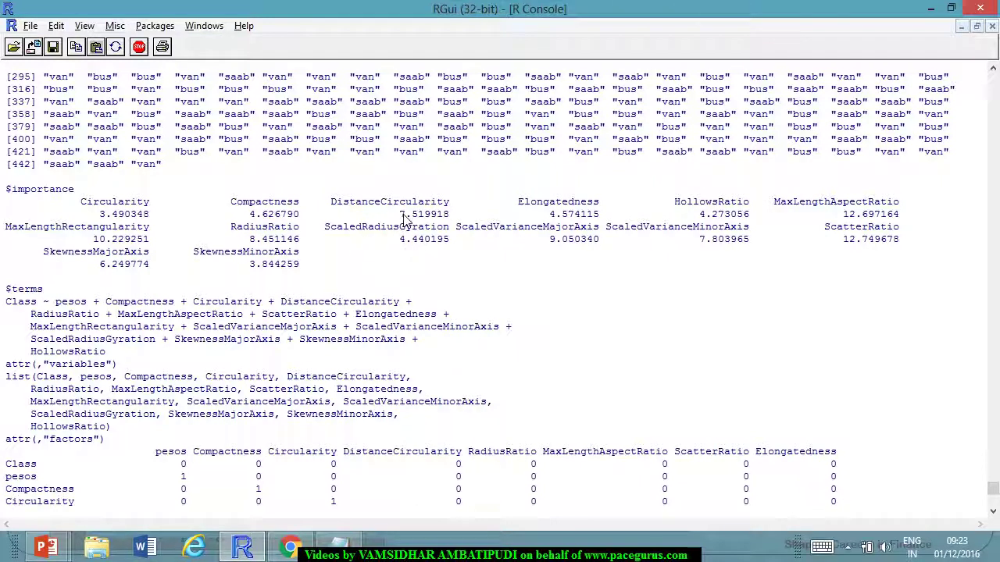
{"action": "left_click_drag", "start_coordinate": [400, 214], "coordinate": [449, 224]}
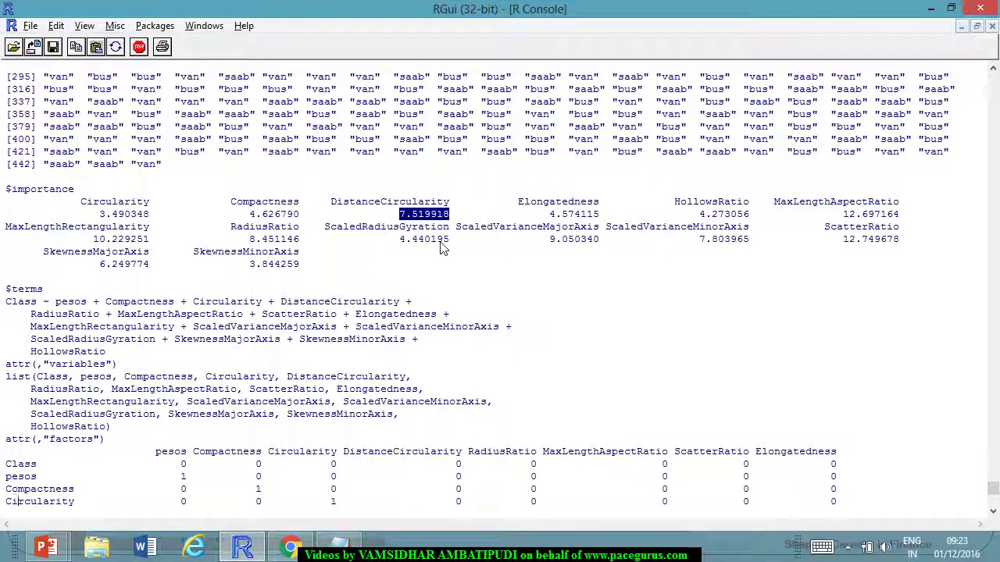
{"action": "left_click_drag", "start_coordinate": [844, 210], "coordinate": [904, 225]}
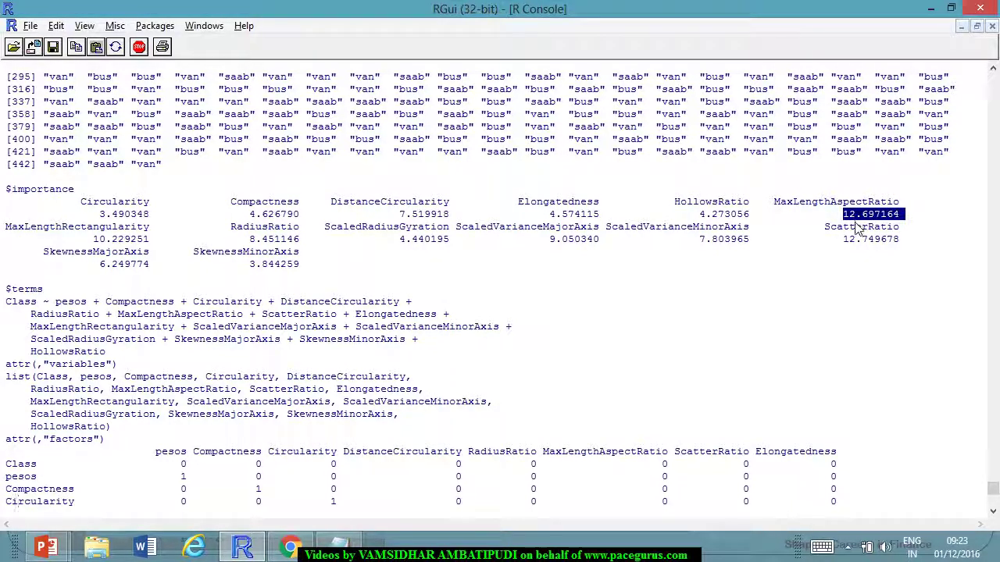
{"action": "left_click_drag", "start_coordinate": [844, 239], "coordinate": [899, 242]}
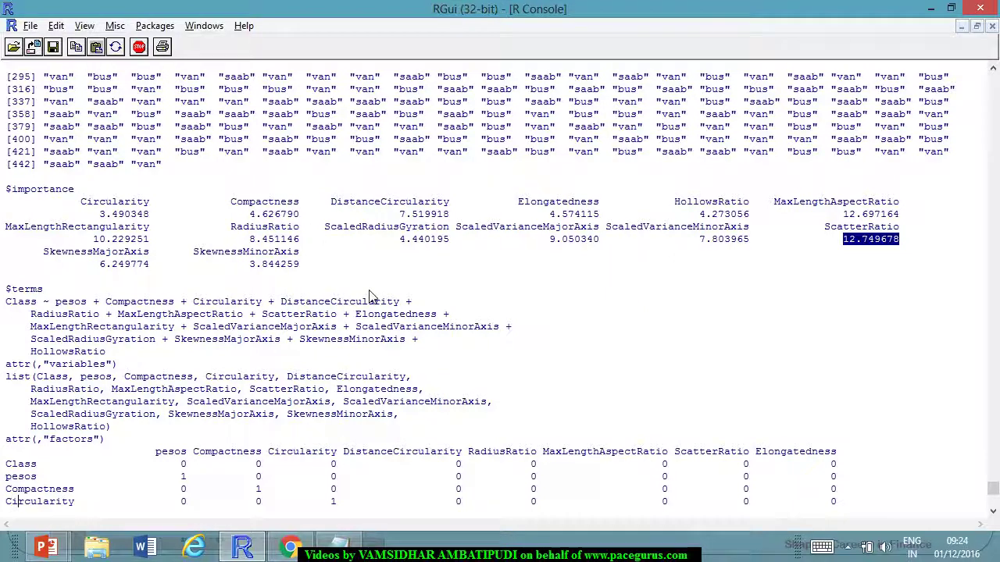
{"action": "scroll", "coordinate": [410, 304], "scroll_direction": "down", "scroll_amount": 2}
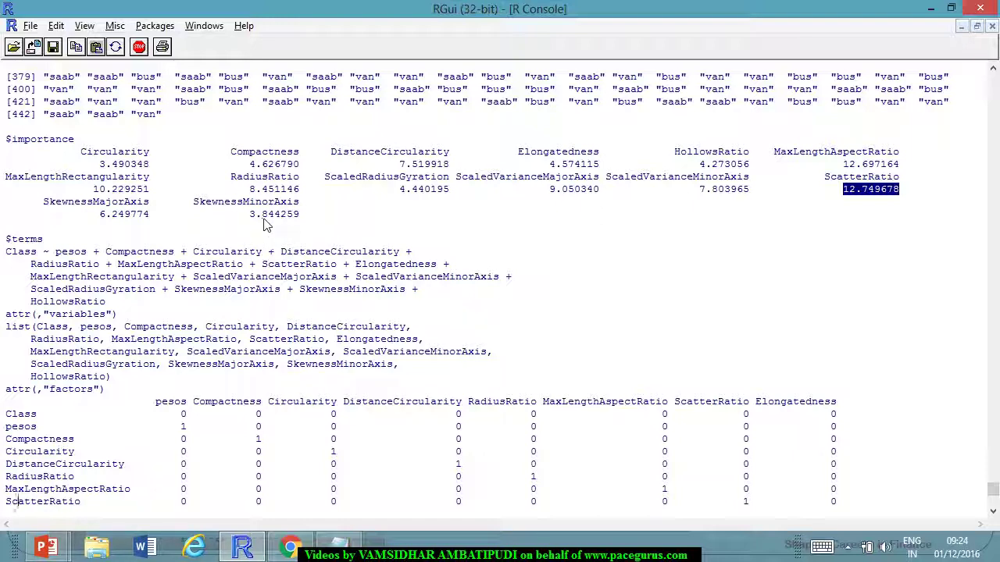
{"action": "scroll", "coordinate": [316, 293], "scroll_direction": "down", "scroll_amount": 2}
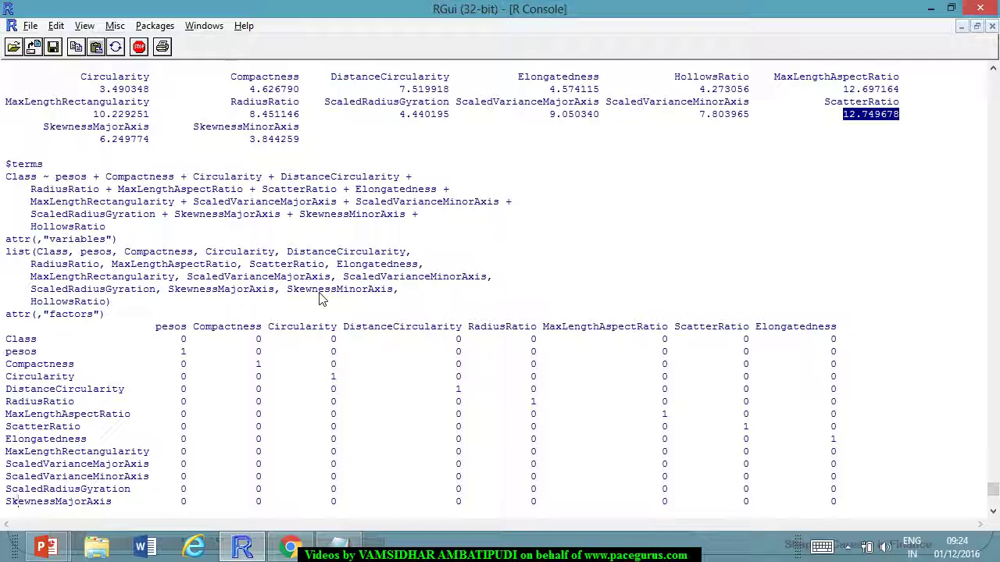
{"action": "scroll", "coordinate": [319, 297], "scroll_direction": "down", "scroll_amount": 15}
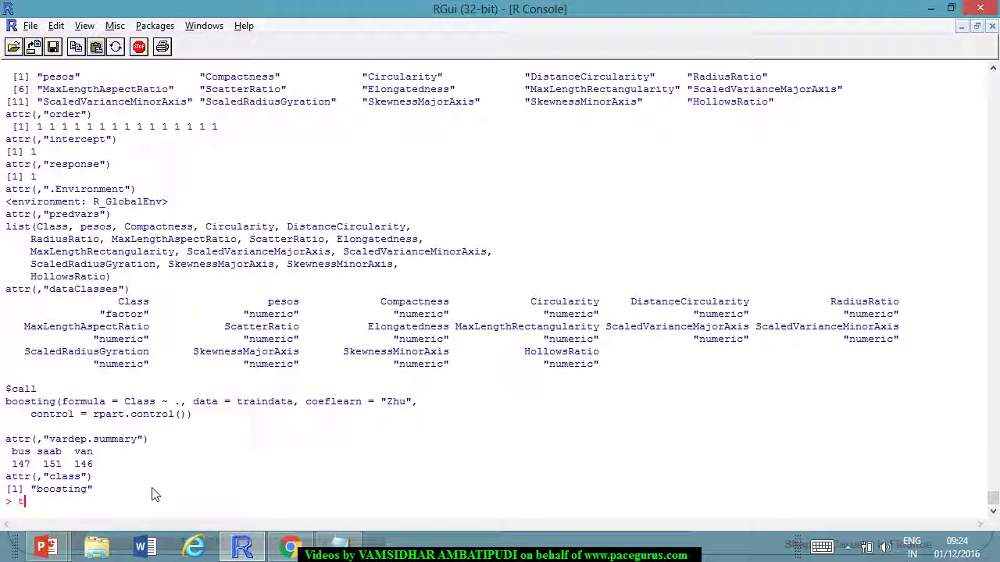
- Try to cross-tabulate the fitted classes against the training data's column 15 with table(fit$Class,traindata[,15])
{"action": "type", "text": "able(fit$Class,"}
{"action": "type", "text": "traindata"}
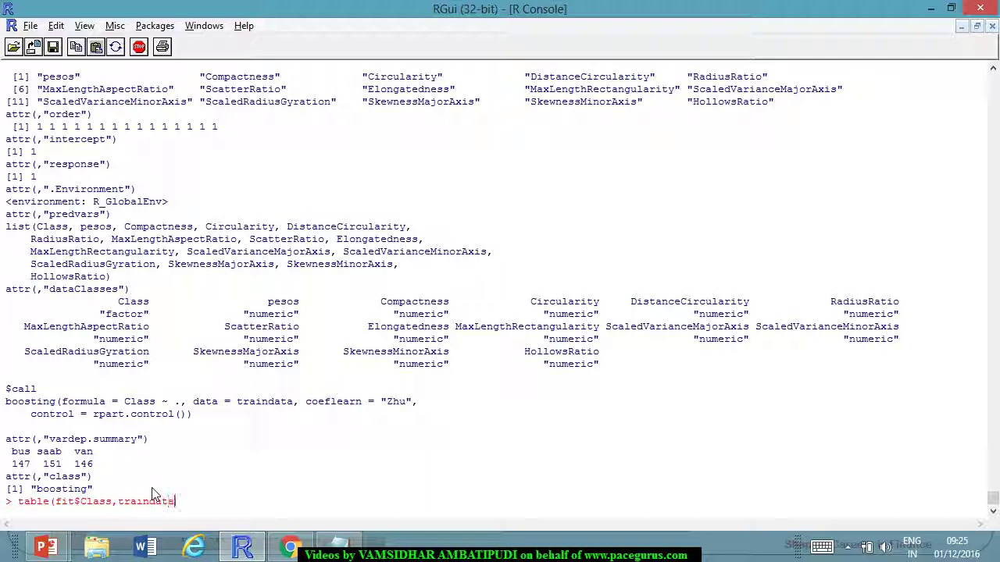
{"action": "type", "text": "[,15])"}
{"action": "key", "text": "Return"}
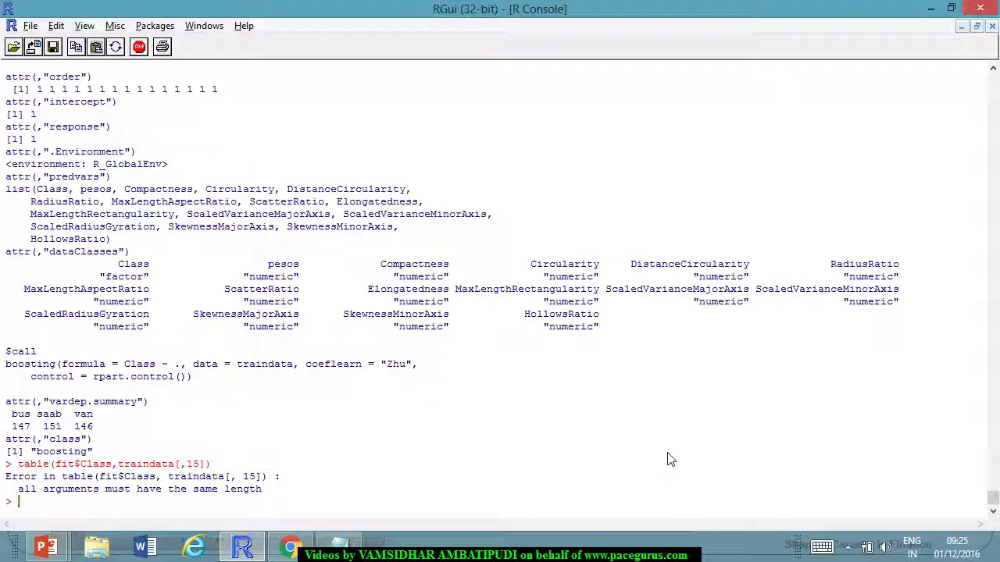
- Display the first rows of traindata with head(traindata) to check the position of the Class column
{"action": "mouse_move", "coordinate": [991, 499]}
{"action": "left_mouse_down"}
{"action": "mouse_move", "coordinate": [991, 462]}
{"action": "mouse_move", "coordinate": [992, 500]}
{"action": "left_mouse_up"}
{"action": "type", "text": "head(traindata"}
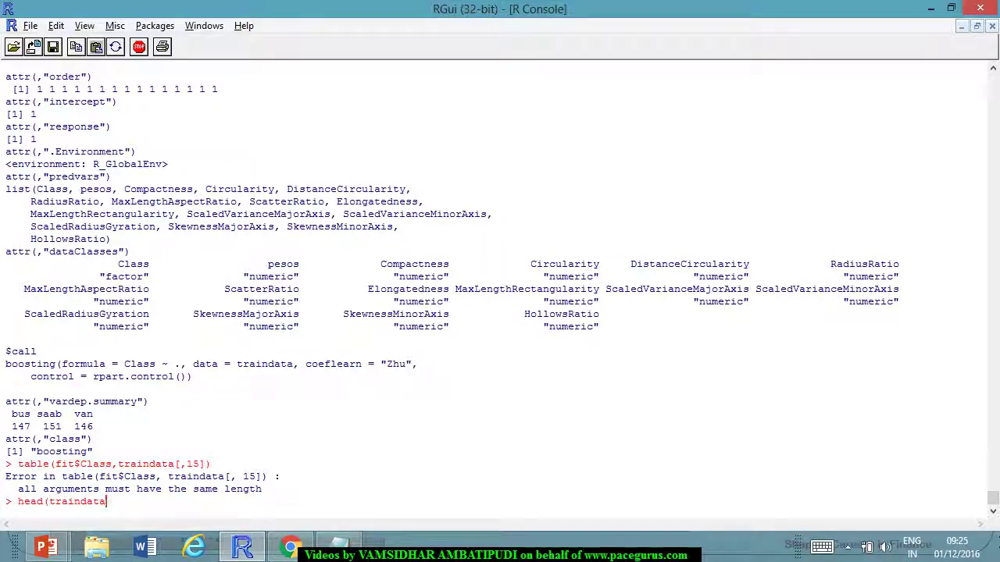
{"action": "type", "text": ")"}
{"action": "key", "text": "Return"}
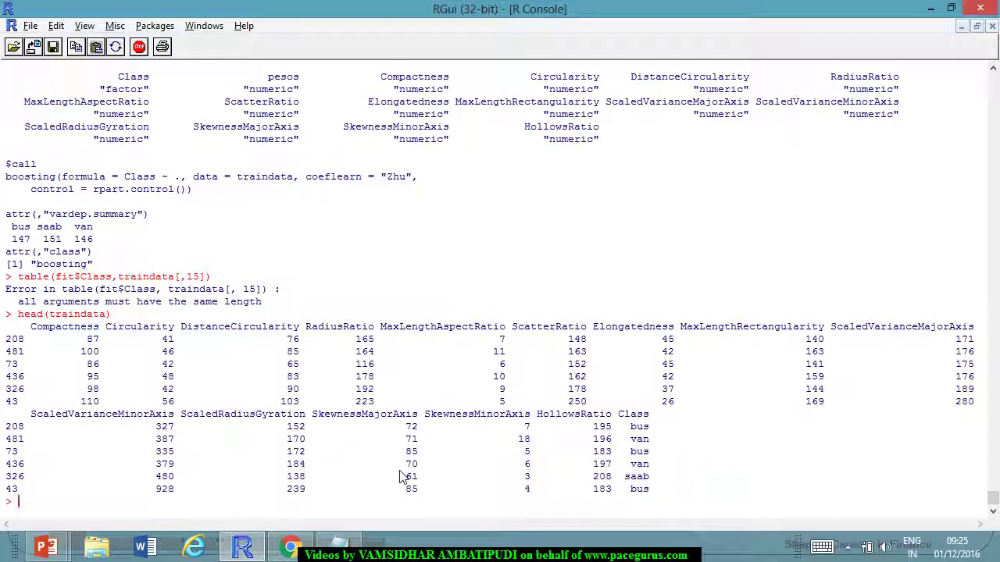
- Try to display the model's predicted classes with fit$Class, reusing the earlier table command
{"action": "key", "text": "Up"}
{"action": "key", "text": "Up"}
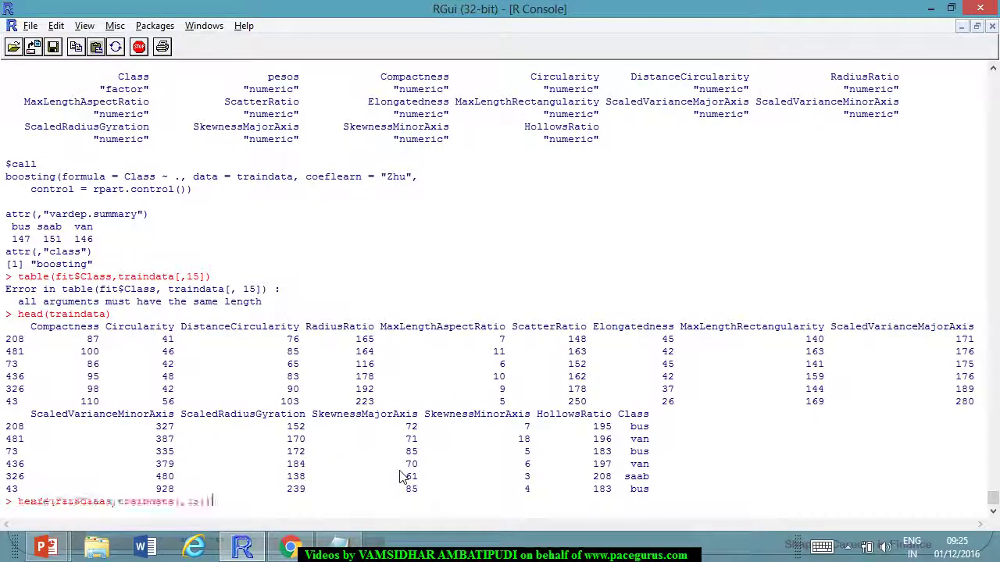
{"action": "key", "text": "Left"}
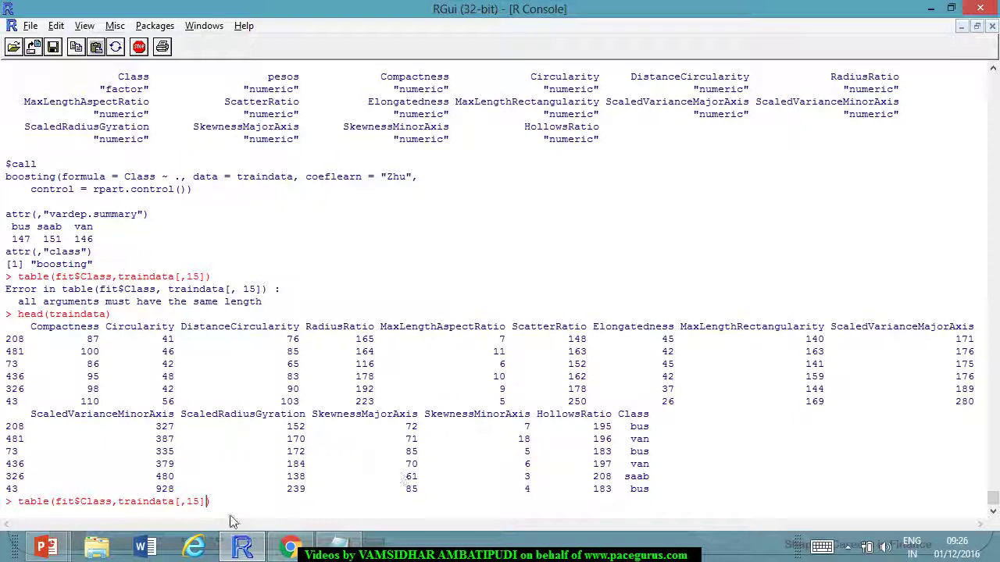
{"action": "type", "text": ")"}
{"action": "key", "text": "BackSpace"}
{"action": "key", "text": "BackSpace"}
{"action": "key", "text": "BackSpace"}
{"action": "key", "text": "BackSpace"}
{"action": "key", "text": "BackSpace"}
{"action": "key", "text": "BackSpace"}
{"action": "key", "text": "BackSpace"}
{"action": "key", "text": "BackSpace"}
{"action": "key", "text": "BackSpace"}
{"action": "key", "text": "BackSpace"}
{"action": "key", "text": "BackSpace"}
{"action": "key", "text": "BackSpace"}
{"action": "key", "text": "BackSpace"}
{"action": "key", "text": "BackSpace"}
{"action": "key", "text": "BackSpace"}
{"action": "key", "text": "BackSpace"}
{"action": "key", "text": "BackSpace"}
{"action": "key", "text": "BackSpace"}
{"action": "key", "text": "BackSpace"}
{"action": "key", "text": "BackSpace"}
{"action": "type", "text": "#it$Class"}
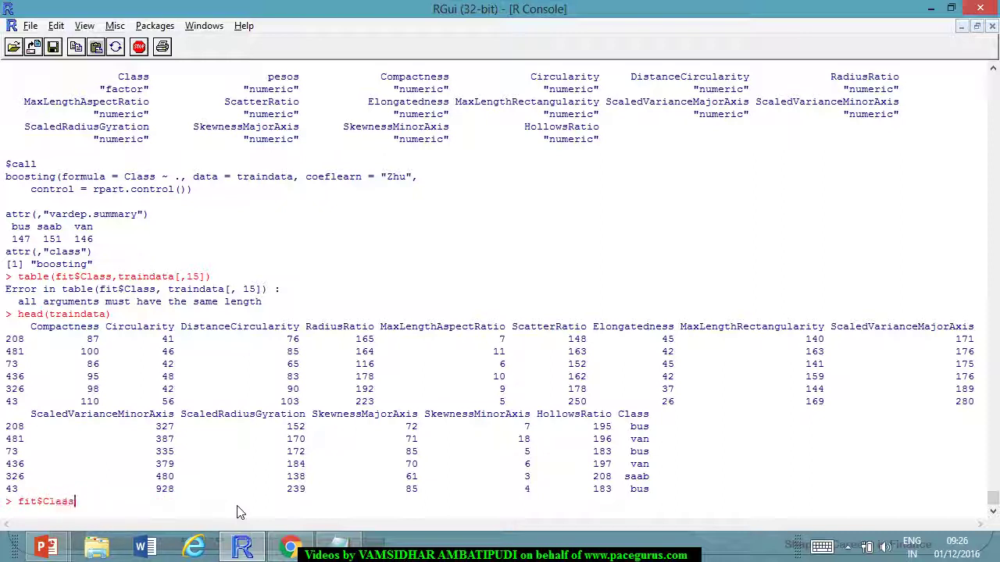
{"action": "key", "text": "Return"}
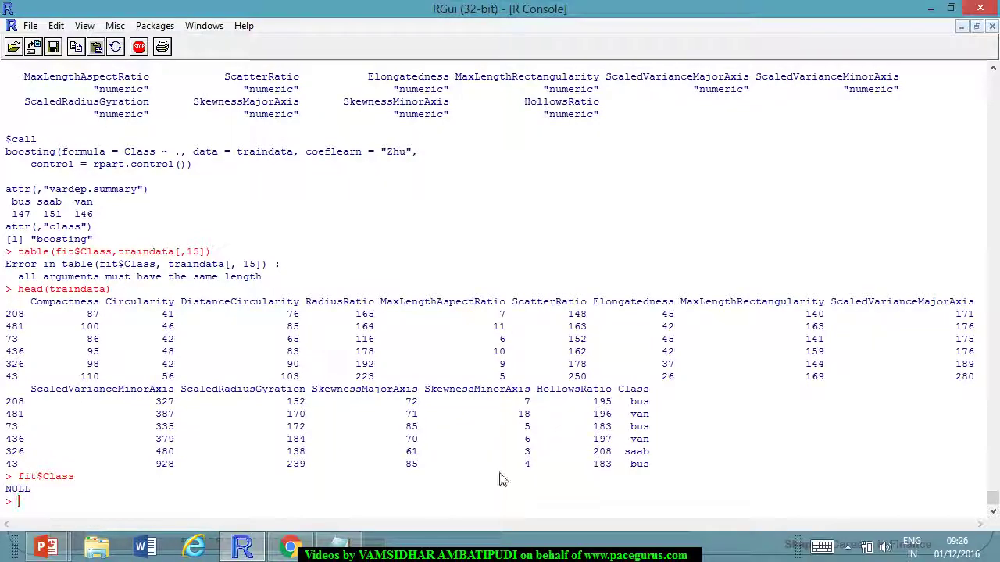
- Display the predicted classes for the training observations with the lowercase component fit$class
{"action": "mouse_move", "coordinate": [992, 497]}
{"action": "left_mouse_down"}
{"action": "mouse_move", "coordinate": [994, 478]}
{"action": "mouse_move", "coordinate": [993, 500]}
{"action": "left_mouse_up"}
{"action": "type", "text": "fi"}
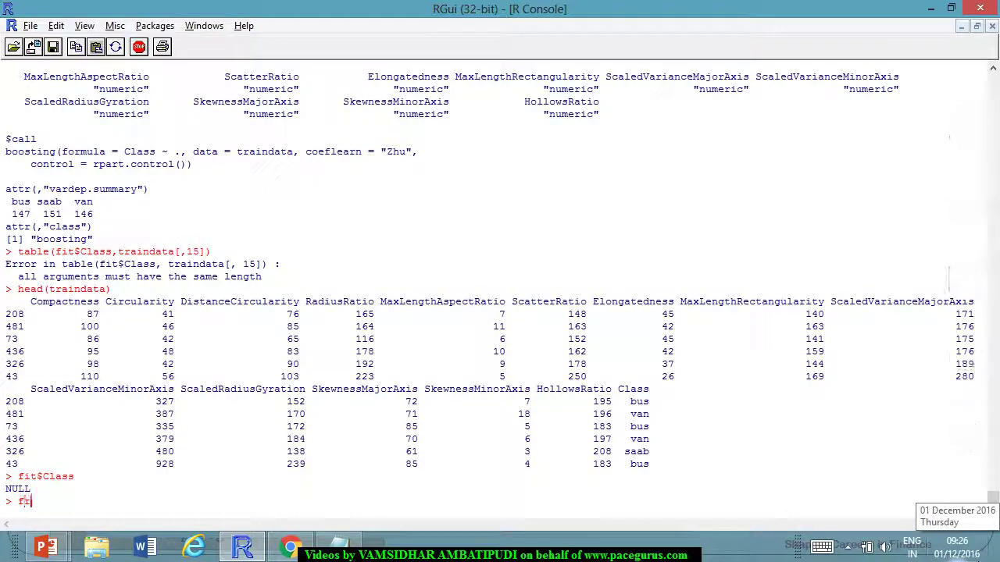
{"action": "type", "text": "t$class"}
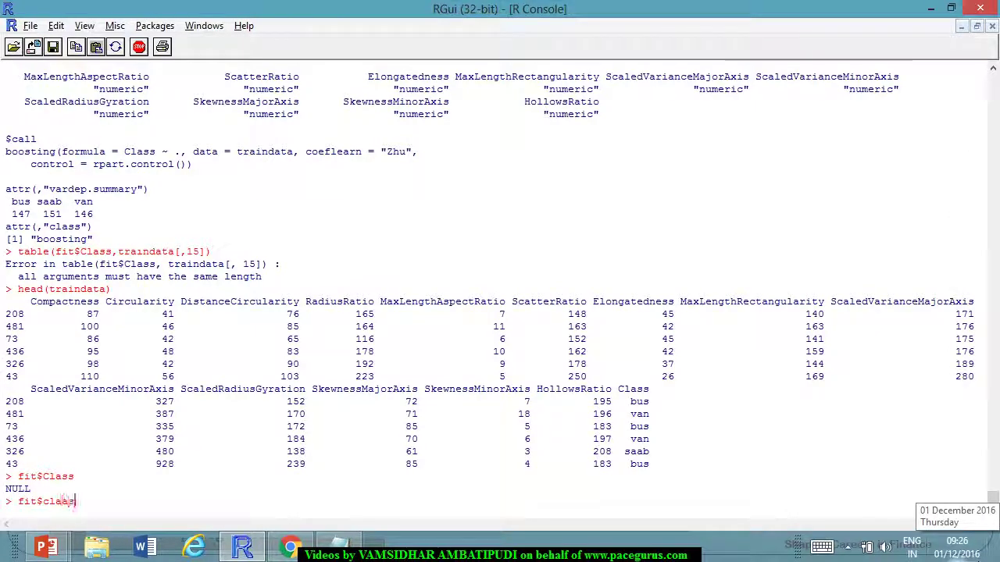
{"action": "key", "text": "Return"}
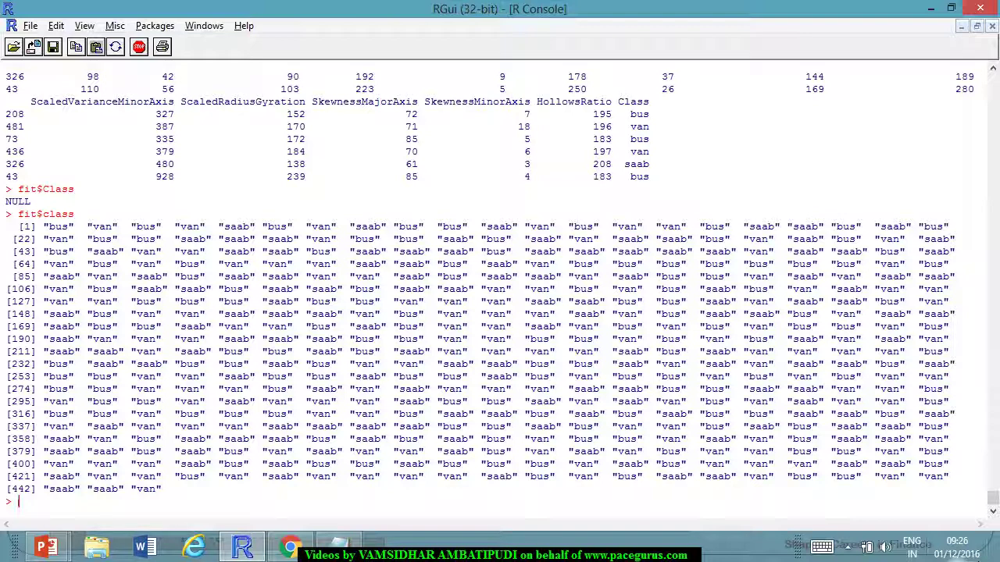
- Cross-tabulate predicted against actual training classes with table(fit$class,traindata[,15]), correcting the component name in the earlier command
{"action": "key", "text": "Up"}
{"action": "key", "text": "Up"}
{"action": "key", "text": "Up"}
{"action": "key", "text": "Up"}
{"action": "key", "text": "Up"}
{"action": "key", "text": "Up"}
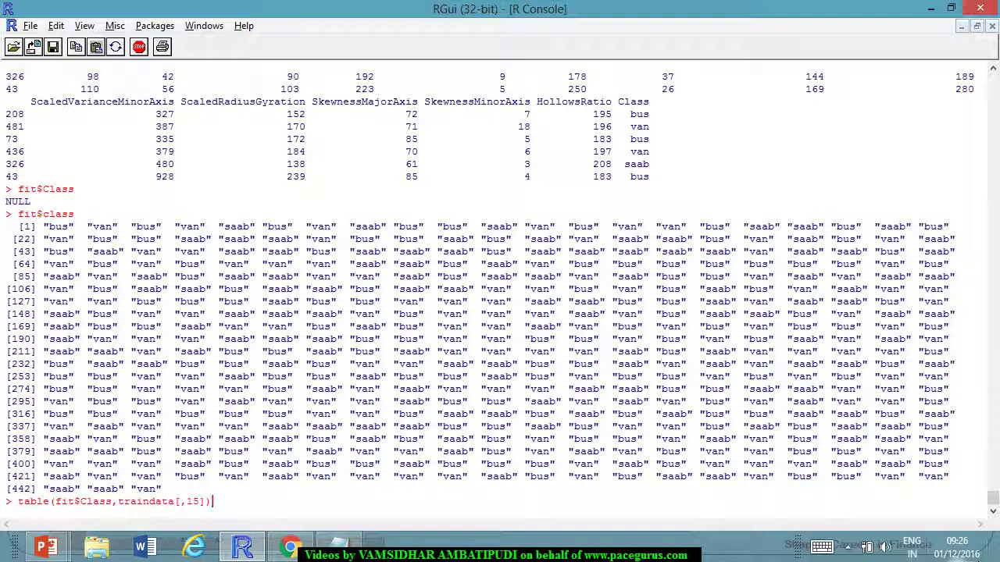
{"action": "key", "text": "Left"}
{"action": "key", "text": "Left"}
{"action": "key", "text": "Left"}
{"action": "key", "text": "Left"}
{"action": "key", "text": "Left"}
{"action": "key", "text": "Left"}
{"action": "key", "text": "Left"}
{"action": "key", "text": "Left"}
{"action": "key", "text": "Left"}
{"action": "key", "text": "Left"}
{"action": "key", "text": "Left"}
{"action": "key", "text": "Left"}
{"action": "key", "text": "Left"}
{"action": "key", "text": "Left"}
{"action": "key", "text": "Left"}
{"action": "key", "text": "Left"}
{"action": "key", "text": "Left"}
{"action": "key", "text": "Left"}
{"action": "key", "text": "Left"}
{"action": "key", "text": "Left"}
{"action": "key", "text": "BackSpace"}
{"action": "type", "text": "c"}
{"action": "key", "text": "Return"}
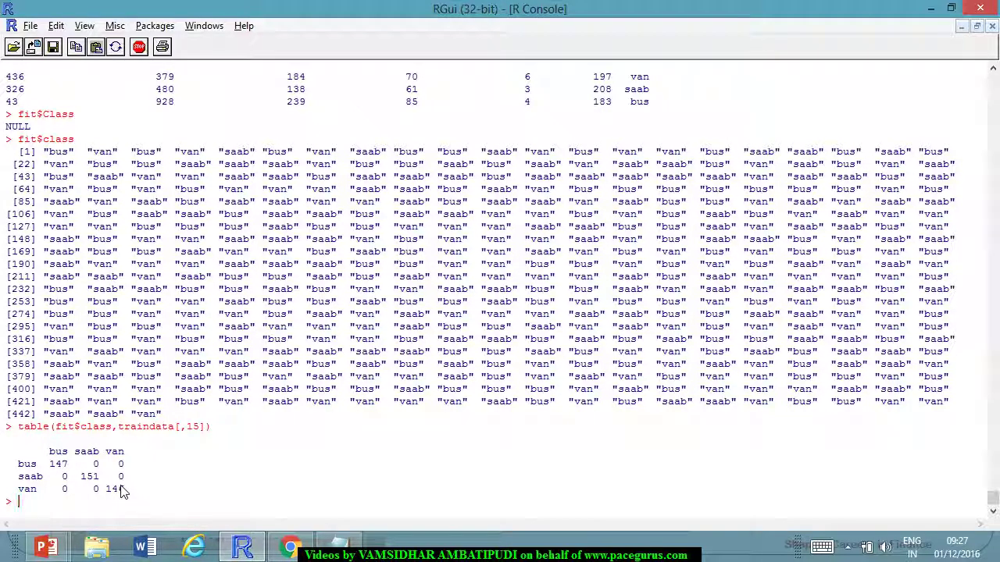
- Display and review the per-class votes with fit$votes, and display the class probabilities with fit$prob
{"action": "key", "text": "alt+Tab"}
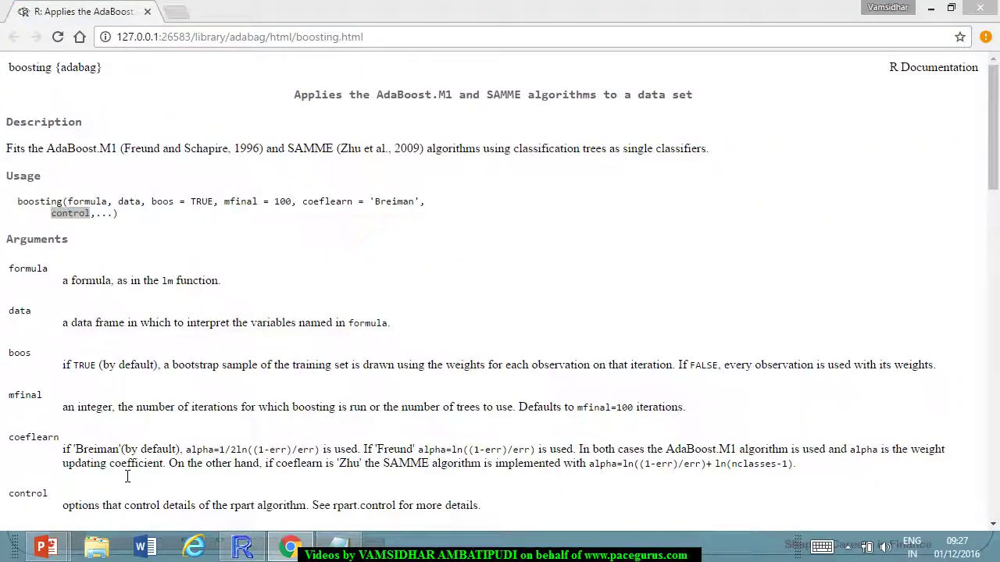
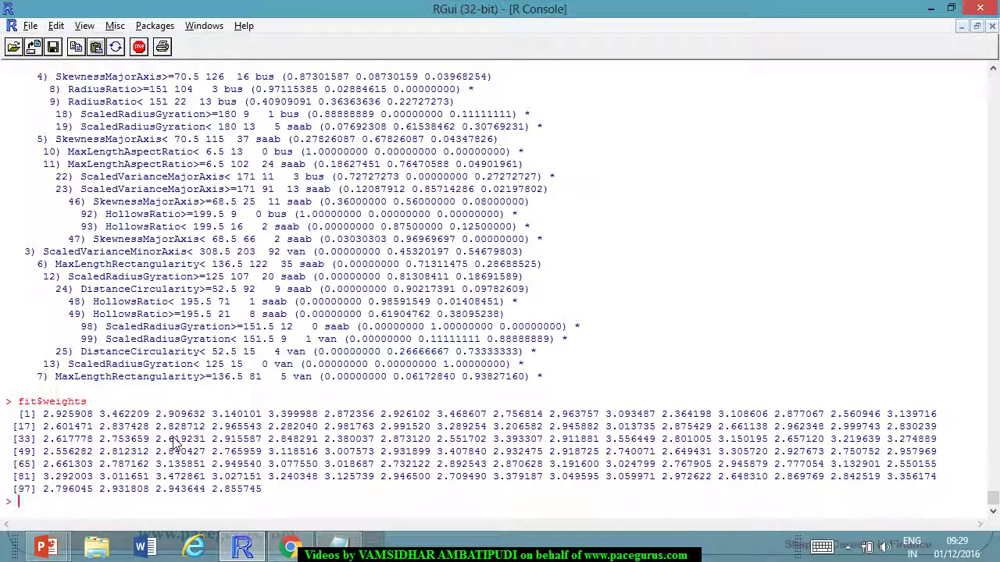
{"action": "type", "text": "fit$vot"}
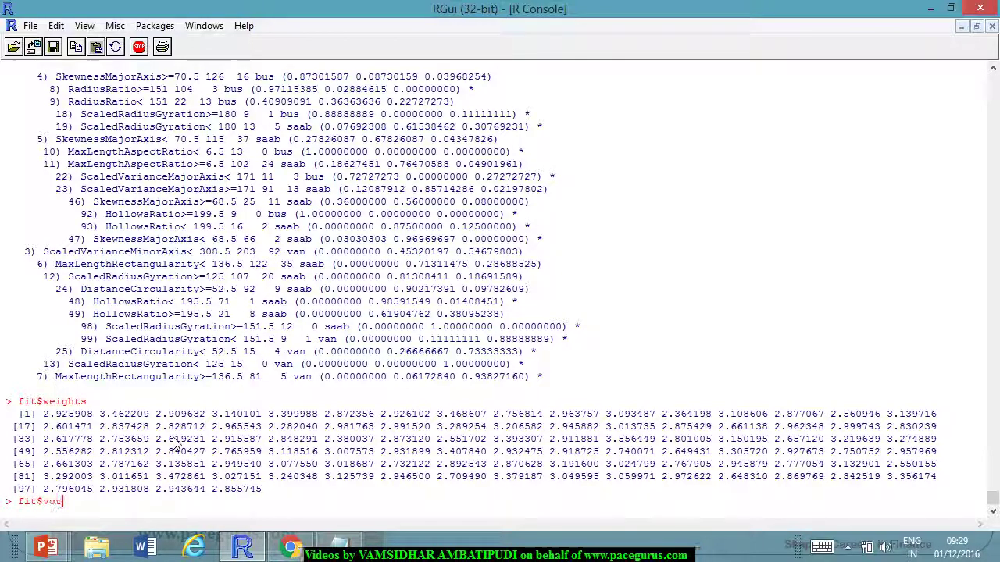
{"action": "type", "text": "es"}
{"action": "key", "text": "Return"}
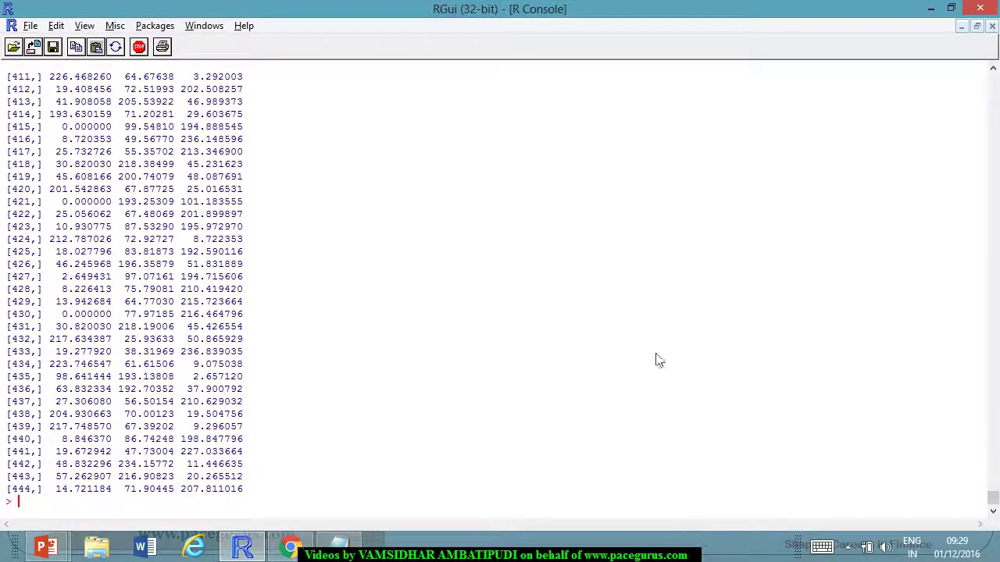
{"action": "left_click_drag", "start_coordinate": [993, 497], "coordinate": [993, 457]}
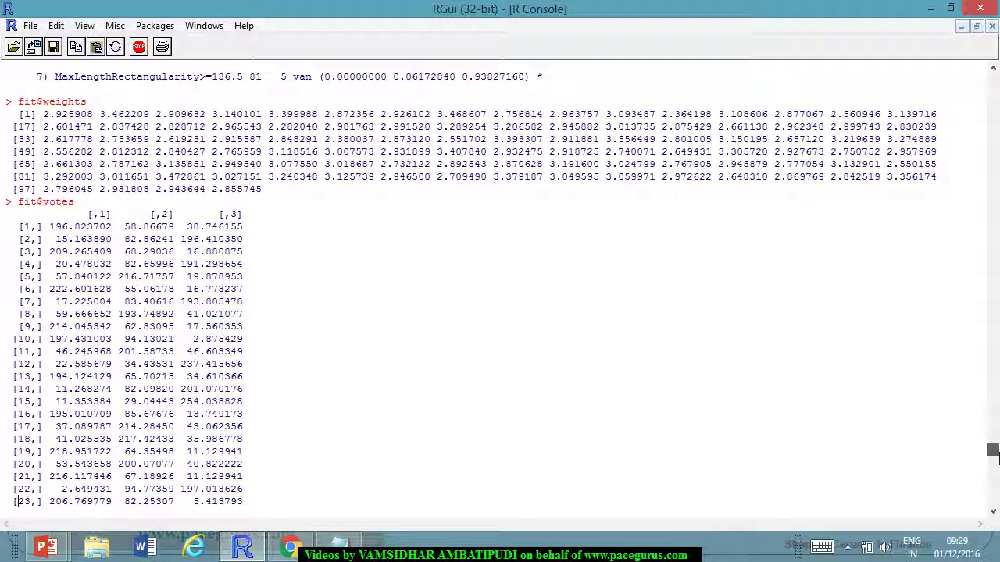
{"action": "left_click_drag", "start_coordinate": [993, 457], "coordinate": [994, 499]}
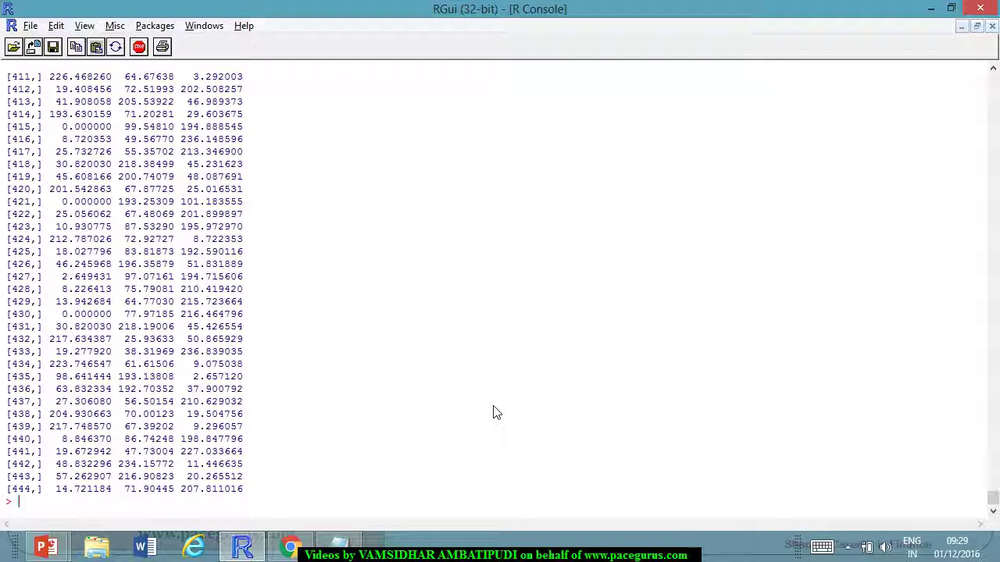
{"action": "type", "text": "fit$prob"}
{"action": "key", "text": "Return"}
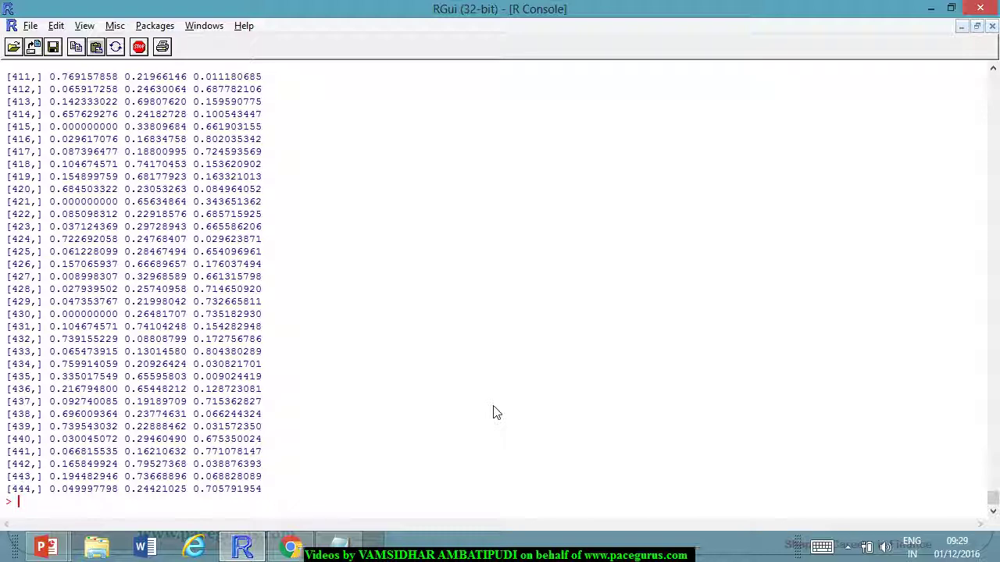
- Switch to the PowerPoint slide show, tick the bullet on observing the fitted model's outputs, and advance to the next SAMME slide
{"action": "key", "text": "alt+Tab"}
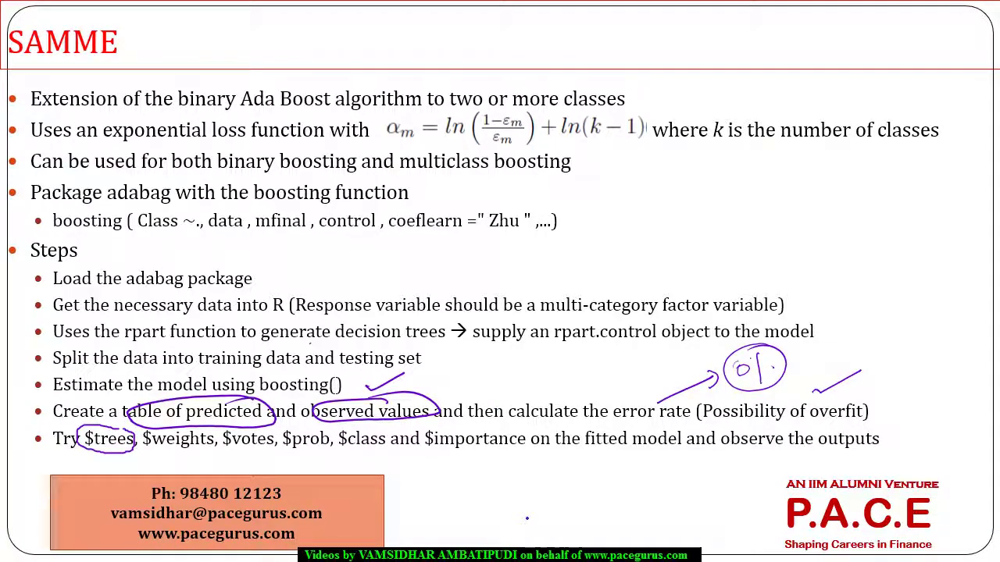
{"action": "left_click_drag", "start_coordinate": [579, 453], "coordinate": [660, 422]}
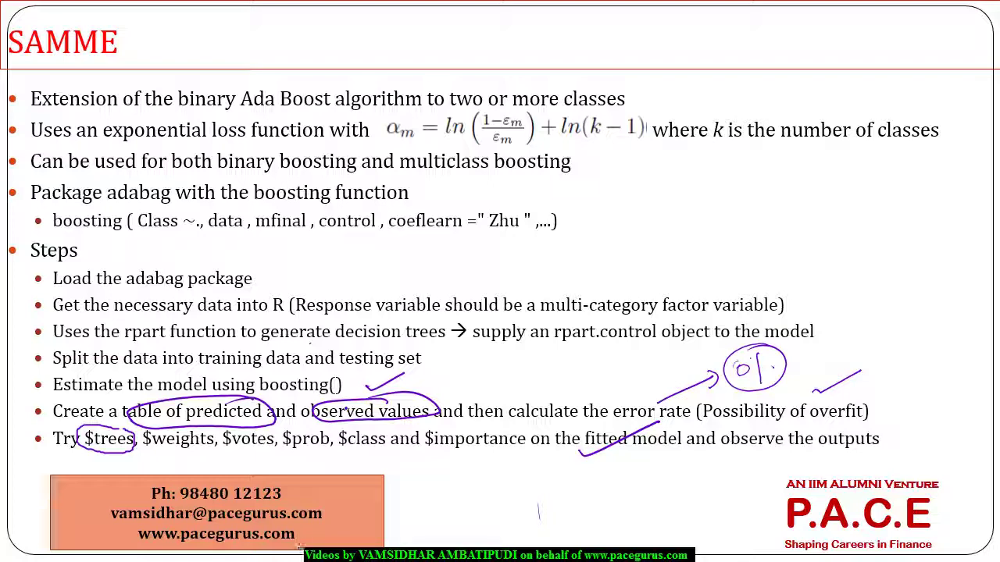
{"action": "key", "text": "Right"}
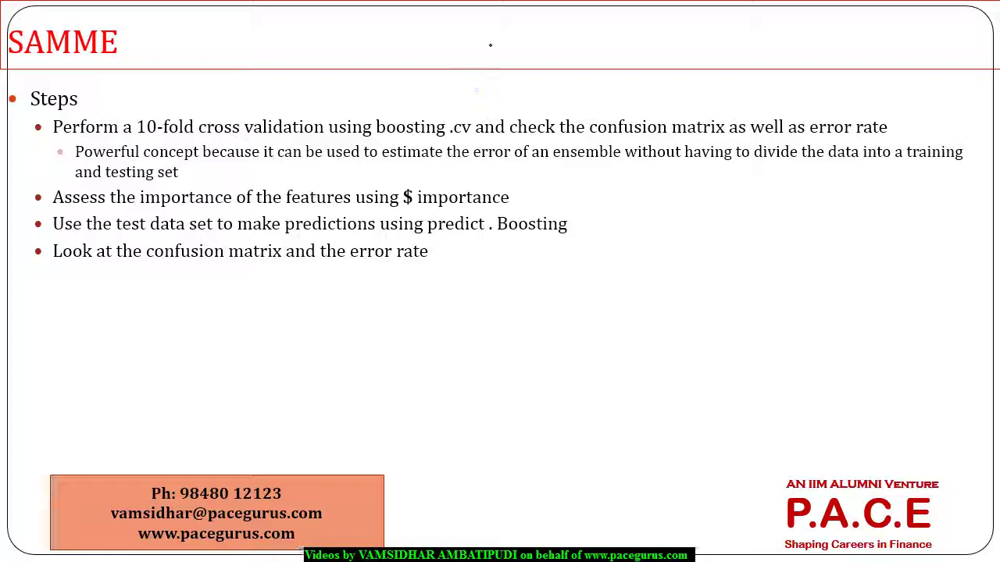
- Annotate the slide with an underlined "100 iterations" and "0 error", and circle "10-fold cross validation" and "boosting .cv" in the first bullet
{"action": "mouse_move", "coordinate": [501, 44]}
{"action": "left_mouse_down"}
{"action": "mouse_move", "coordinate": [501, 61]}
{"action": "mouse_move", "coordinate": [559, 32]}
{"action": "mouse_move", "coordinate": [594, 39]}
{"action": "mouse_move", "coordinate": [649, 13]}
{"action": "mouse_move", "coordinate": [700, 15]}
{"action": "left_mouse_up"}
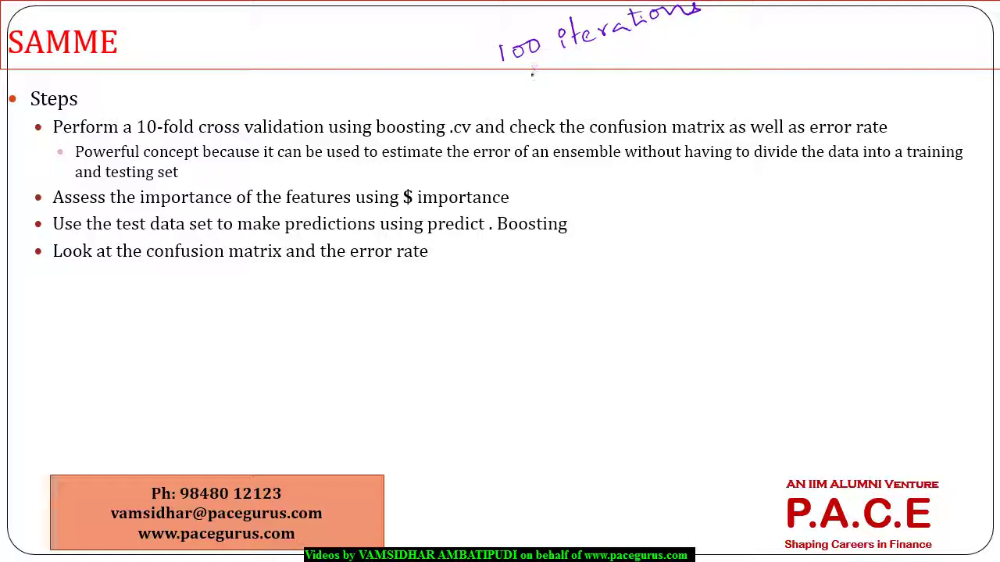
{"action": "left_click_drag", "start_coordinate": [502, 75], "coordinate": [723, 16]}
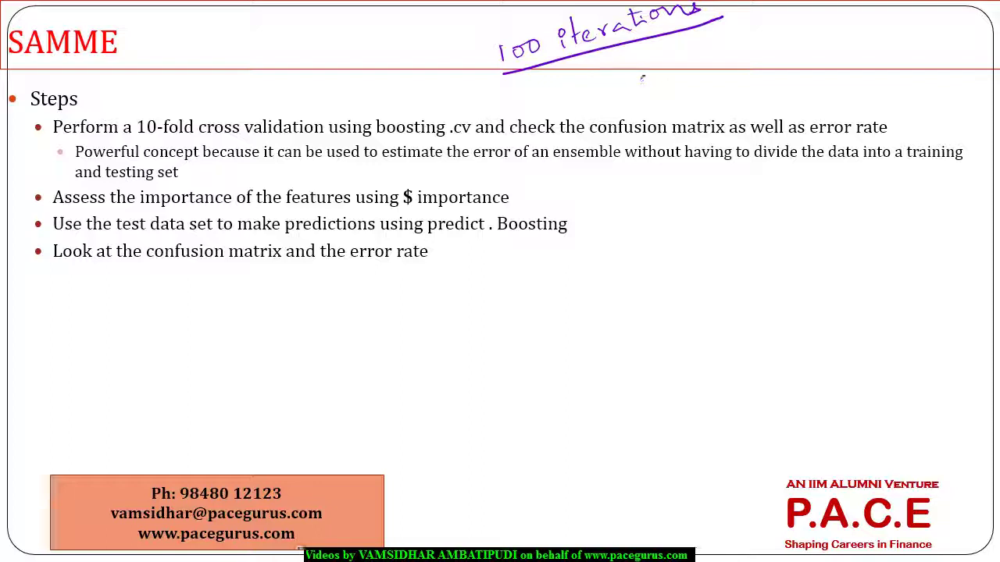
{"action": "left_click_drag", "start_coordinate": [646, 74], "coordinate": [643, 84]}
{"action": "mouse_move", "coordinate": [713, 59]}
{"action": "left_mouse_down"}
{"action": "mouse_move", "coordinate": [787, 36]}
{"action": "mouse_move", "coordinate": [801, 41]}
{"action": "mouse_move", "coordinate": [825, 20]}
{"action": "left_mouse_up"}
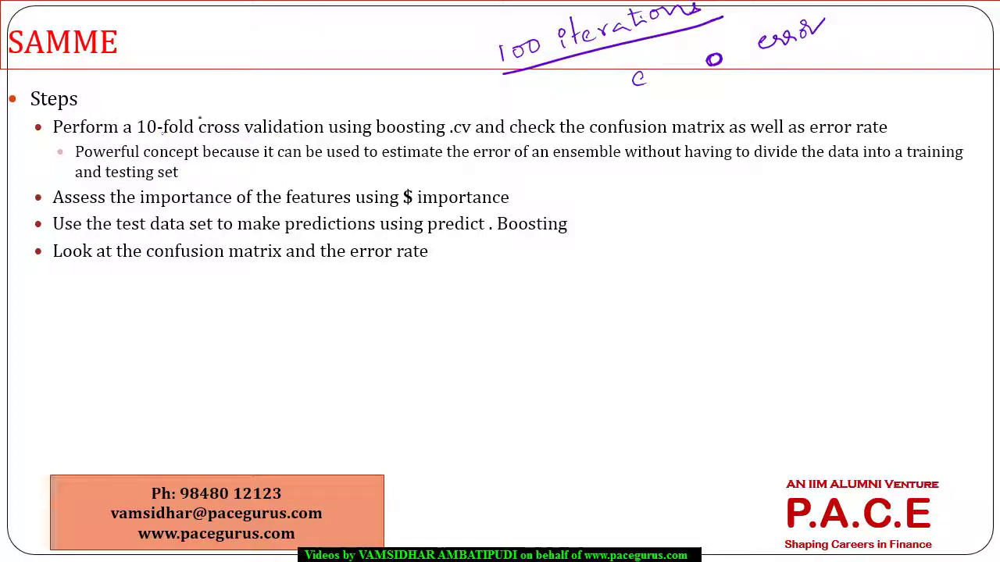
{"action": "mouse_move", "coordinate": [223, 111]}
{"action": "left_mouse_down"}
{"action": "mouse_move", "coordinate": [157, 105]}
{"action": "mouse_move", "coordinate": [213, 135]}
{"action": "mouse_move", "coordinate": [320, 119]}
{"action": "mouse_move", "coordinate": [177, 107]}
{"action": "left_mouse_up"}
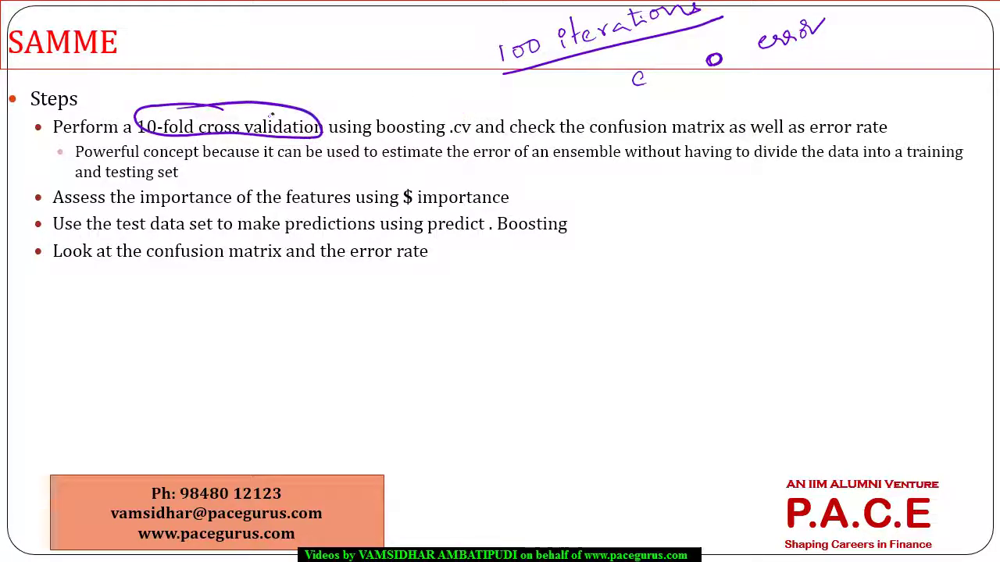
{"action": "mouse_move", "coordinate": [474, 120]}
{"action": "left_mouse_down"}
{"action": "mouse_move", "coordinate": [372, 119]}
{"action": "mouse_move", "coordinate": [437, 145]}
{"action": "mouse_move", "coordinate": [461, 111]}
{"action": "left_mouse_up"}
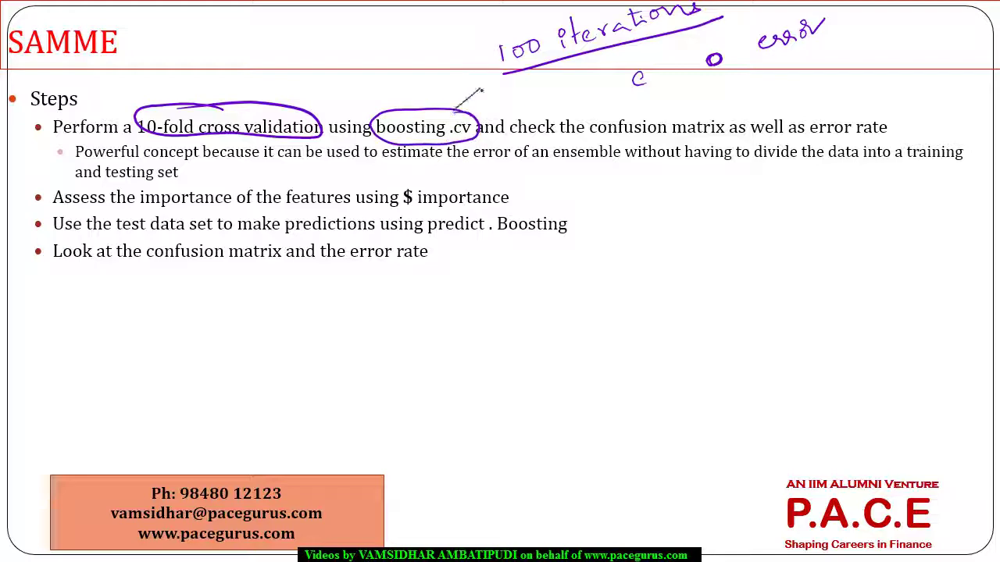
- Switch to the R console, open the help page with ?boosting.cv, and highlight the number of subsets v in its description
{"action": "key", "text": "alt+Tab"}
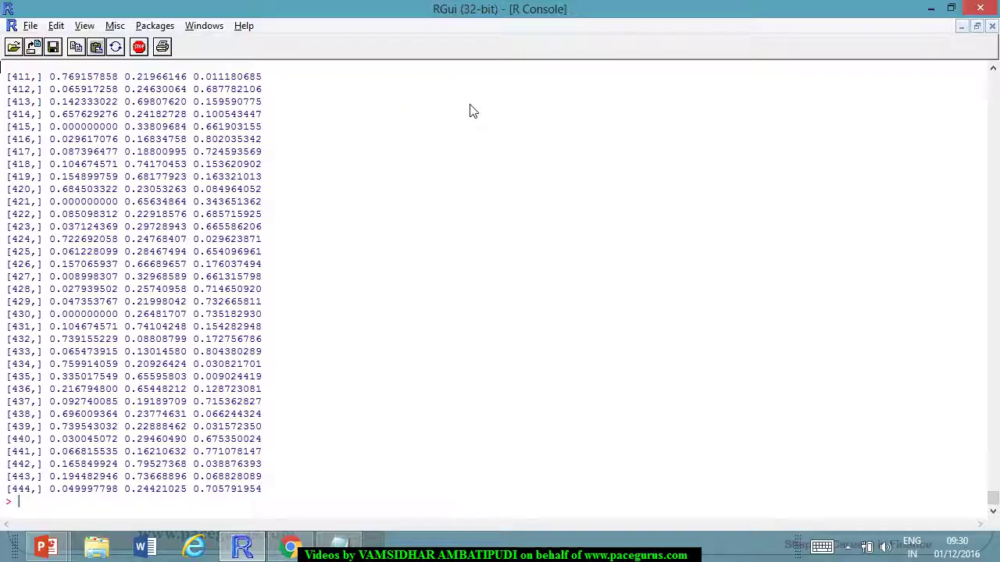
{"action": "type", "text": "?boosting.cv"}
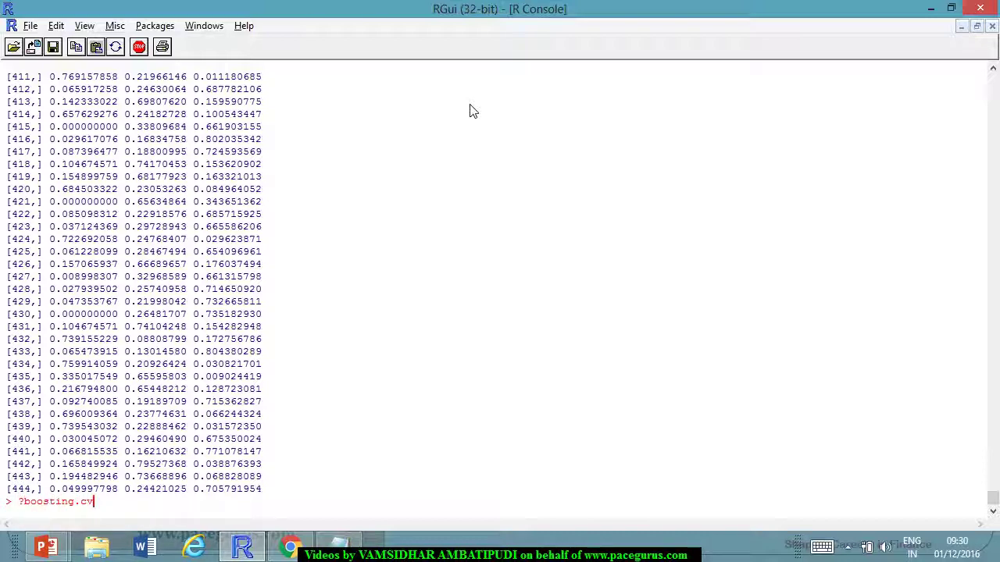
{"action": "key", "text": "Return"}
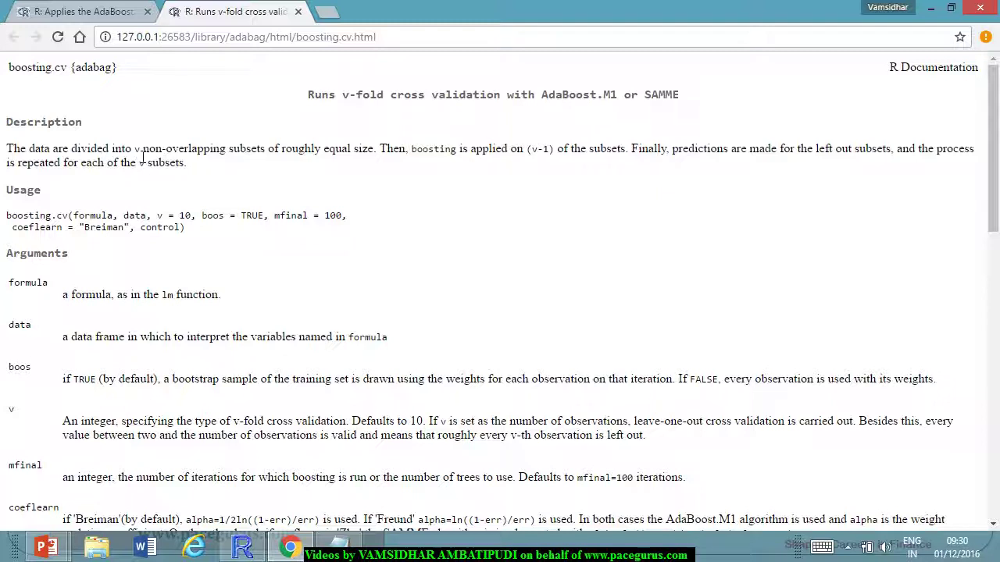
{"action": "double_click", "coordinate": [136, 149]}
- Switch to the R console and begin the command fitcv<-boosting.cv(Class~., with the function name copied from the help page's usage
{"action": "key", "text": "alt+Tab"}
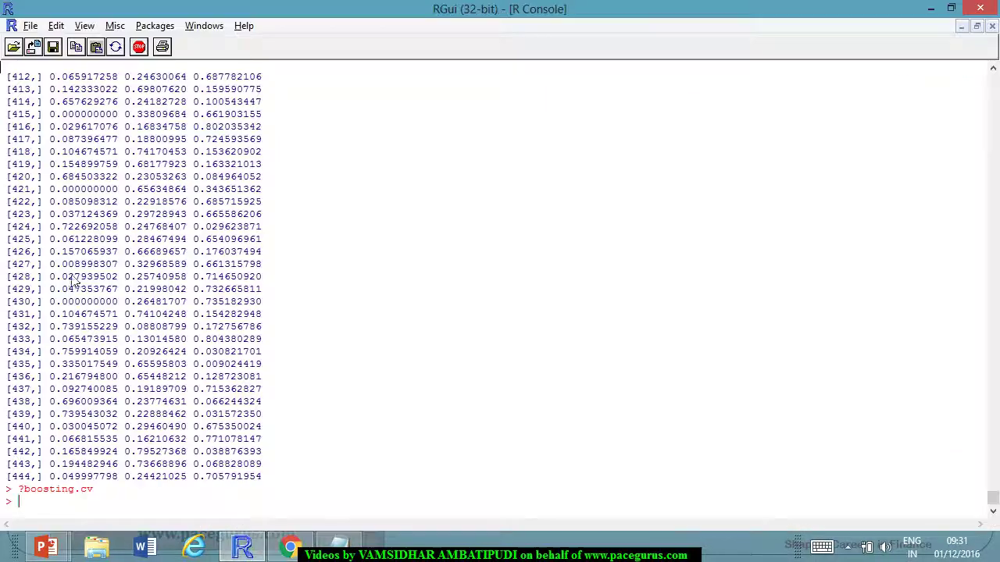
{"action": "type", "text": "fitcv"}
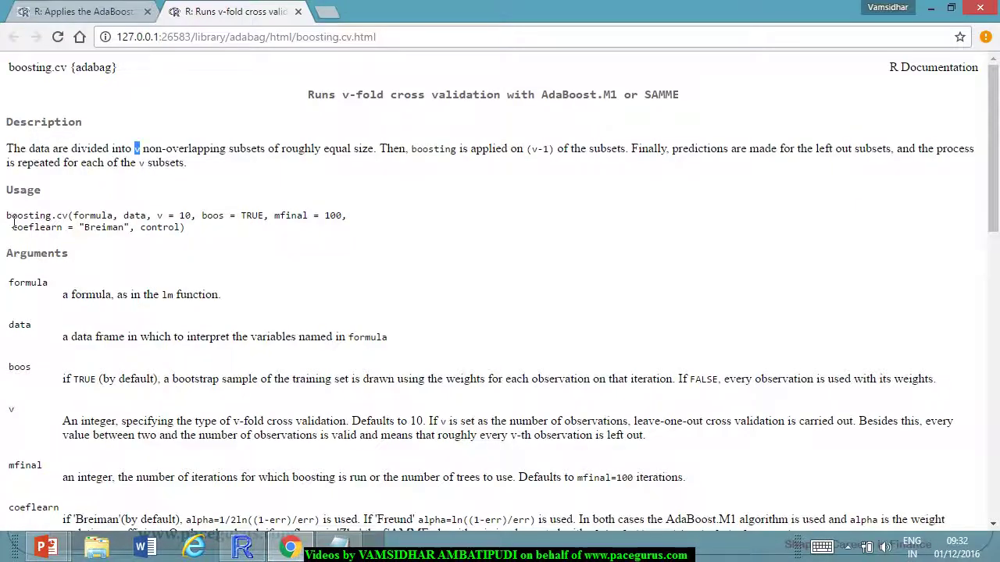
{"action": "left_click_drag", "start_coordinate": [7, 215], "coordinate": [75, 222]}
{"action": "key", "text": "ctrl+c"}
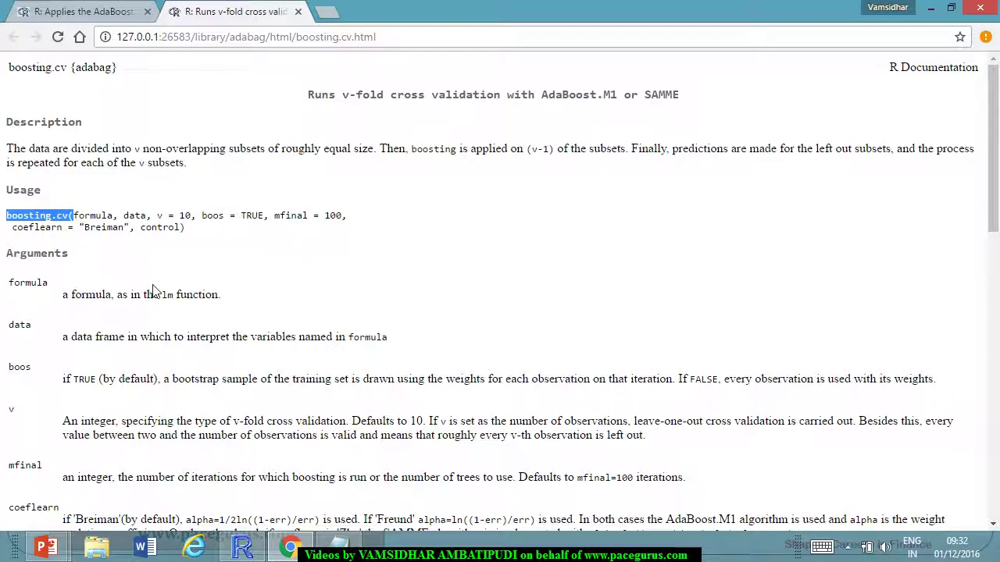
{"action": "key", "text": "alt+Tab"}
{"action": "type", "text": "fitcv<-"}
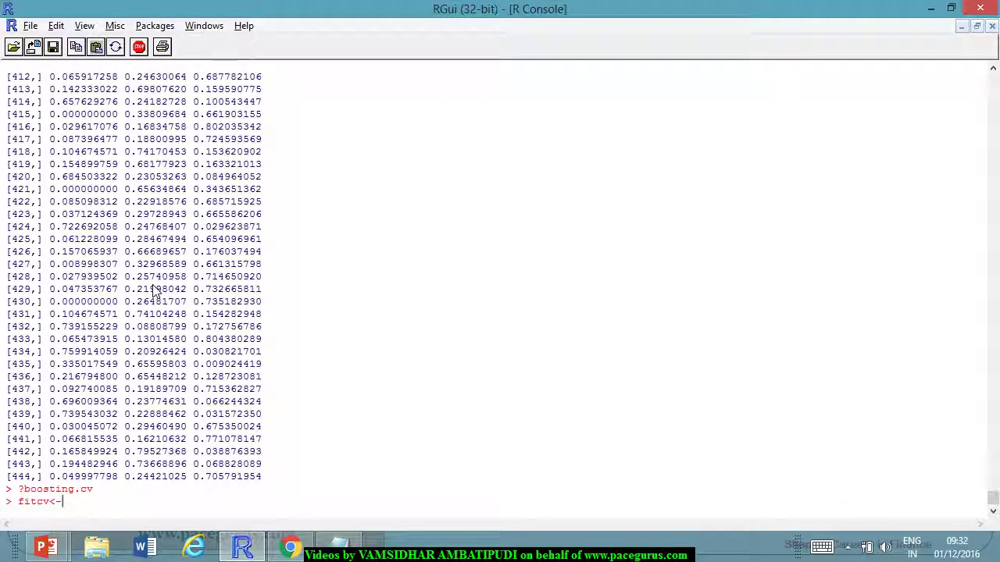
{"action": "key", "text": "ctrl+v"}
{"action": "type", "text": "Clas"}
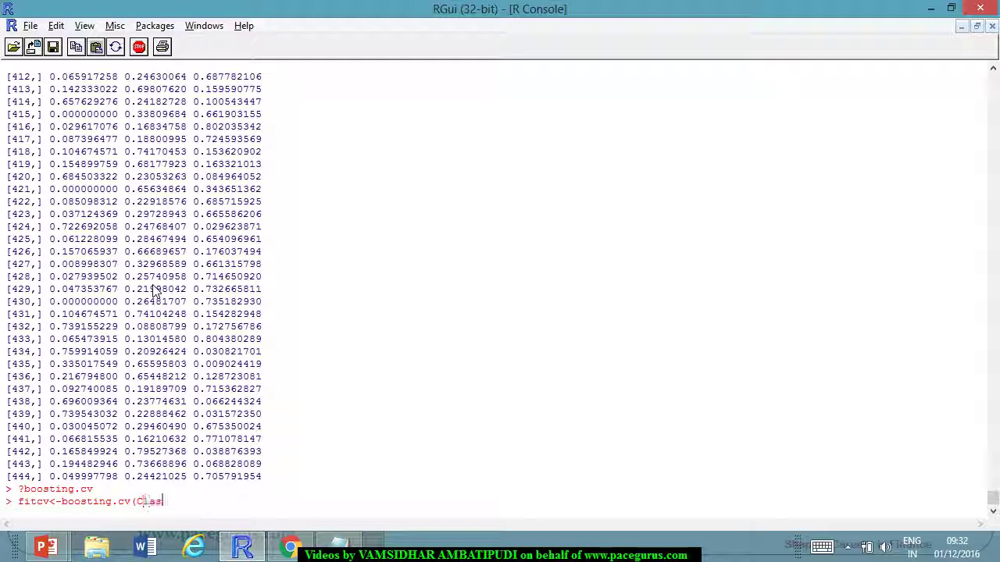
{"action": "type", "text": "s~.,"}
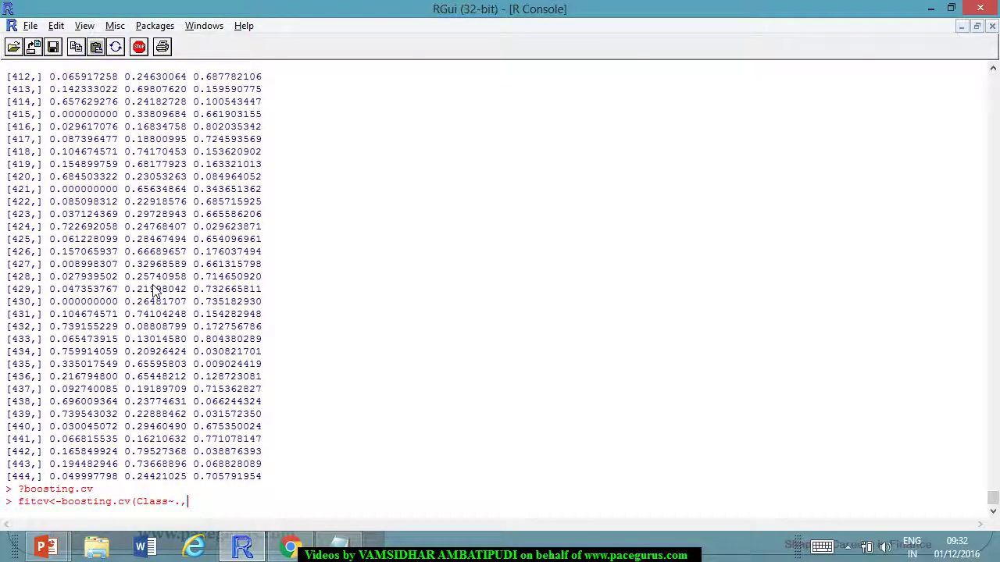
- Add the data argument to the boosting.cv call, with traindata as the data frame instead of vehicle
{"action": "key", "text": "alt+Tab"}
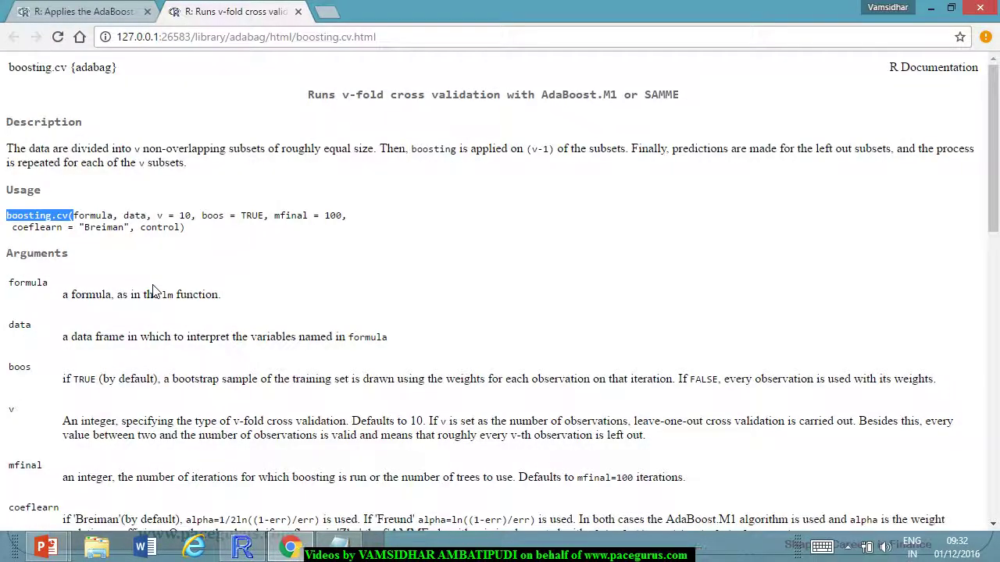
{"action": "key", "text": "alt+Tab"}
{"action": "type", "text": "data ="}
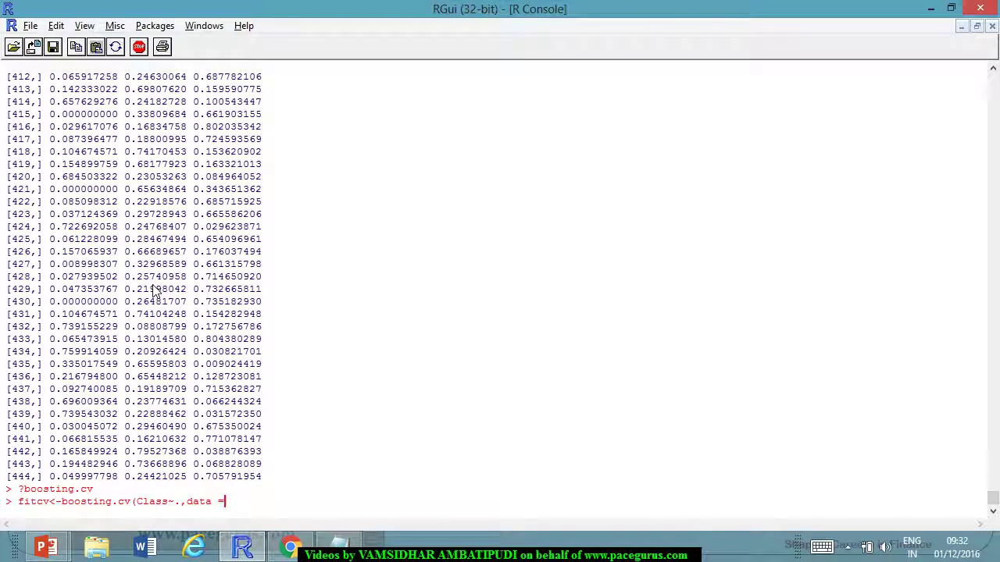
{"action": "type", "text": " vehicle,"}
{"action": "key", "text": "alt+Tab"}
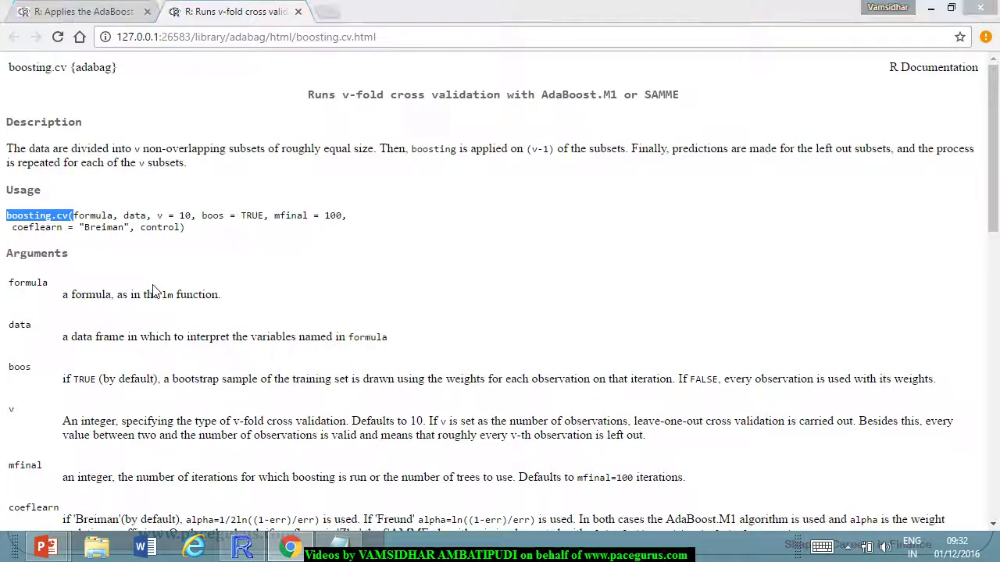
{"action": "key", "text": "alt+Tab"}
{"action": "key", "text": "BackSpace"}
{"action": "key", "text": "BackSpace"}
{"action": "key", "text": "BackSpace"}
{"action": "key", "text": "BackSpace"}
{"action": "key", "text": "BackSpace"}
{"action": "key", "text": "BackSpace"}
{"action": "key", "text": "BackSpace"}
{"action": "key", "text": "BackSpace"}
{"action": "key", "text": "BackSpace"}
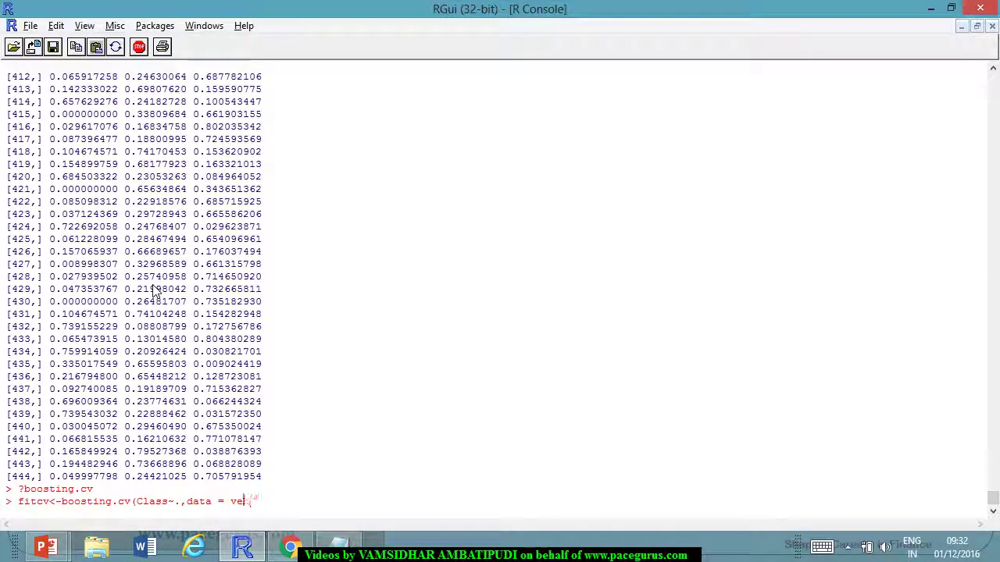
{"action": "type", "text": "train"}
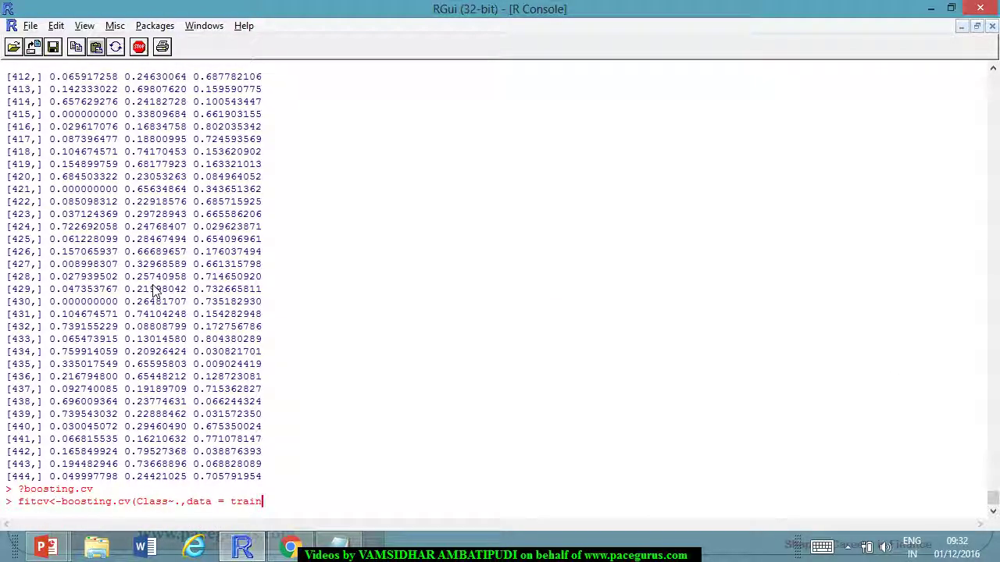
{"action": "type", "text": "data,"}
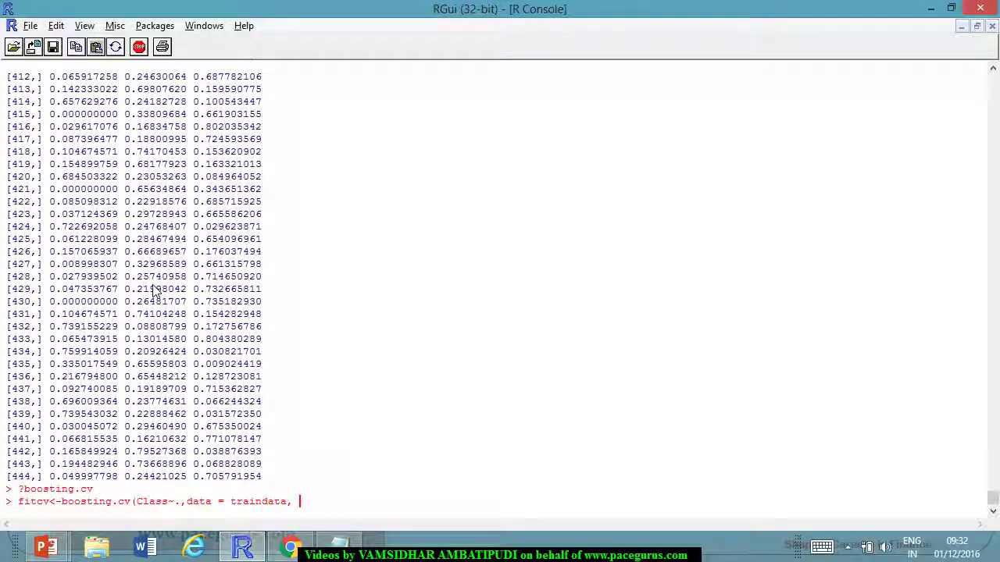
- Copy the arguments v = 10 and mfinal = 100 from the help page's usage into the boosting.cv call
{"action": "key", "text": "alt+Tab"}
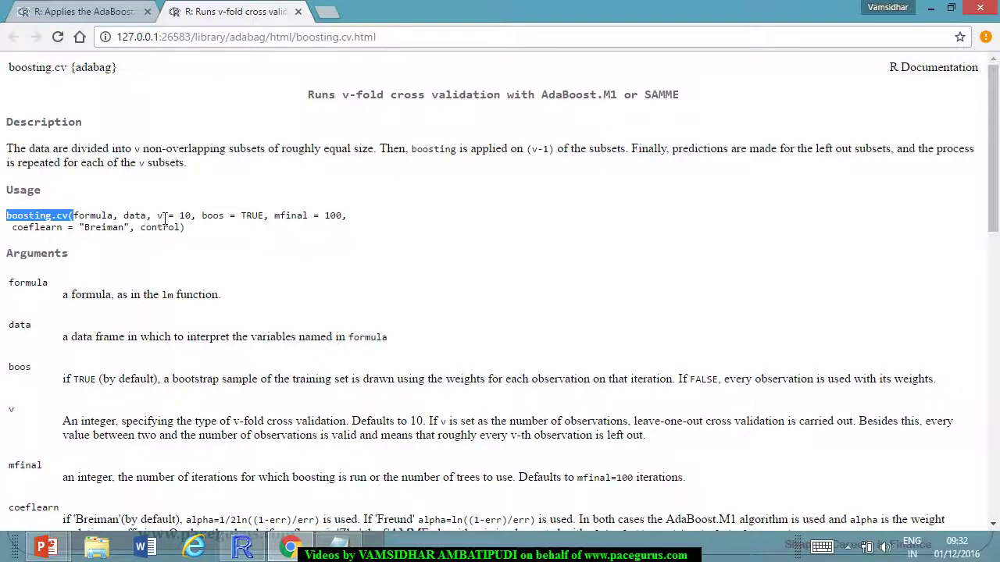
{"action": "left_click_drag", "start_coordinate": [157, 218], "coordinate": [196, 226]}
{"action": "key", "text": "ctrl+c"}
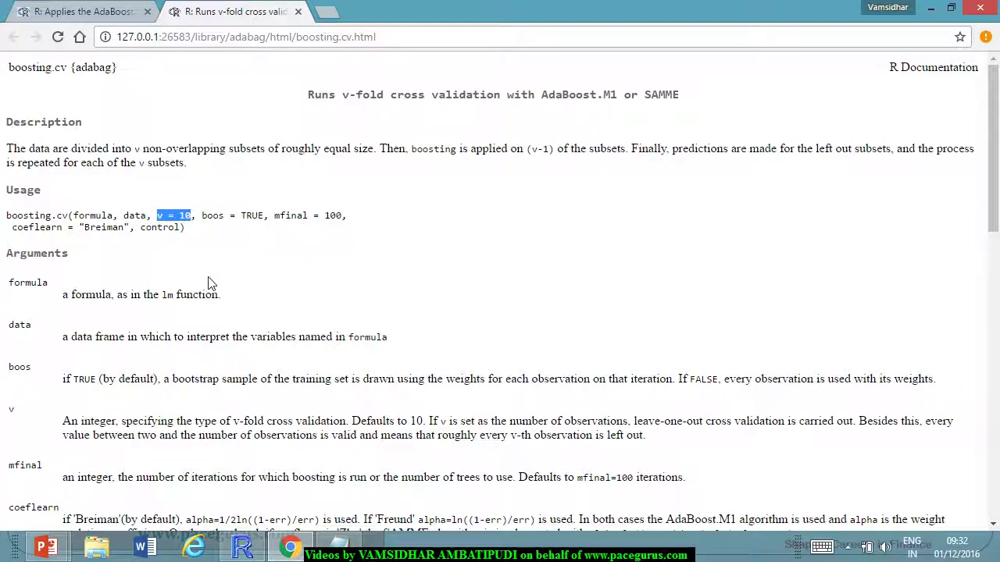
{"action": "key", "text": "alt+Tab"}
{"action": "key", "text": "ctrl+v"}
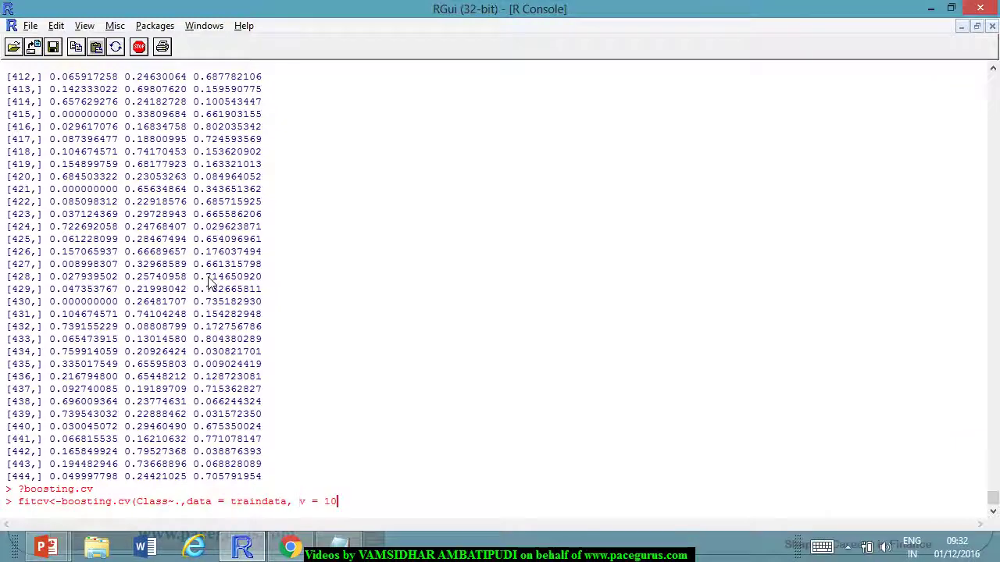
{"action": "key", "text": "alt+Tab"}
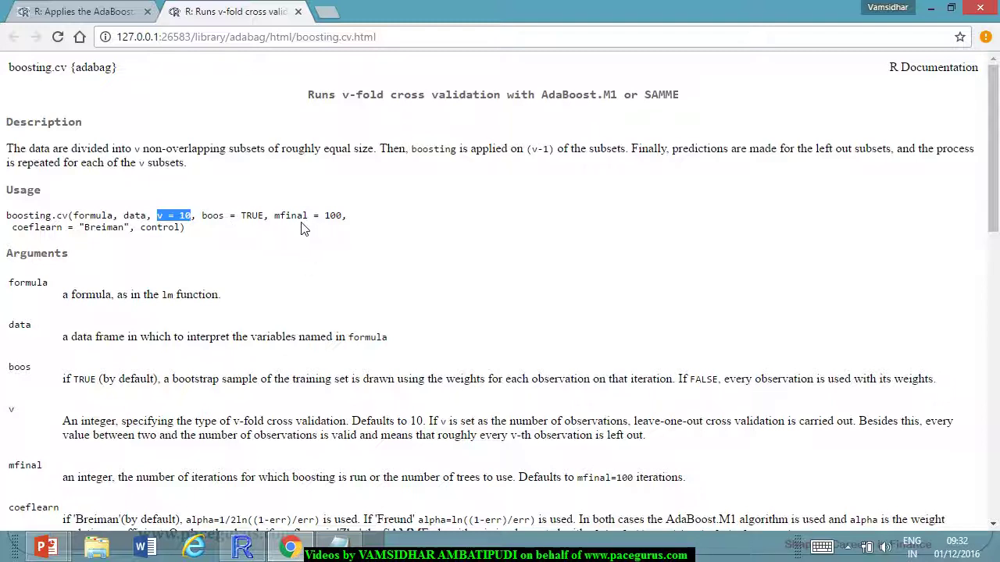
{"action": "left_click_drag", "start_coordinate": [274, 217], "coordinate": [353, 219]}
{"action": "key", "text": "ctrl+c"}
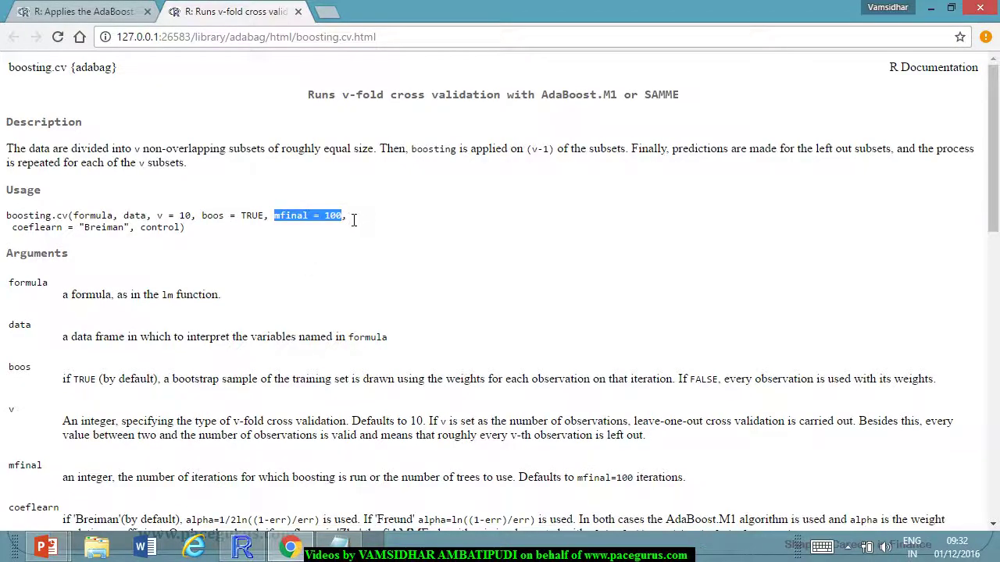
{"action": "key", "text": "alt+Tab"}
{"action": "key", "text": "ctrl+v"}
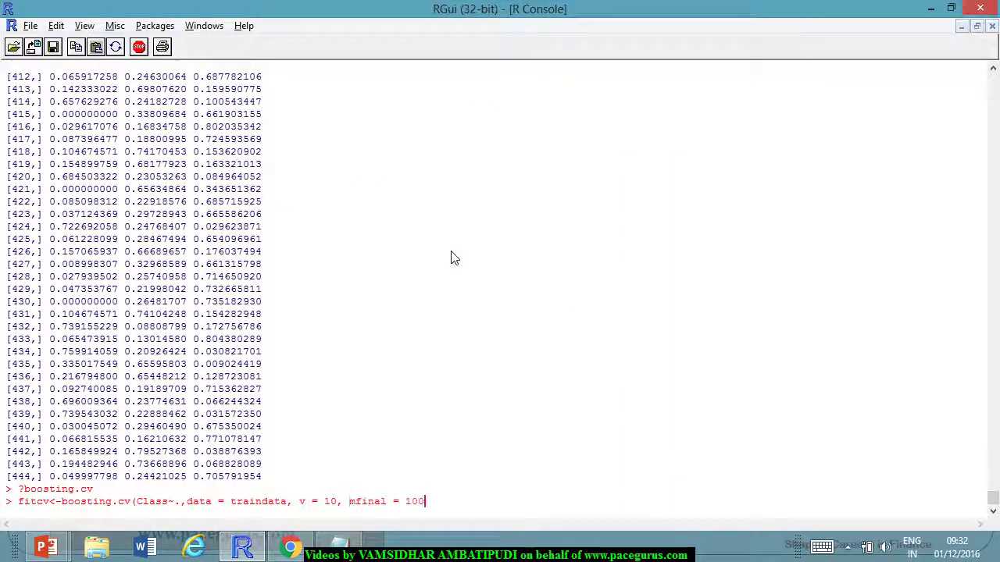
{"action": "type", "text": ","}
- Add control = rpart.control() to the boosting.cv call, copying the argument name from the help page
{"action": "key", "text": "alt+Tab"}
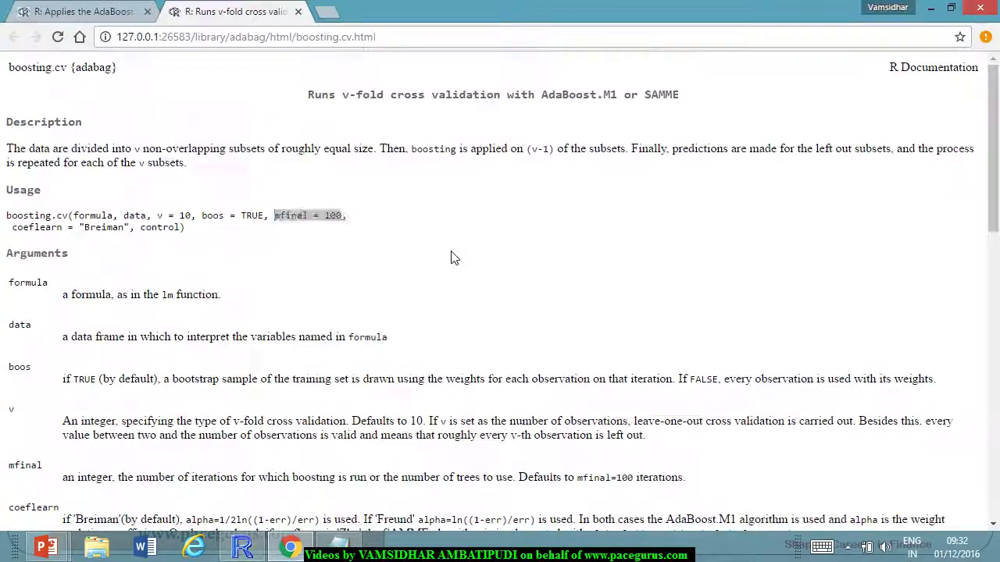
{"action": "double_click", "coordinate": [156, 228]}
{"action": "key", "text": "ctrl+c"}
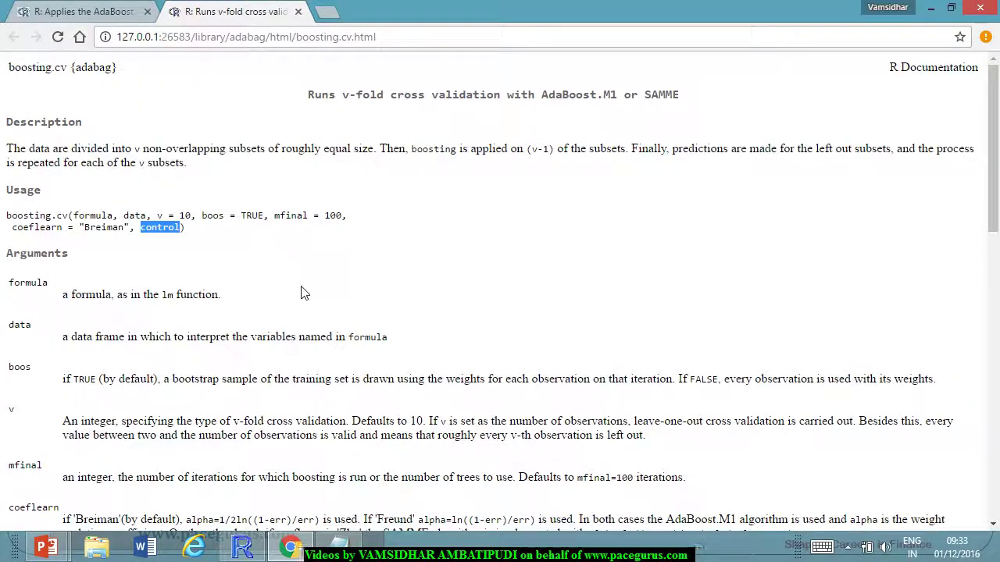
{"action": "key", "text": "alt+Tab"}
{"action": "key", "text": "ctrl+v"}
{"action": "type", "text": "="}
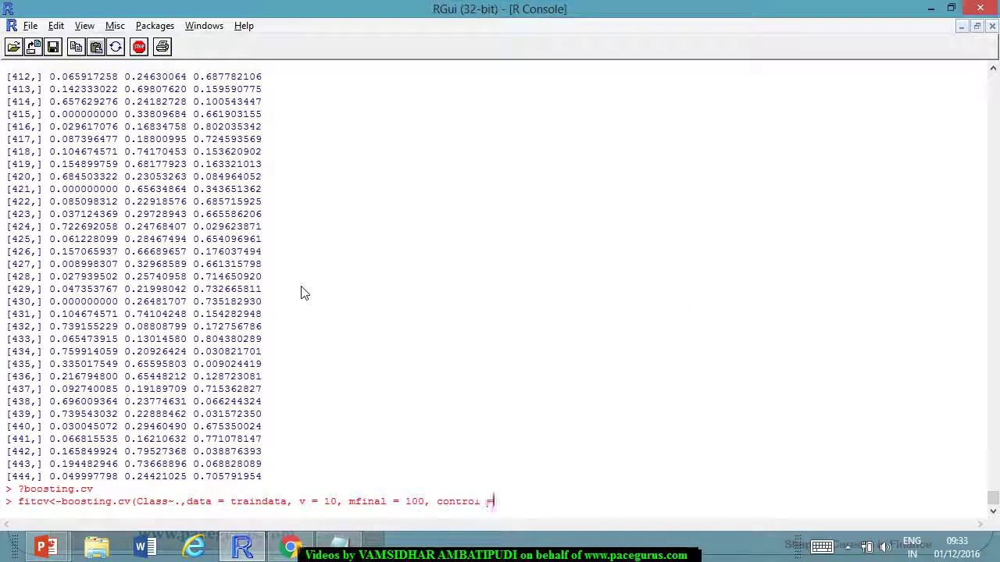
{"action": "type", "text": " rpart.c"}
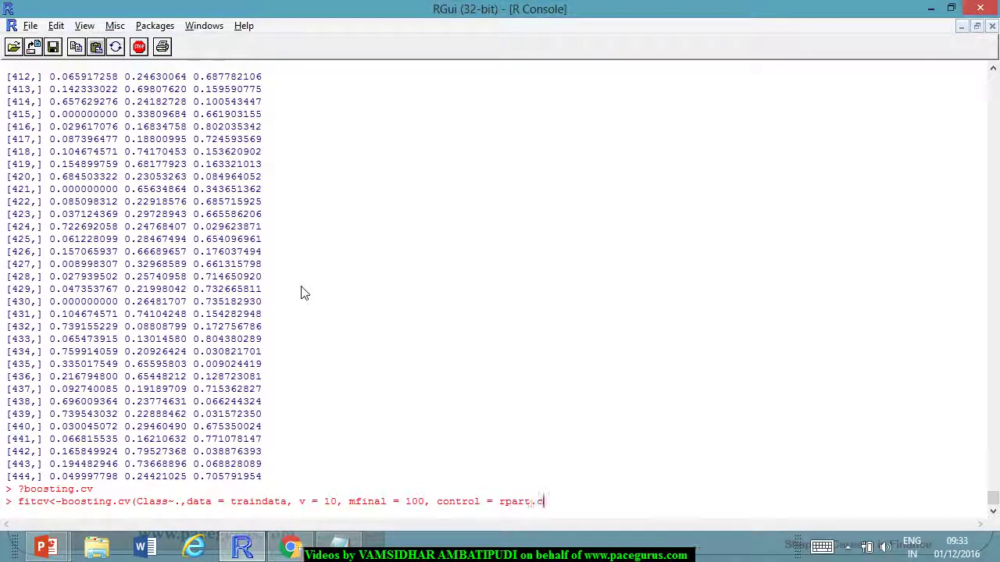
{"action": "type", "text": "ontrol("}
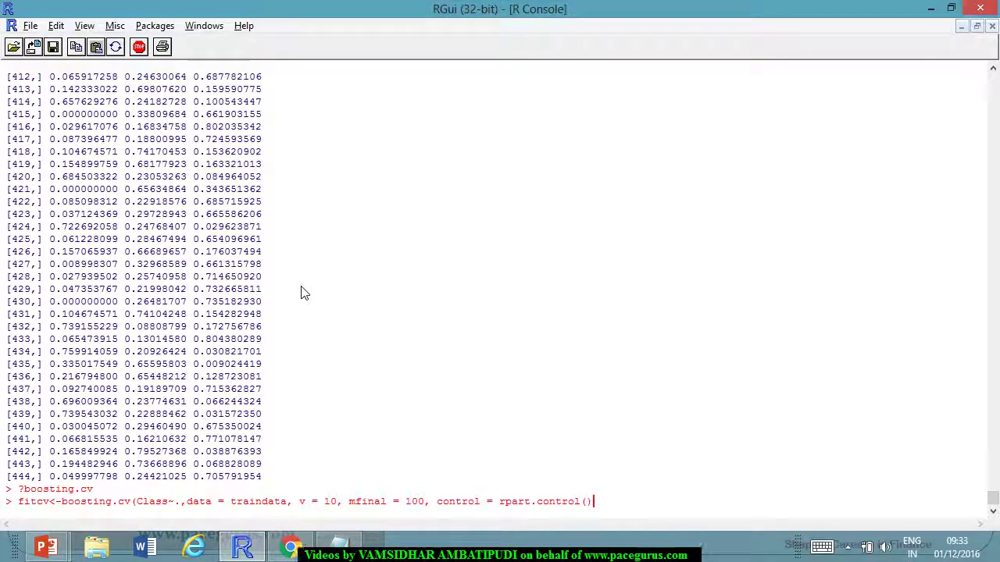
{"action": "type", "text": ")"}
- Complete the boosting.cv call with coeflearn = "Zhu", copying the argument name from the help page, and run it
{"action": "key", "text": "alt+Tab"}
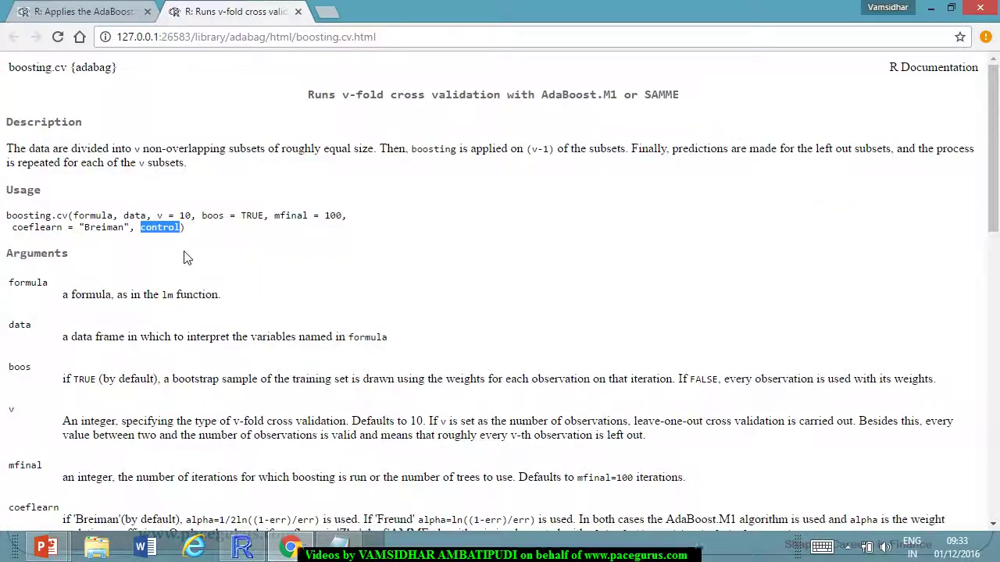
{"action": "left_click", "coordinate": [20, 236]}
{"action": "left_click_drag", "start_coordinate": [13, 227], "coordinate": [73, 231]}
{"action": "key", "text": "ctrl+c"}
{"action": "key", "text": "alt+Tab"}
{"action": "type", "text": ","}
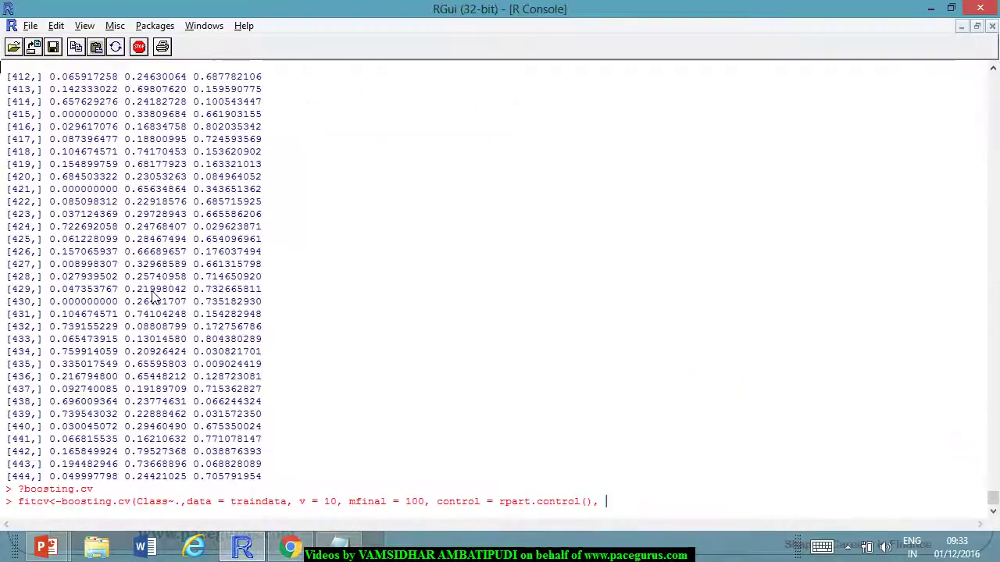
{"action": "key", "text": "ctrl+v"}
{"action": "type", "text": "\"Z"}
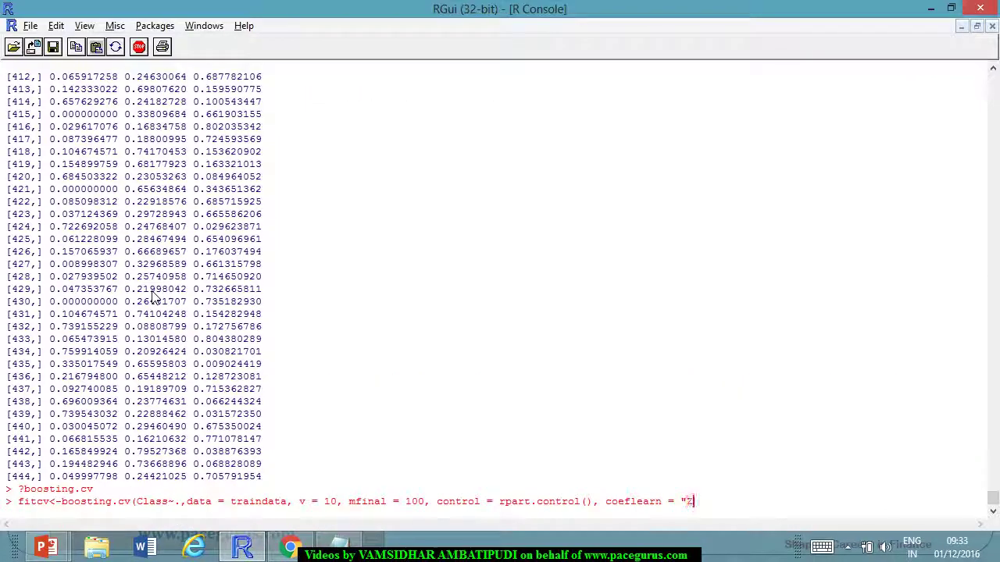
{"action": "type", "text": "hu\")"}
{"action": "key", "text": "Return"}
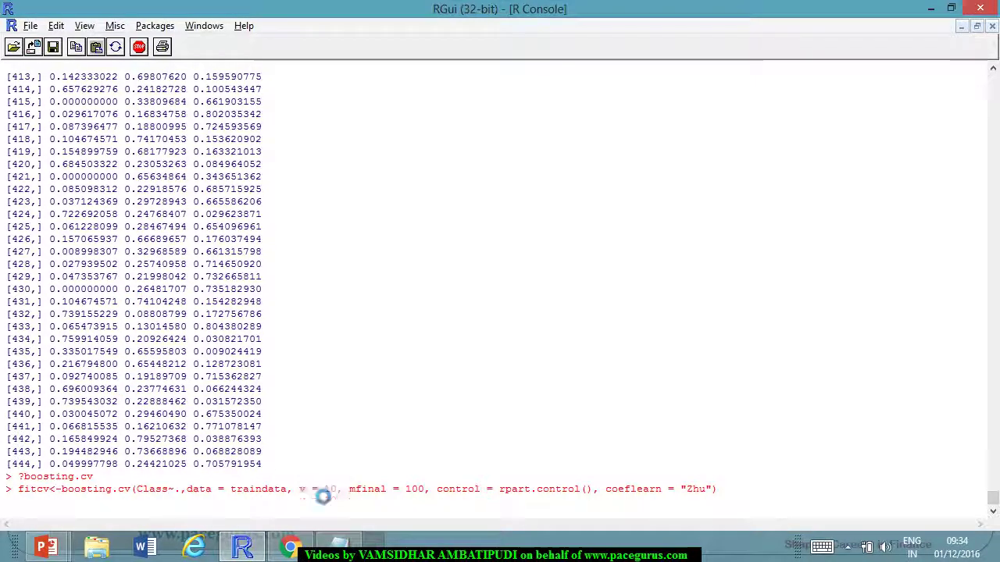
- Switch to Notepad and add the line table(traindata$Class,fit$class) below the boosting command
{"action": "left_click", "coordinate": [338, 544]}
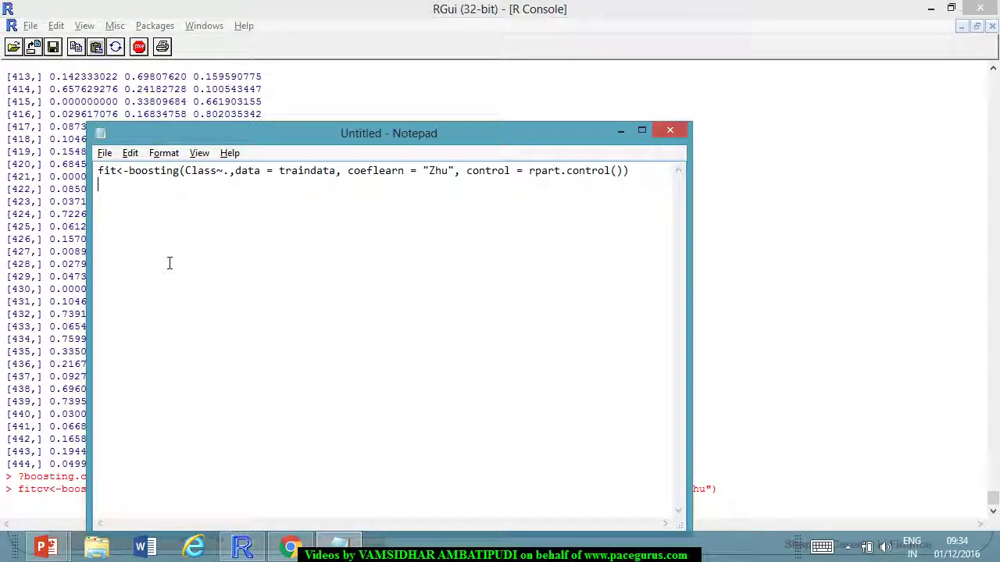
{"action": "type", "text": "table(t"}
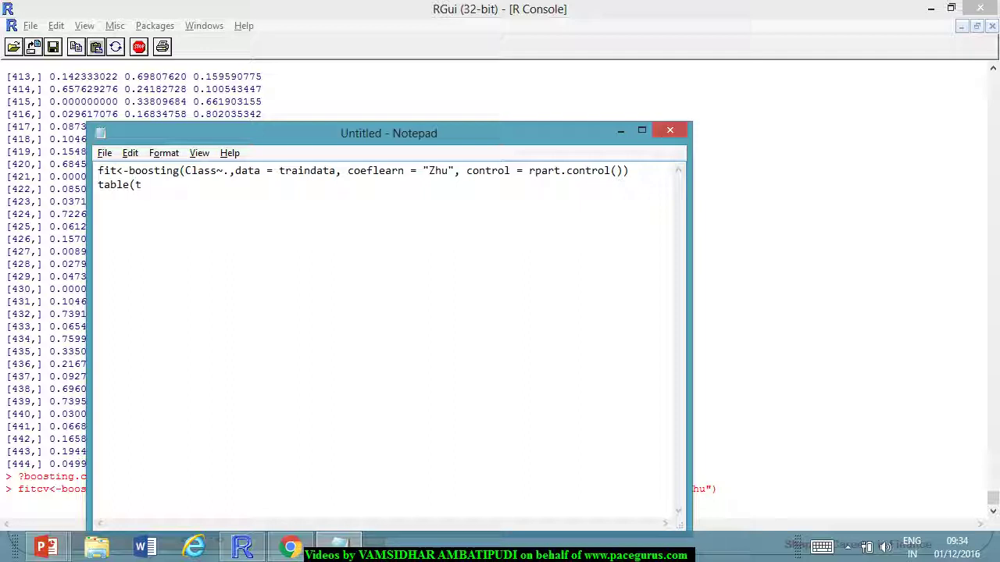
{"action": "type", "text": "raindata$Cl"}
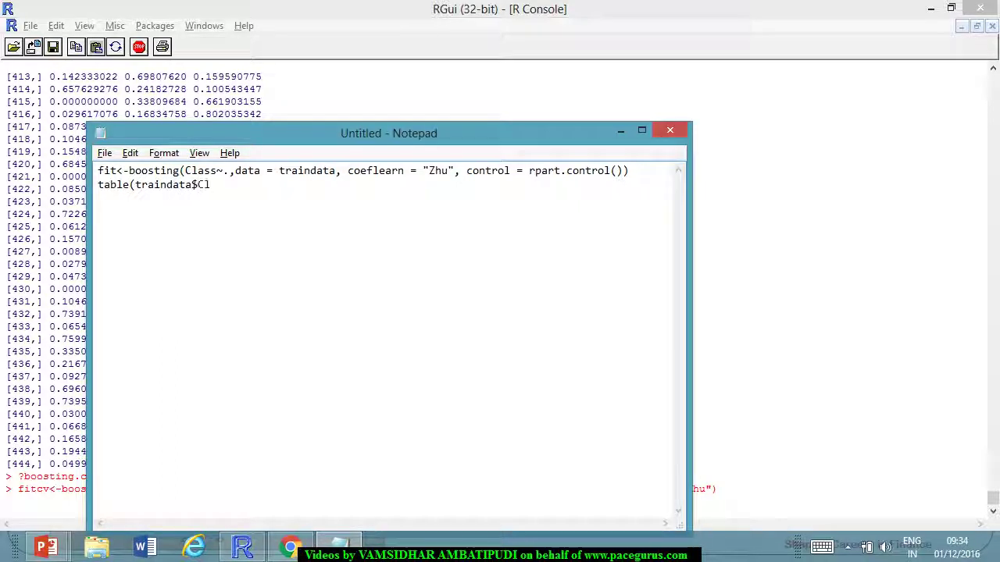
{"action": "type", "text": "ass,fit"}
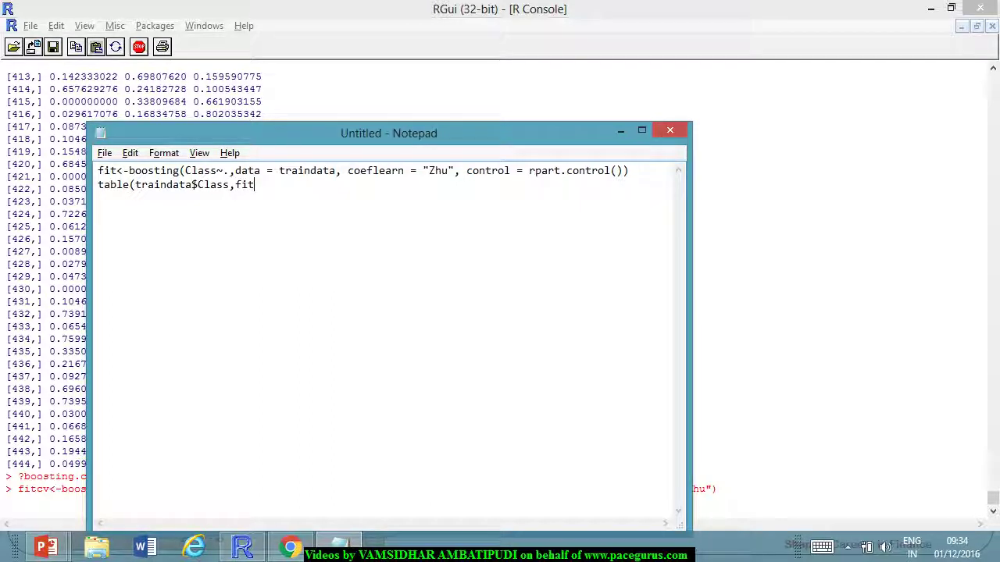
{"action": "type", "text": "$class)"}
- Start a third Notepad line reading fitcv<-boosting.cv(Class~.,data = traindata, moving the window clear of the command in the R console
{"action": "type", "text": "fit"}
{"action": "type", "text": "c"}
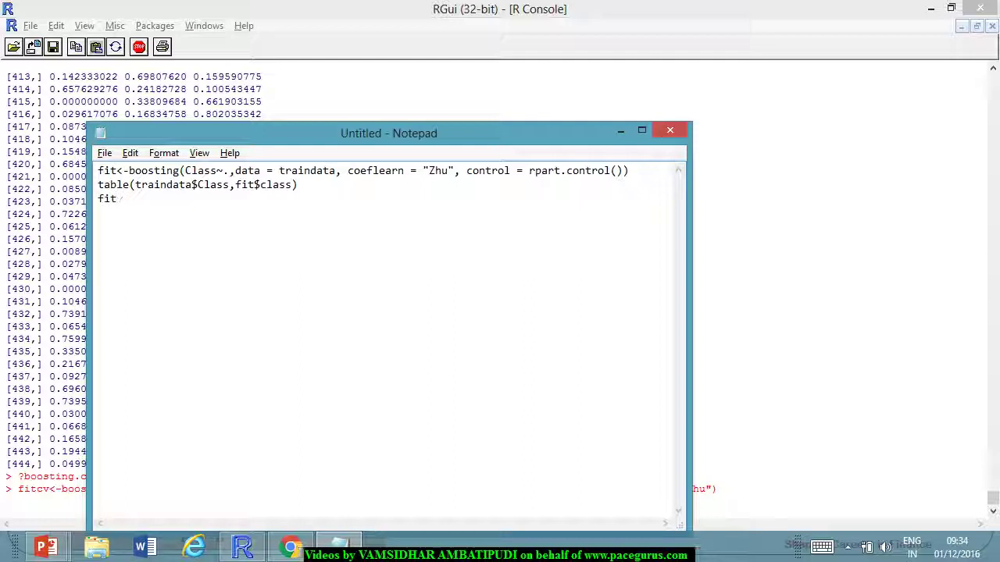
{"action": "type", "text": "v<-boostin"}
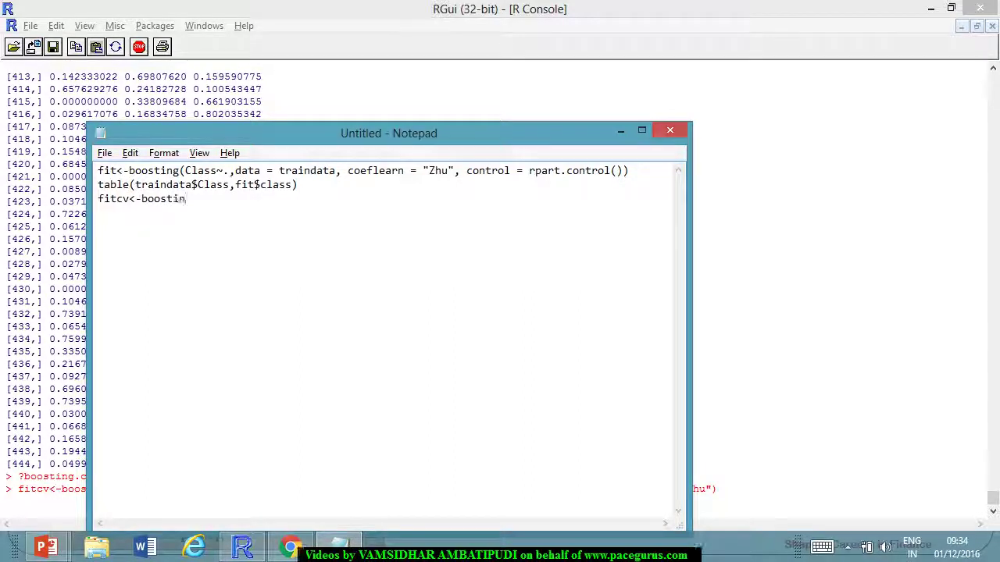
{"action": "type", "text": "g.cv("}
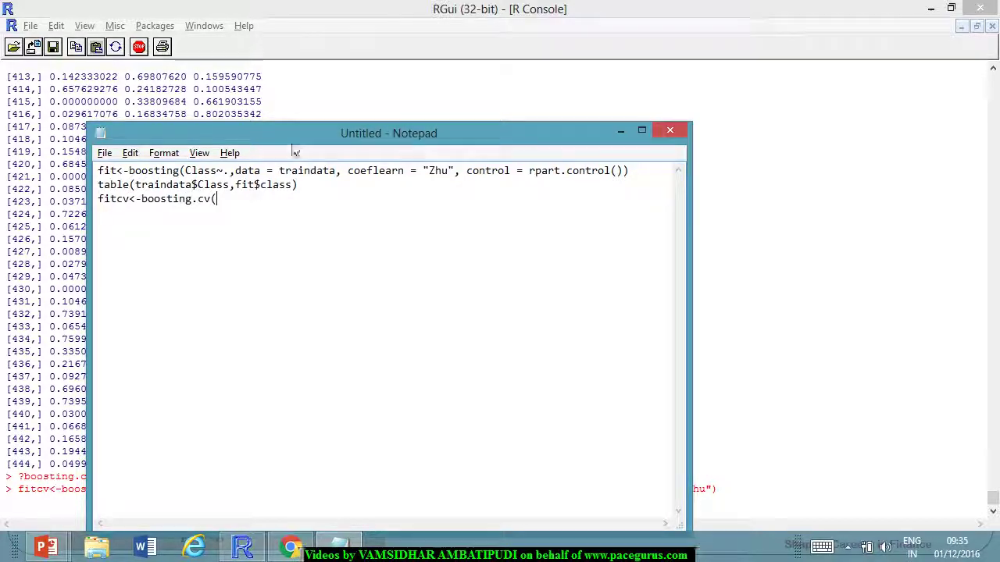
{"action": "left_click_drag", "start_coordinate": [290, 139], "coordinate": [519, 23]}
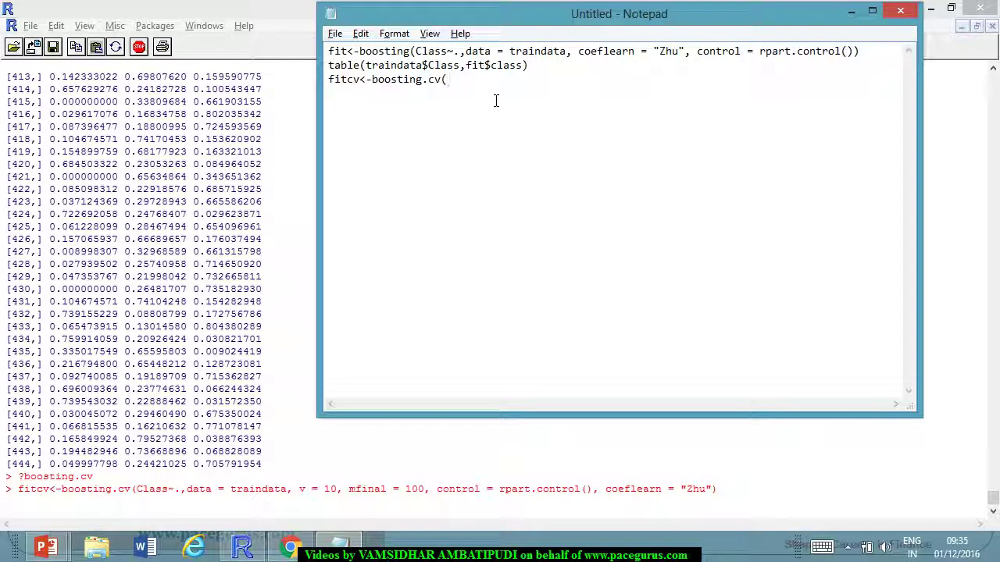
{"action": "type", "text": "Class~.,data = "}
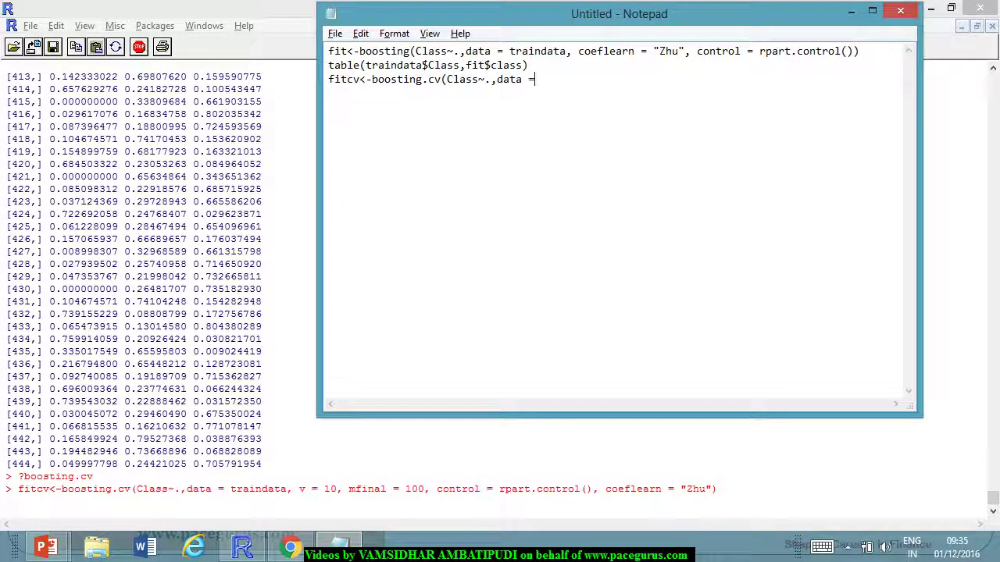
{"action": "type", "text": "traindata"}
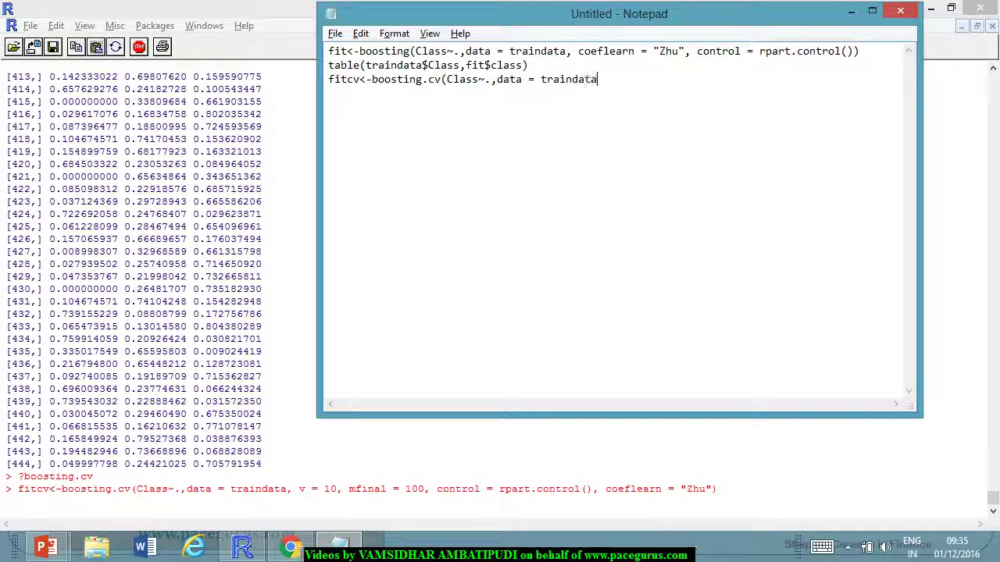
- Continue the boosting.cv line in Notepad with the arguments v = 10, mfinal = 100, control = rpart.control()
{"action": "type", "text": ", v = 1-"}
{"action": "type", "text": "0"}
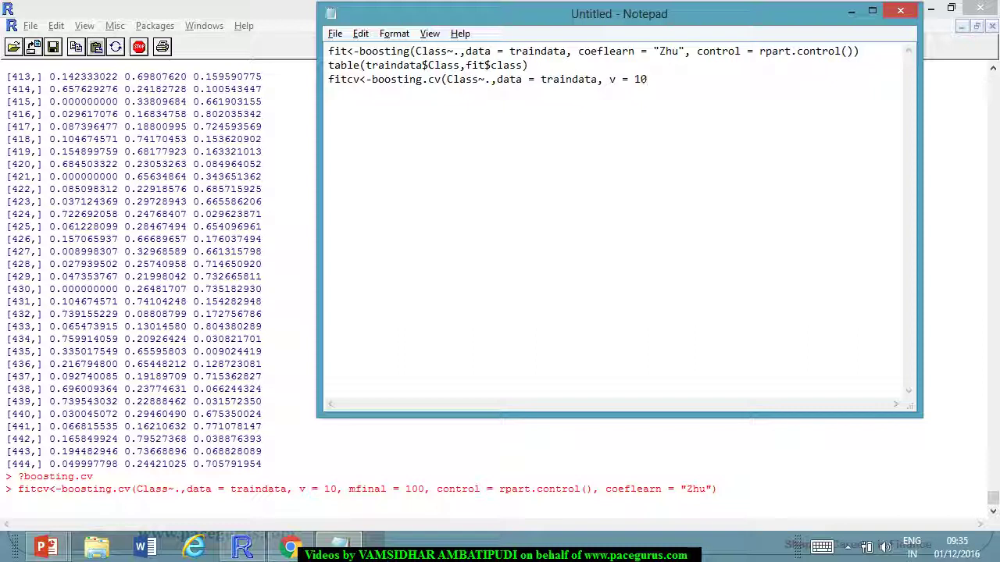
{"action": "type", "text": ", mfina"}
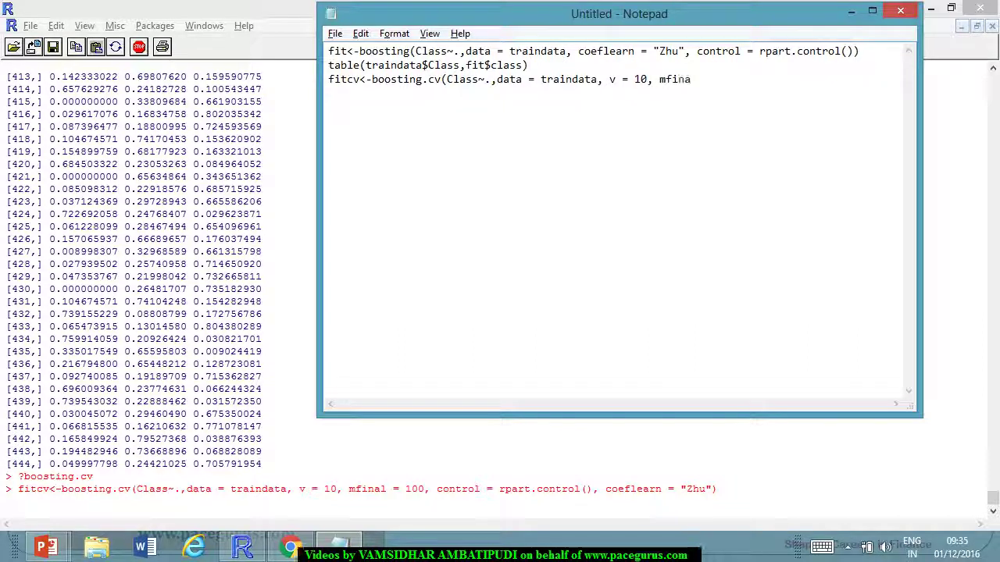
{"action": "type", "text": "l = 100"}
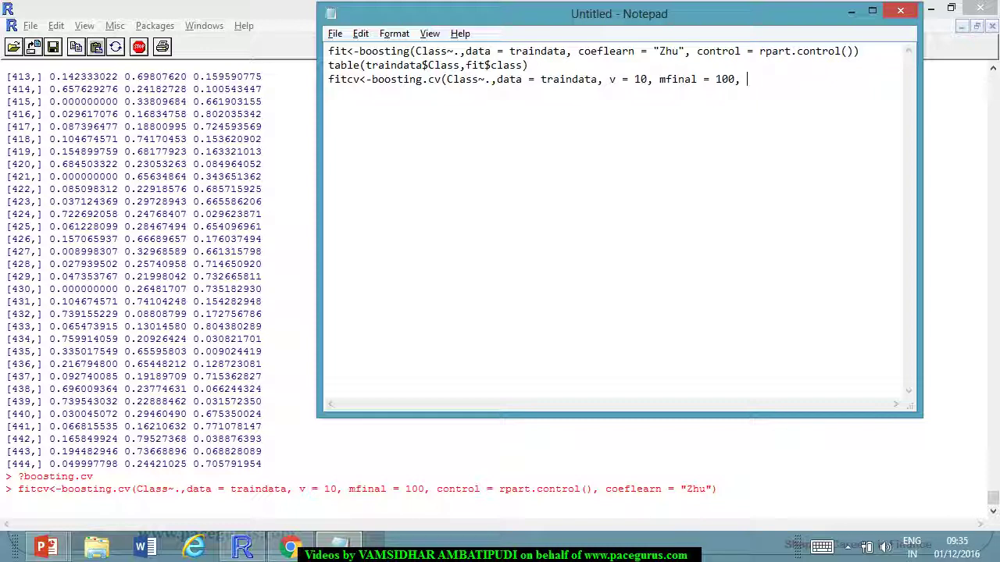
{"action": "type", "text": ", control"}
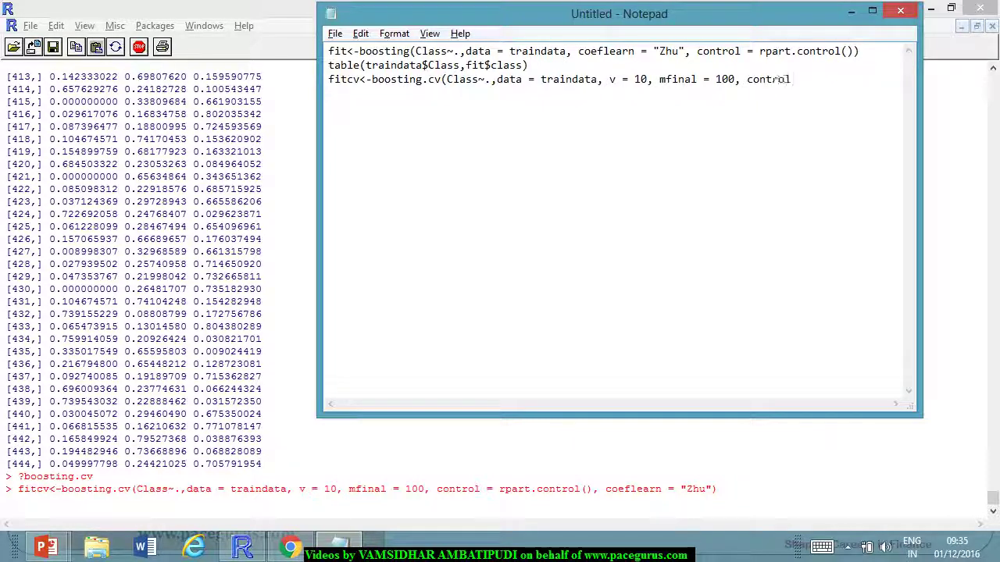
{"action": "type", "text": " = rpar"}
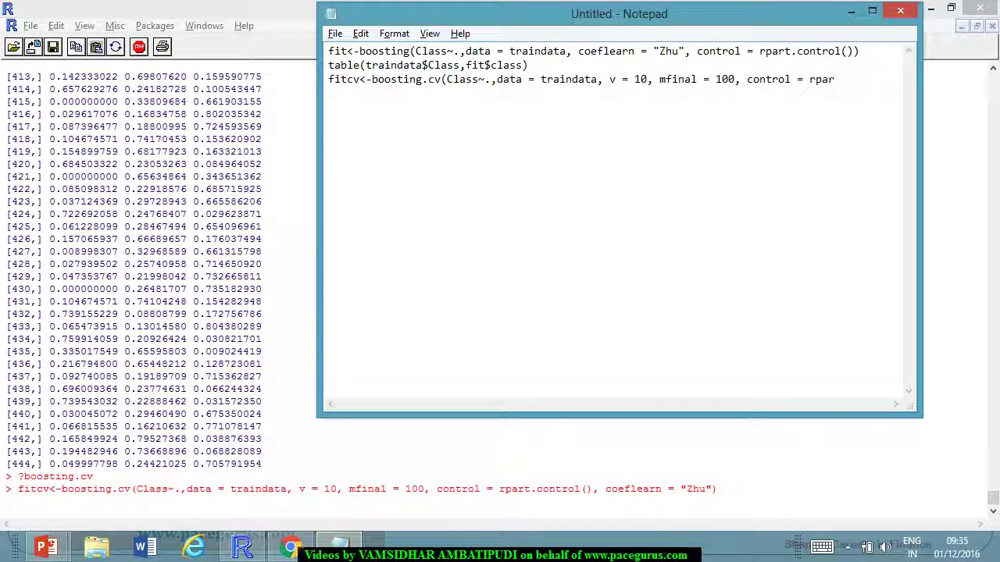
{"action": "type", "text": "t.control()"}
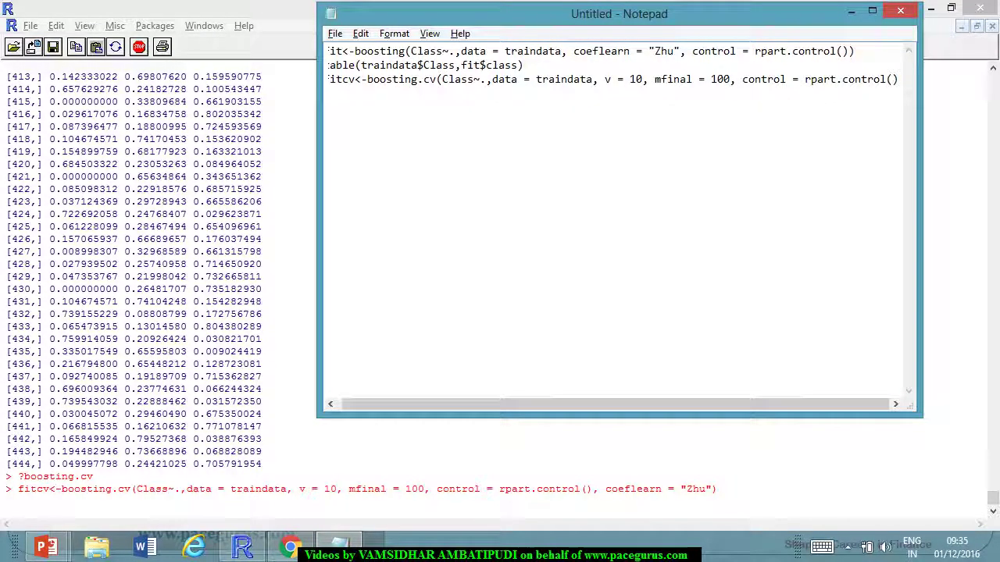
- Finish the boosting.cv line in Notepad with coeflearn = "Zhu" and the closing parenthesis, and return to the line's start
{"action": "type", "text": ", "}
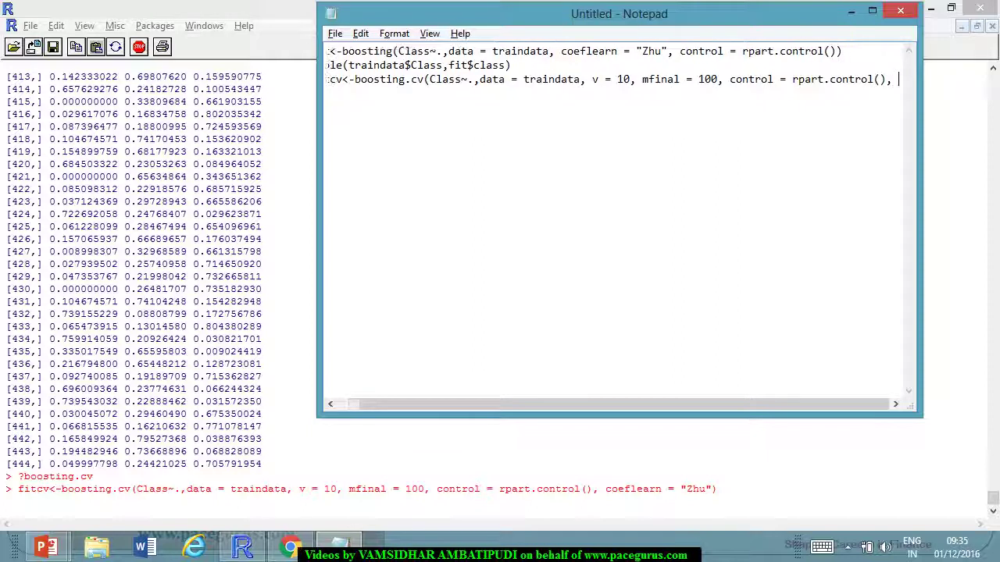
{"action": "type", "text": "co"}
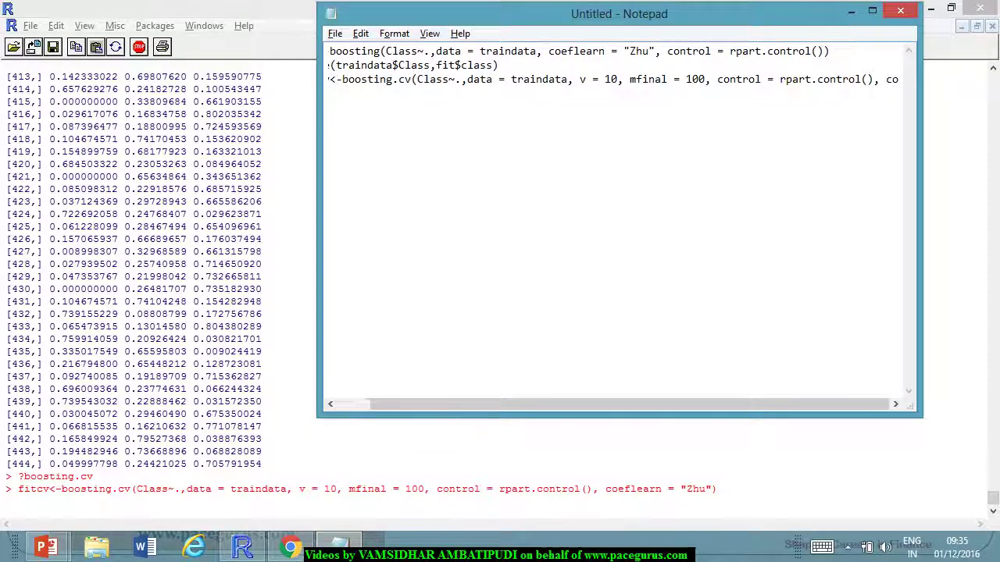
{"action": "type", "text": "eflearn"}
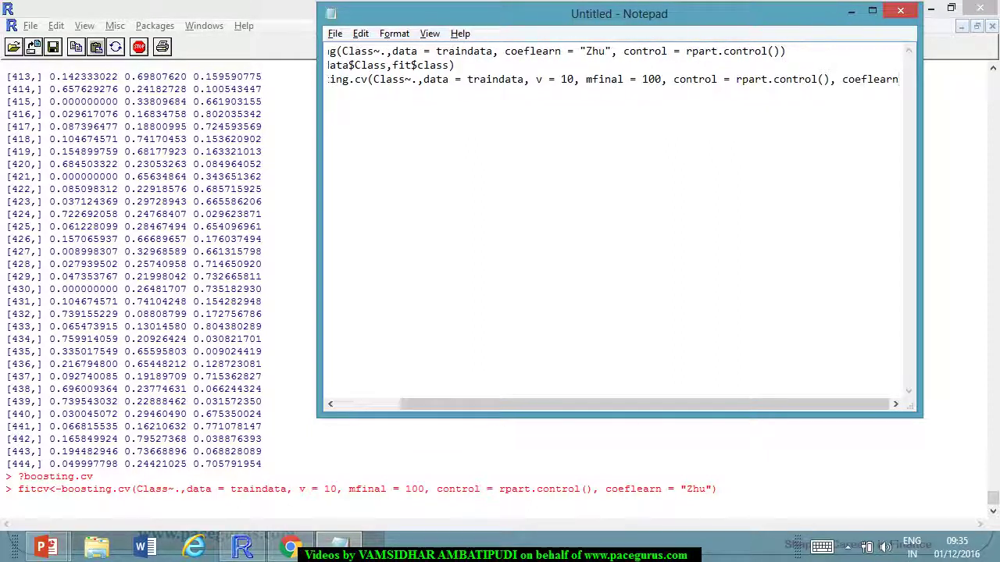
{"action": "type", "text": " = "}
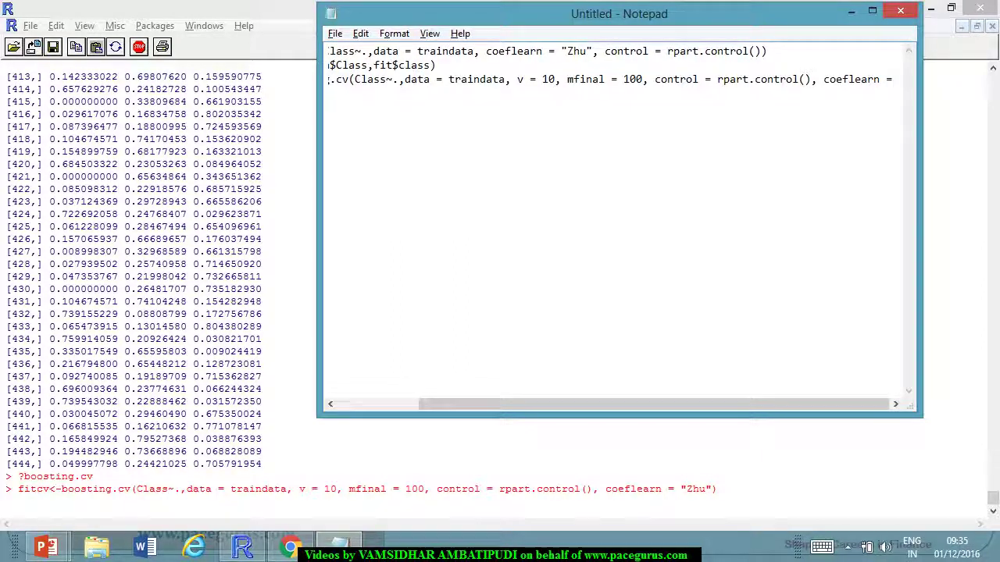
{"action": "type", "text": "\"Zhu"}
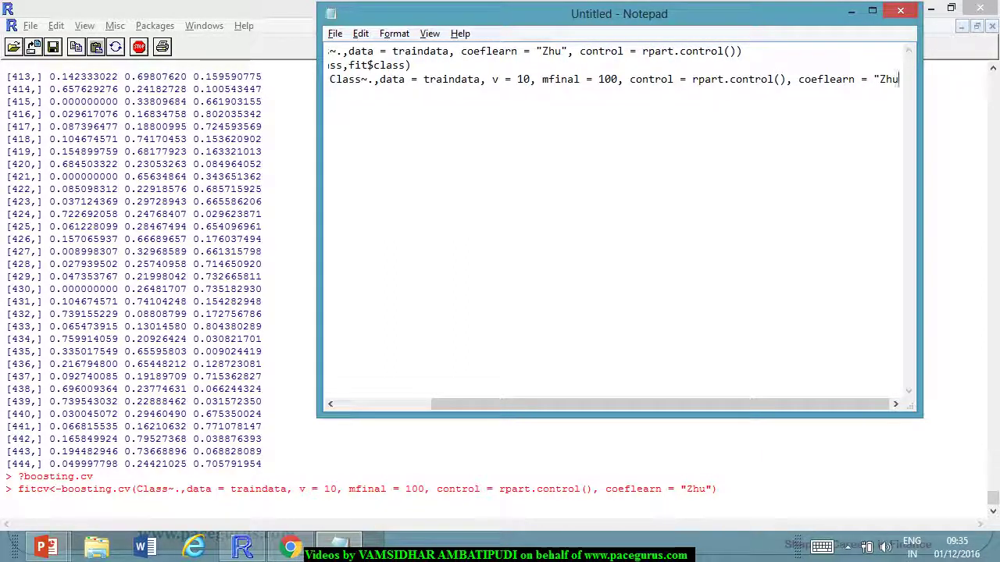
{"action": "type", "text": "\")"}
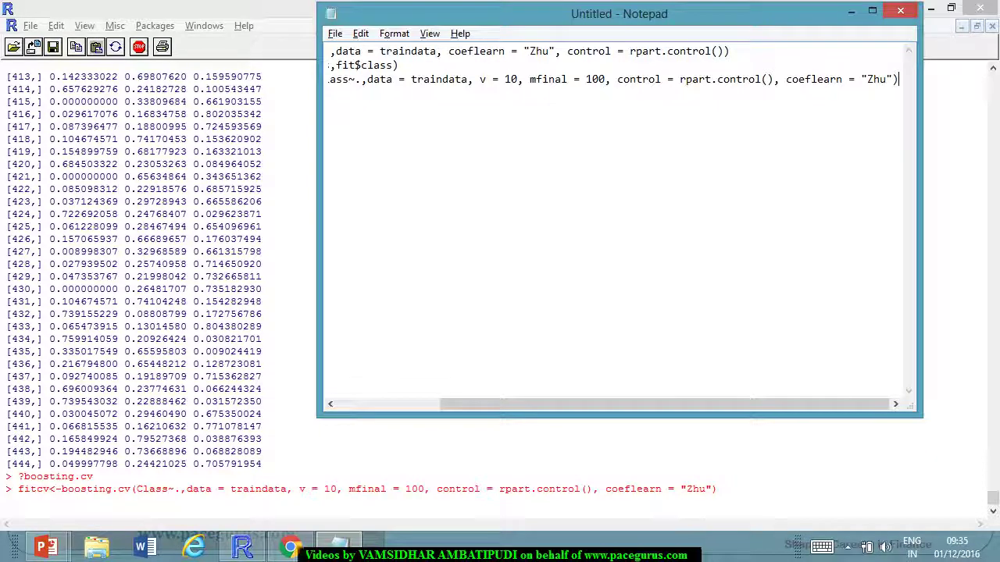
{"action": "key", "text": "Home"}
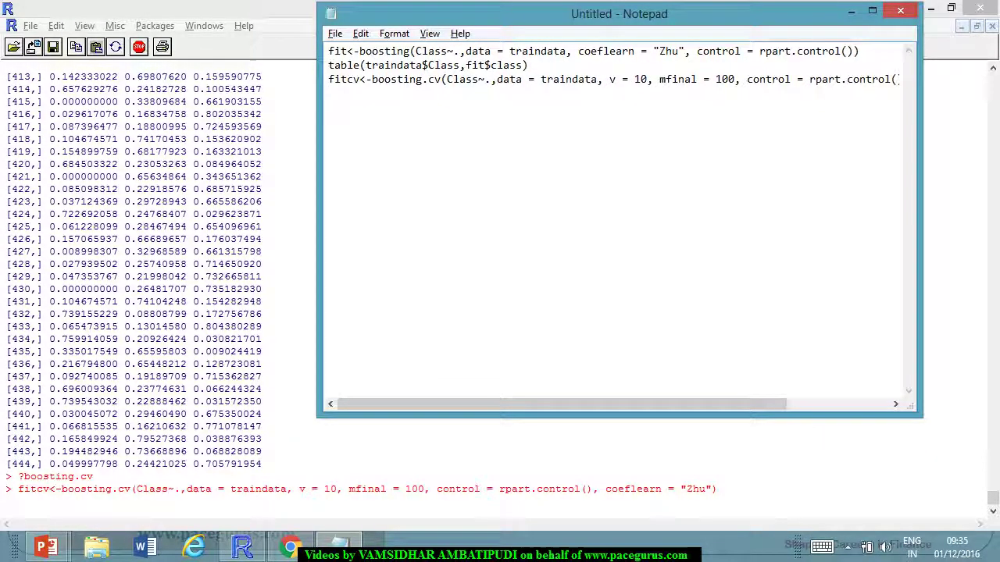
- Switch to the R console, clear the text selection and dismiss the Facebook notifications
{"action": "left_click_drag", "start_coordinate": [276, 314], "coordinate": [279, 378]}
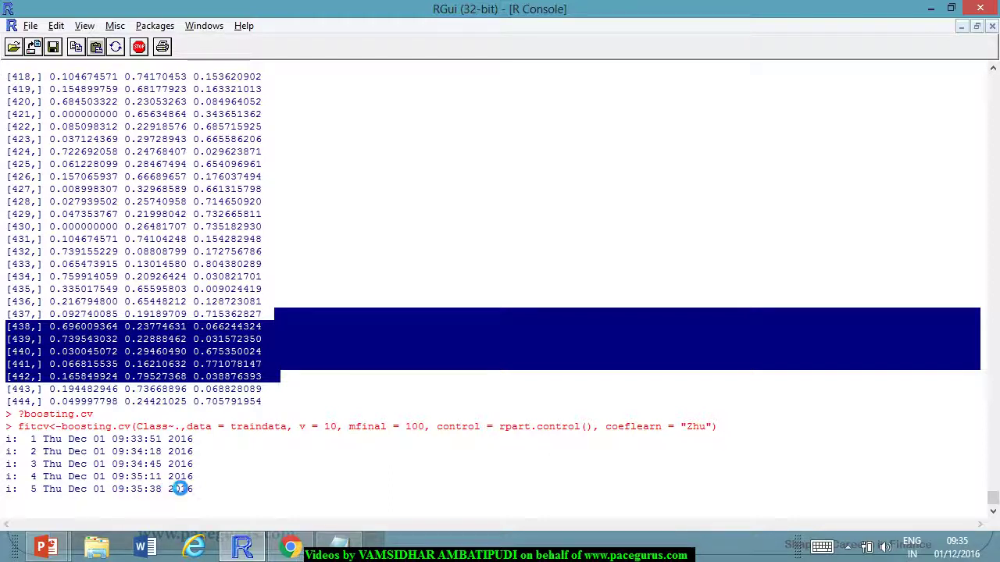
{"action": "left_click", "coordinate": [218, 490]}
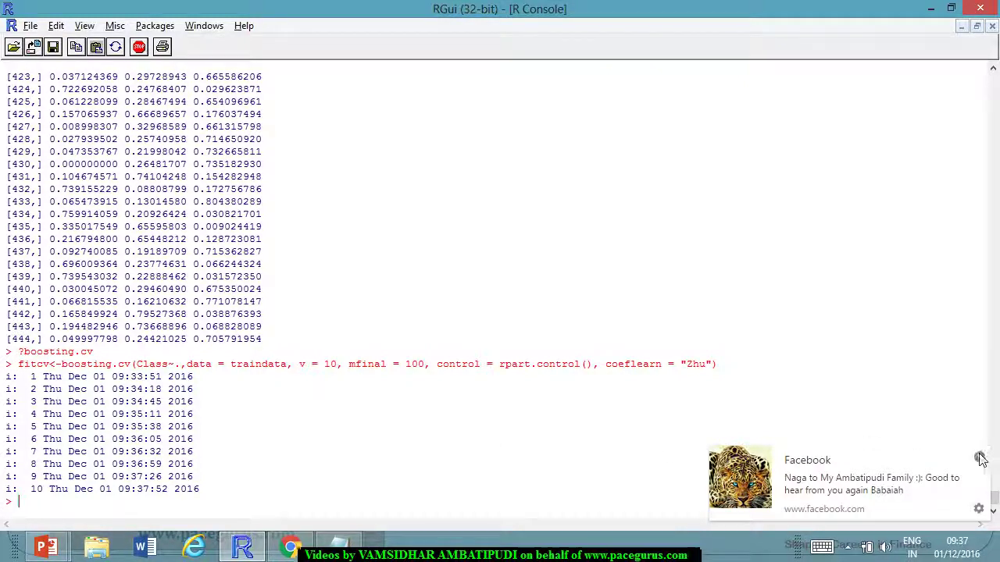
{"action": "left_click", "coordinate": [980, 458]}
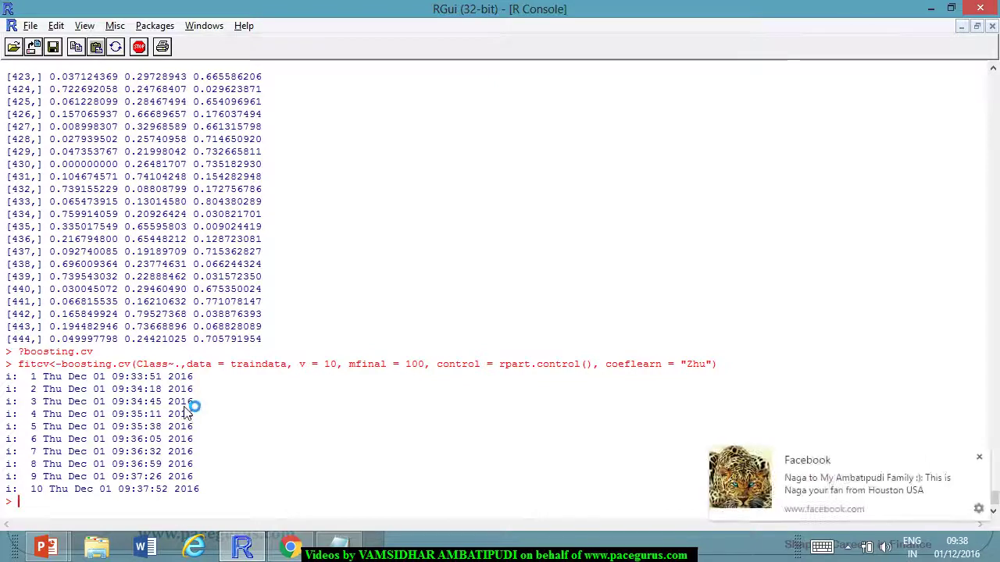
{"action": "left_click", "coordinate": [979, 459]}
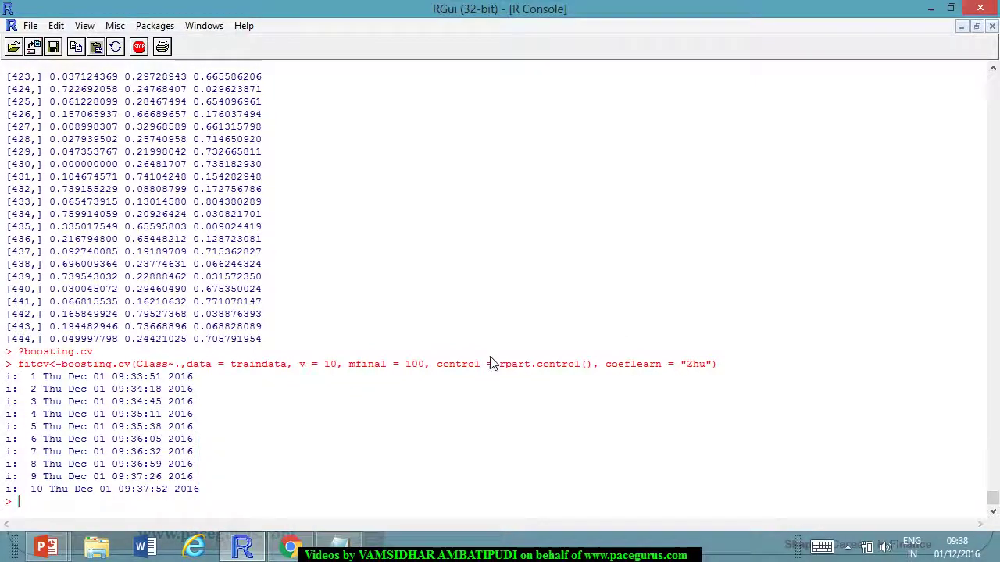
- Print the fitcv object in the console and examine its predicted classes, confusion matrix and error rate
{"action": "double_click", "coordinate": [24, 364]}
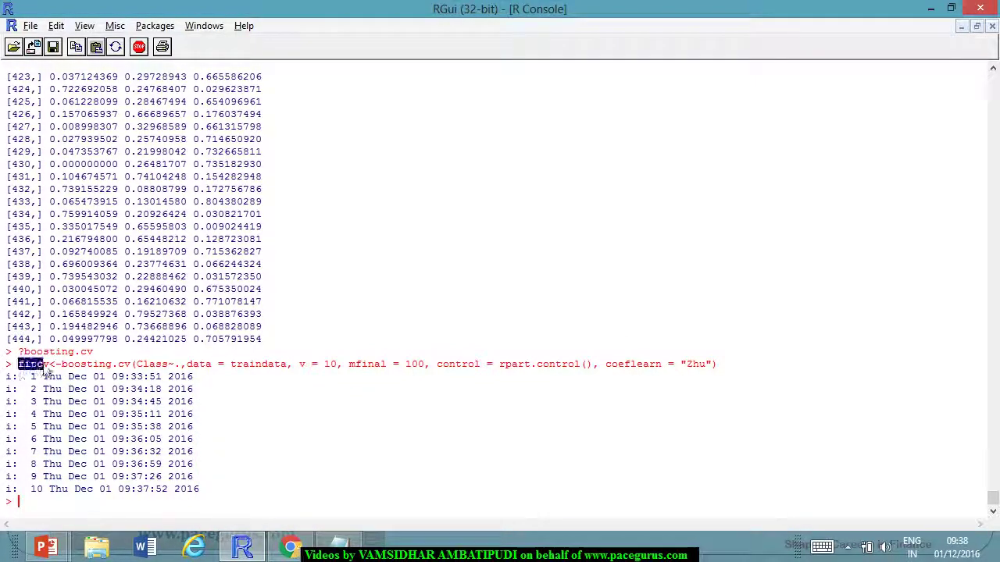
{"action": "key", "text": "ctrl+c"}
{"action": "key", "text": "ctrl+v"}
{"action": "key", "text": "Return"}
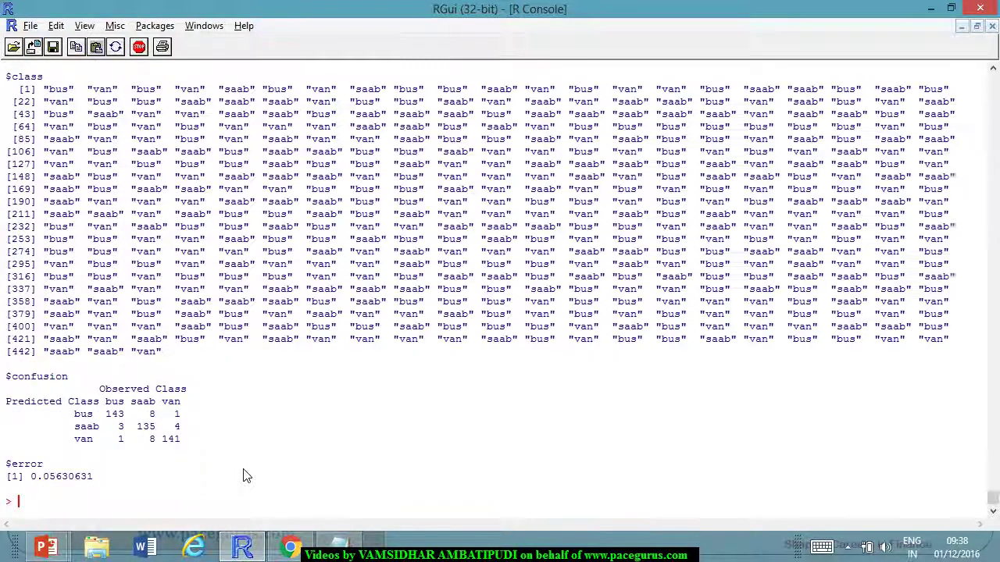
{"action": "scroll", "coordinate": [233, 334], "scroll_direction": "up", "scroll_amount": 5}
{"action": "scroll", "coordinate": [233, 334], "scroll_direction": "up", "scroll_amount": 1}
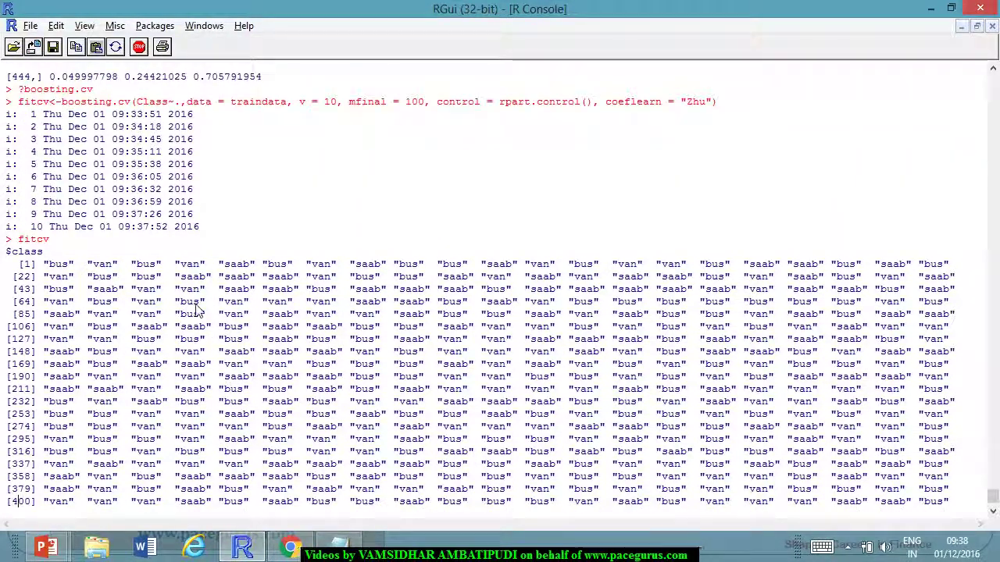
{"action": "scroll", "coordinate": [55, 227], "scroll_direction": "down", "scroll_amount": 2}
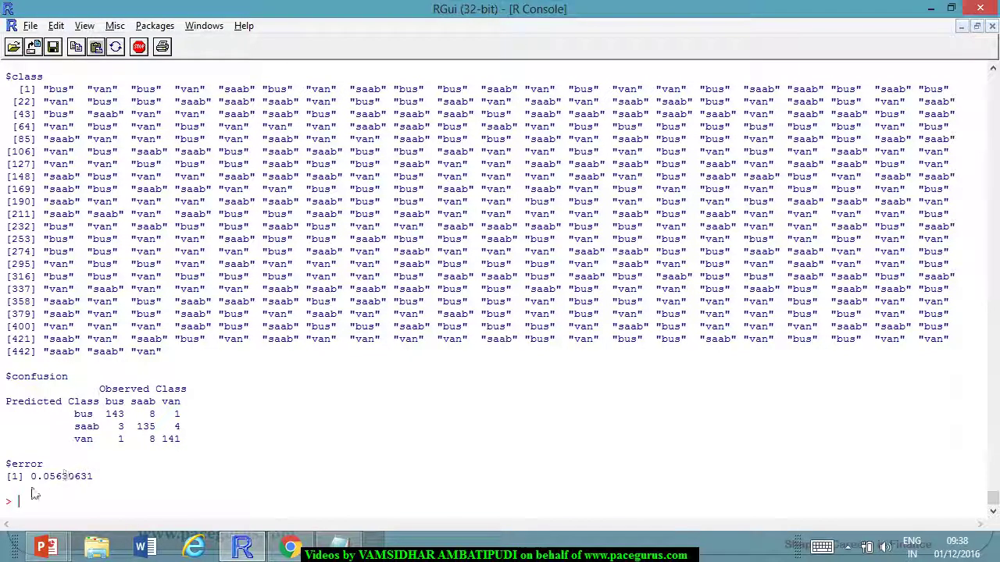
{"action": "left_click_drag", "start_coordinate": [31, 477], "coordinate": [97, 490]}
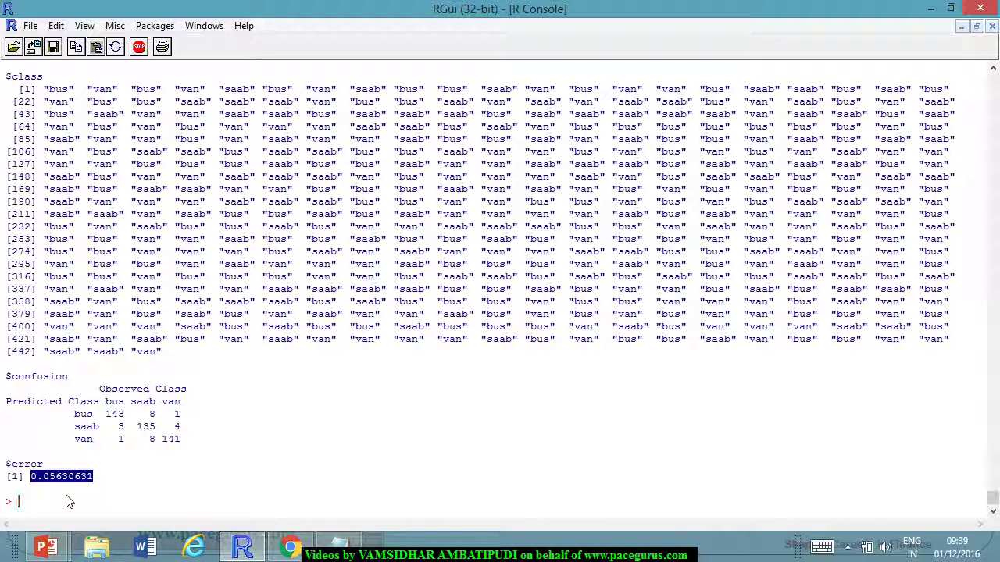
{"action": "type", "text": "pre"}
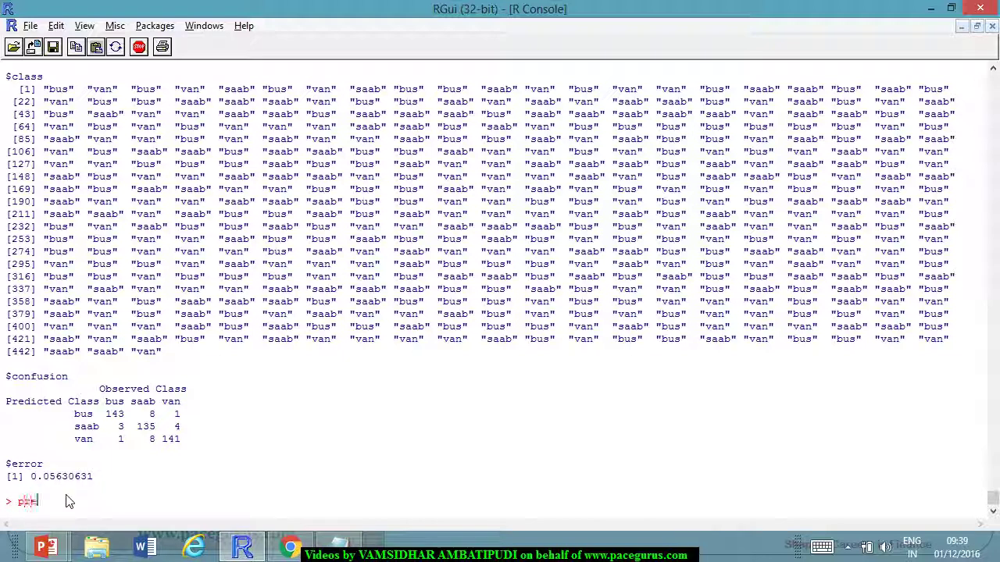
{"action": "type", "text": "d<-predict"}
{"action": "key", "text": "BackSpace"}
{"action": "key", "text": "BackSpace"}
{"action": "key", "text": "BackSpace"}
{"action": "key", "text": "BackSpace"}
{"action": "key", "text": "BackSpace"}
{"action": "key", "text": "BackSpace"}
{"action": "key", "text": "BackSpace"}
{"action": "key", "text": "BackSpace"}
{"action": "key", "text": "BackSpace"}
{"action": "key", "text": "BackSpace"}
{"action": "key", "text": "BackSpace"}
{"action": "key", "text": "BackSpace"}
{"action": "key", "text": "BackSpace"}
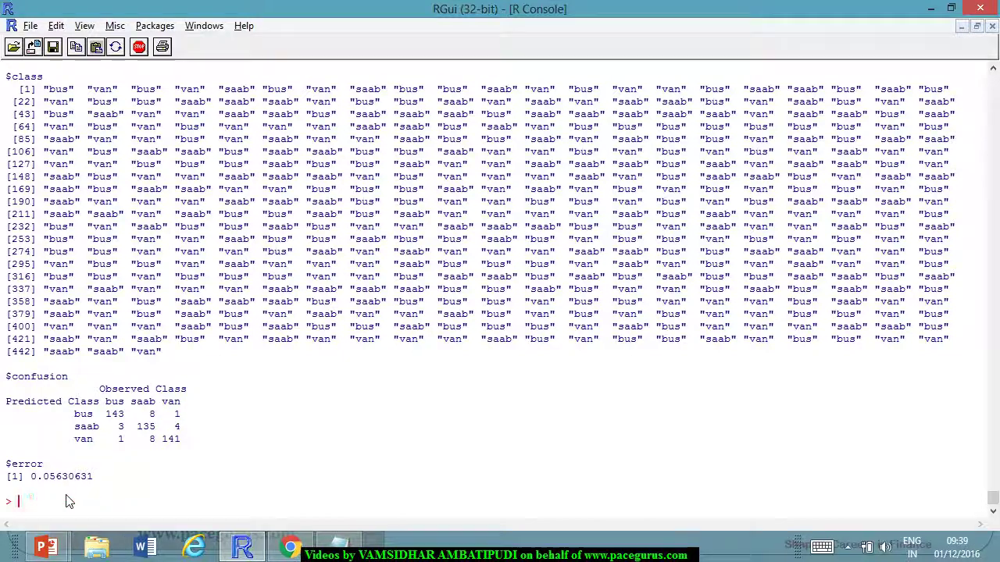
- Check the SAMME steps in the PowerPoint slide show, mark the $ importance bullet with the pen, and return to the R console
{"action": "key", "text": "alt+Tab"}
{"action": "key", "text": "alt+Tab"}
{"action": "key", "text": "alt+Tab"}
{"action": "key", "text": "alt+Tab"}
{"action": "key", "text": "alt+Tab"}
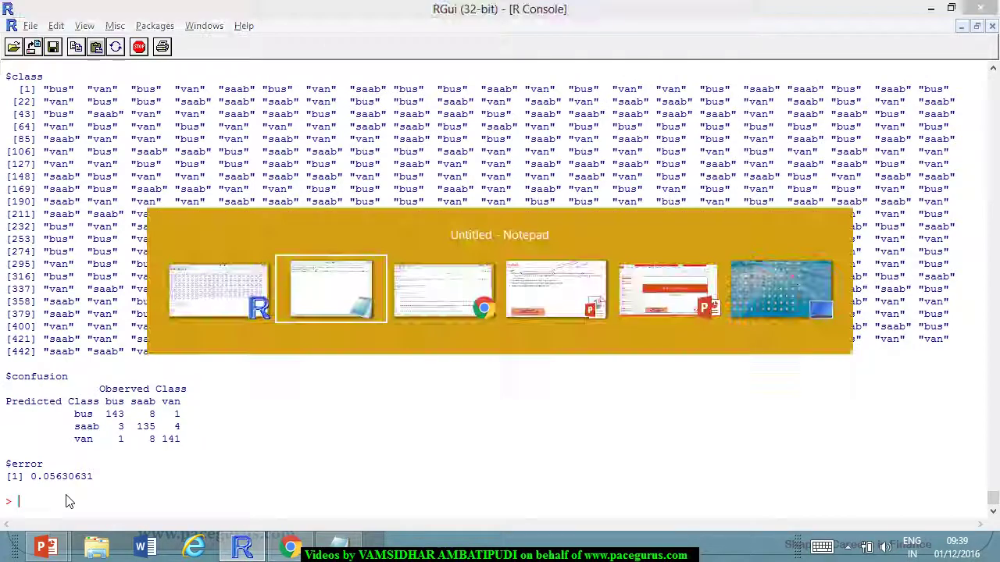
{"action": "key", "text": "alt+Tab"}
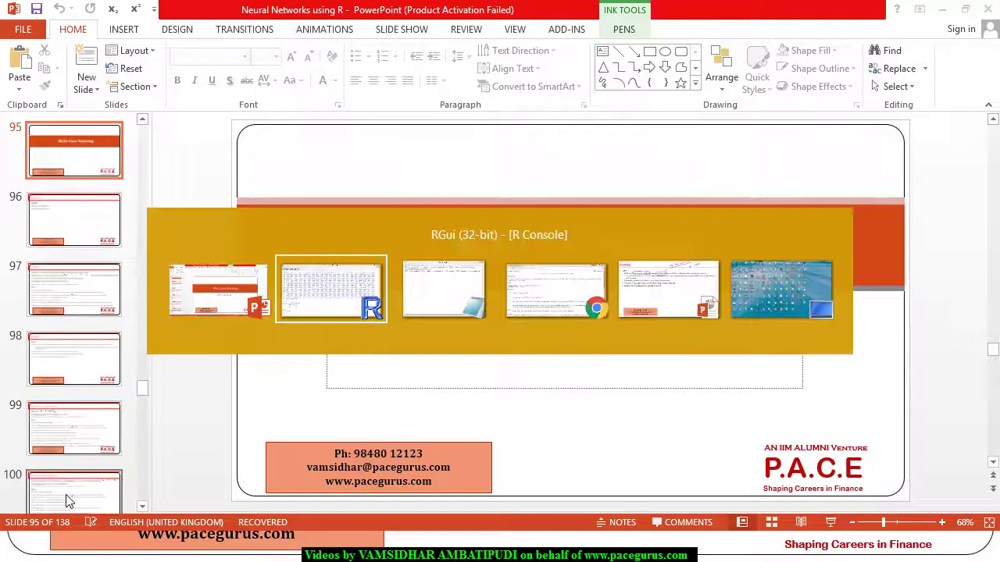
{"action": "key", "text": "alt+Tab"}
{"action": "key", "text": "alt+Tab"}
{"action": "key", "text": "alt+Tab"}
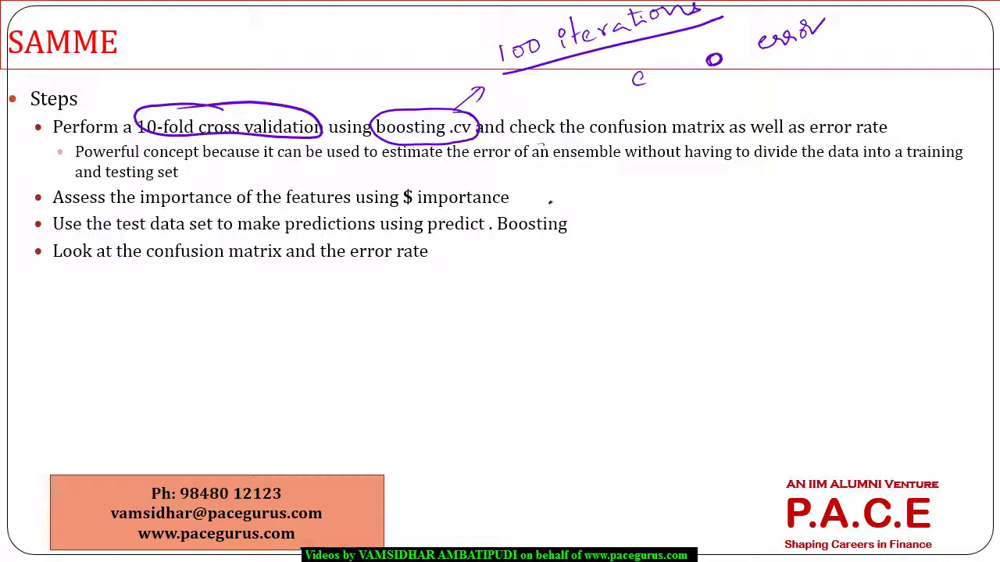
{"action": "mouse_move", "coordinate": [550, 202]}
{"action": "left_mouse_down"}
{"action": "mouse_move", "coordinate": [426, 227]}
{"action": "mouse_move", "coordinate": [418, 204]}
{"action": "left_mouse_up"}
{"action": "key", "text": "alt+Tab"}
{"action": "key", "text": "alt+Tab"}
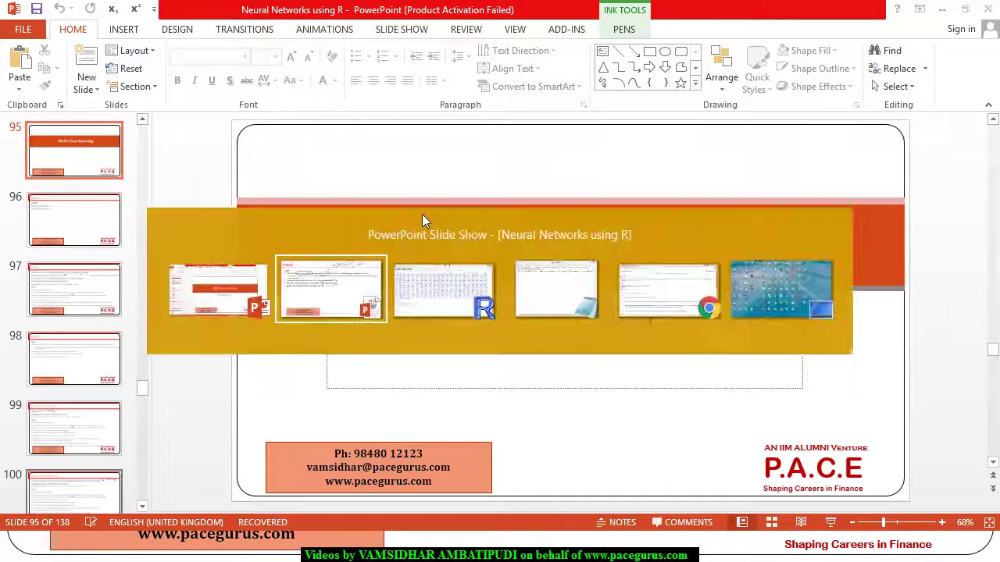
{"action": "key", "text": "alt+Tab"}
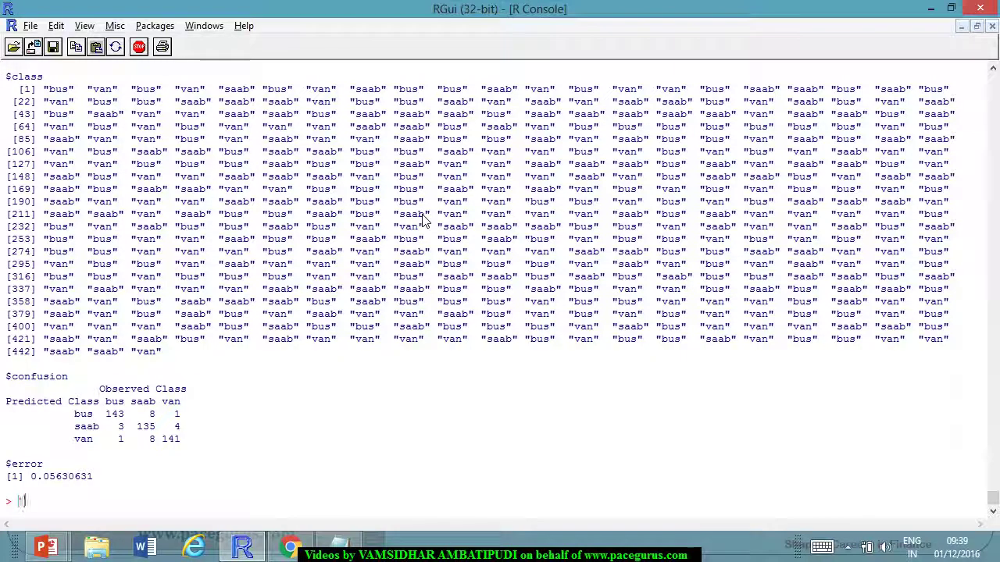
- Open the R help page for predict.boosting, read its description, and return to the R console
{"action": "type", "text": "?predict.boosting"}
{"action": "key", "text": "Return"}
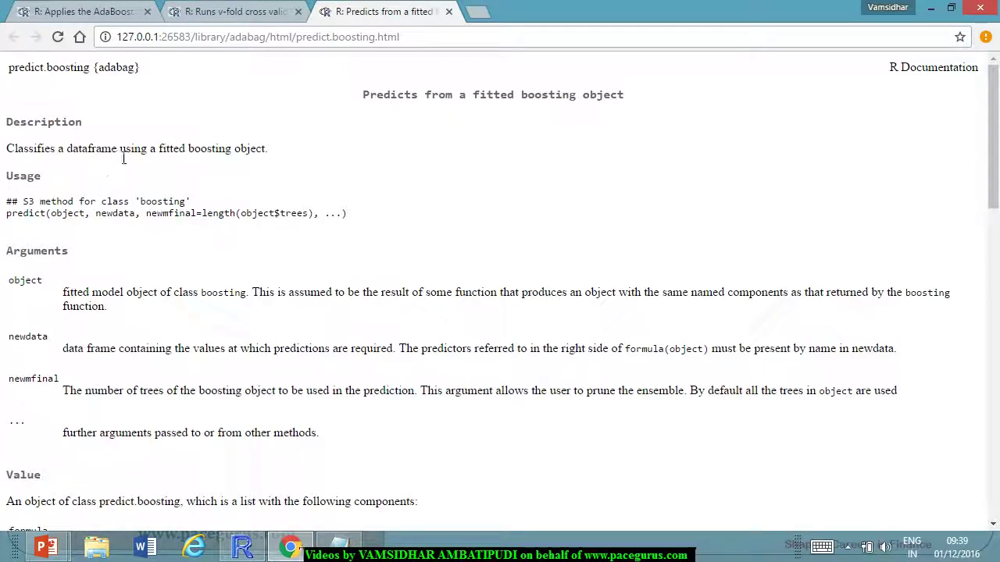
{"action": "left_click_drag", "start_coordinate": [128, 156], "coordinate": [264, 153]}
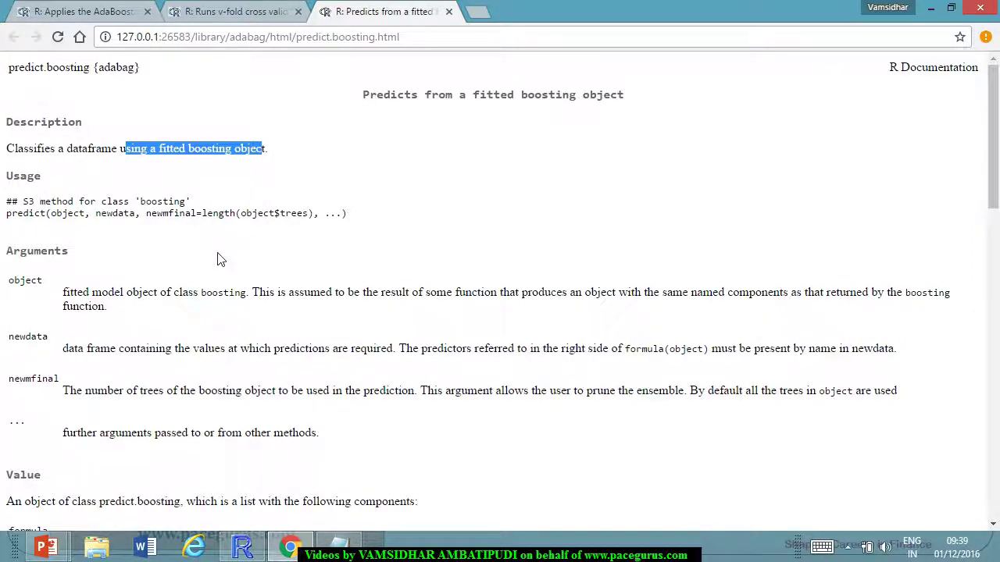
{"action": "left_click", "coordinate": [243, 547]}
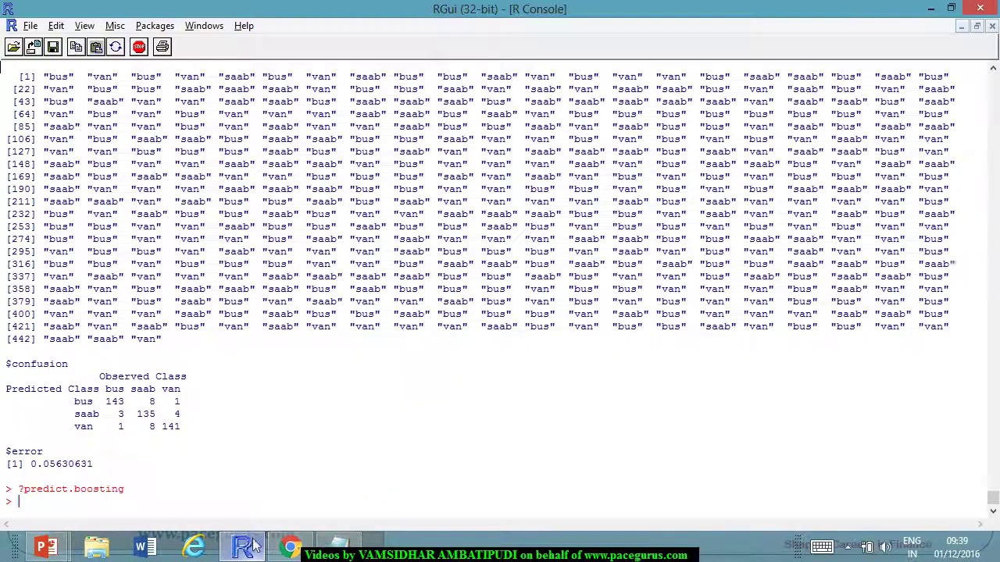
- Try to store test-set predictions in pred with predict.boosting, using fitcv as the model and newdata = testdata
{"action": "type", "text": "pred"}
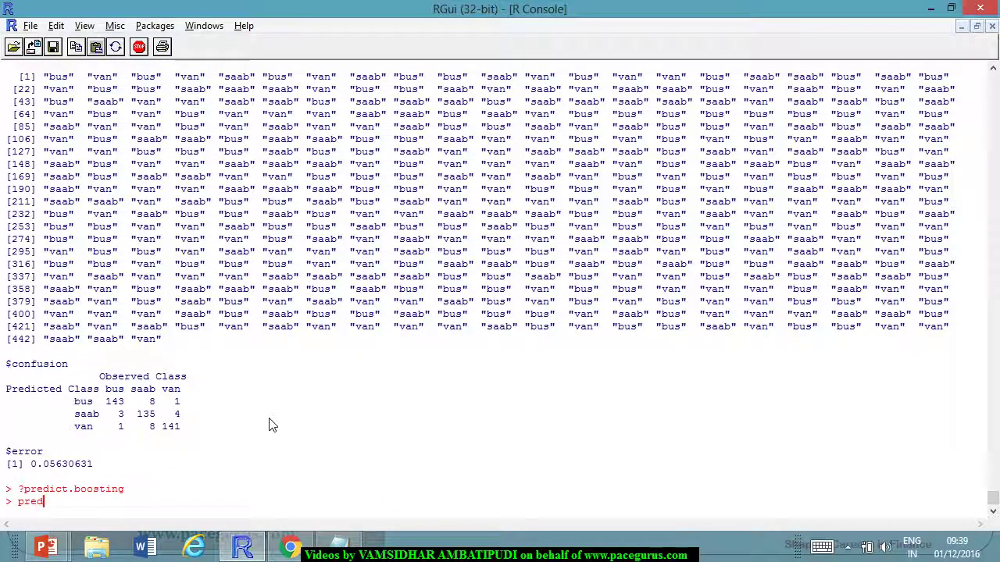
{"action": "type", "text": "<-predict("}
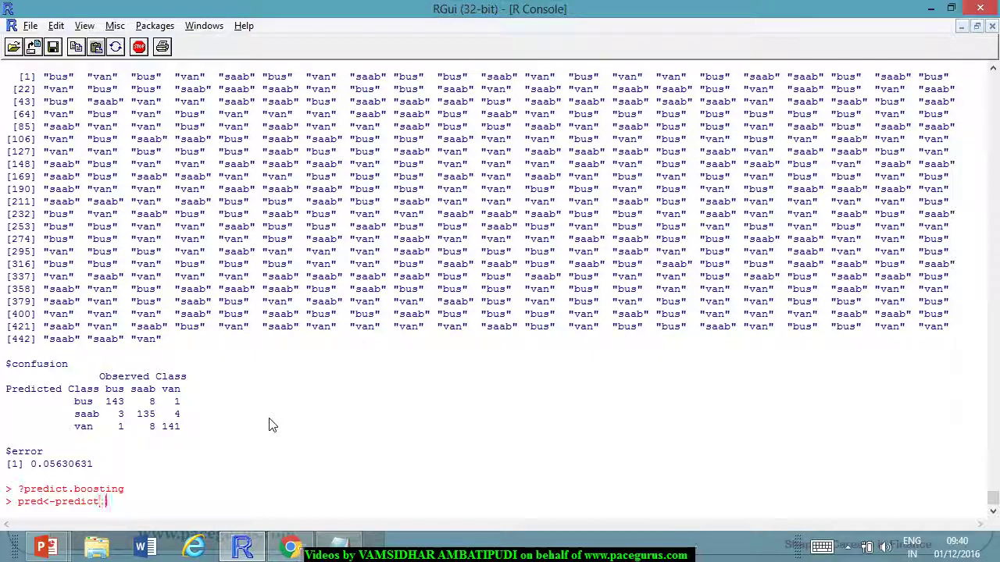
{"action": "key", "text": "BackSpace"}
{"action": "type", "text": ".boost"}
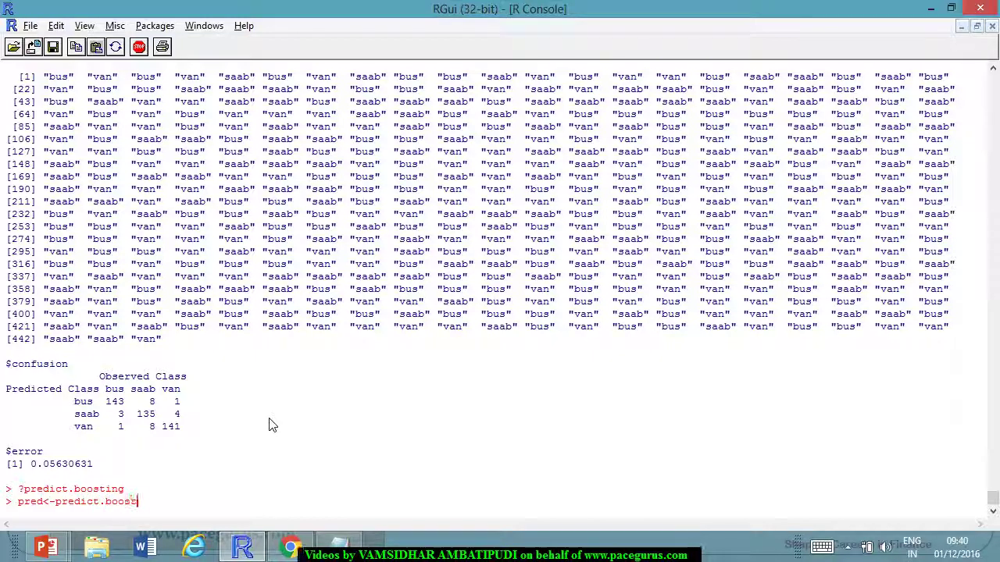
{"action": "type", "text": "ing("}
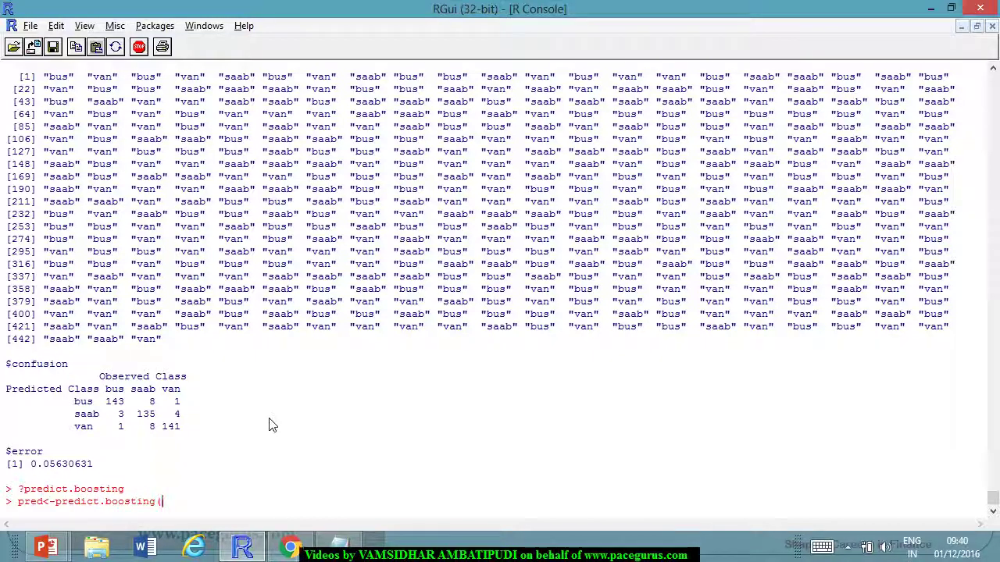
{"action": "type", "text": "fitcv,"}
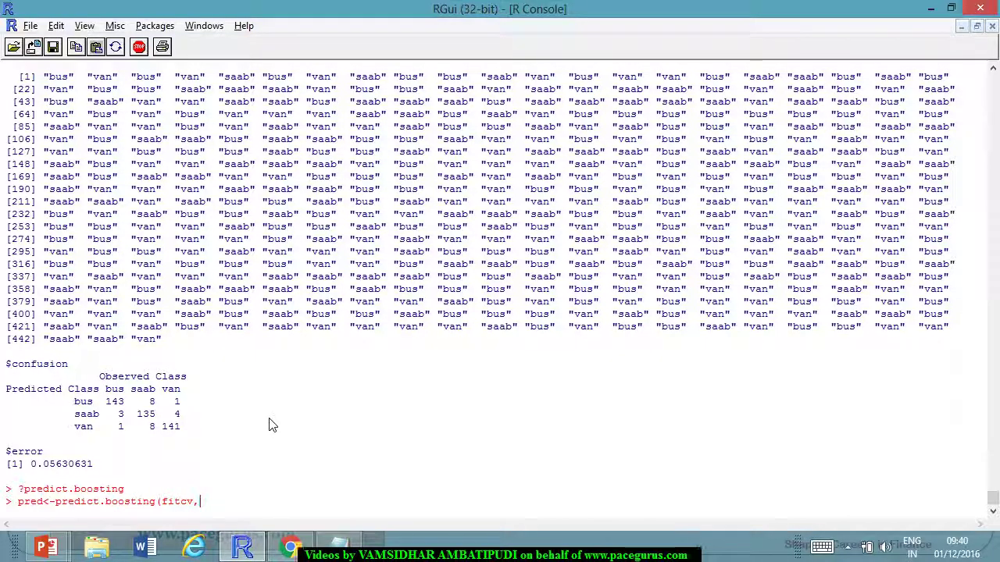
{"action": "key", "text": "BackSpace"}
{"action": "key", "text": "BackSpace"}
{"action": "key", "text": "BackSpace"}
{"action": "type", "text": "cv,newda"}
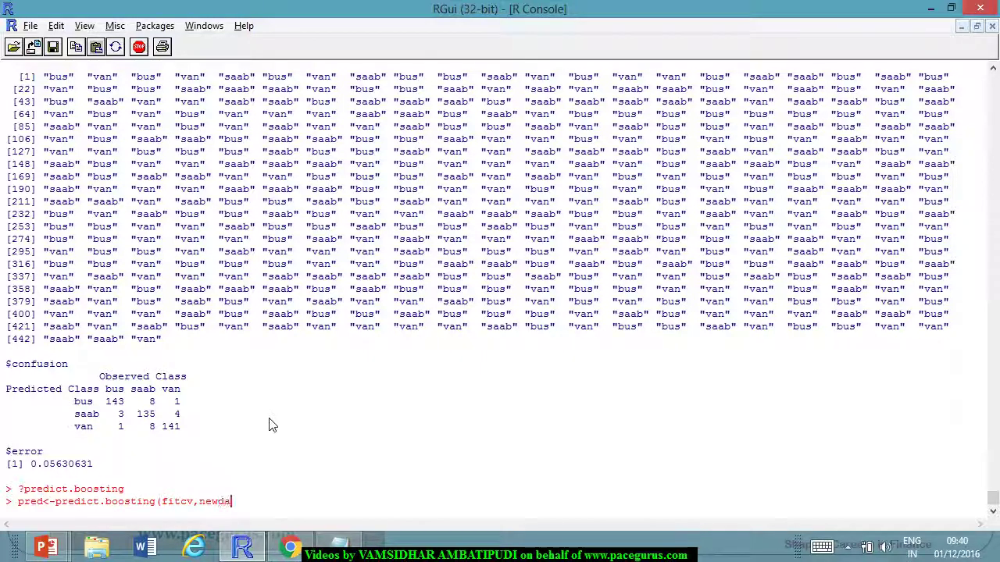
{"action": "type", "text": "ta = testdata"}
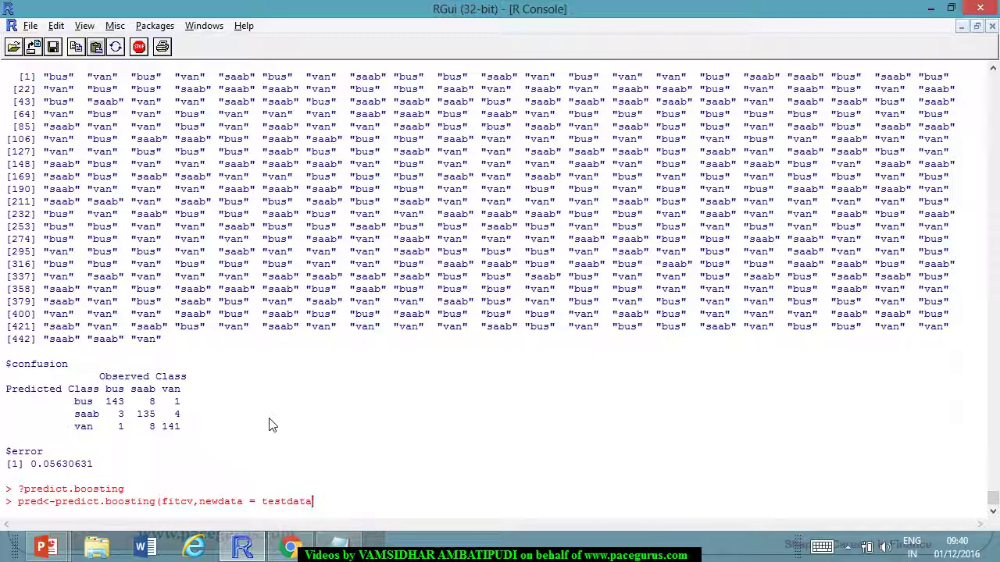
{"action": "type", "text": ")"}
{"action": "key", "text": "Return"}
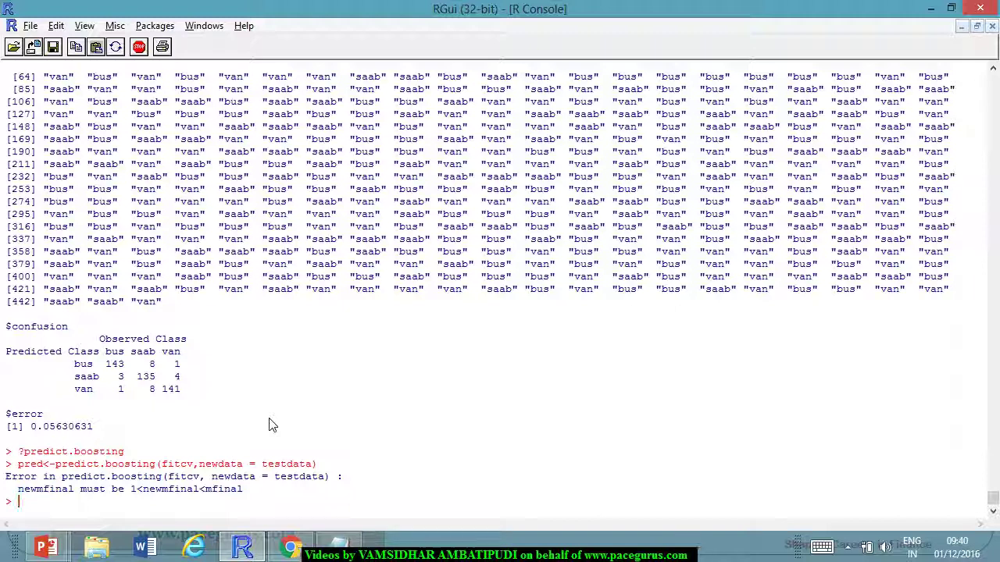
- Recall the predict.boosting command, replace fitcv with fit as the model, and run it to store the predictions in pred
{"action": "key", "text": "Up"}
{"action": "key", "text": "Left"}
{"action": "key", "text": "Left"}
{"action": "key", "text": "Left"}
{"action": "key", "text": "Left"}
{"action": "key", "text": "Left"}
{"action": "key", "text": "Left"}
{"action": "key", "text": "Left"}
{"action": "key", "text": "Left"}
{"action": "key", "text": "Left"}
{"action": "key", "text": "Left"}
{"action": "key", "text": "Left"}
{"action": "key", "text": "Left"}
{"action": "key", "text": "Left"}
{"action": "key", "text": "Left"}
{"action": "key", "text": "Left"}
{"action": "key", "text": "Left"}
{"action": "key", "text": "Left"}
{"action": "key", "text": "Left"}
{"action": "key", "text": "Left"}
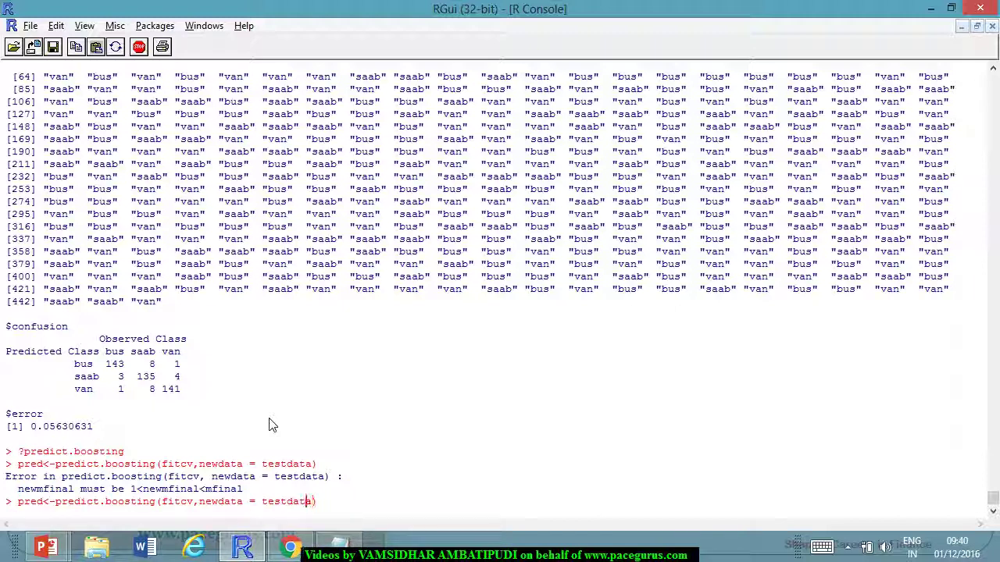
{"action": "key", "text": "BackSpace"}
{"action": "key", "text": "BackSpace"}
{"action": "key", "text": "BackSpace"}
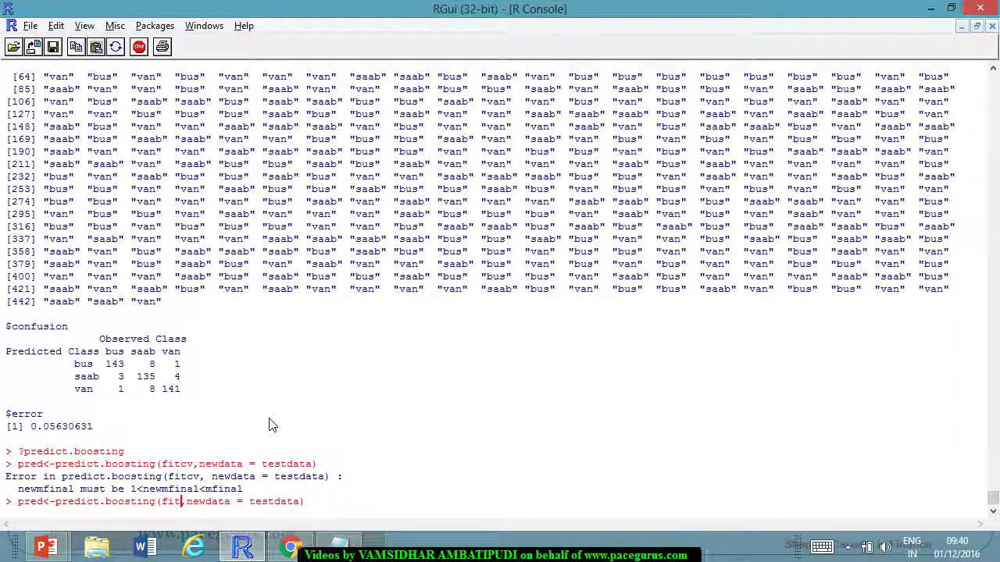
{"action": "type", "text": ","}
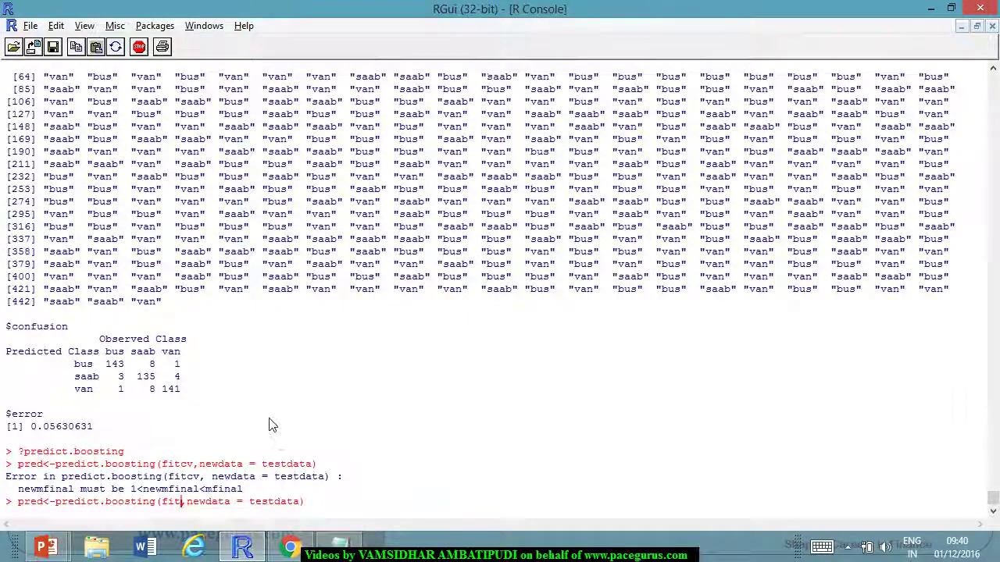
{"action": "key", "text": "Return"}
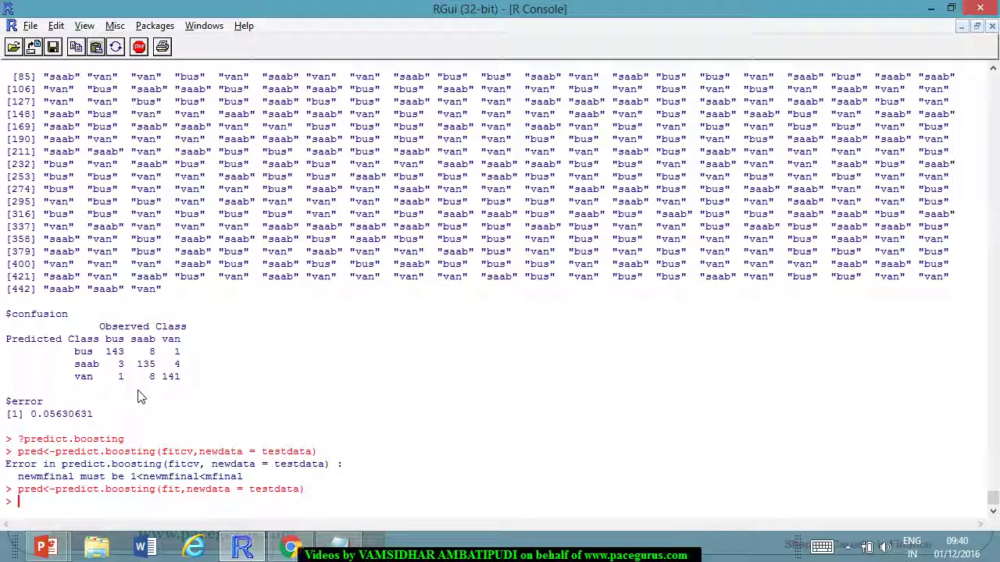
- Print the pred object and go back to the start of its output to examine the formula and votes
{"action": "type", "text": "pred"}
{"action": "key", "text": "Return"}
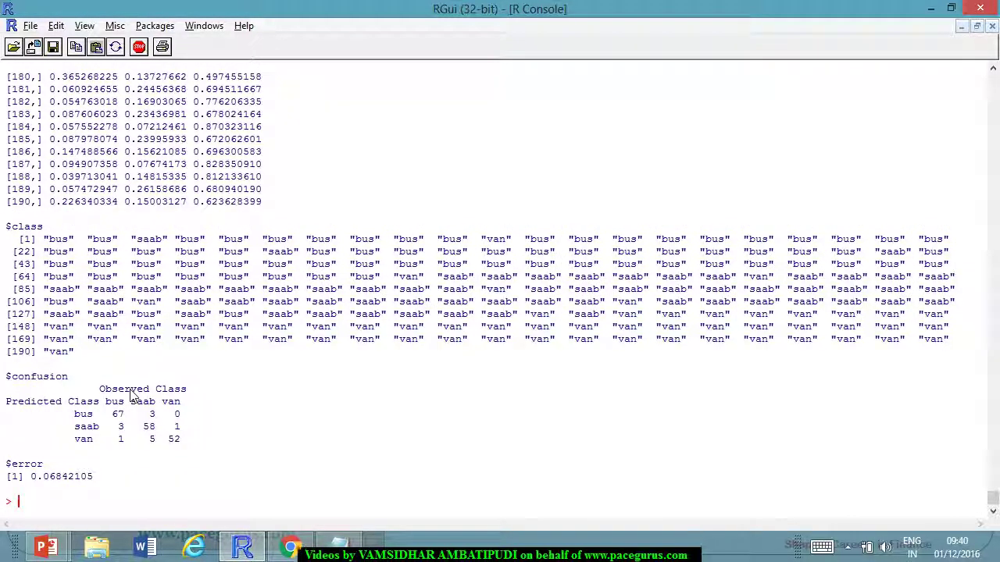
{"action": "scroll", "coordinate": [136, 247], "scroll_direction": "up", "scroll_amount": 20}
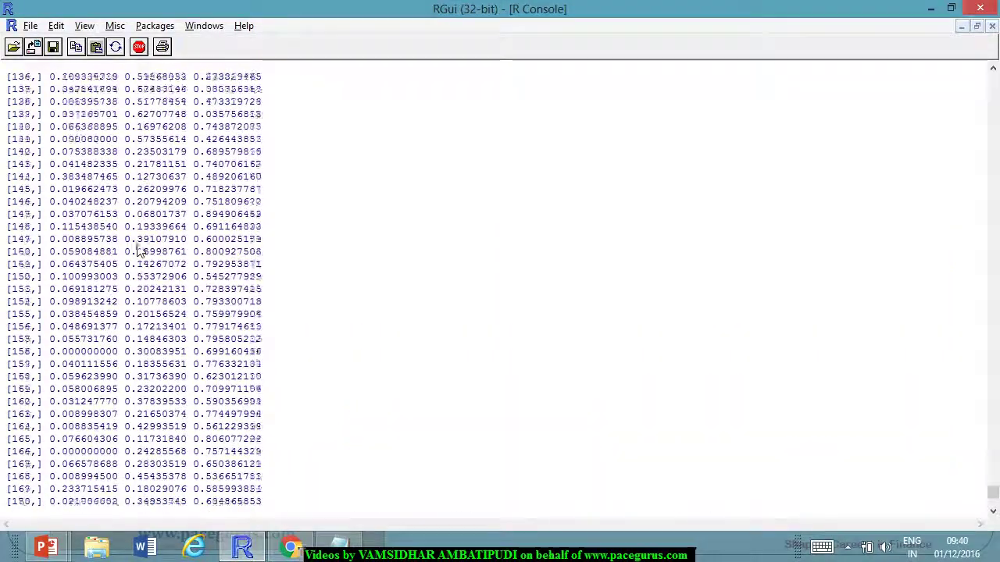
{"action": "scroll", "coordinate": [136, 252], "scroll_direction": "up", "scroll_amount": 20}
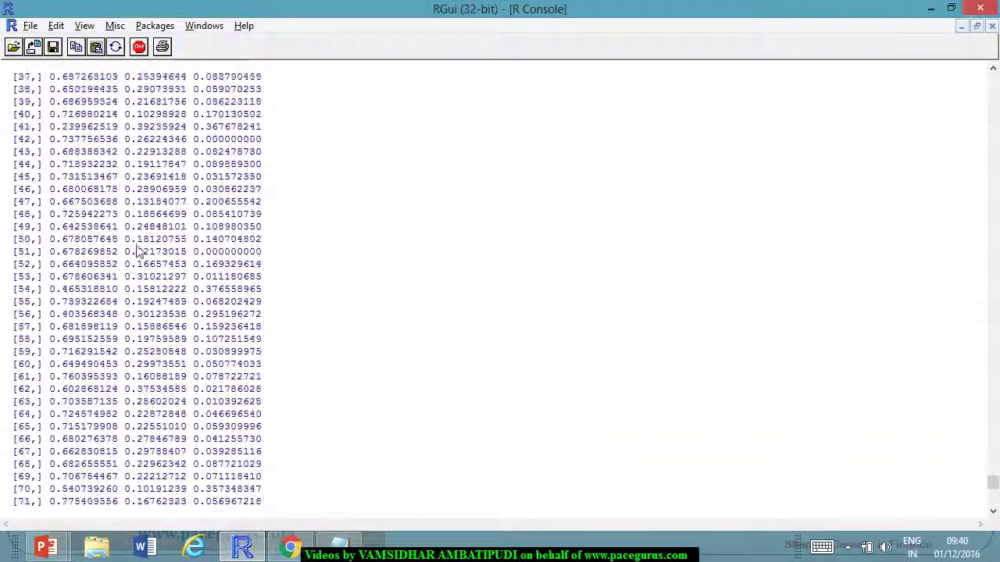
{"action": "scroll", "coordinate": [135, 252], "scroll_direction": "up", "scroll_amount": 20}
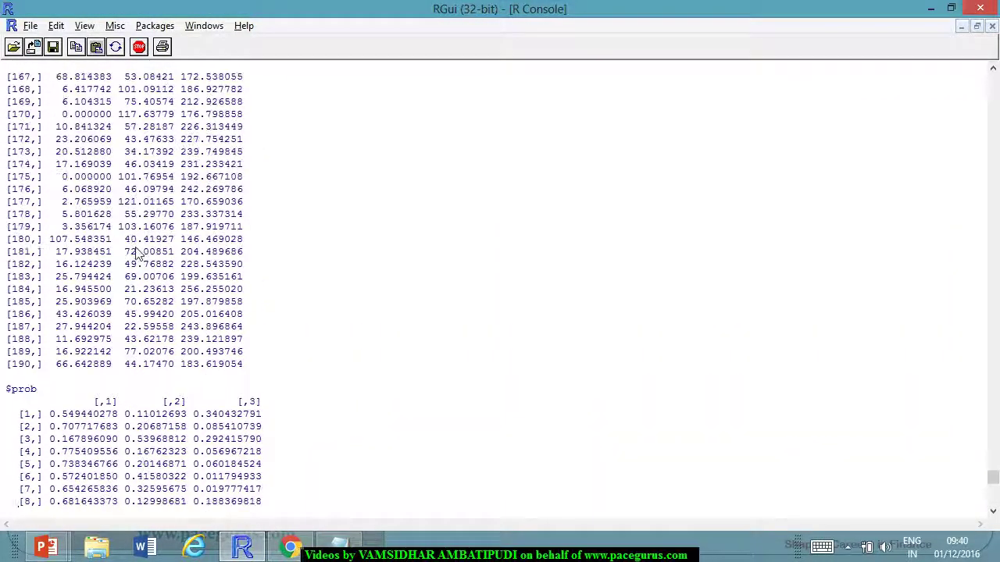
{"action": "scroll", "coordinate": [137, 242], "scroll_direction": "up", "scroll_amount": 20}
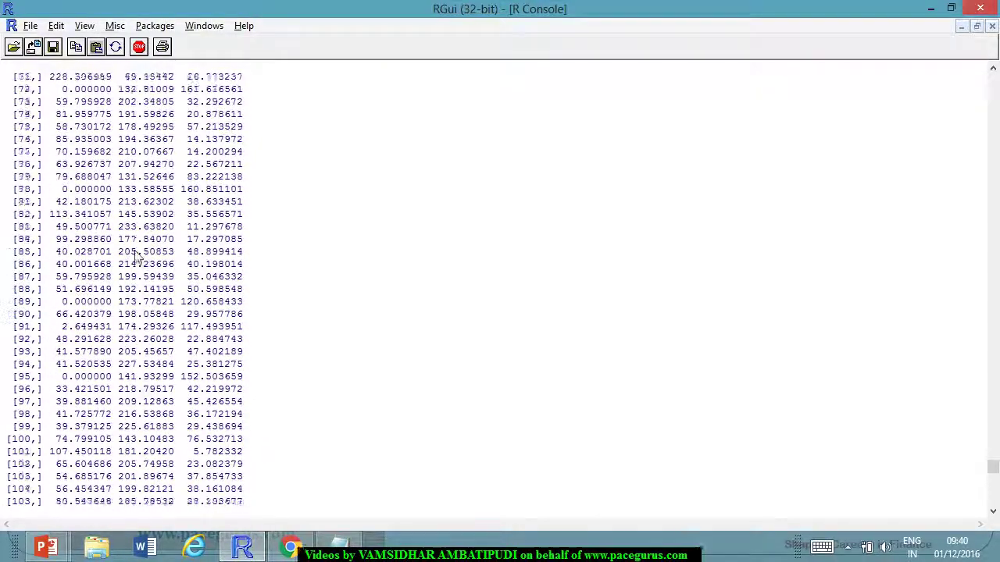
{"action": "scroll", "coordinate": [136, 257], "scroll_direction": "up", "scroll_amount": 8}
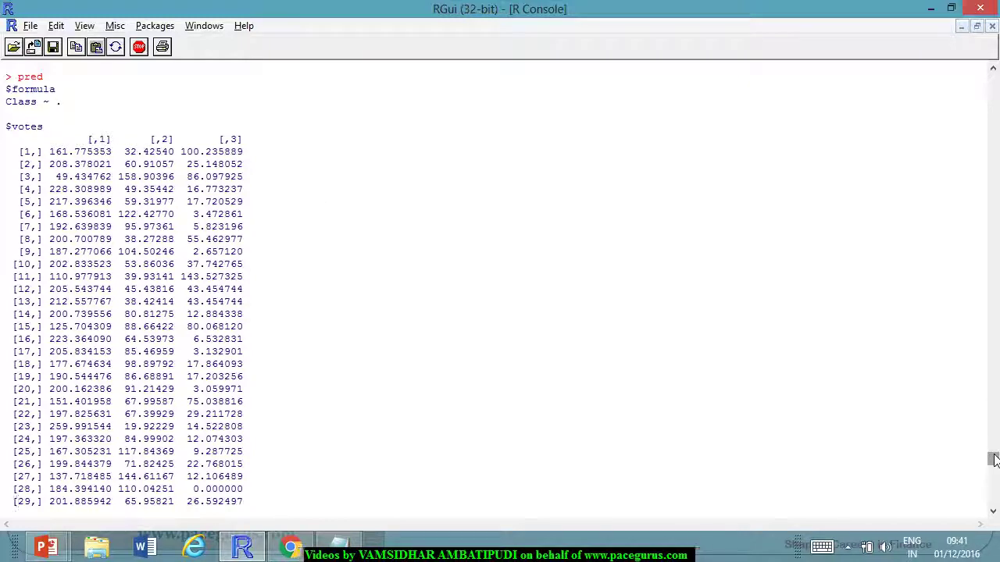
- Review the rest of the pred output through probabilities, classes and confusion matrix, and highlight the error rate
{"action": "scroll", "coordinate": [445, 433], "scroll_direction": "down", "scroll_amount": 19}
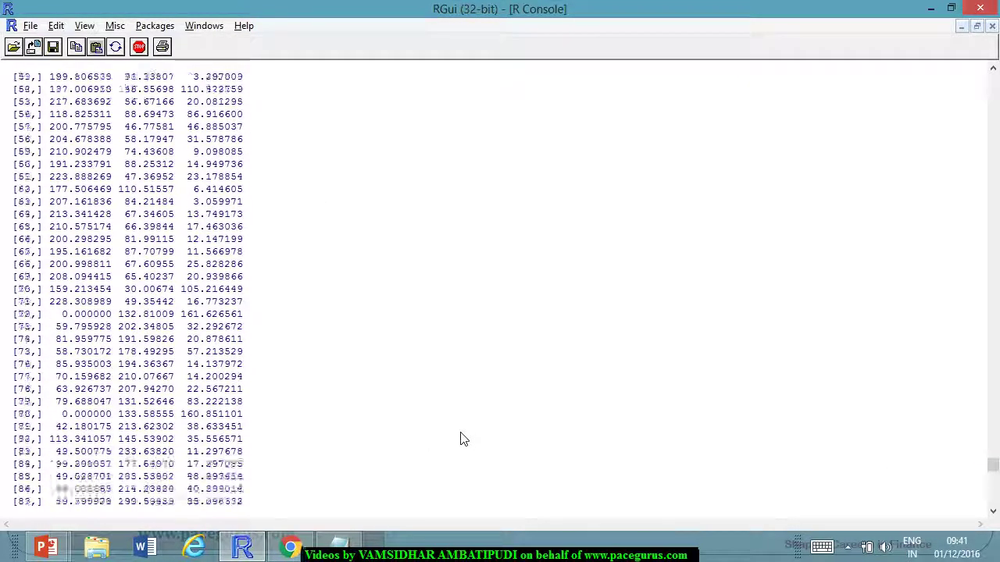
{"action": "scroll", "coordinate": [469, 434], "scroll_direction": "down", "scroll_amount": 20}
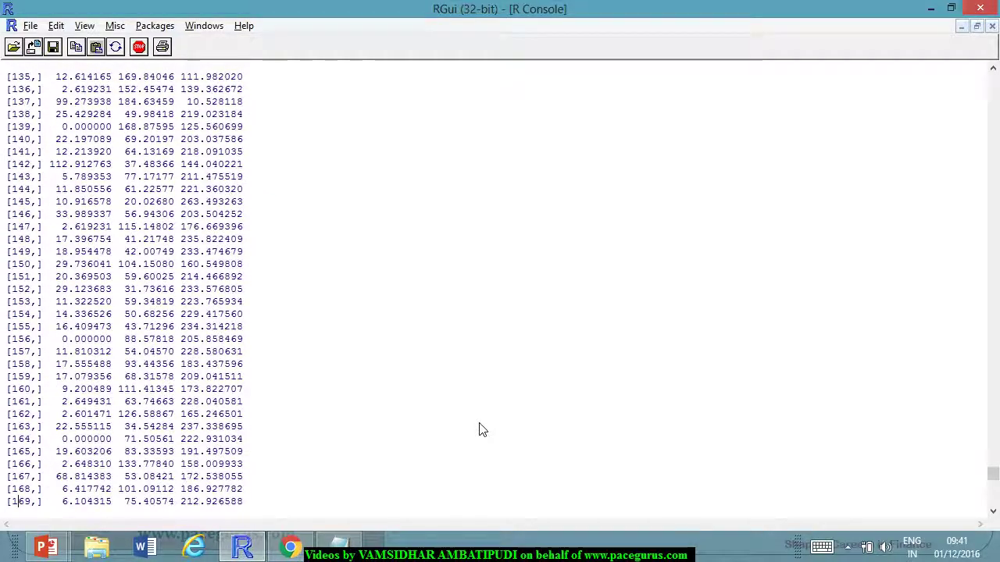
{"action": "scroll", "coordinate": [480, 431], "scroll_direction": "down", "scroll_amount": 20}
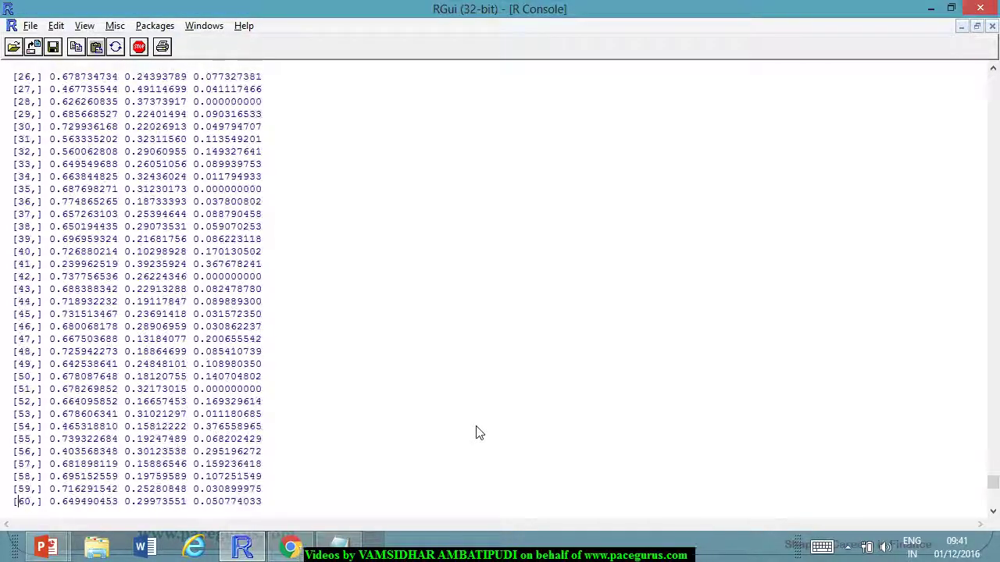
{"action": "scroll", "coordinate": [477, 433], "scroll_direction": "down", "scroll_amount": 20}
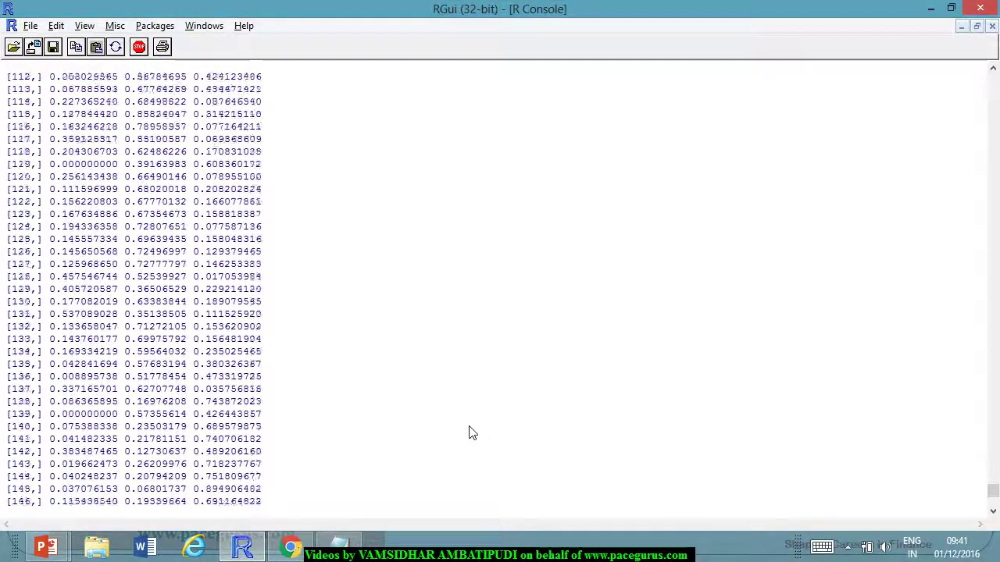
{"action": "scroll", "coordinate": [469, 434], "scroll_direction": "down", "scroll_amount": 20}
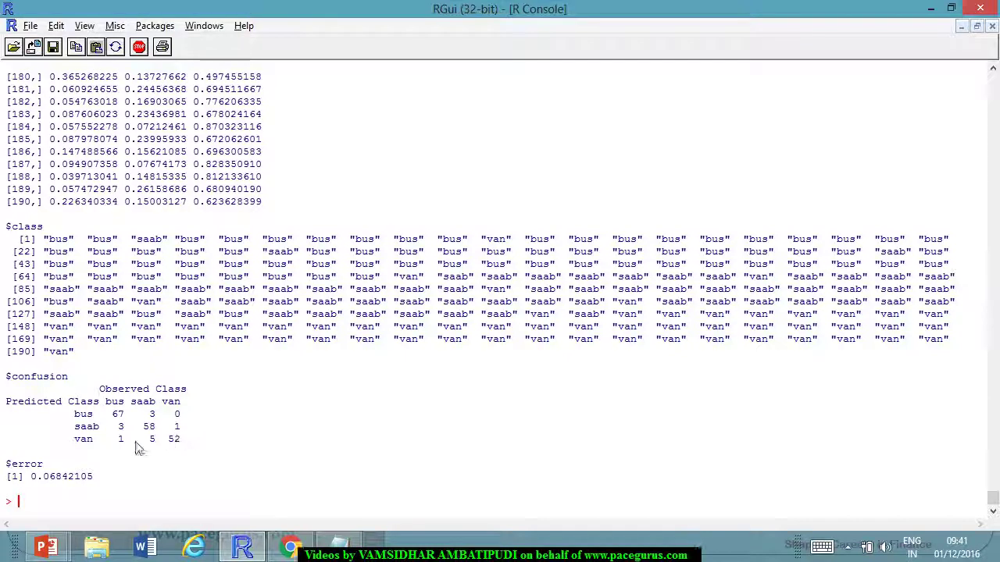
{"action": "left_click_drag", "start_coordinate": [31, 478], "coordinate": [96, 479]}
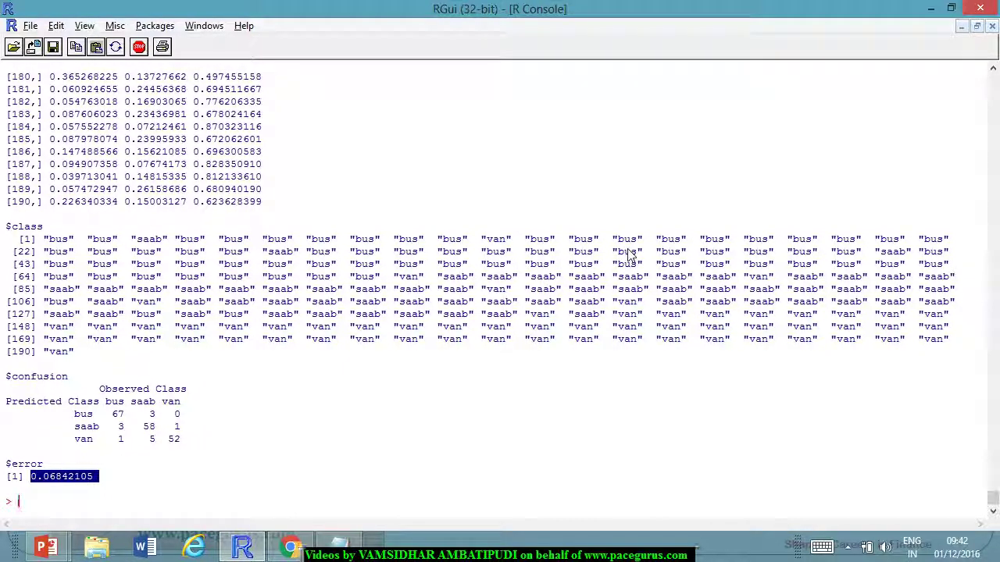
- Switch to the PowerPoint slide show, erase the ink, handwrite (6.84%) beside the SAMME title, and return to the R console
{"action": "key", "text": "alt+Tab"}
{"action": "key", "text": "alt+Tab"}
{"action": "key", "text": "alt+Tab"}
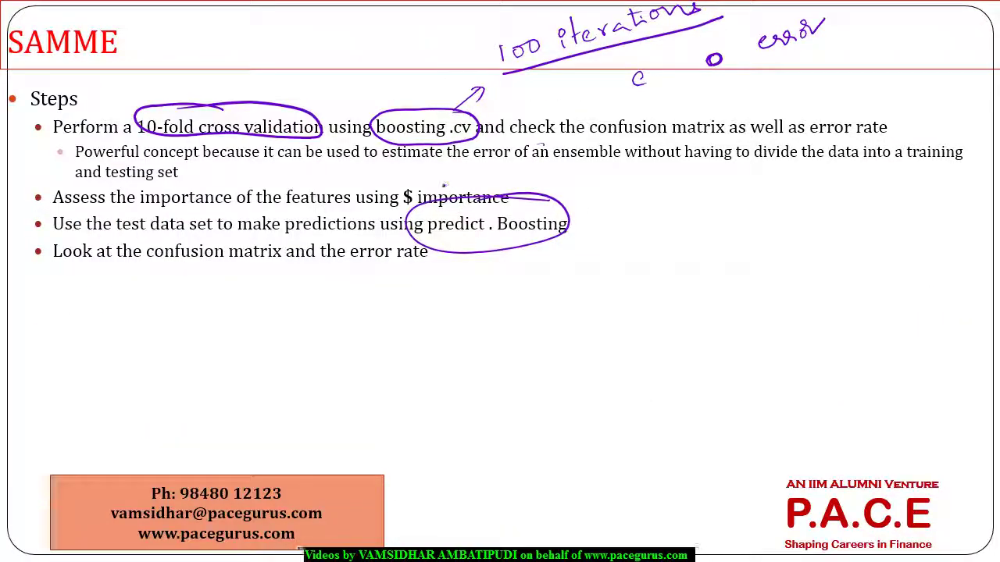
{"action": "key", "text": "e"}
{"action": "left_click_drag", "start_coordinate": [166, 11], "coordinate": [161, 81]}
{"action": "mouse_move", "coordinate": [173, 36]}
{"action": "left_mouse_down"}
{"action": "mouse_move", "coordinate": [166, 54]}
{"action": "mouse_move", "coordinate": [212, 45]}
{"action": "mouse_move", "coordinate": [251, 55]}
{"action": "left_mouse_up"}
{"action": "left_click", "coordinate": [194, 54]}
{"action": "left_click", "coordinate": [234, 54]}
{"action": "mouse_move", "coordinate": [248, 44]}
{"action": "left_mouse_down"}
{"action": "mouse_move", "coordinate": [245, 67]}
{"action": "mouse_move", "coordinate": [255, 70]}
{"action": "left_mouse_up"}
{"action": "left_click", "coordinate": [278, 56]}
{"action": "left_click_drag", "start_coordinate": [273, 17], "coordinate": [270, 73]}
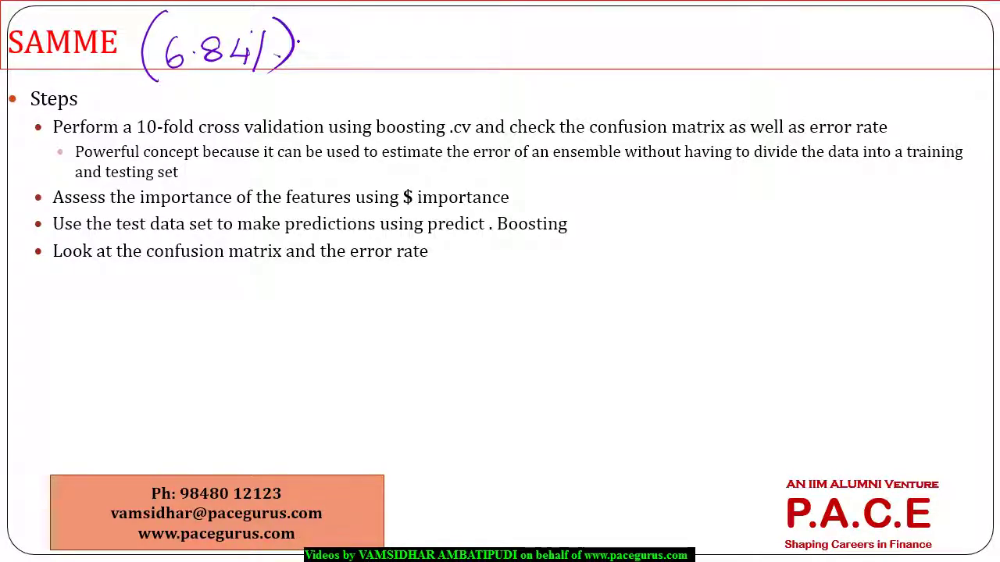
{"action": "key", "text": "alt+Tab"}
{"action": "key", "text": "alt+Tab"}
{"action": "key", "text": "alt+Tab"}
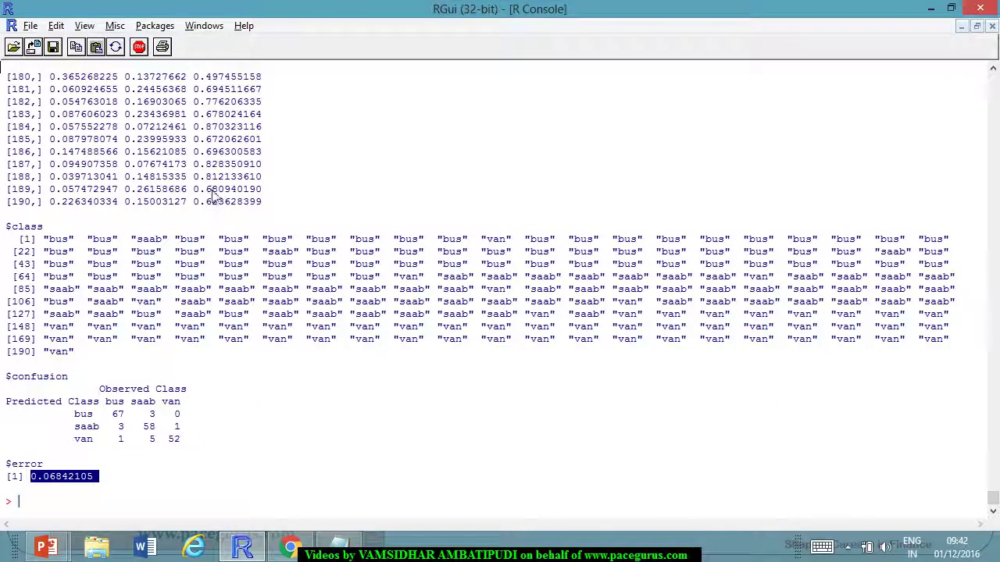
- Switch to Notepad, add the line pred<-predict.boosting(fit,newdata = testdata) below the fitcv command, and maximize the window
{"action": "left_click", "coordinate": [339, 545]}
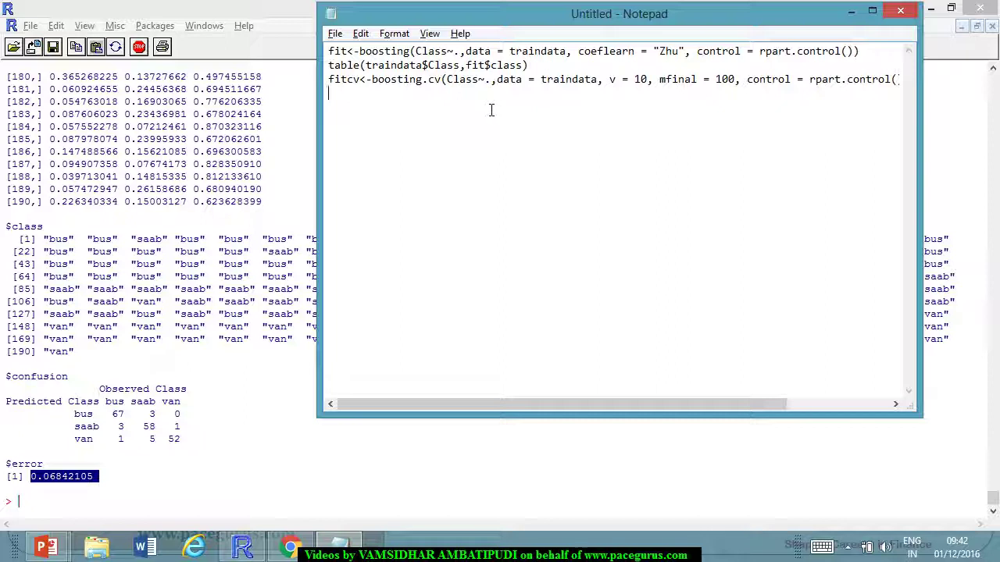
{"action": "type", "text": "pred"}
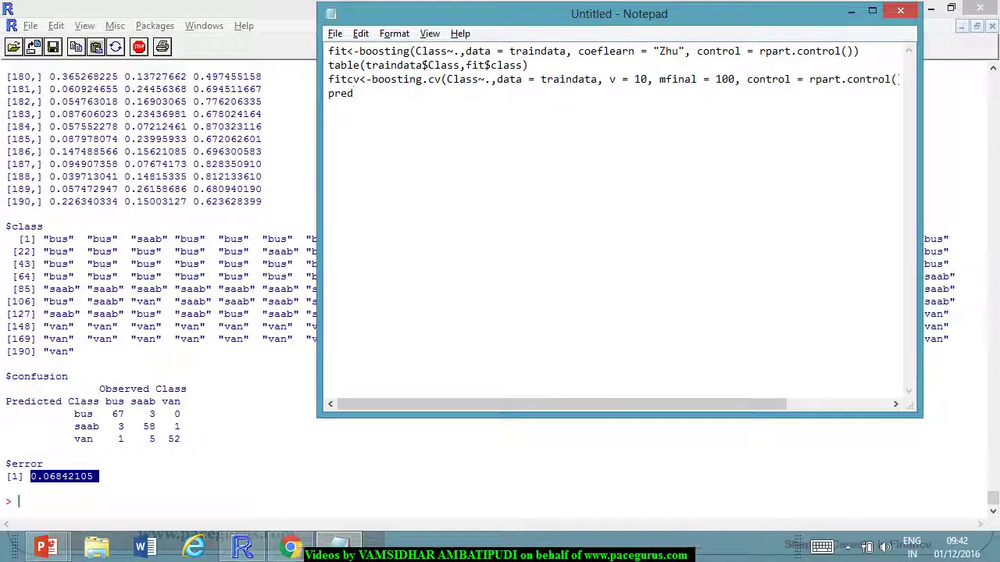
{"action": "type", "text": "<-predict.boosting"}
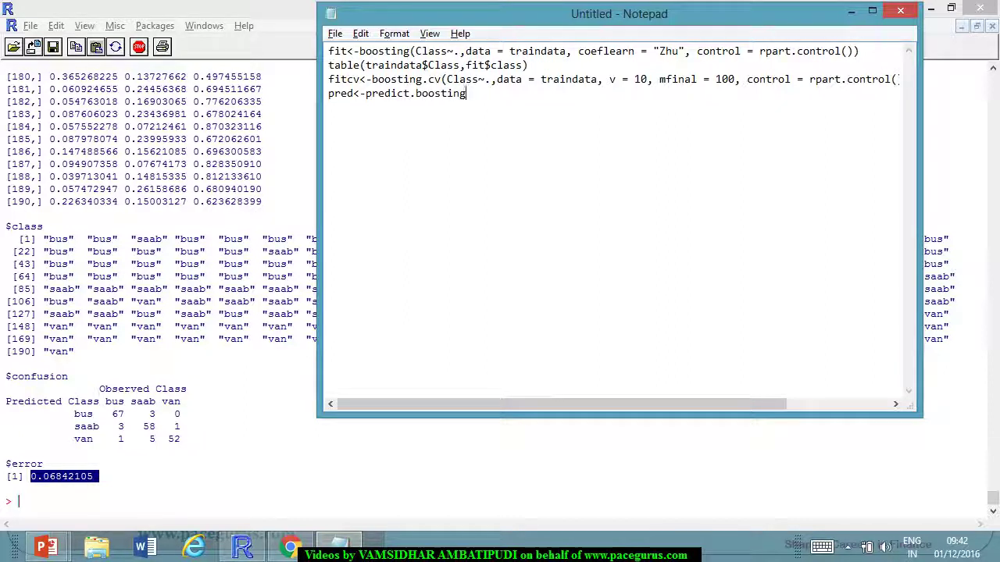
{"action": "type", "text": "(fit,newdata =ast"}
{"action": "key", "text": "BackSpace"}
{"action": "key", "text": "BackSpace"}
{"action": "key", "text": "BackSpace"}
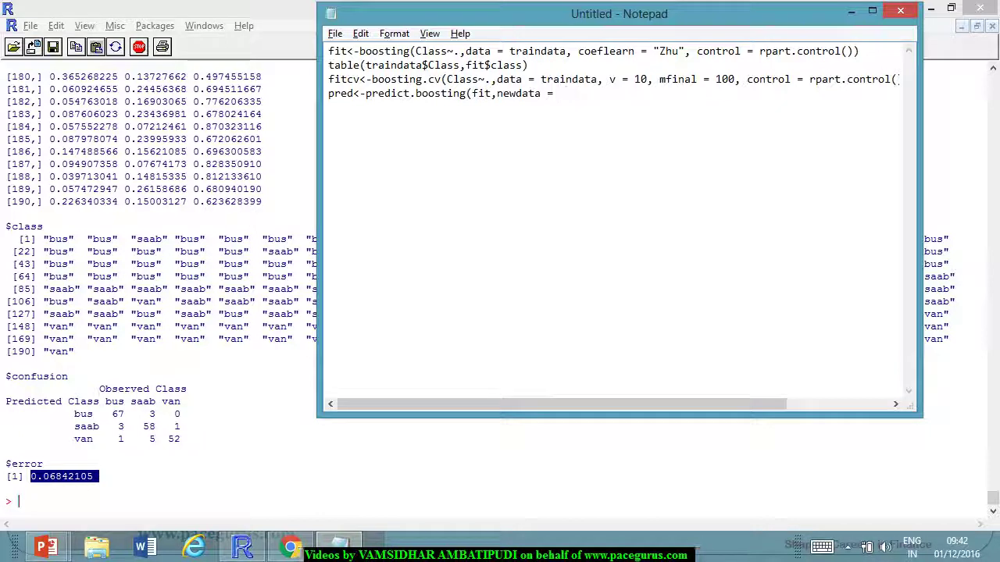
{"action": "type", "text": "test"}
{"action": "type", "text": "d"}
{"action": "key", "text": "BackSpace"}
{"action": "type", "text": "tdata"}
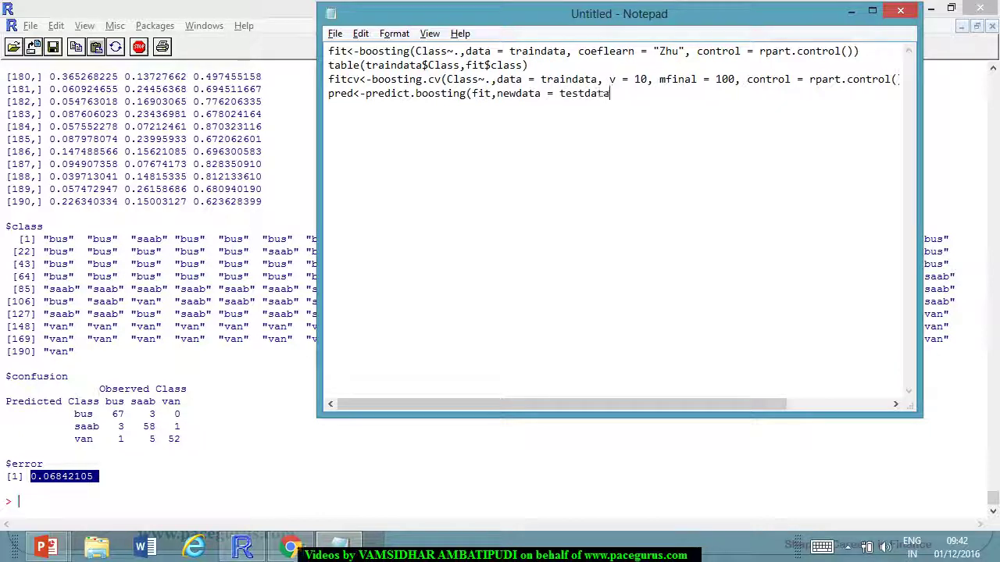
{"action": "type", "text": ")"}
{"action": "left_click", "coordinate": [483, 155]}
{"action": "left_click", "coordinate": [873, 11]}
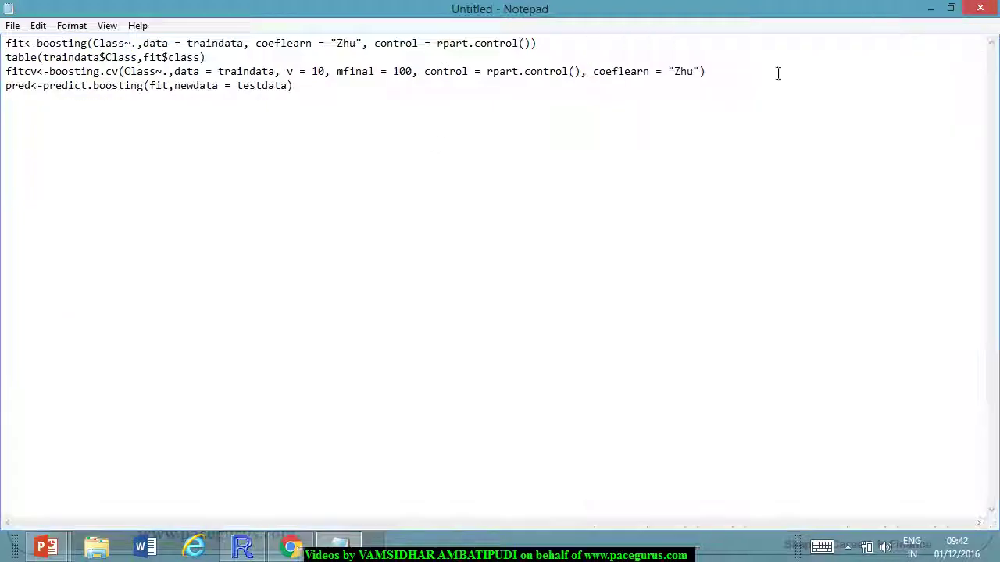
- Switch to the PowerPoint slide show and draw a check mark beside the handwritten (6.84%) on the SAMME slide
{"action": "key", "text": "alt+Tab"}
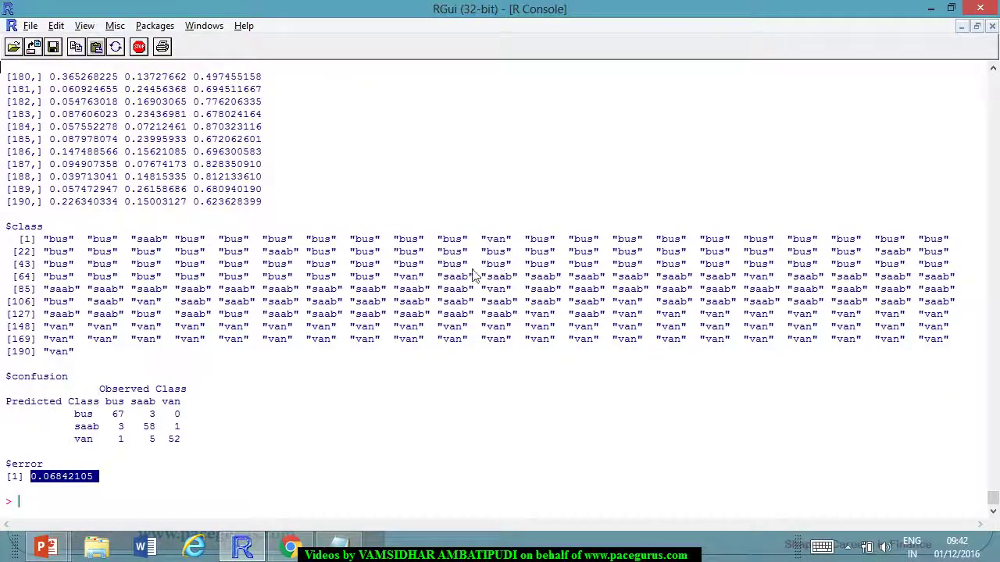
{"action": "key", "text": "alt+Tab"}
{"action": "key", "text": "alt+Tab"}
{"action": "key", "text": "alt+Tab"}
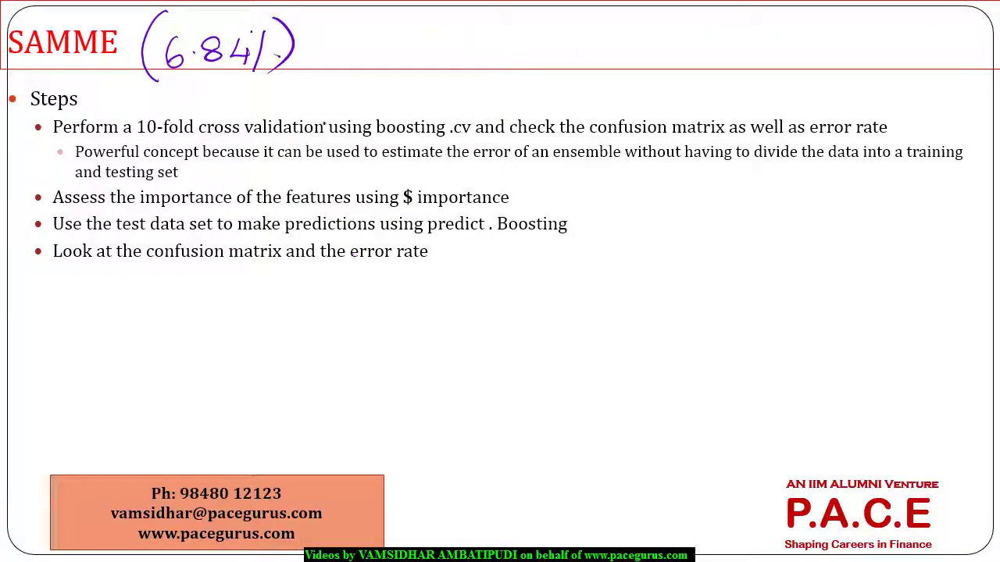
{"action": "left_click_drag", "start_coordinate": [305, 59], "coordinate": [394, 43]}
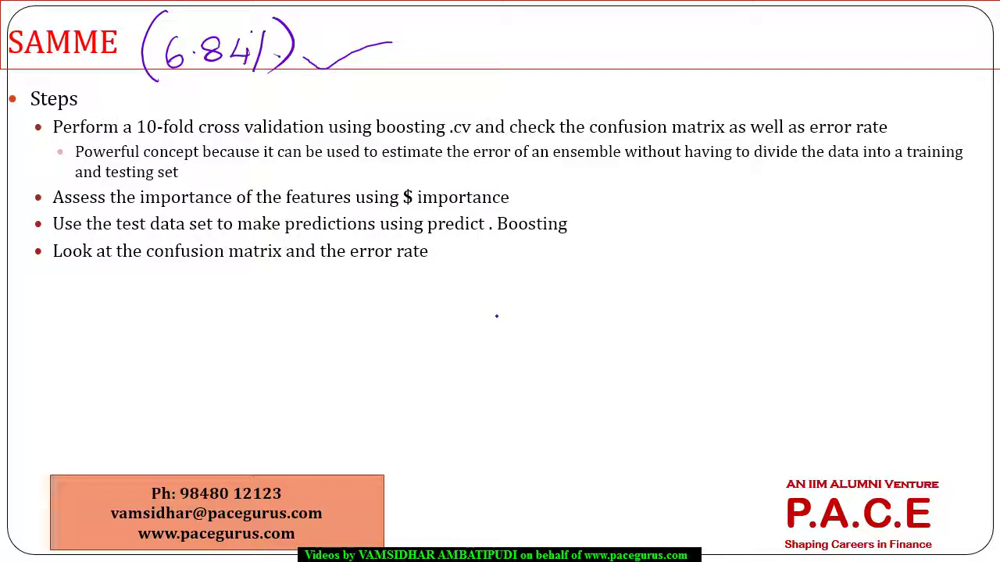
- Go back to the Breiman's Extension slide, circle its title, the alpha term and coeflearn =" Breiman ", and bracket the list of steps
{"action": "key", "text": "Left"}
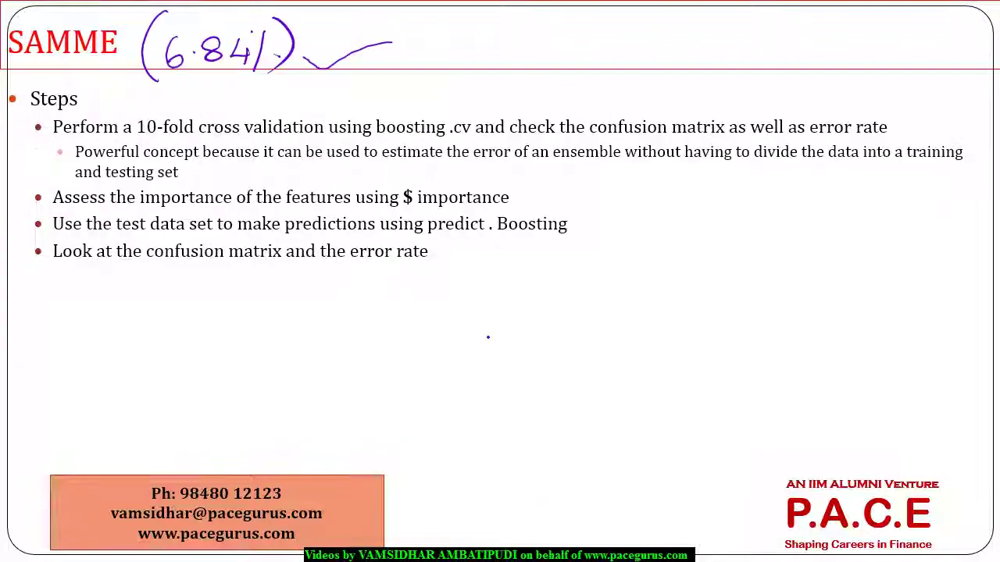
{"action": "key", "text": "Left"}
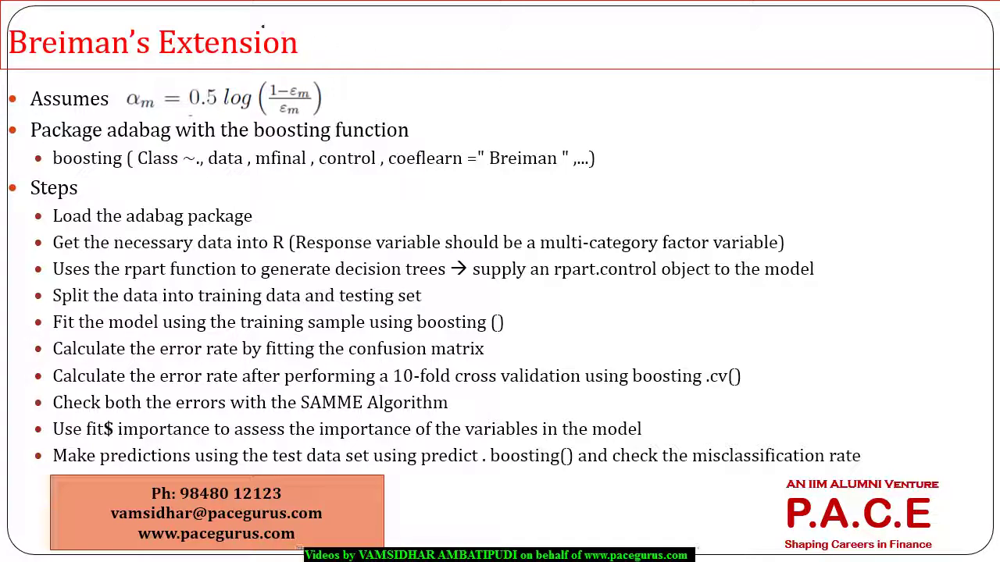
{"action": "mouse_move", "coordinate": [286, 31]}
{"action": "left_mouse_down"}
{"action": "mouse_move", "coordinate": [62, 35]}
{"action": "mouse_move", "coordinate": [258, 67]}
{"action": "mouse_move", "coordinate": [301, 8]}
{"action": "mouse_move", "coordinate": [305, 34]}
{"action": "left_mouse_up"}
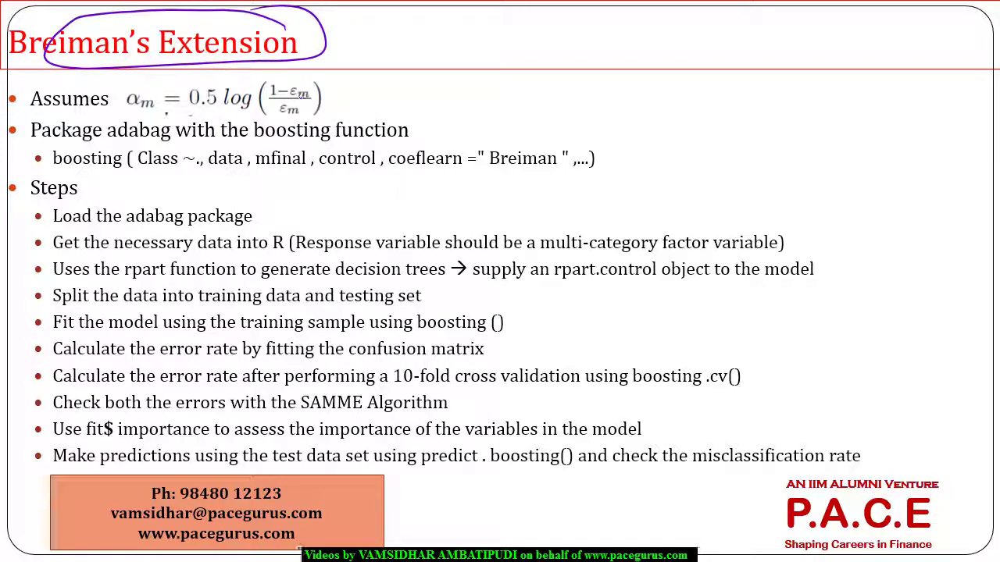
{"action": "mouse_move", "coordinate": [153, 92]}
{"action": "left_mouse_down"}
{"action": "mouse_move", "coordinate": [121, 95]}
{"action": "mouse_move", "coordinate": [161, 86]}
{"action": "mouse_move", "coordinate": [160, 115]}
{"action": "left_mouse_up"}
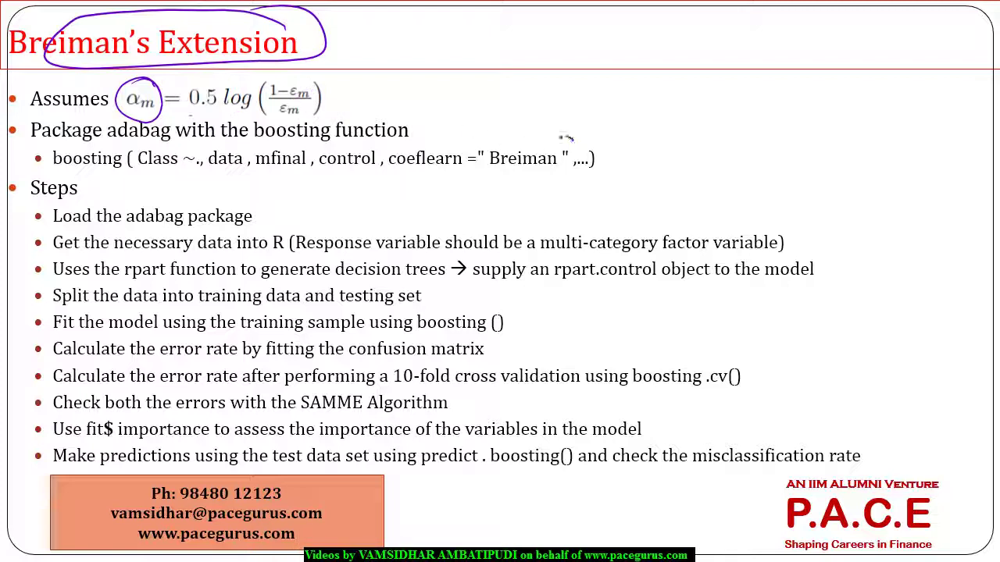
{"action": "mouse_move", "coordinate": [566, 138]}
{"action": "left_mouse_down"}
{"action": "mouse_move", "coordinate": [390, 166]}
{"action": "mouse_move", "coordinate": [569, 178]}
{"action": "mouse_move", "coordinate": [469, 139]}
{"action": "left_mouse_up"}
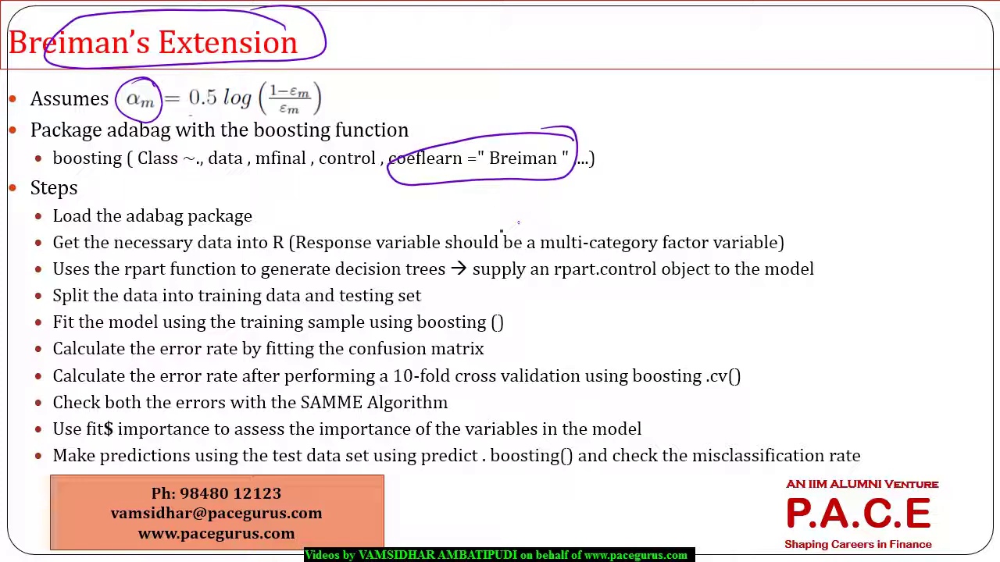
{"action": "mouse_move", "coordinate": [634, 289]}
{"action": "left_mouse_down"}
{"action": "mouse_move", "coordinate": [669, 303]}
{"action": "mouse_move", "coordinate": [634, 411]}
{"action": "mouse_move", "coordinate": [567, 473]}
{"action": "left_mouse_up"}
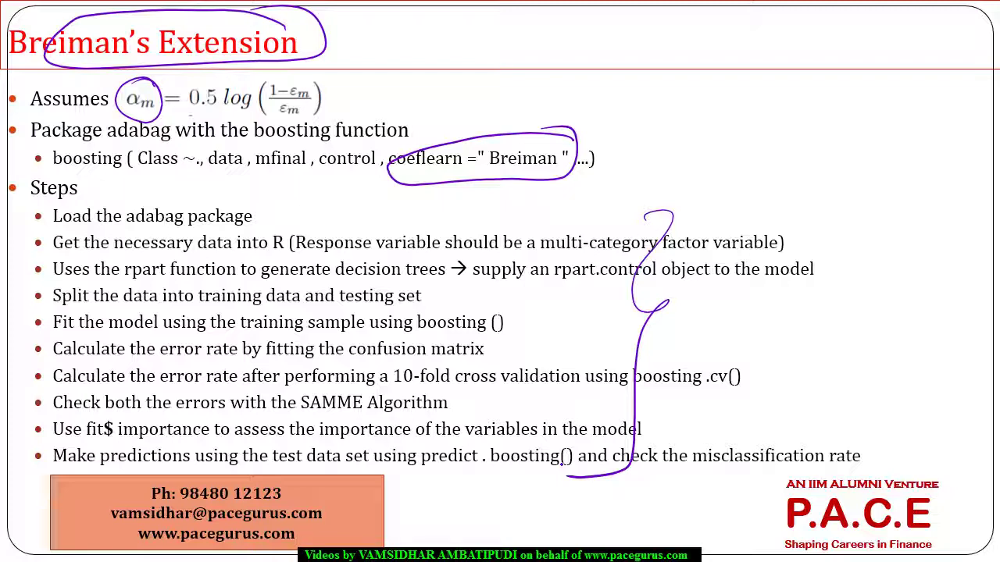
- Switch to the R console, look back through the pred output to its end, and clear the highlight on the error rate
{"action": "key", "text": "alt+Tab"}
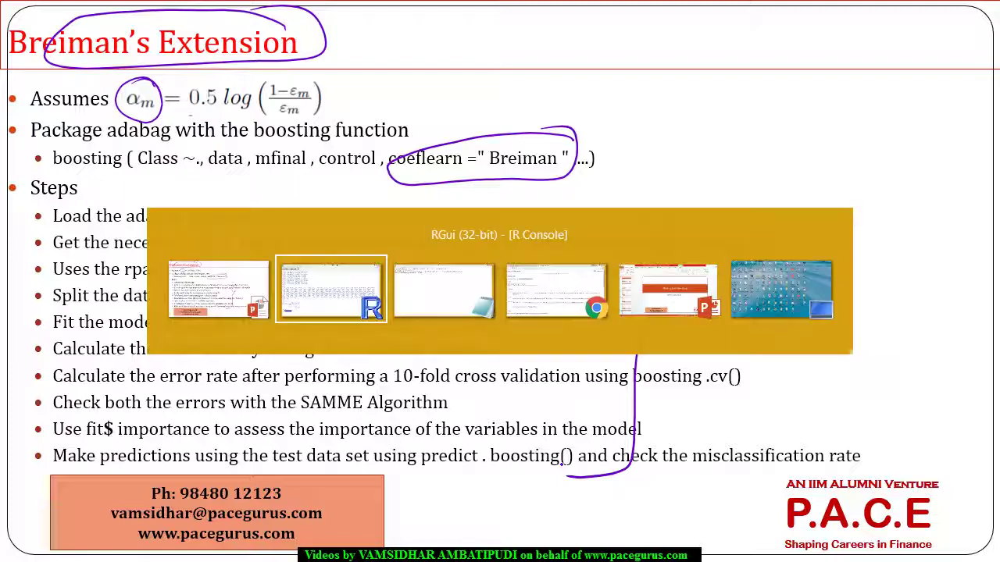
{"action": "scroll", "coordinate": [469, 466], "scroll_direction": "up", "scroll_amount": 20}
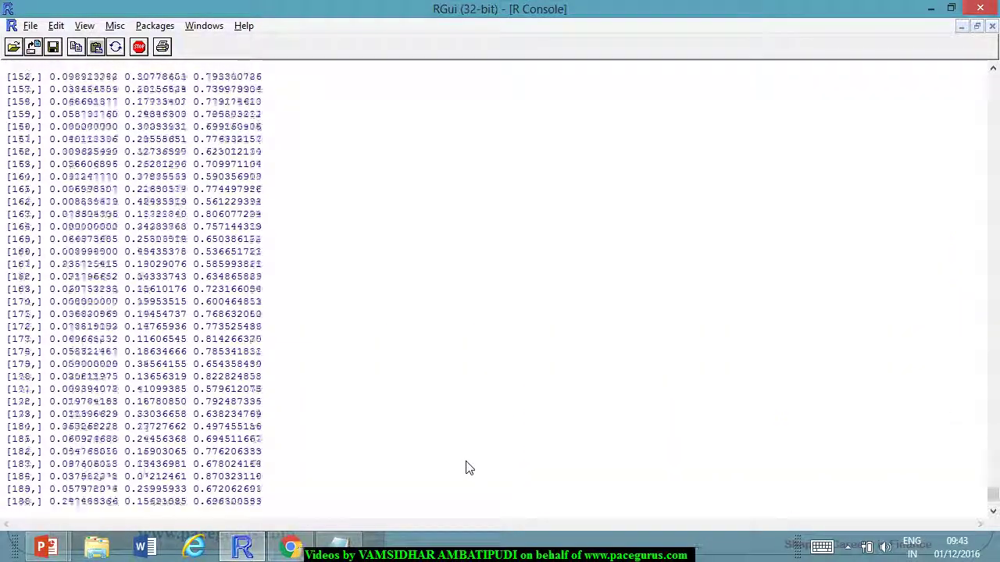
{"action": "scroll", "coordinate": [461, 472], "scroll_direction": "up", "scroll_amount": 20}
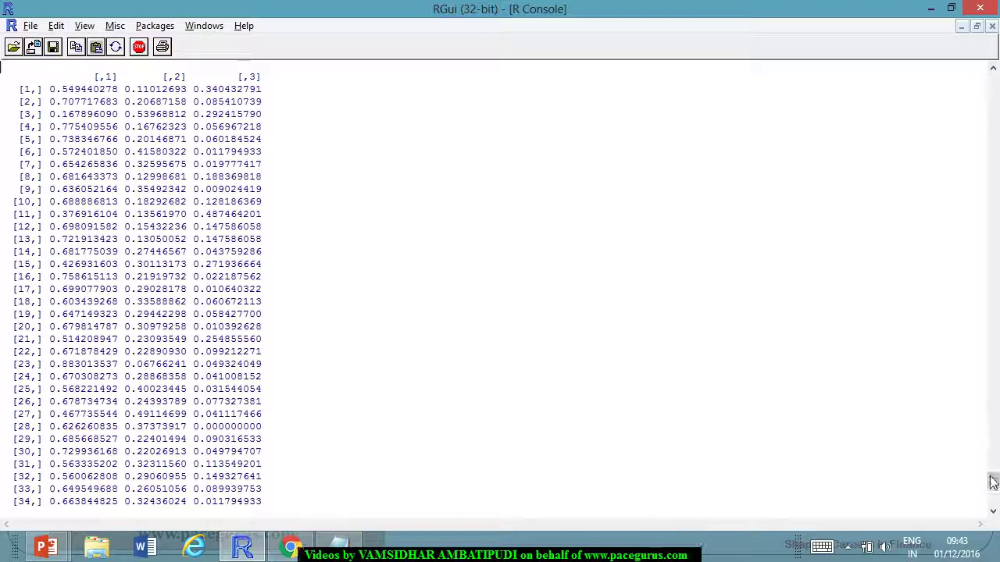
{"action": "left_click_drag", "start_coordinate": [993, 479], "coordinate": [993, 499]}
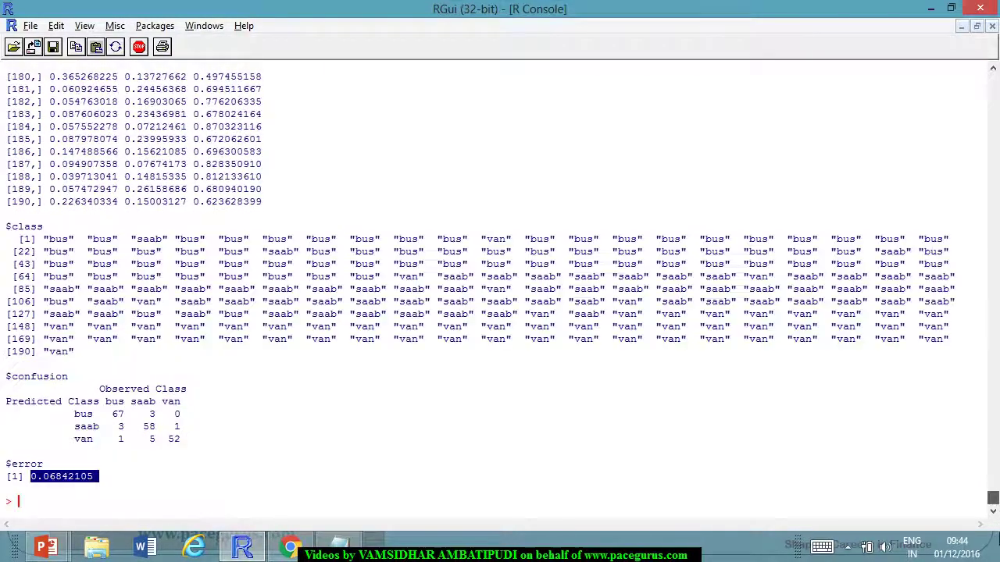
{"action": "left_click", "coordinate": [141, 482]}
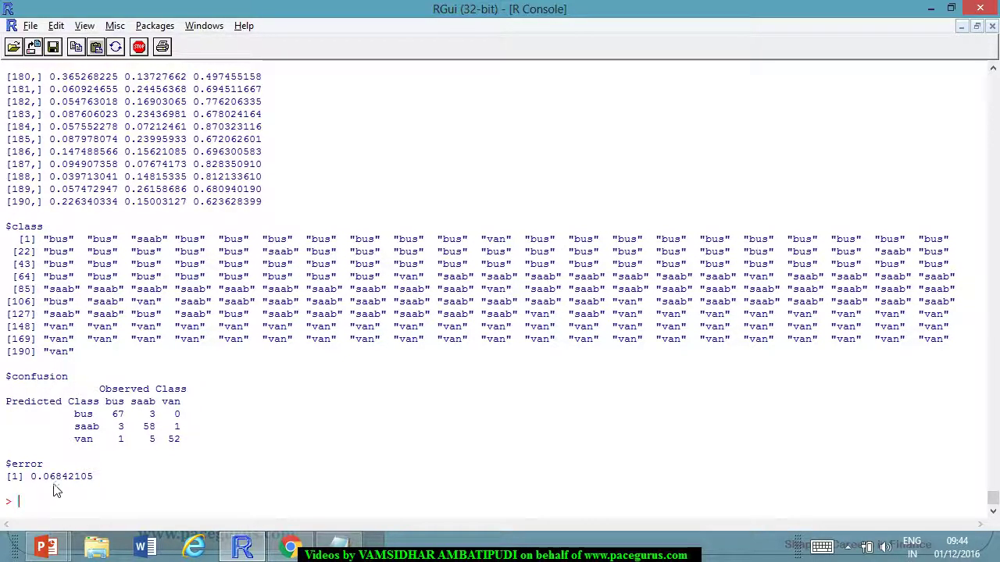
{"action": "key", "text": "alt+Tab"}
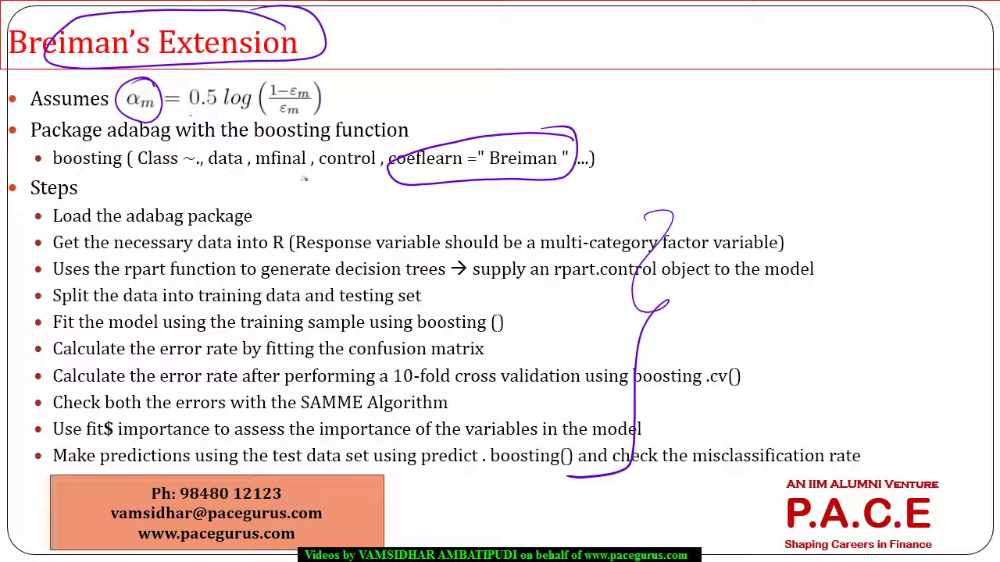
{"action": "key", "text": "alt+Tab"}
{"action": "left_click", "coordinate": [341, 546]}
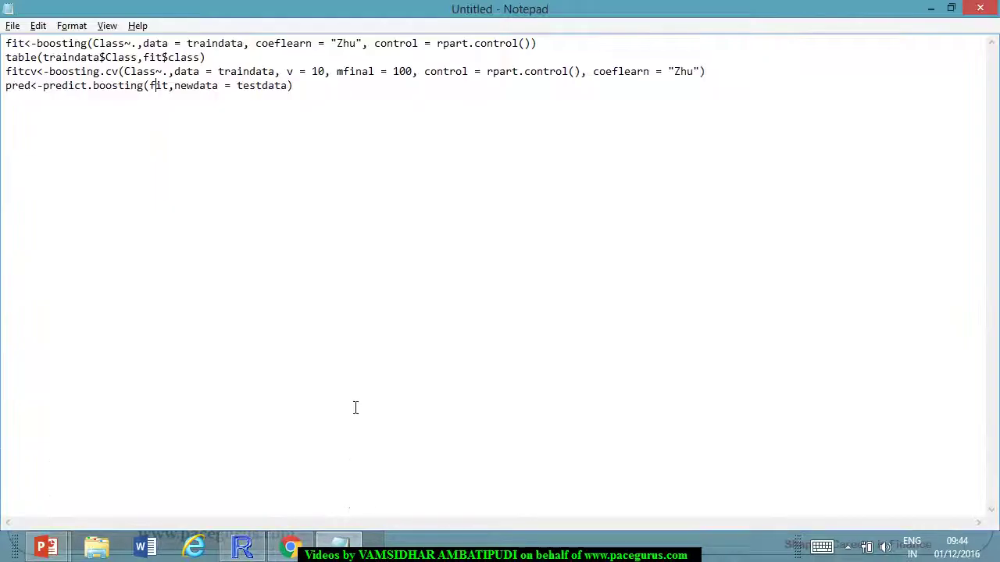
{"action": "key", "text": "alt+Tab"}
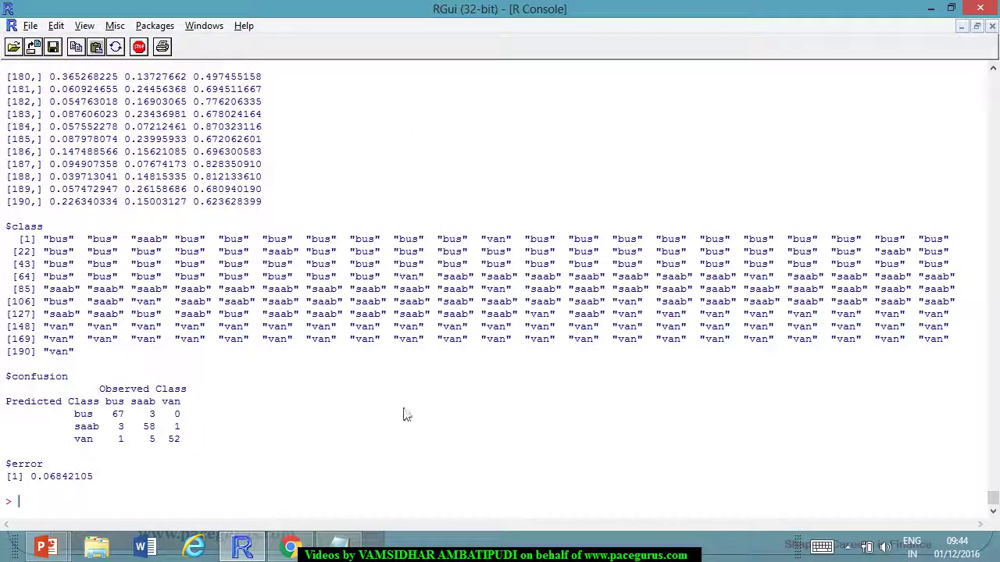
- Switch to Notepad and replace the coeflearn value in the fit<-boosting command with "Breiman"
{"action": "mouse_move", "coordinate": [350, 544]}
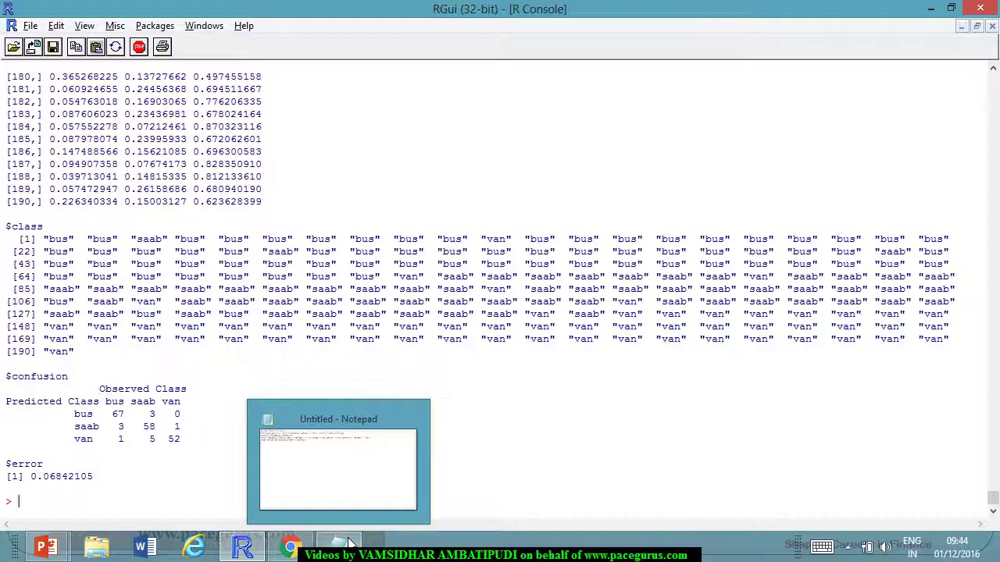
{"action": "left_click", "coordinate": [349, 545]}
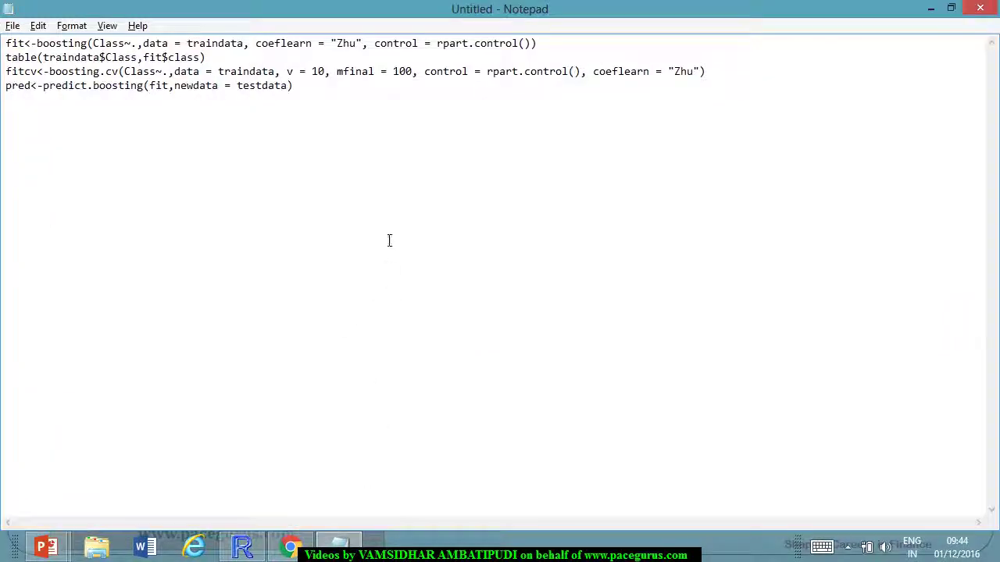
{"action": "left_click_drag", "start_coordinate": [338, 42], "coordinate": [359, 46]}
{"action": "type", "text": "Brei"}
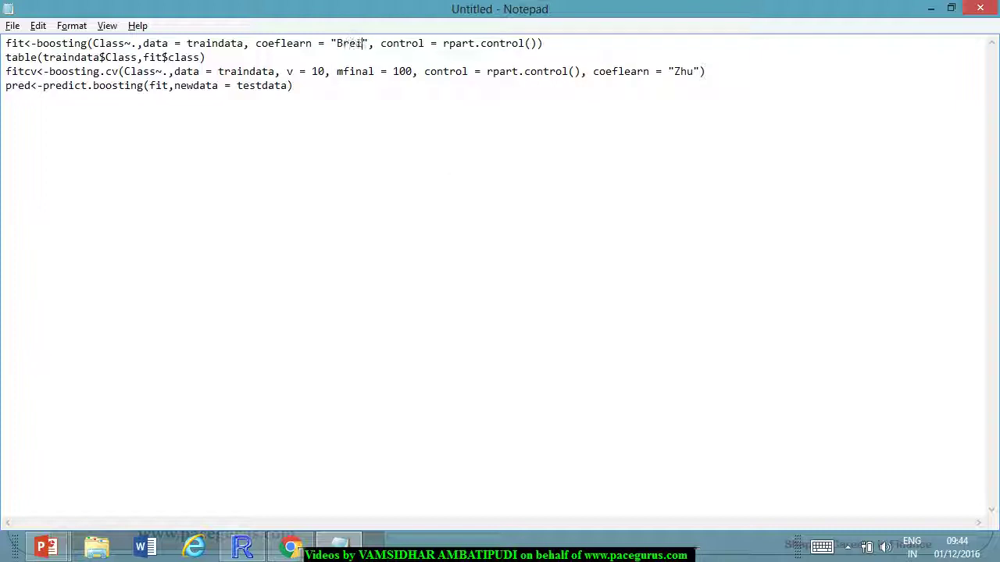
{"action": "type", "text": "man"}
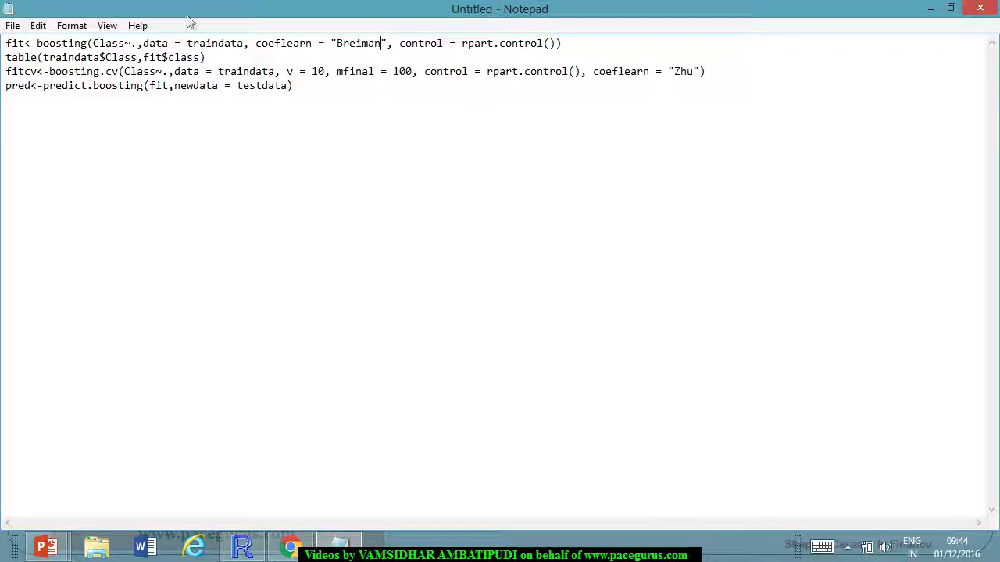
- Copy the complete fit<-boosting command with coeflearn = "Breiman" from Notepad and run it in the R console
{"action": "double_click", "coordinate": [14, 44]}
{"action": "left_click_drag", "start_coordinate": [39, 50], "coordinate": [563, 44]}
{"action": "key", "text": "ctrl+c"}
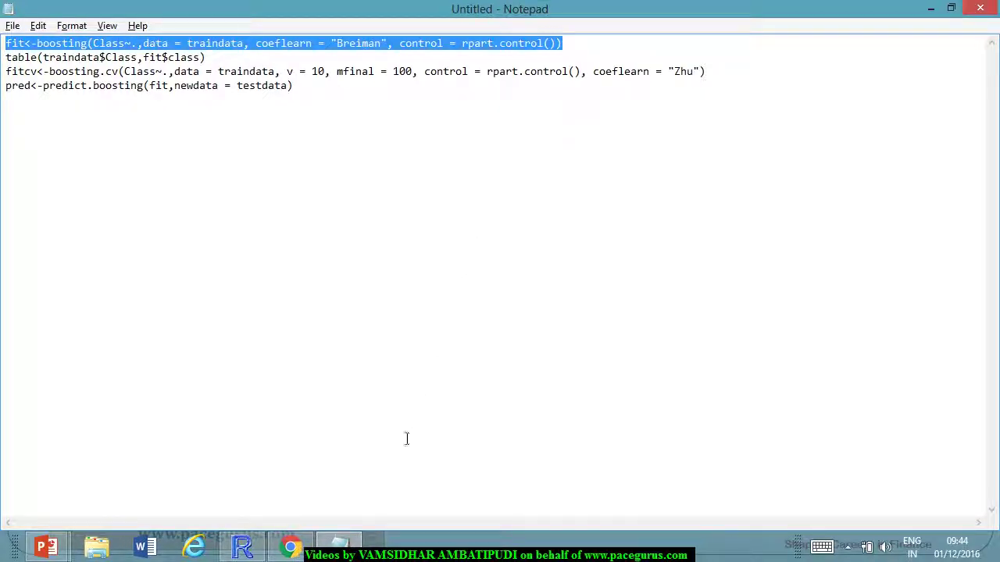
{"action": "key", "text": "alt+Tab"}
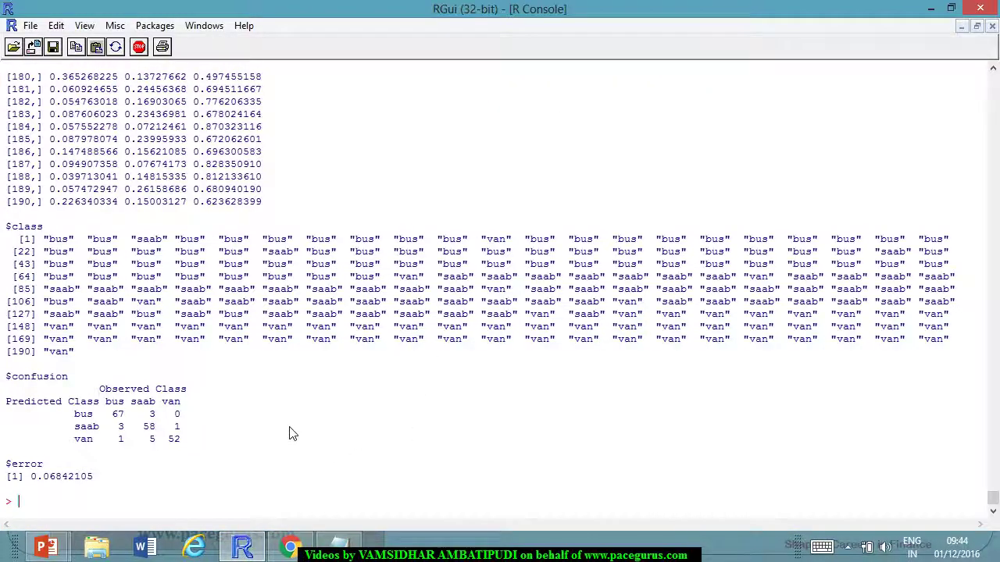
{"action": "key", "text": "ctrl+v"}
{"action": "key", "text": "Return"}
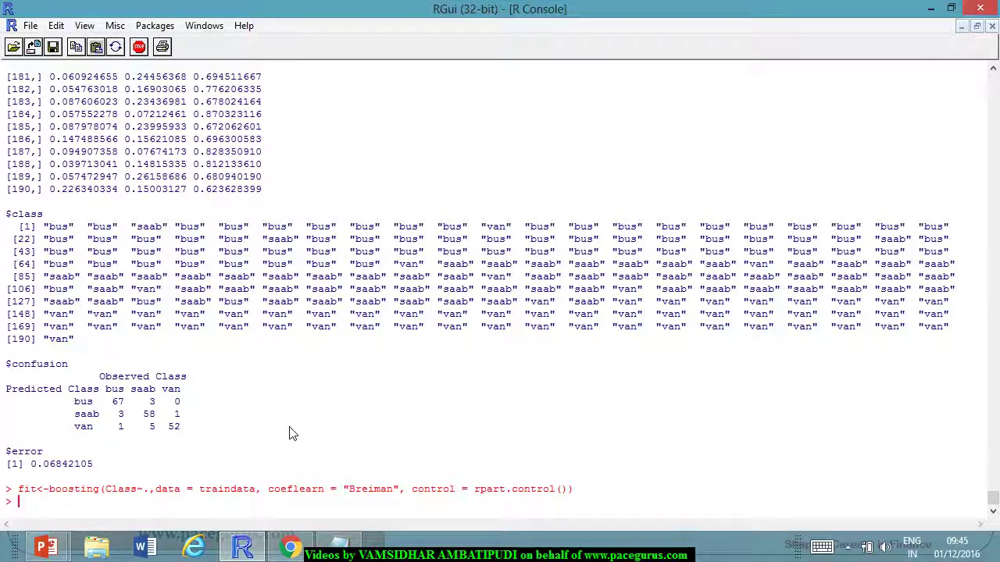
- Print the fit object and review its output, from the term attributes and labels to the boosting call and class summary
{"action": "type", "text": "fit"}
{"action": "key", "text": "Return"}
{"action": "scroll", "coordinate": [181, 289], "scroll_direction": "up", "scroll_amount": 10}
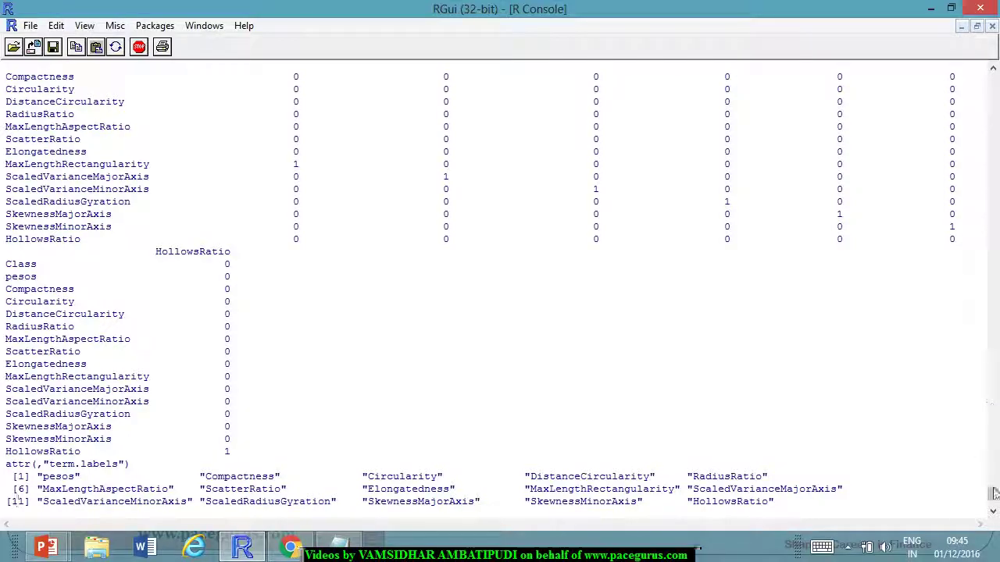
{"action": "mouse_move", "coordinate": [994, 494]}
{"action": "left_mouse_down"}
{"action": "mouse_move", "coordinate": [995, 467]}
{"action": "mouse_move", "coordinate": [993, 505]}
{"action": "left_mouse_up"}
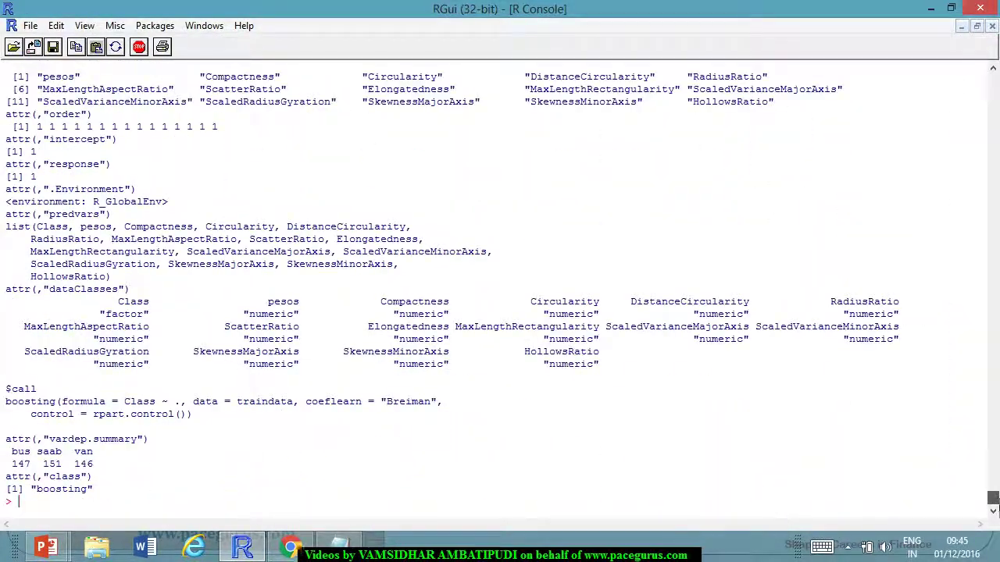
{"action": "scroll", "coordinate": [179, 398], "scroll_direction": "up", "scroll_amount": 6}
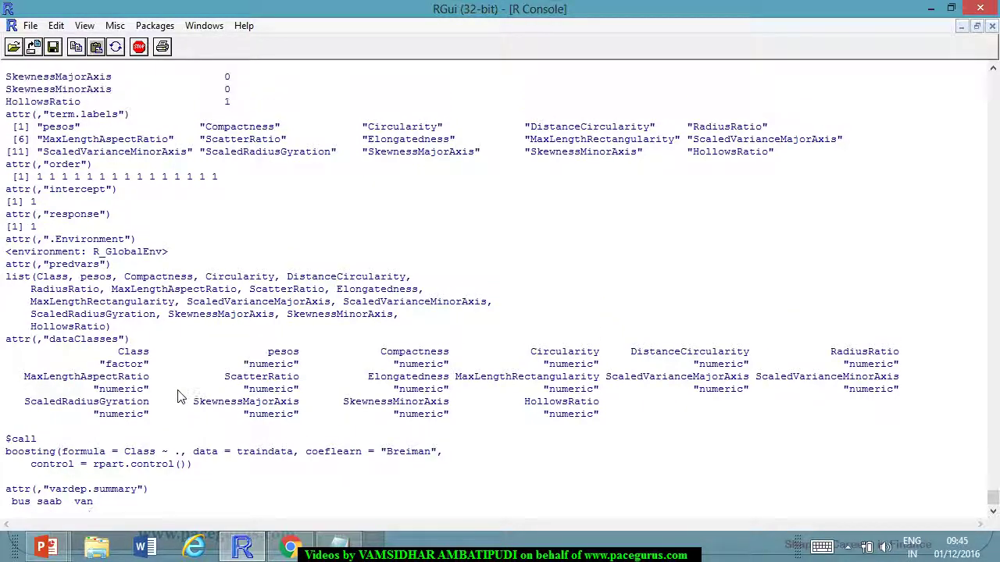
{"action": "scroll", "coordinate": [178, 398], "scroll_direction": "up", "scroll_amount": 7}
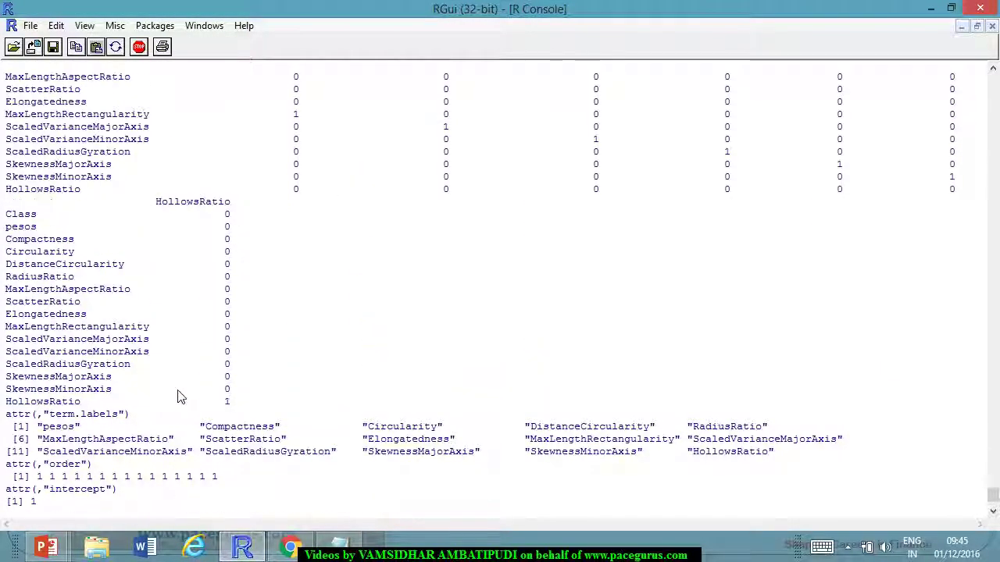
{"action": "left_click_drag", "start_coordinate": [994, 489], "coordinate": [994, 504]}
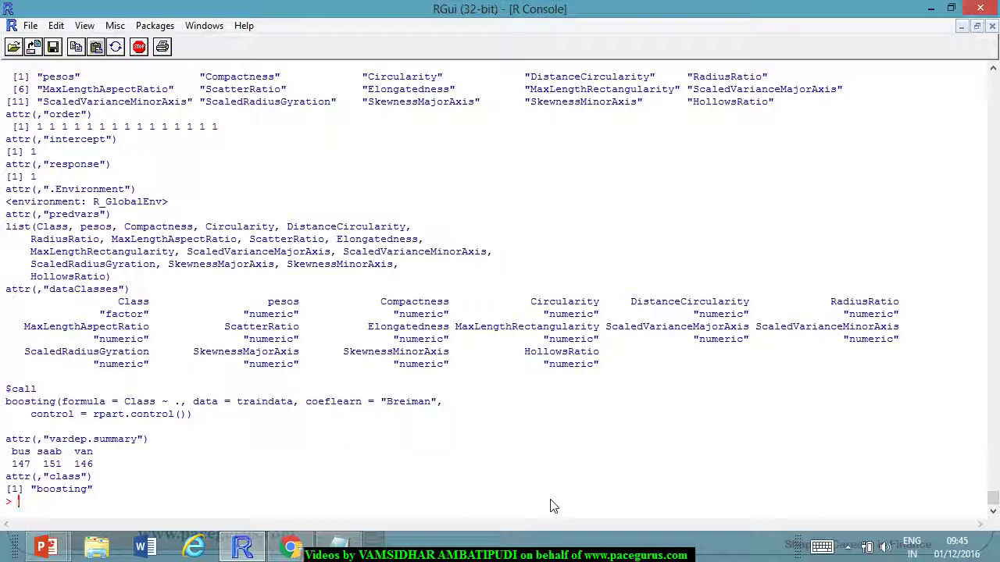
- Print the boosting model's tree weights with fit$weights and its predicted classes with fit$class
{"action": "type", "text": "fit$ww"}
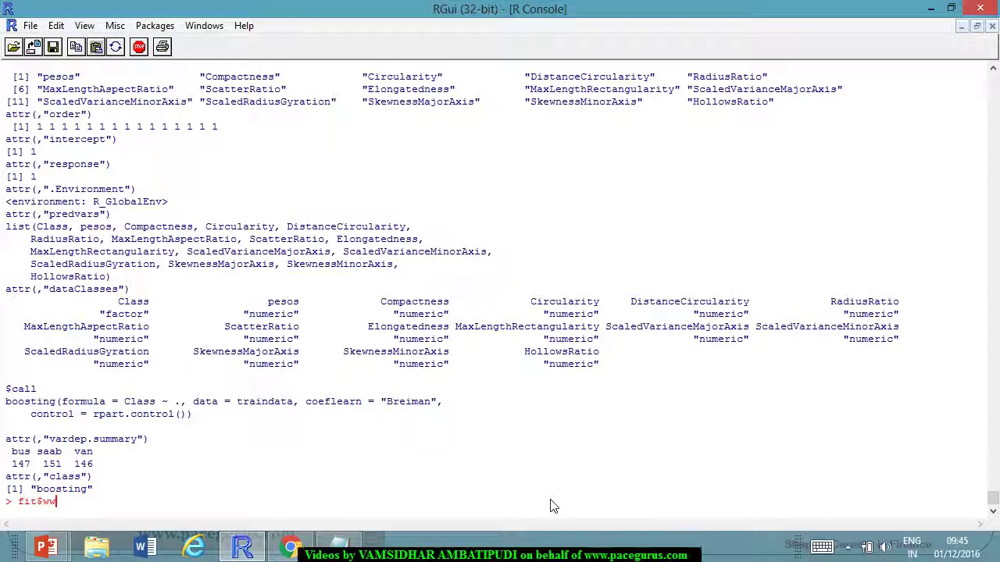
{"action": "key", "text": "BackSpace"}
{"action": "type", "text": "eights"}
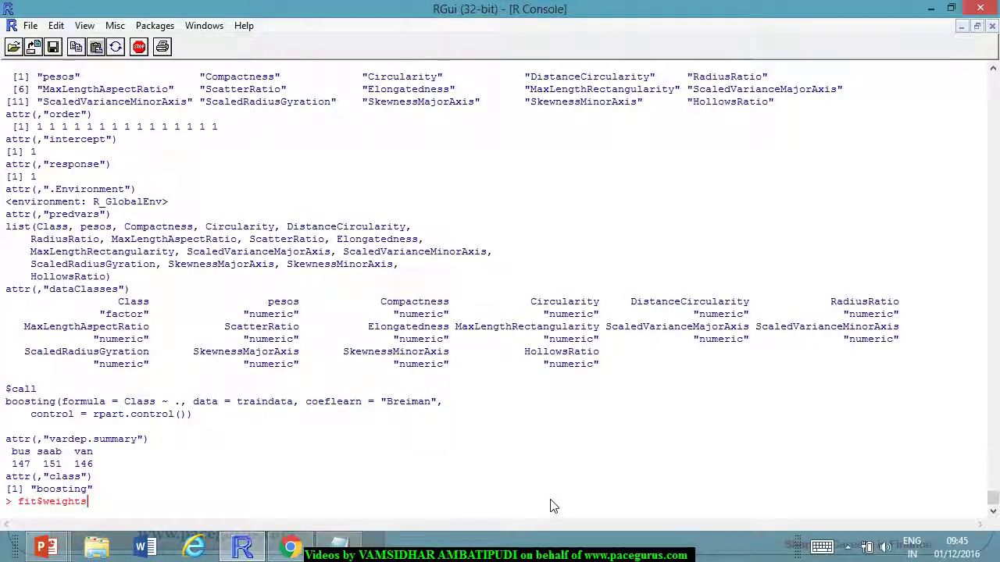
{"action": "key", "text": "Return"}
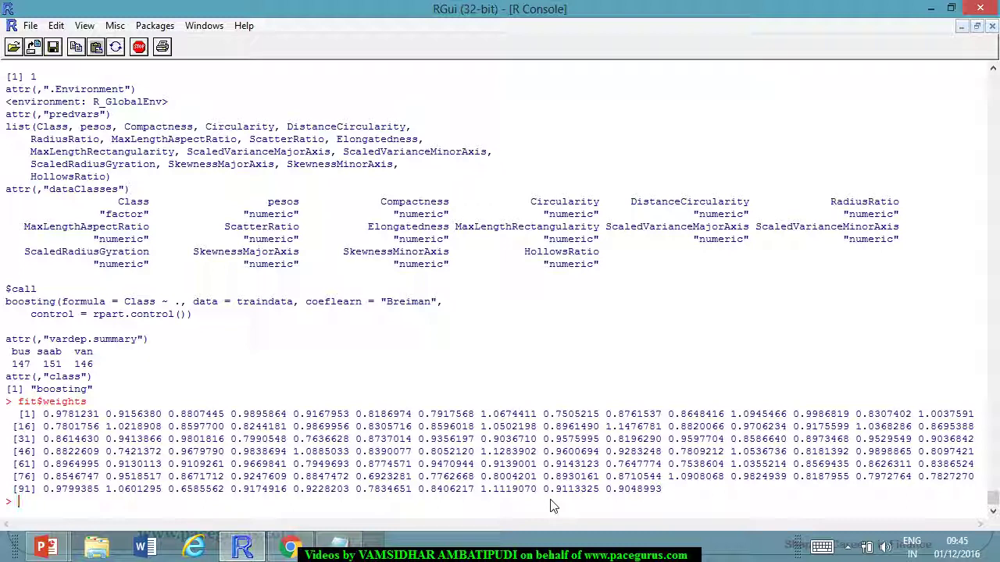
{"action": "type", "text": "fit$class"}
{"action": "key", "text": "Return"}
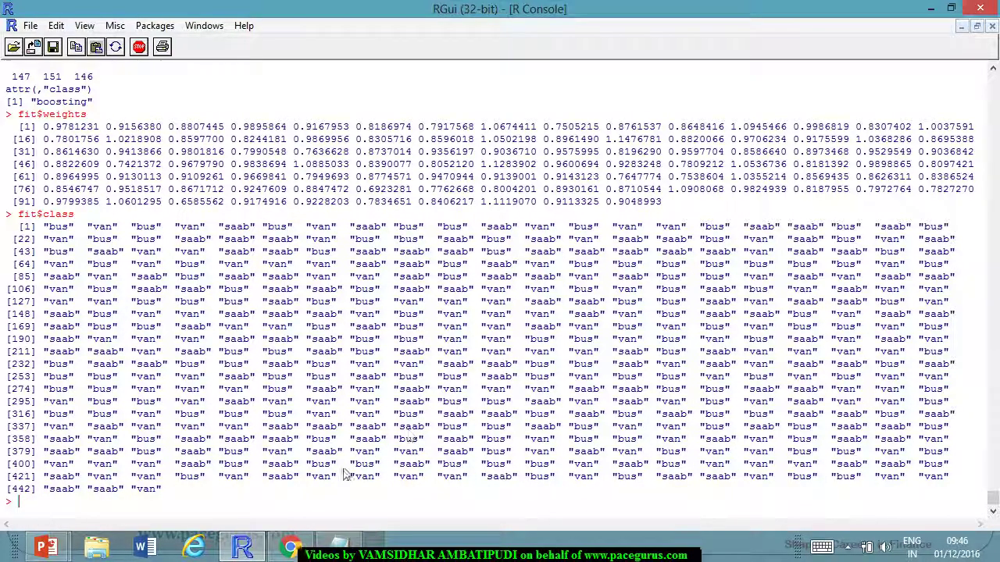
- Copy table(traindata$Class,fit$class) from Notepad and run it in the R console
{"action": "left_click", "coordinate": [344, 545]}
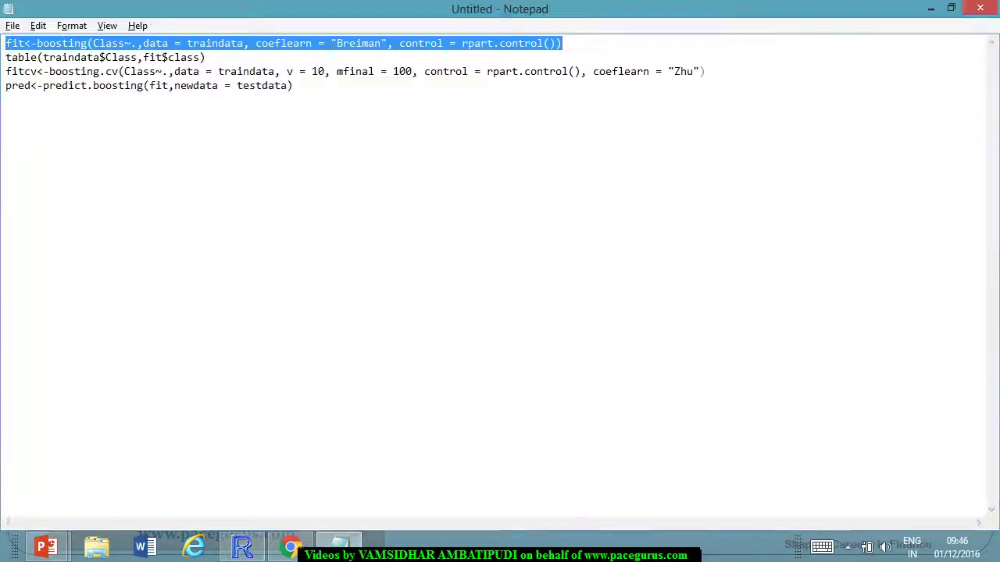
{"action": "left_click_drag", "start_coordinate": [6, 57], "coordinate": [248, 60]}
{"action": "key", "text": "ctrl+c"}
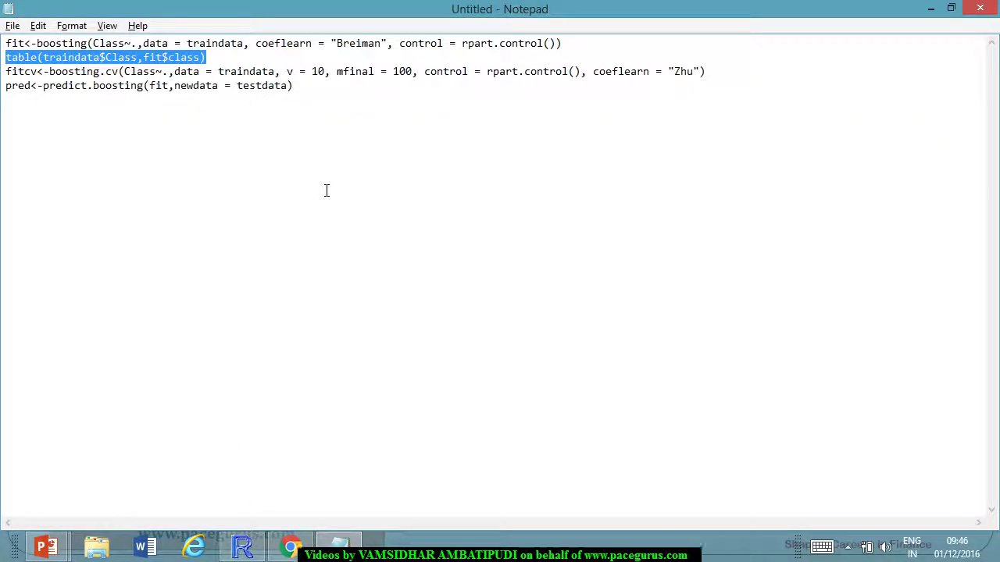
{"action": "key", "text": "alt+Tab"}
{"action": "key", "text": "ctrl+v"}
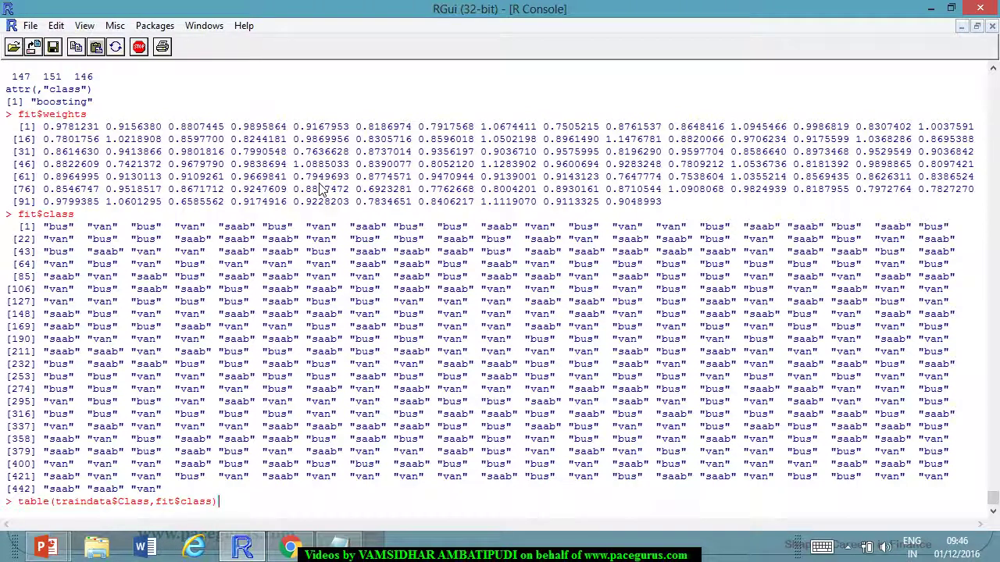
{"action": "key", "text": "Return"}
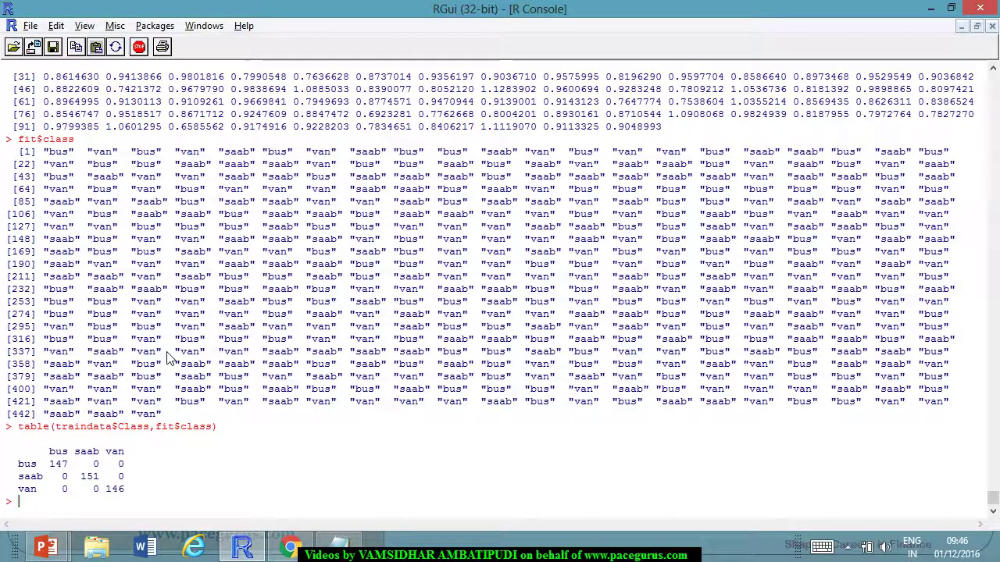
- Switch to Notepad and replace the coeflearn value in the fitcv<-boosting.cv command with "Breiman"
{"action": "key", "text": "alt+Tab"}
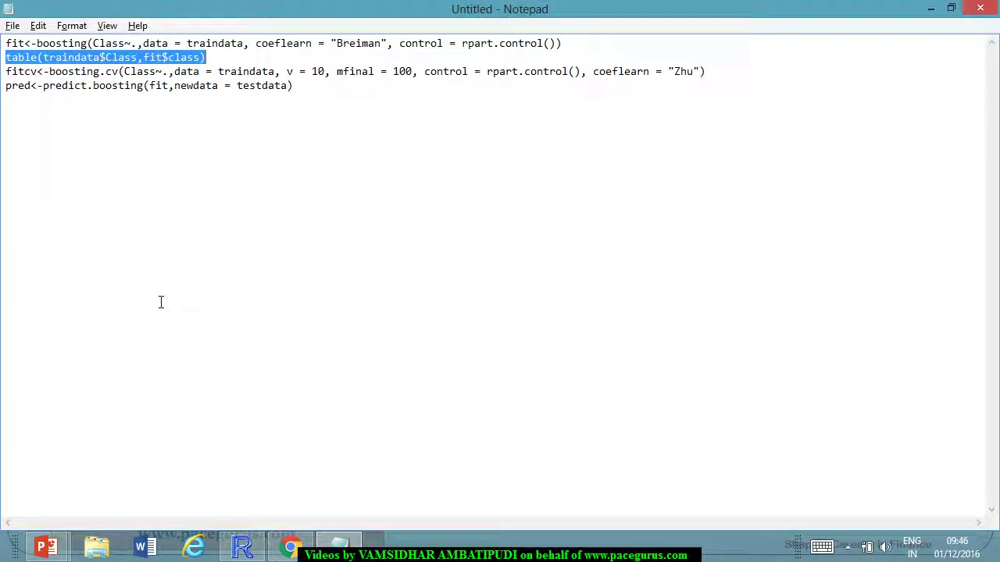
{"action": "left_click", "coordinate": [6, 71]}
{"action": "left_click", "coordinate": [619, 71], "text": "shift"}
{"action": "left_click", "coordinate": [719, 73], "text": "shift"}
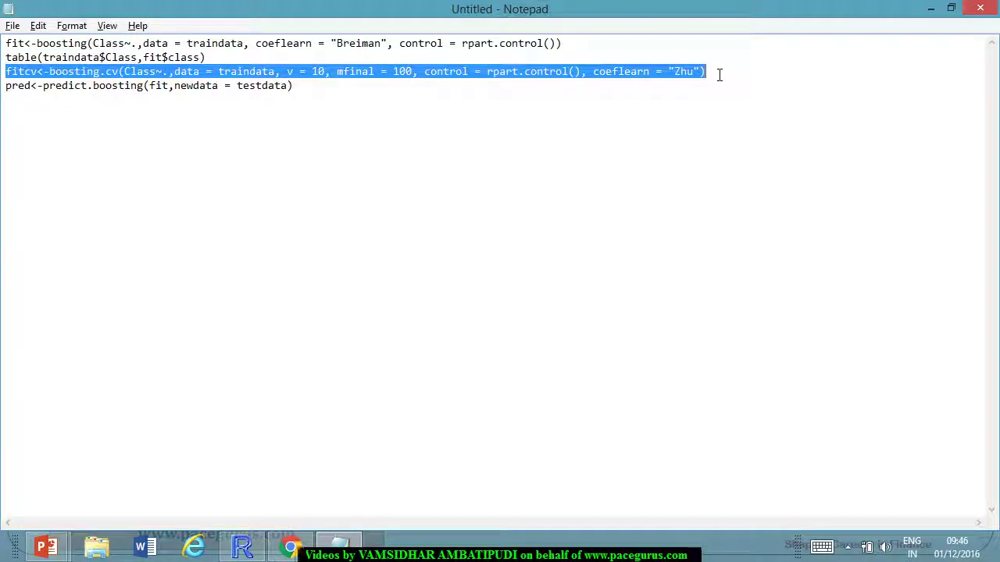
{"action": "key", "text": "Down"}
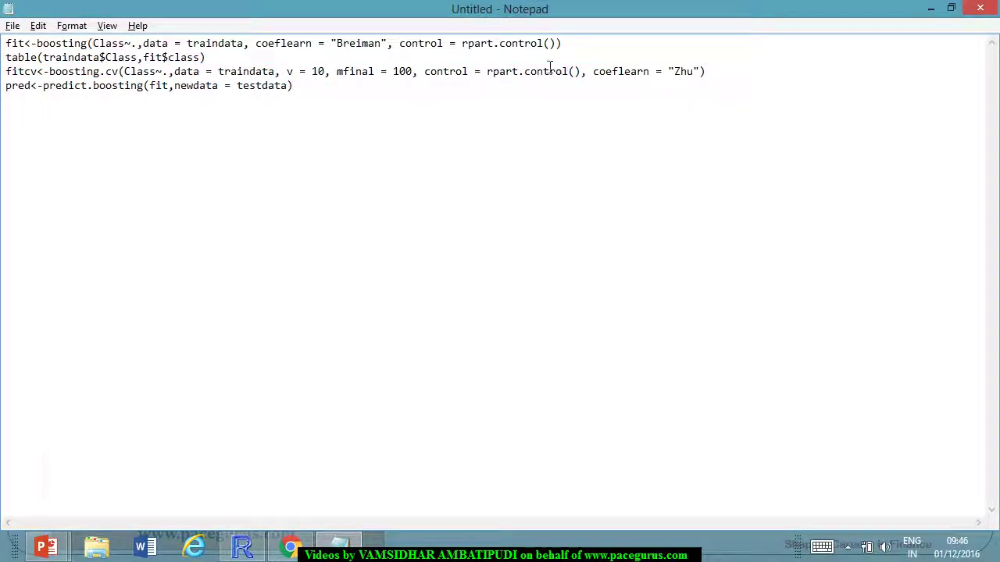
{"action": "double_click", "coordinate": [684, 71]}
{"action": "type", "text": "Breiman"}
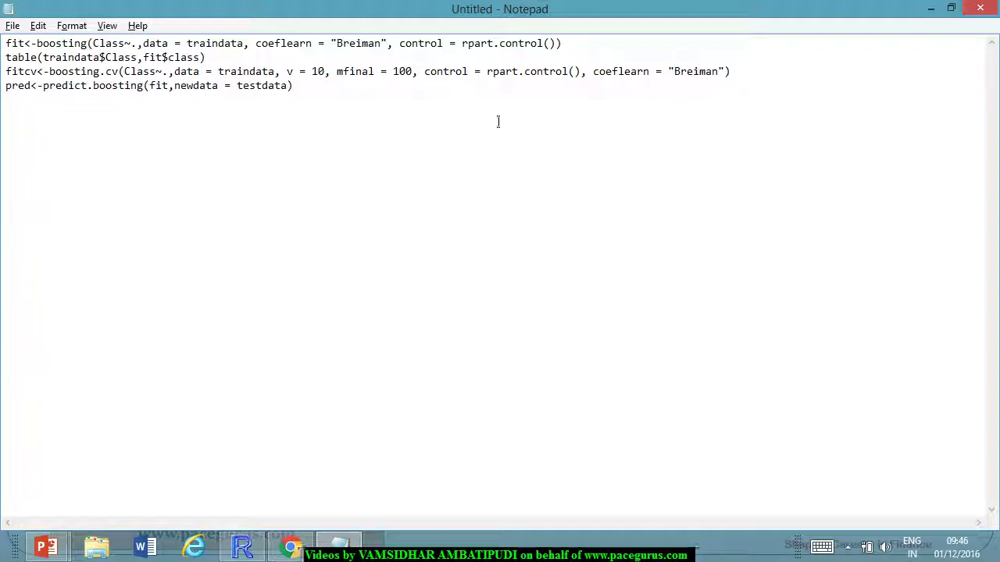
- Copy the complete fitcv<-boosting.cv command with coeflearn = "Breiman" from Notepad and run it in the R console
{"action": "left_click", "coordinate": [8, 75]}
{"action": "left_click_drag", "start_coordinate": [14, 77], "coordinate": [661, 80]}
{"action": "left_click", "coordinate": [742, 68]}
{"action": "key", "text": "shift+Home"}
{"action": "key", "text": "ctrl+c"}
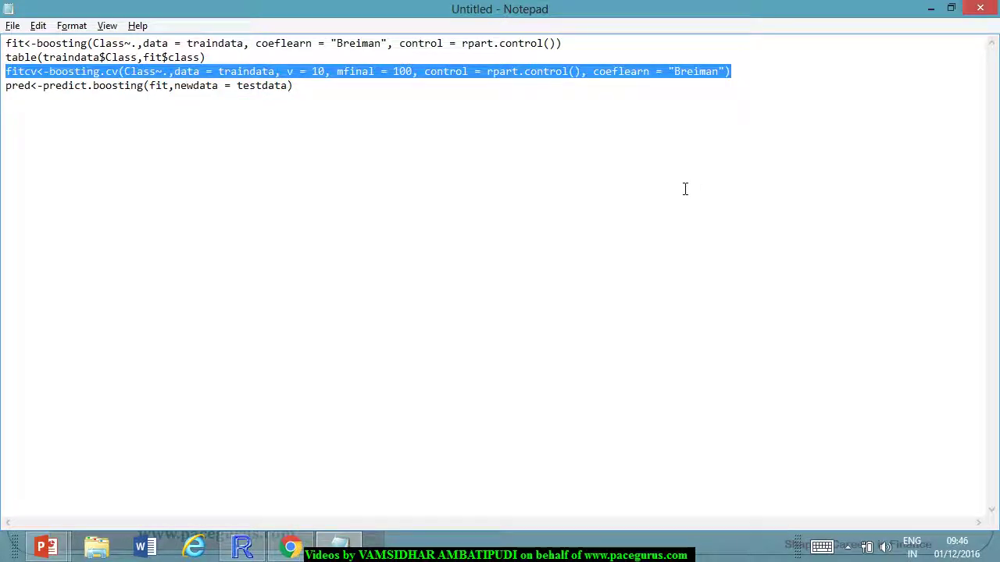
{"action": "key", "text": "alt+Tab"}
{"action": "key", "text": "ctrl+v"}
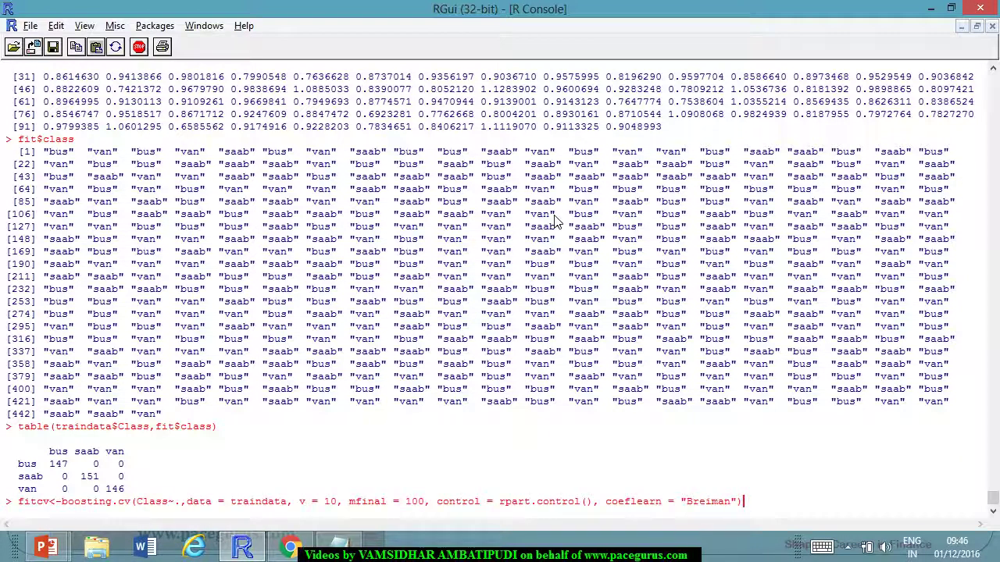
{"action": "key", "text": "Return"}
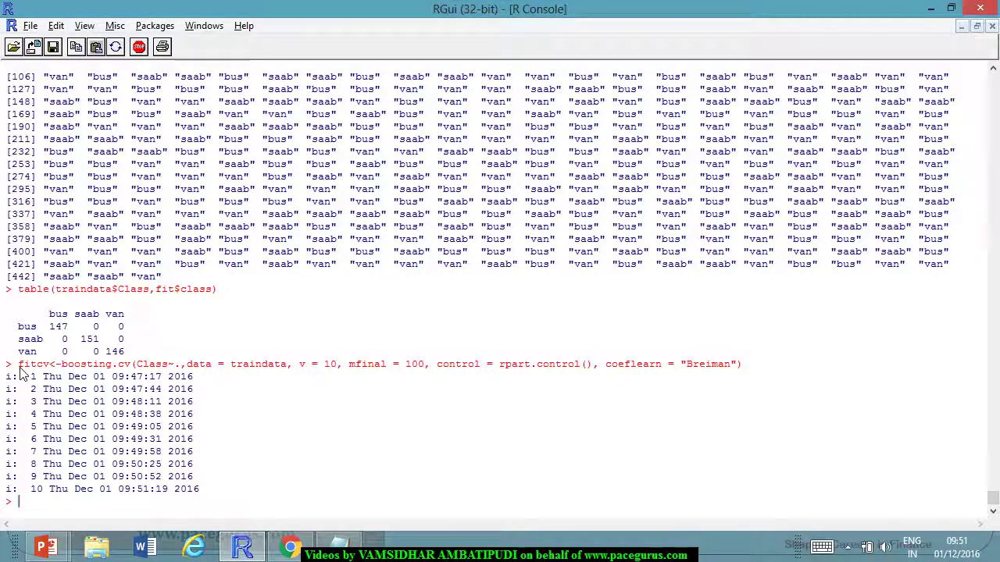
- Print the fitcv object and review its predicted classes, confusion matrix and error rate
{"action": "left_click_drag", "start_coordinate": [19, 366], "coordinate": [49, 367]}
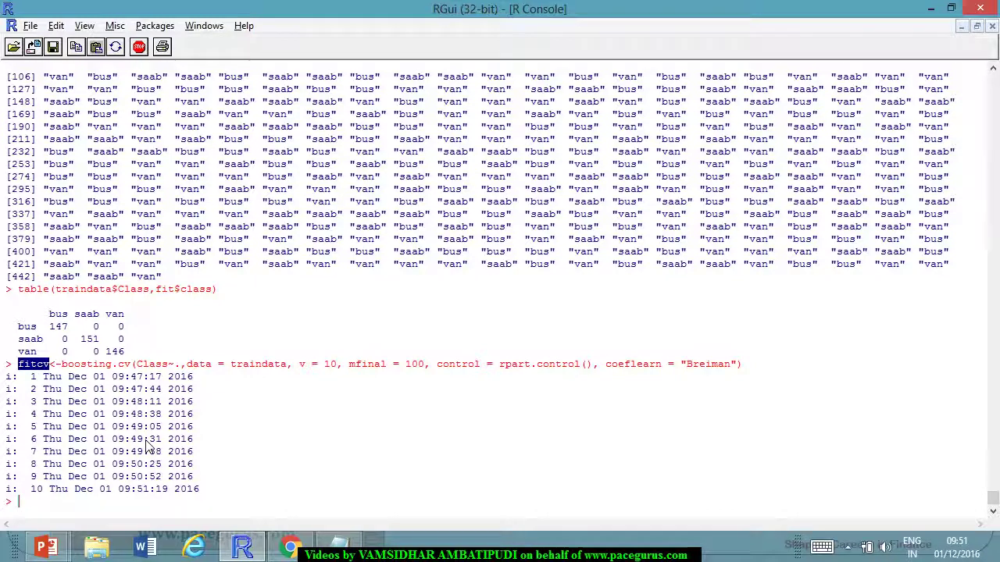
{"action": "key", "text": "ctrl+c"}
{"action": "key", "text": "ctrl+v"}
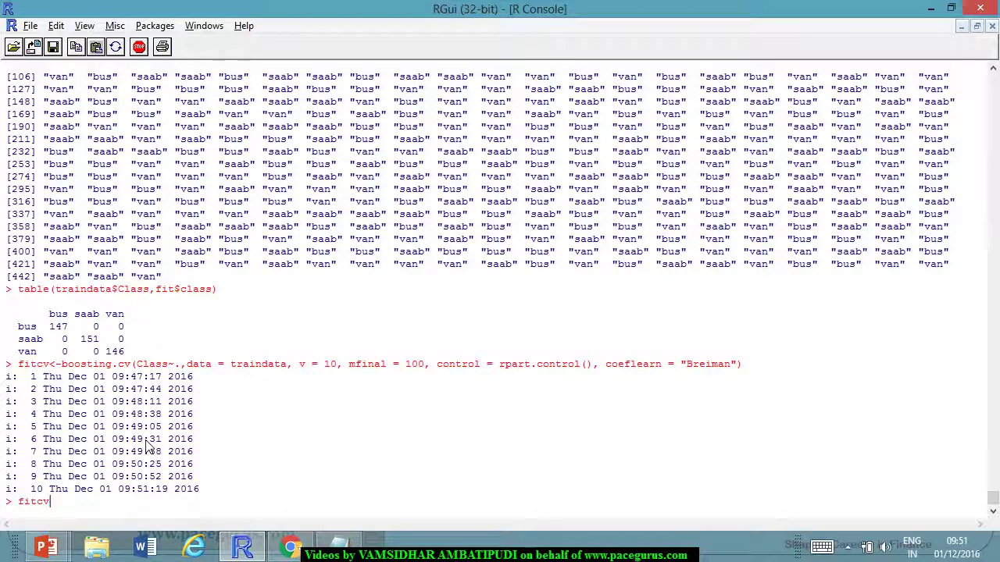
{"action": "key", "text": "Return"}
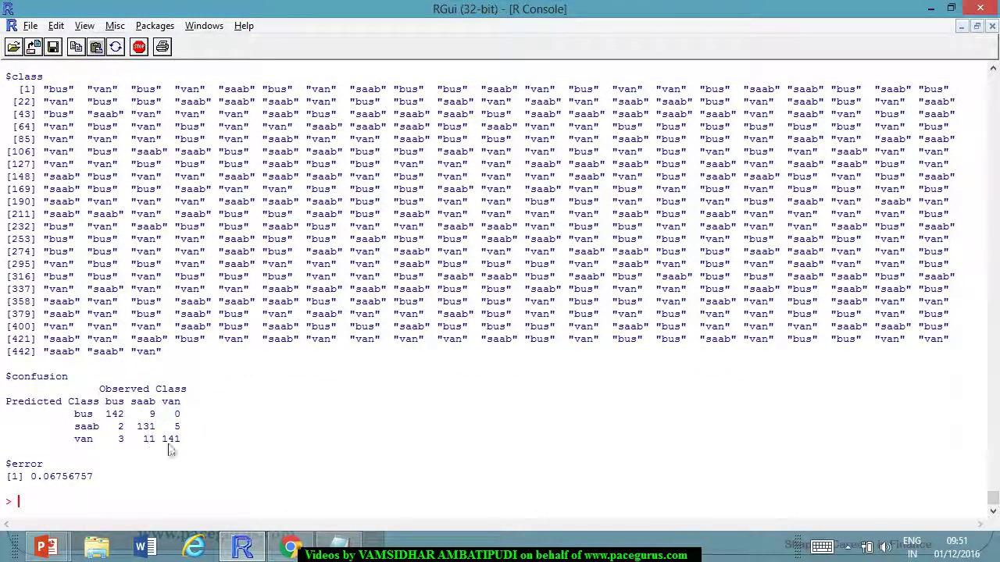
{"action": "left_click_drag", "start_coordinate": [32, 478], "coordinate": [60, 491]}
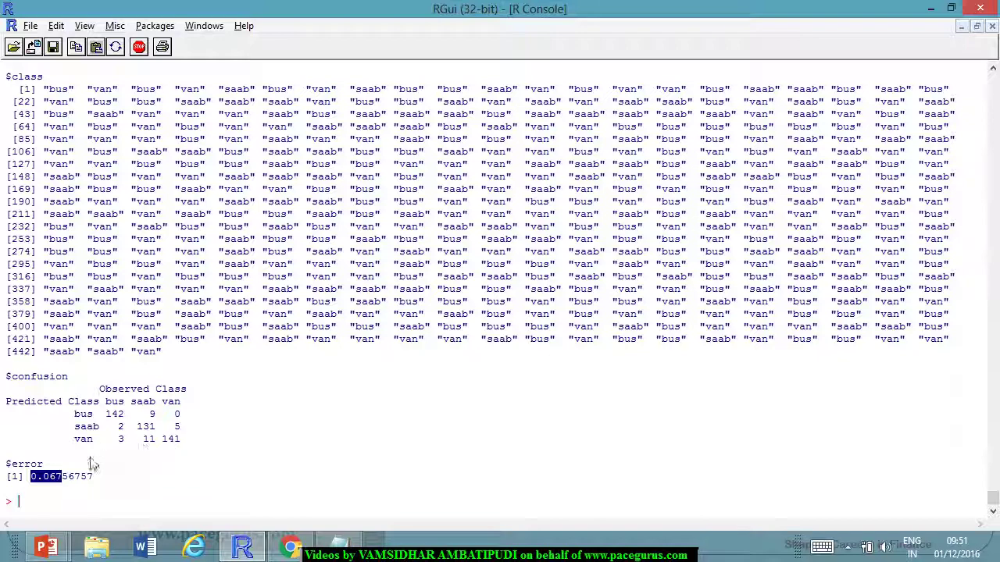
{"action": "left_click", "coordinate": [57, 483]}
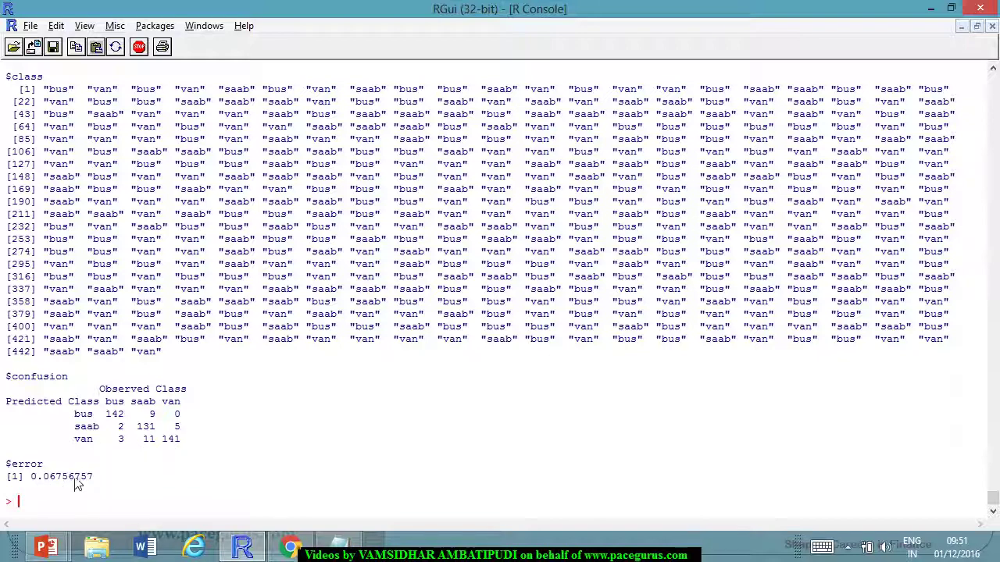
{"action": "scroll", "coordinate": [168, 377], "scroll_direction": "up", "scroll_amount": 7}
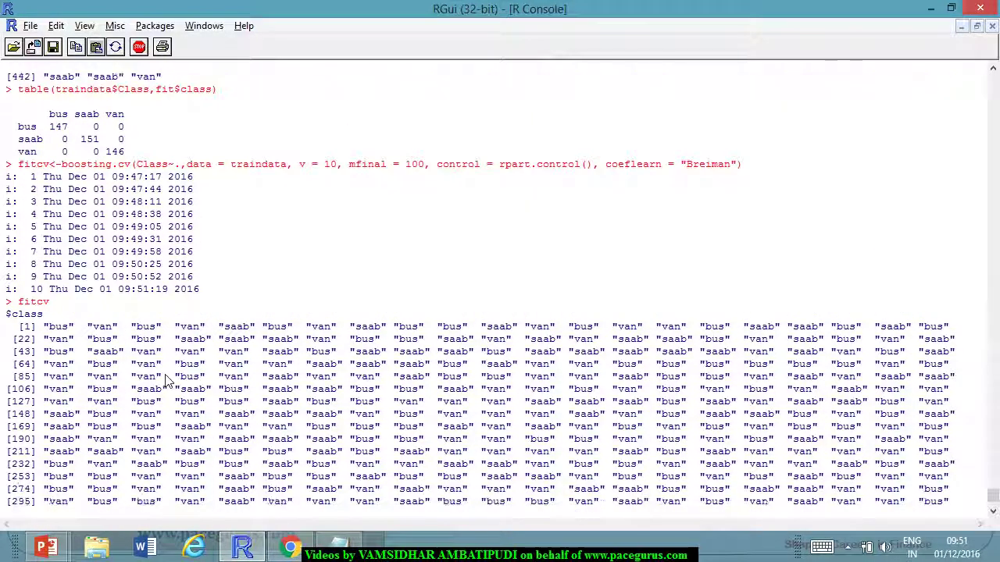
{"action": "scroll", "coordinate": [178, 380], "scroll_direction": "down", "scroll_amount": 4}
{"action": "scroll", "coordinate": [180, 385], "scroll_direction": "down", "scroll_amount": 3}
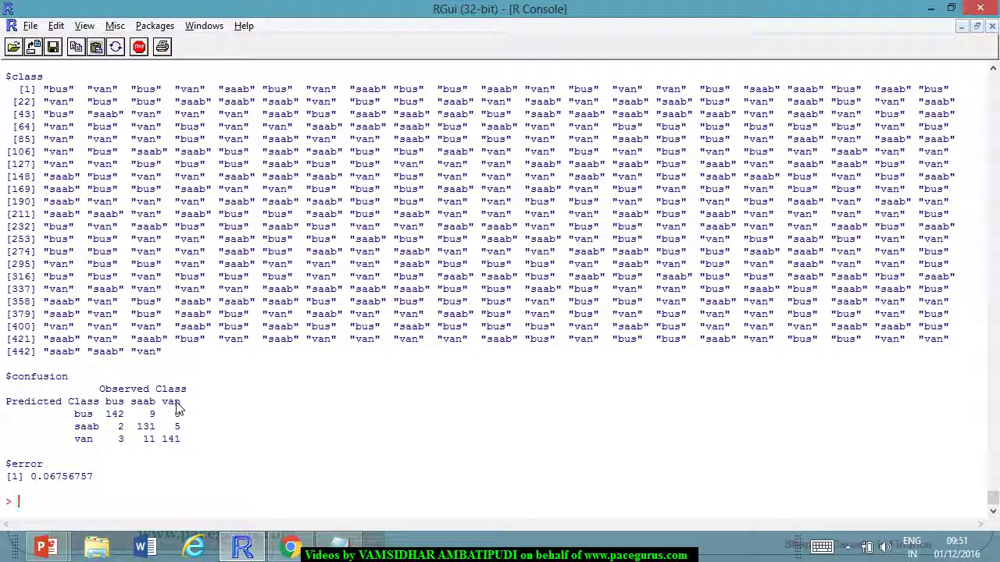
- Run sort(fit$importance, decreasing = TRUE) to rank the variables by importance, and check the MaxLengthAspectRatio value
{"action": "type", "text": "it$importance"}
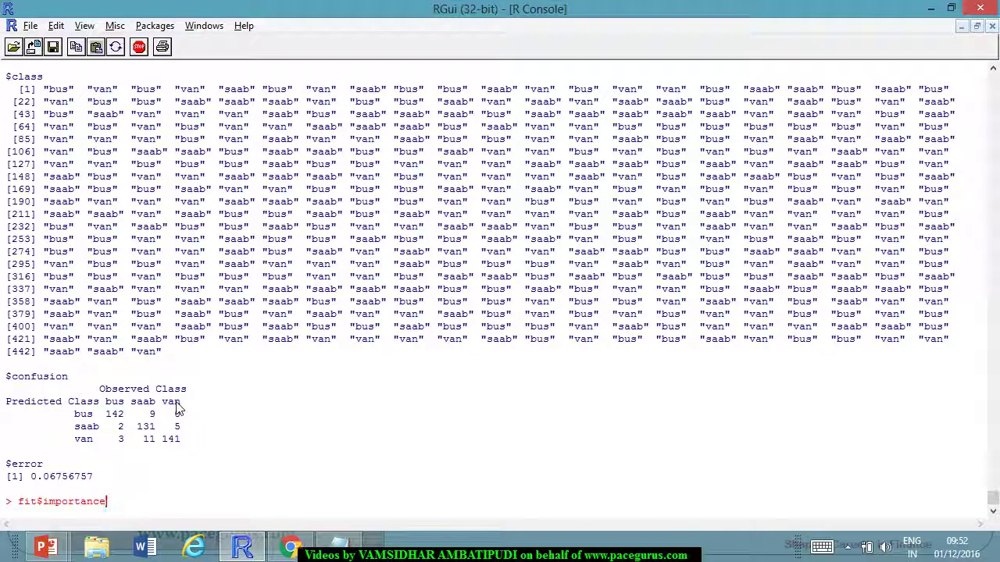
{"action": "type", "text": "sort("}
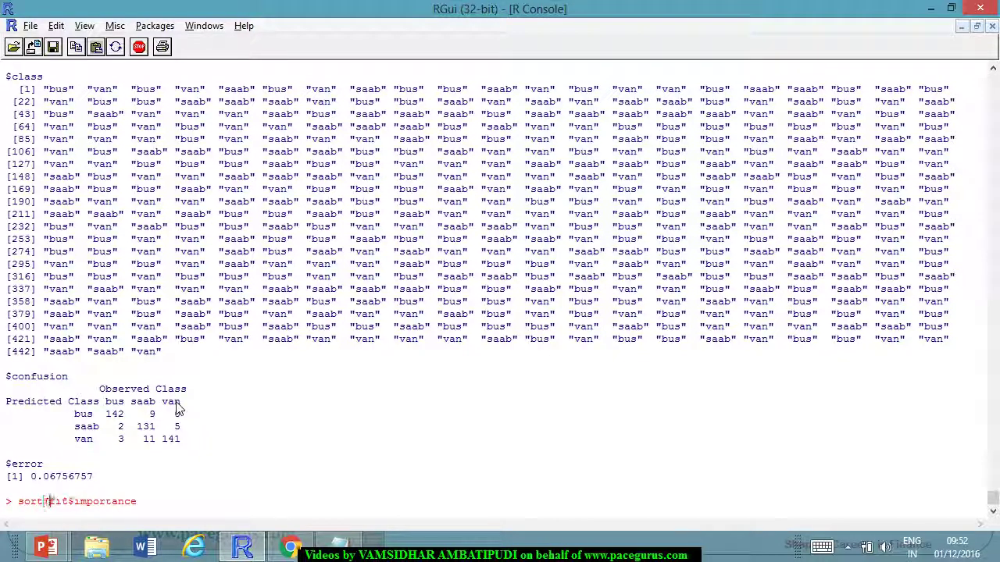
{"action": "key", "text": "End"}
{"action": "type", "text": ", descendin"}
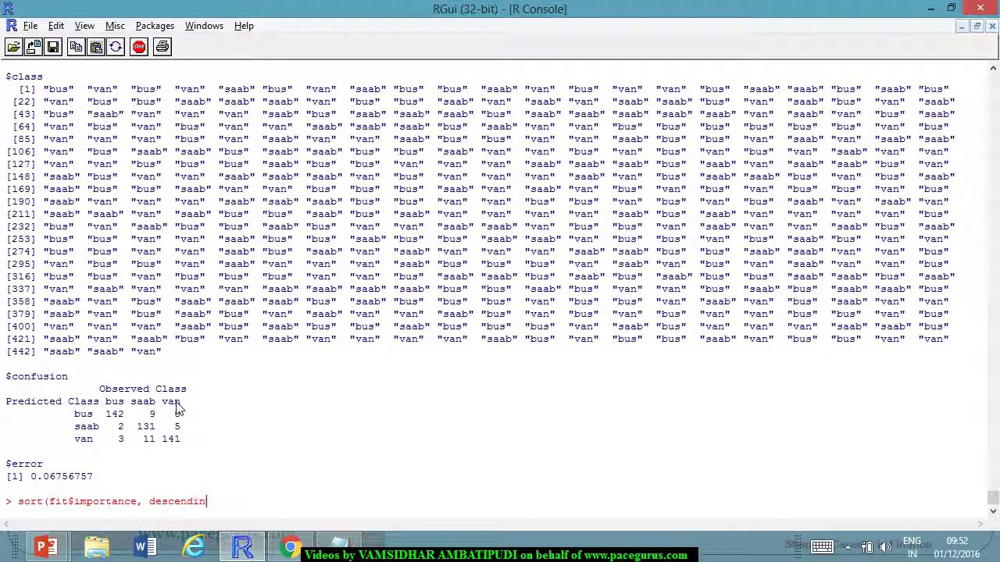
{"action": "type", "text": "g,"}
{"action": "key", "text": "BackSpace"}
{"action": "key", "text": "BackSpace"}
{"action": "key", "text": "BackSpace"}
{"action": "key", "text": "BackSpace"}
{"action": "key", "text": "BackSpace"}
{"action": "type", "text": "asing, "}
{"action": "type", "text": "TRUE)"}
{"action": "key", "text": "Return"}
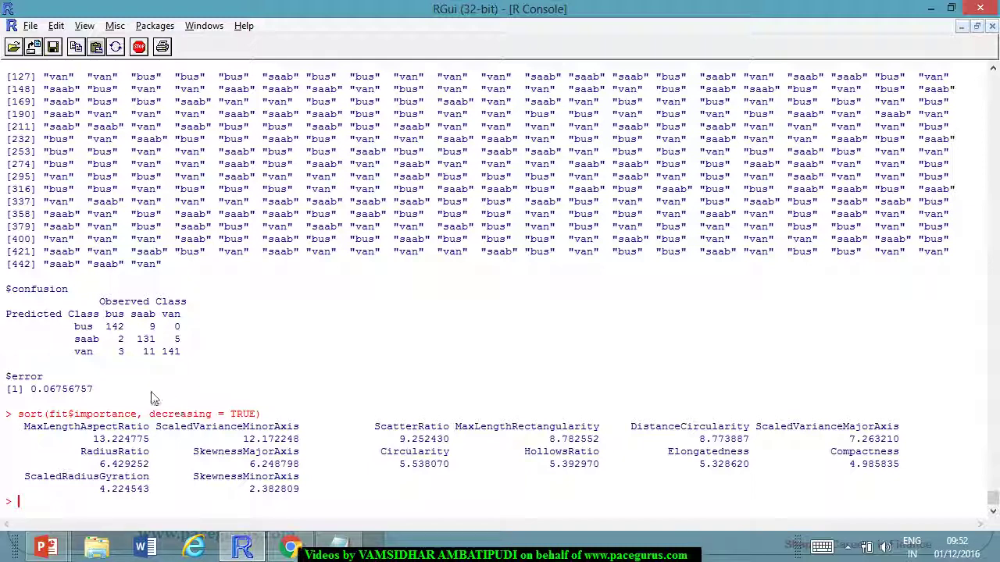
{"action": "left_click_drag", "start_coordinate": [95, 442], "coordinate": [125, 442]}
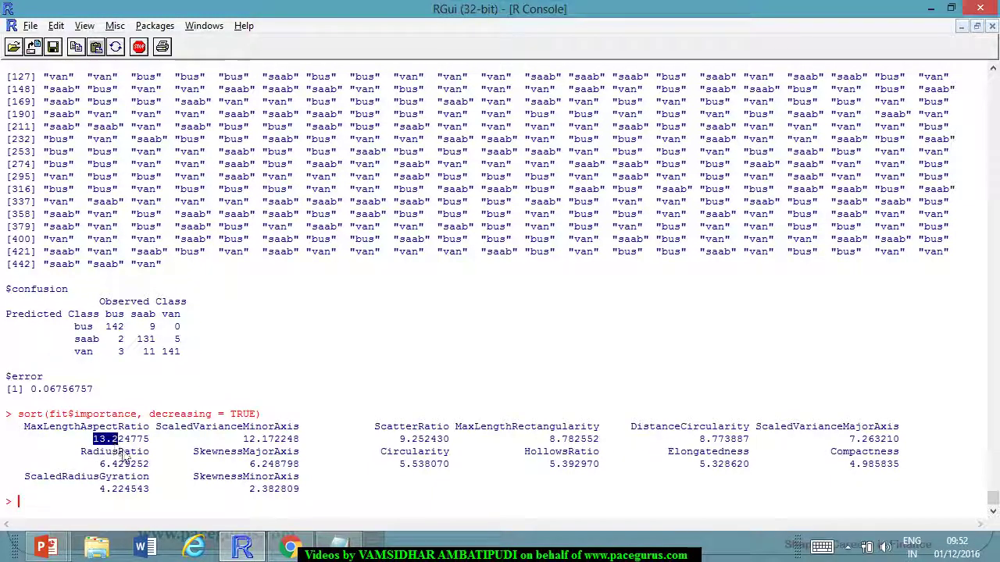
{"action": "left_click", "coordinate": [176, 471]}
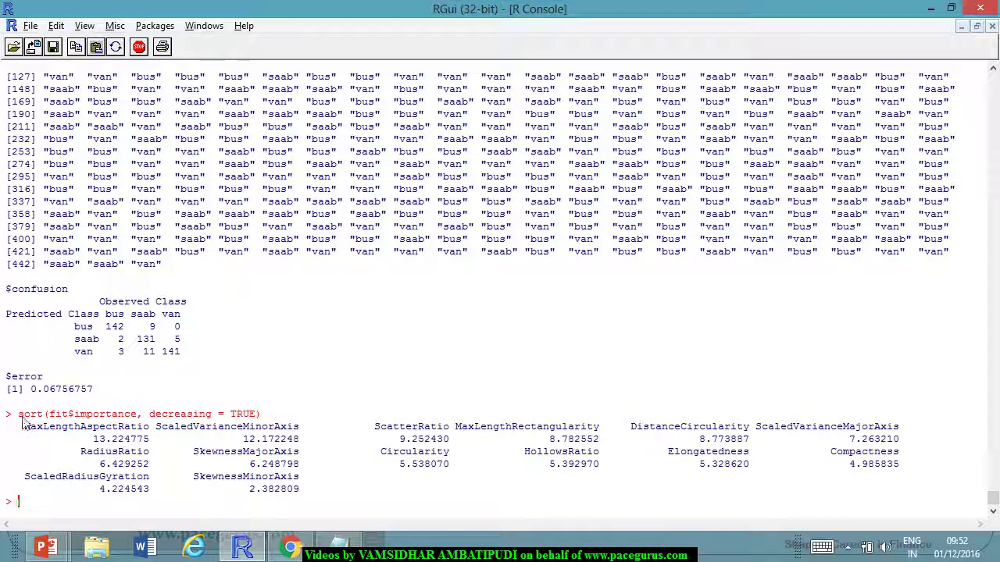
- Copy the sort(fit$importance, decreasing = TRUE) command from the console into Notepad on a new line below the table command
{"action": "left_click_drag", "start_coordinate": [22, 412], "coordinate": [234, 414]}
{"action": "left_click", "coordinate": [41, 434]}
{"action": "left_click_drag", "start_coordinate": [19, 414], "coordinate": [264, 424]}
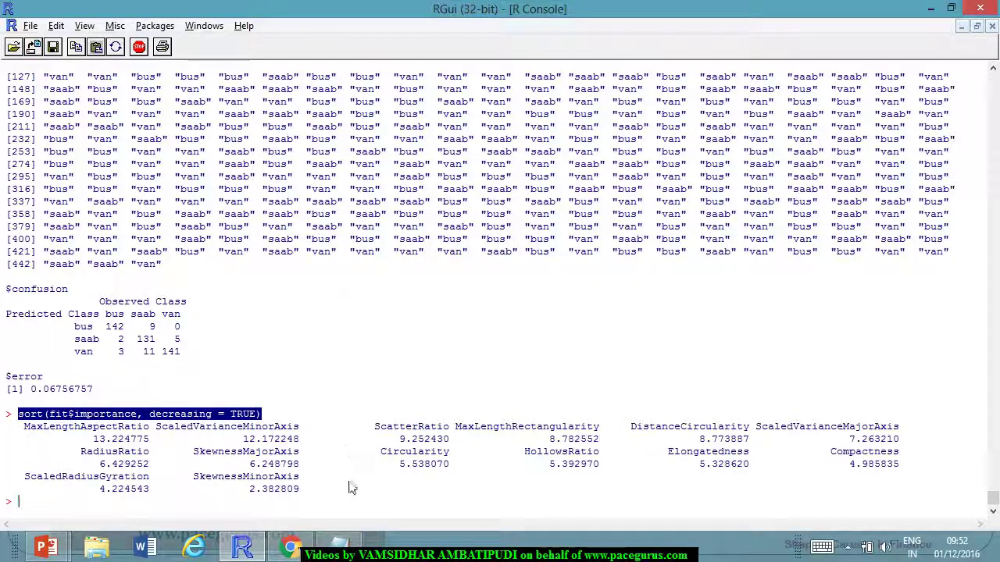
{"action": "left_click", "coordinate": [338, 545]}
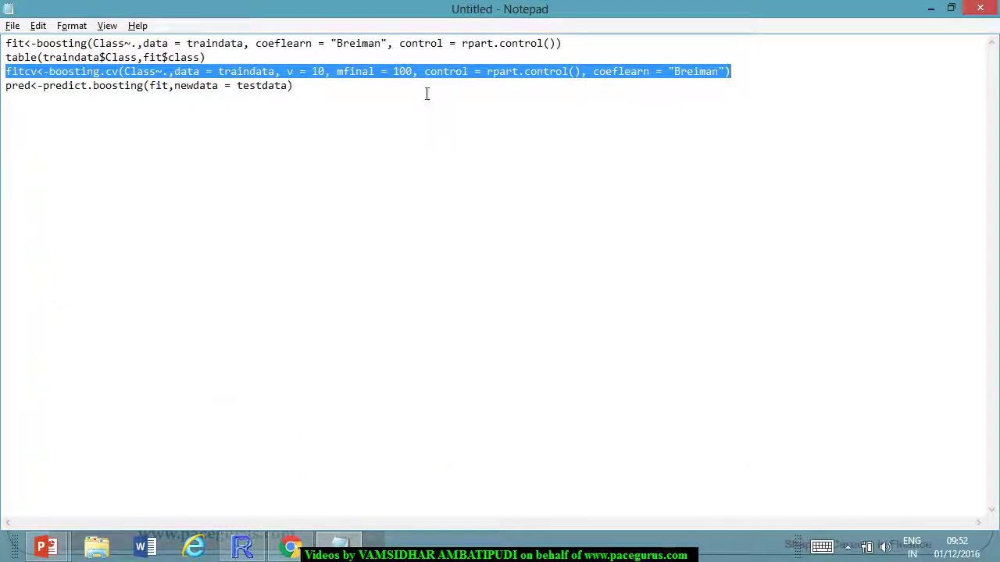
{"action": "left_click", "coordinate": [421, 59]}
{"action": "key", "text": "Return"}
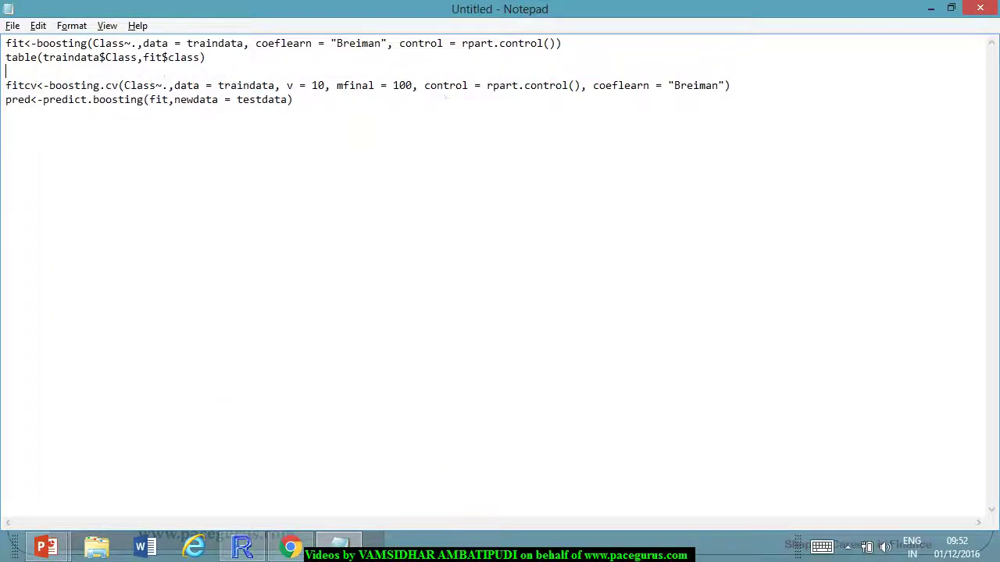
{"action": "key", "text": "ctrl+v"}
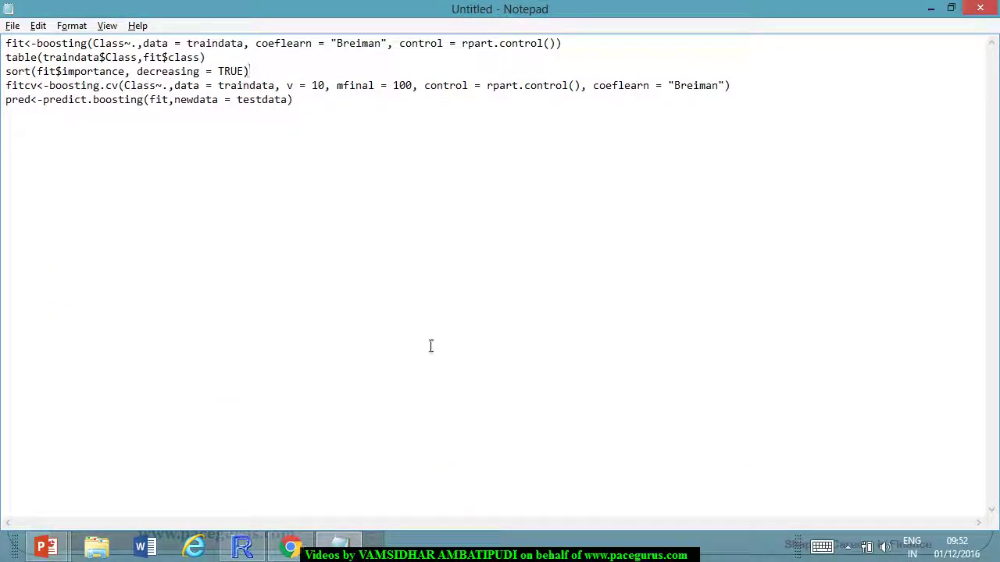
- Switch to the R console, review the importance ranking and the cross-validation error, and return to Notepad
{"action": "key", "text": "alt+Tab"}
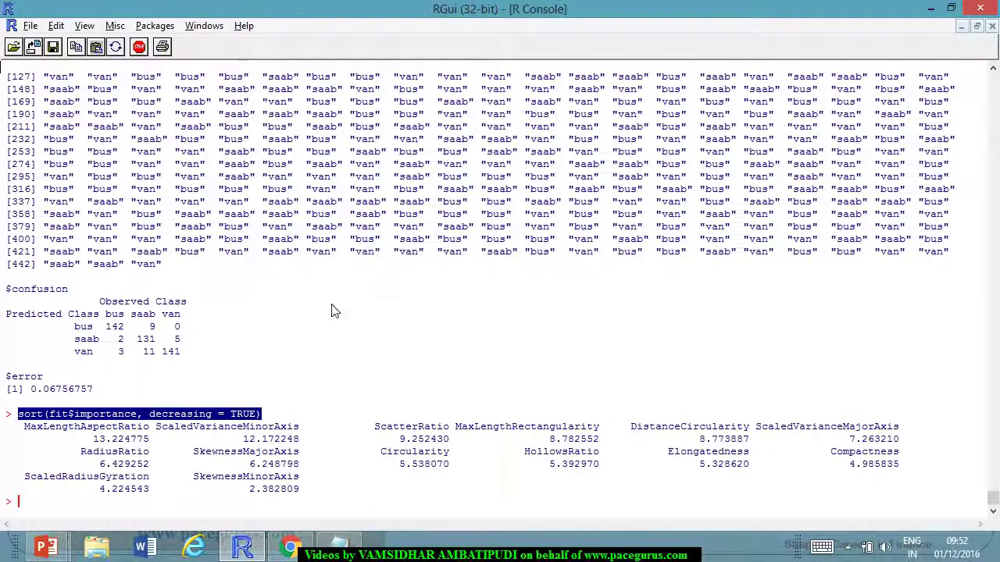
{"action": "left_click", "coordinate": [170, 432]}
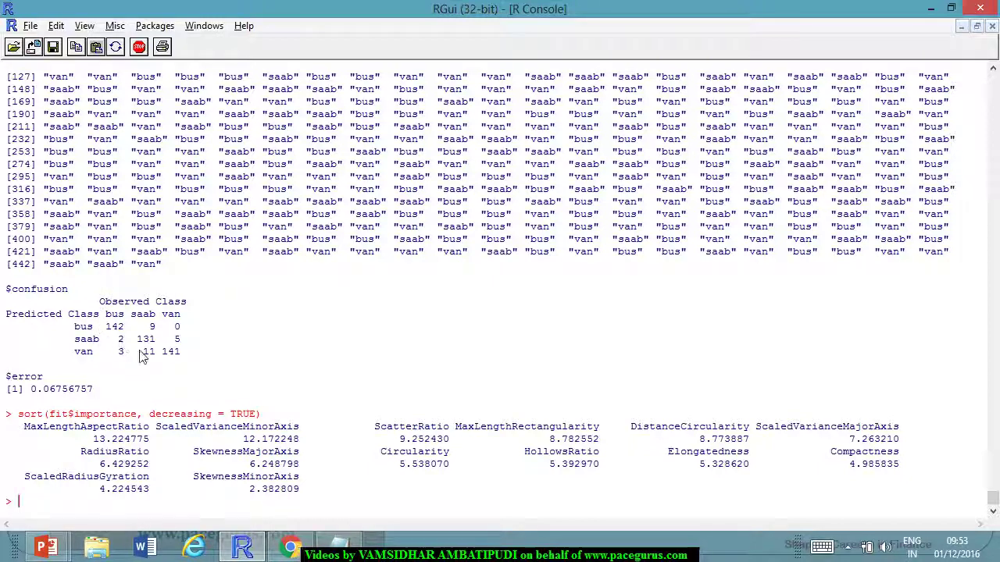
{"action": "mouse_move", "coordinate": [38, 389]}
{"action": "left_mouse_down"}
{"action": "mouse_move", "coordinate": [69, 395]}
{"action": "mouse_move", "coordinate": [55, 395]}
{"action": "left_mouse_up"}
{"action": "key", "text": "alt+Tab"}
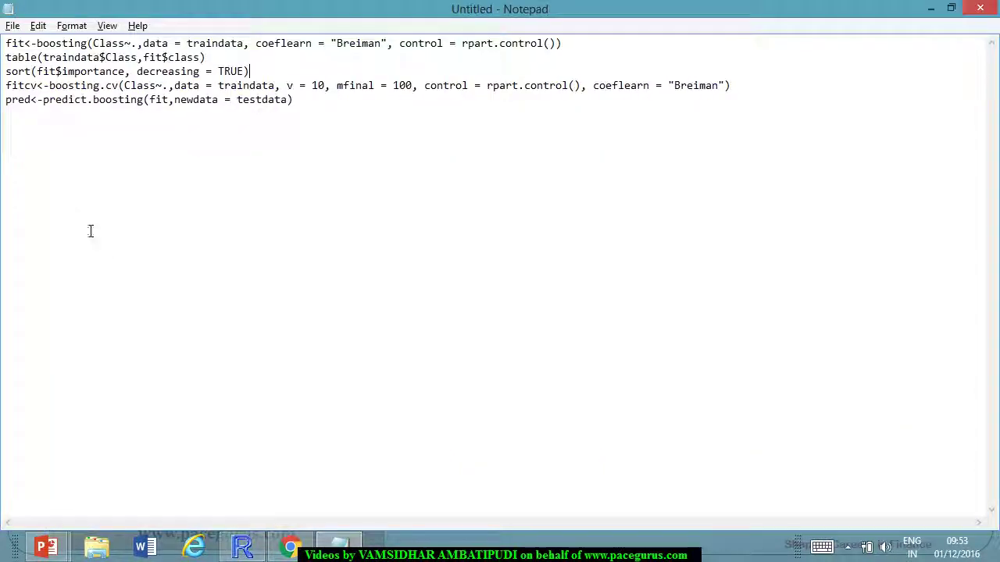
- Copy the pred<-predict.boosting(fit,newdata = testdata) command from Notepad into the R console and run it
{"action": "left_click_drag", "start_coordinate": [9, 102], "coordinate": [310, 124]}
{"action": "key", "text": "ctrl+c"}
{"action": "key", "text": "alt+Tab"}
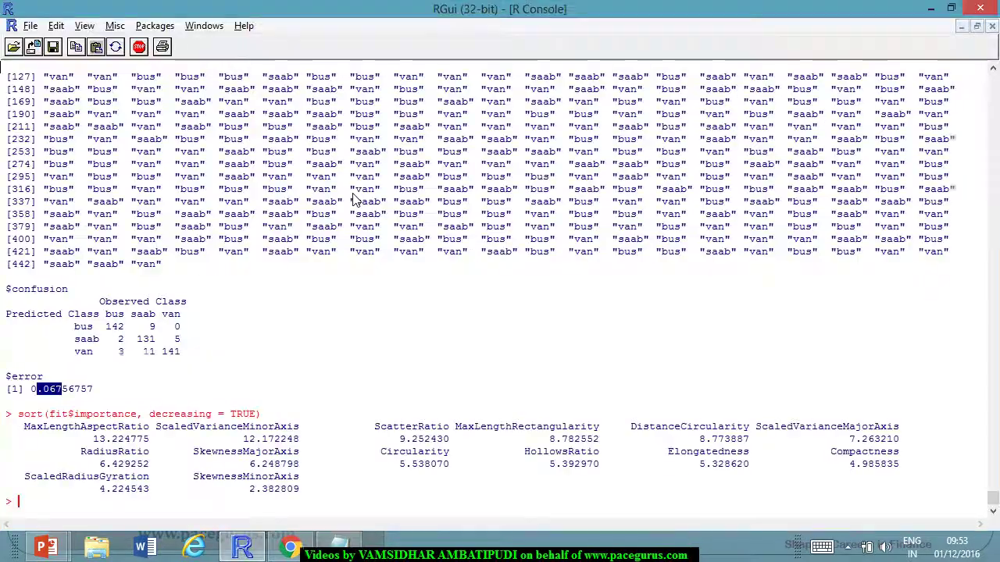
{"action": "key", "text": "ctrl+v"}
{"action": "key", "text": "Return"}
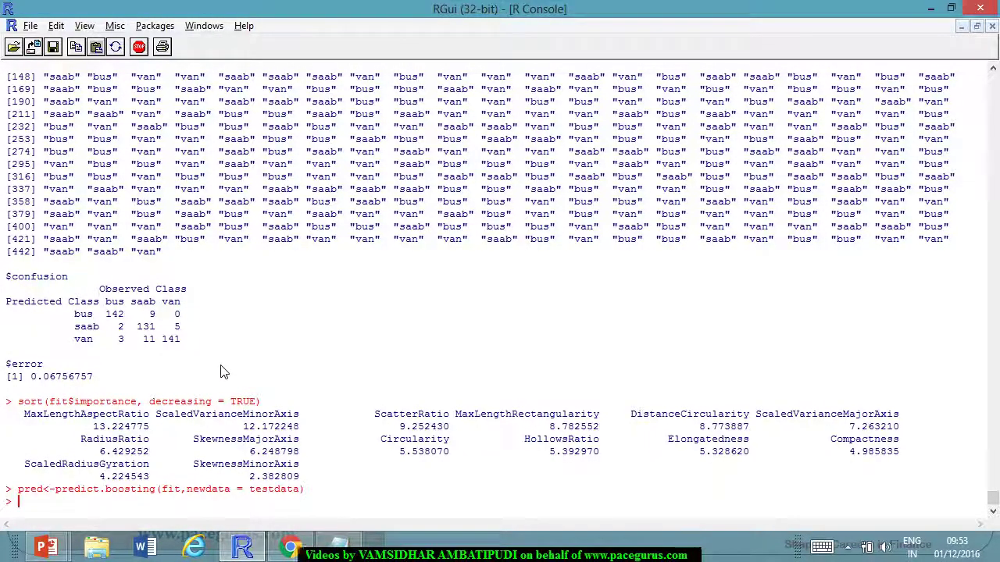
- Print the pred object and check the test-data error rate below its confusion matrix
{"action": "type", "text": "pred"}
{"action": "key", "text": "Return"}
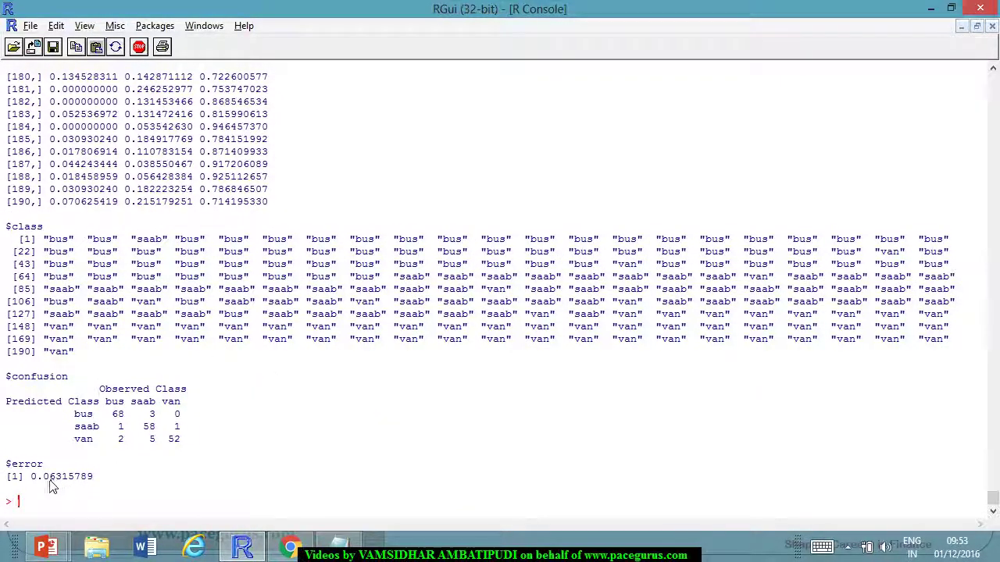
{"action": "left_click_drag", "start_coordinate": [43, 482], "coordinate": [69, 485]}
- Switch to the PowerPoint slide show with the Breiman's Extension slide
{"action": "key", "text": "alt+Tab"}
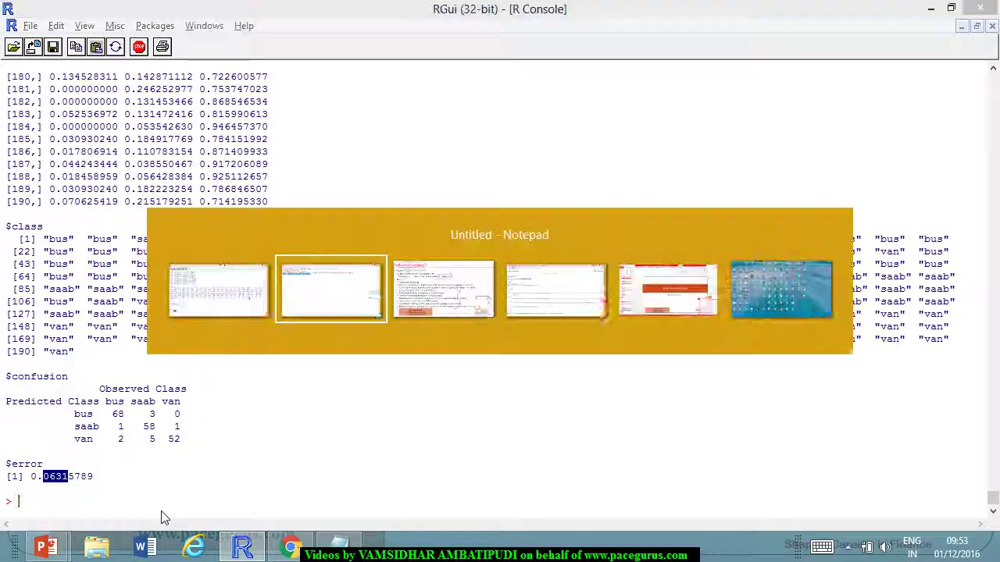
{"action": "key", "text": "alt+Tab"}
{"action": "key", "text": "alt+Tab"}
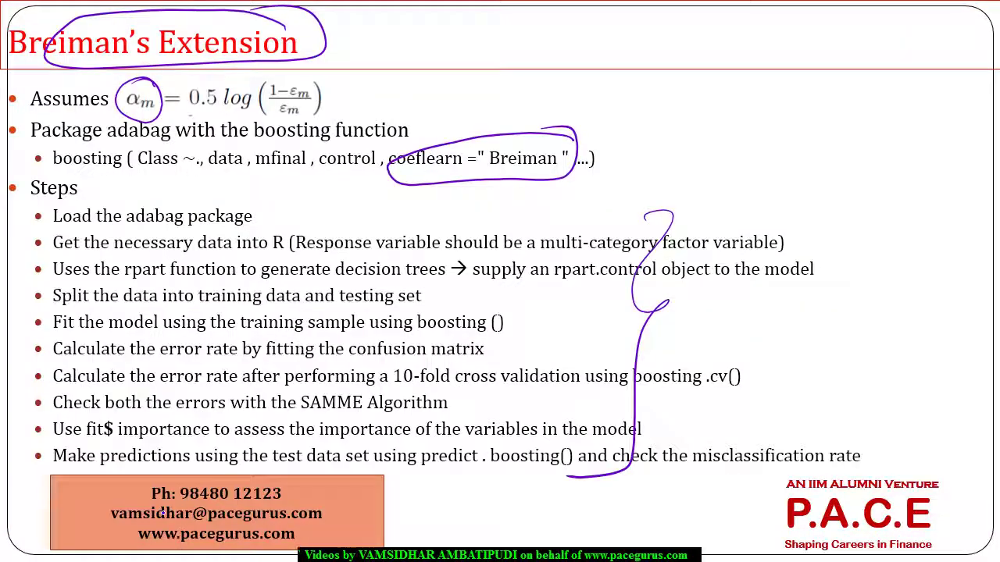
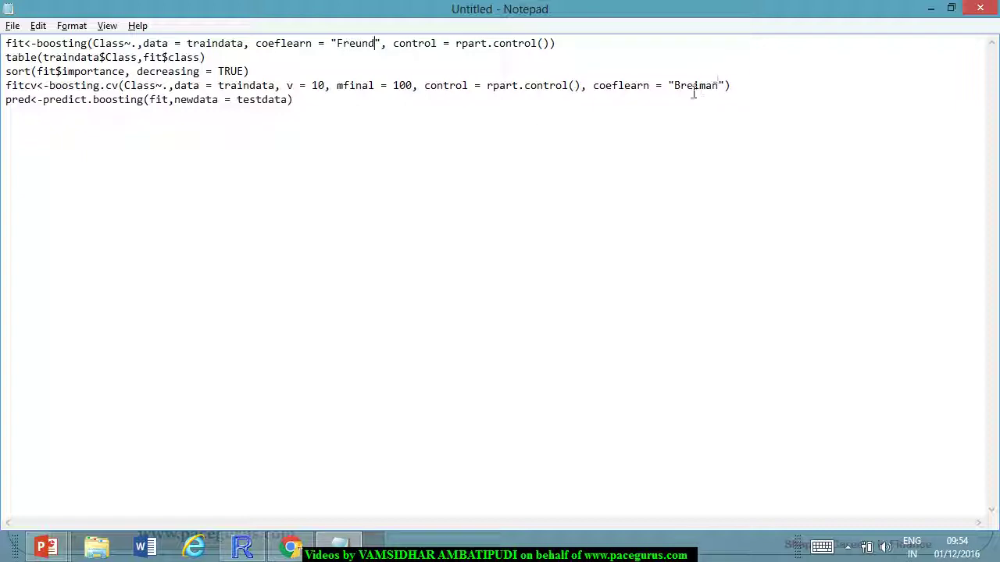
- Change the coeflearn value in Notepad's boosting.cv command to "Freund"
{"action": "left_click_drag", "start_coordinate": [679, 86], "coordinate": [724, 95]}
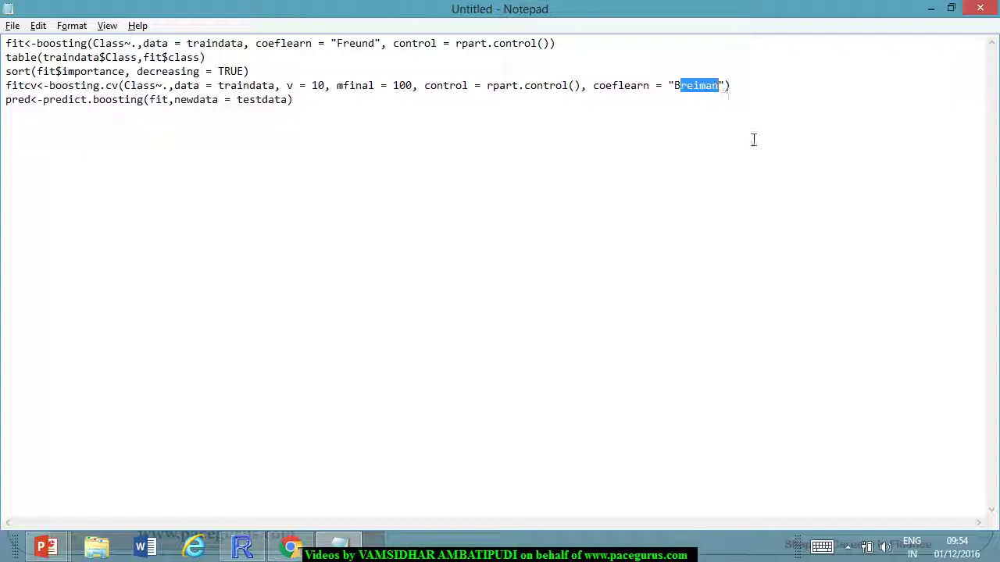
{"action": "key", "text": "BackSpace"}
{"action": "key", "text": "BackSpace"}
{"action": "type", "text": "Freund"}
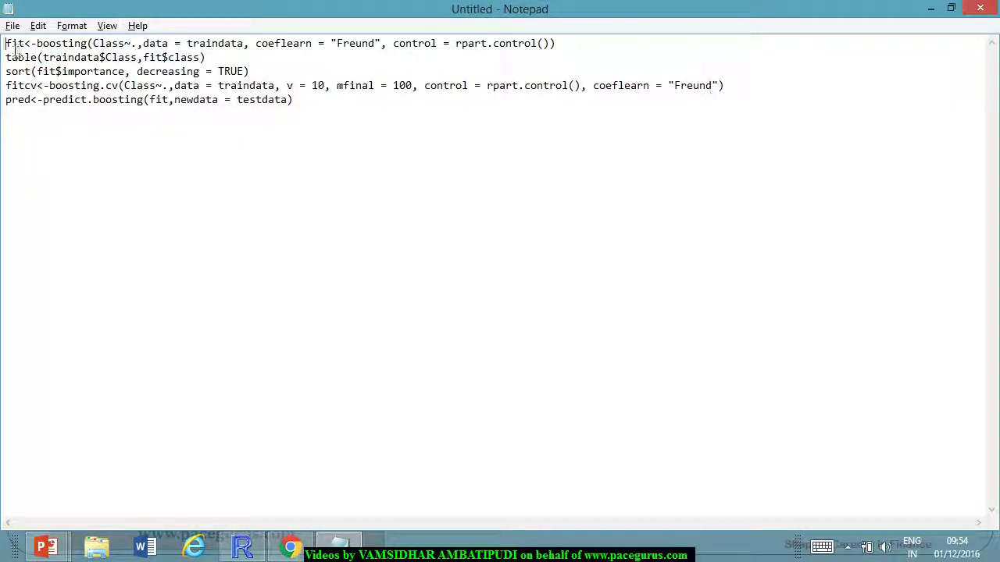
- Copy the fit<-boosting command with coeflearn = "Freund" from Notepad into the R console and run it to refit the model
{"action": "left_click_drag", "start_coordinate": [7, 43], "coordinate": [572, 53]}
{"action": "key", "text": "ctrl+c"}
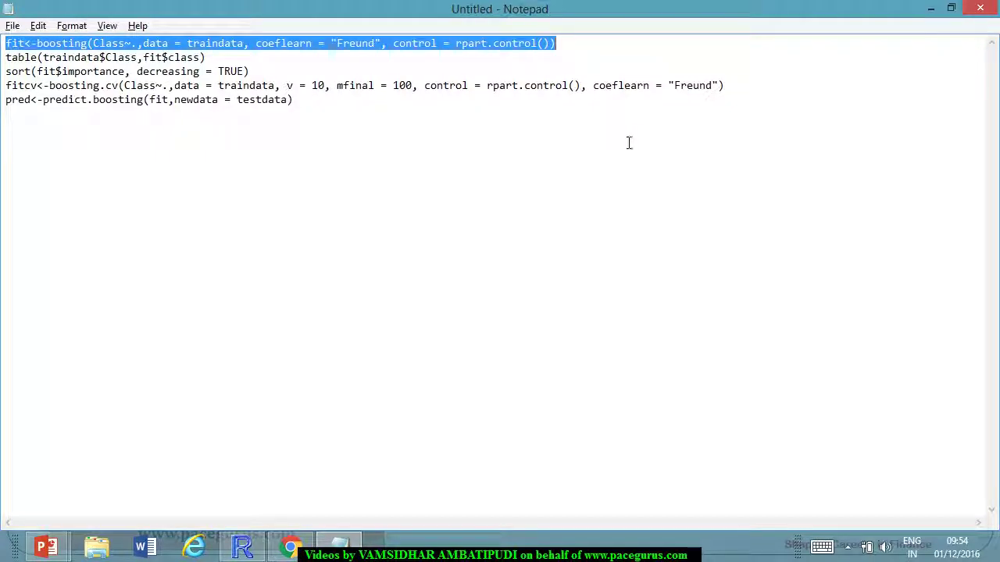
{"action": "key", "text": "alt+Tab"}
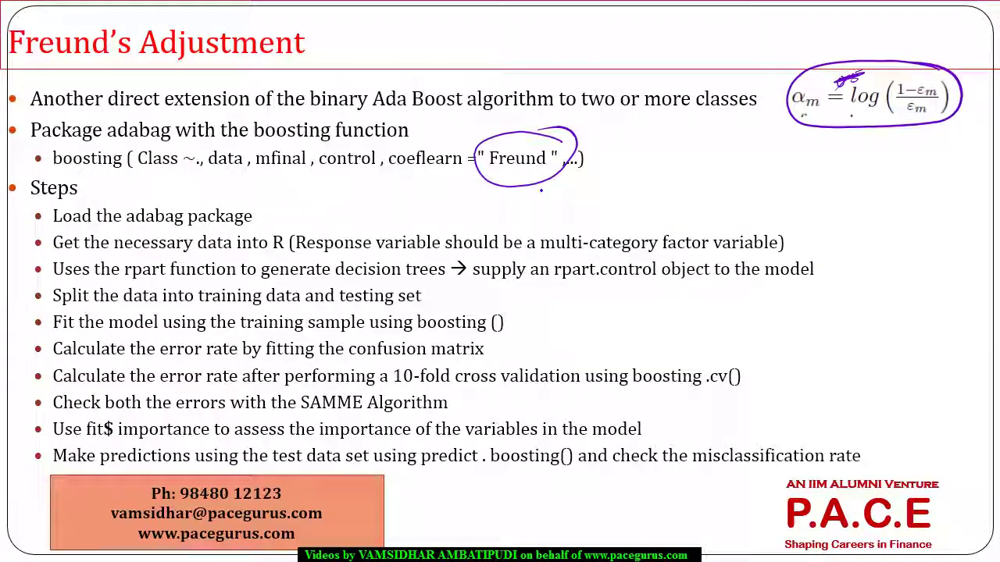
{"action": "key", "text": "alt+Tab"}
{"action": "key", "text": "alt+Tab"}
{"action": "key", "text": "Tab"}
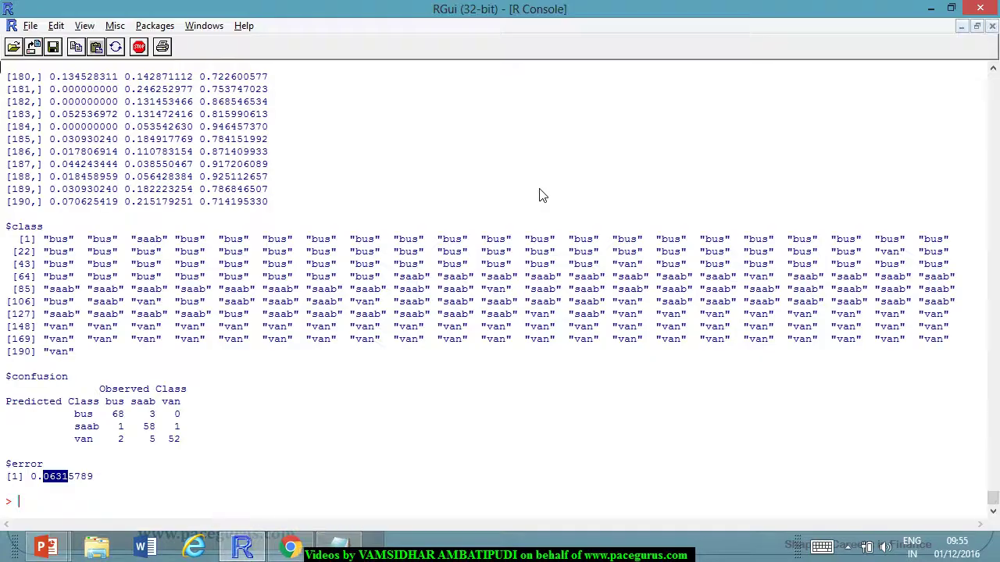
{"action": "key", "text": "ctrl+v"}
{"action": "key", "text": "Return"}
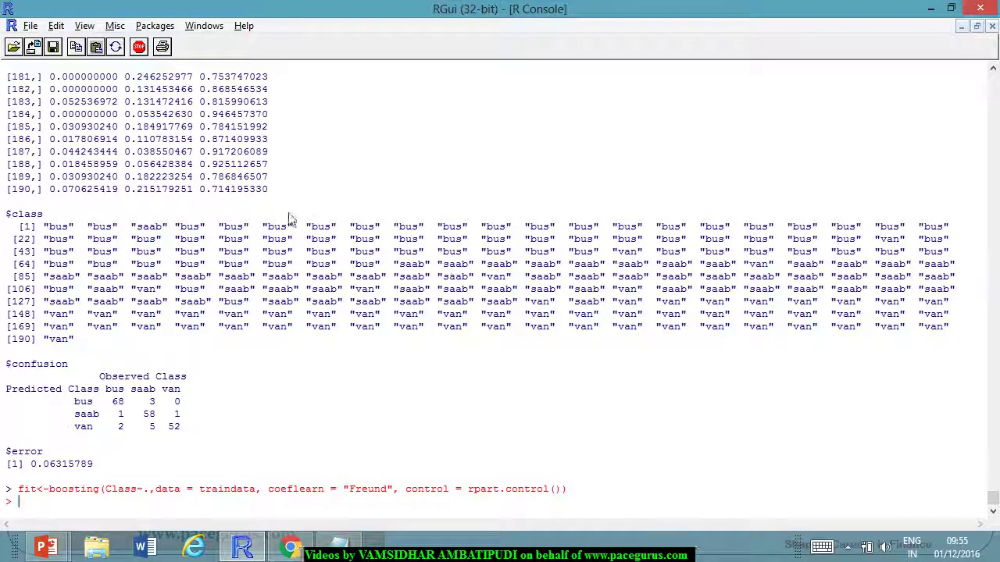
- Print the fit object and review the Freund model's output
{"action": "double_click", "coordinate": [27, 489]}
{"action": "key", "text": "ctrl+c"}
{"action": "key", "text": "ctrl+v"}
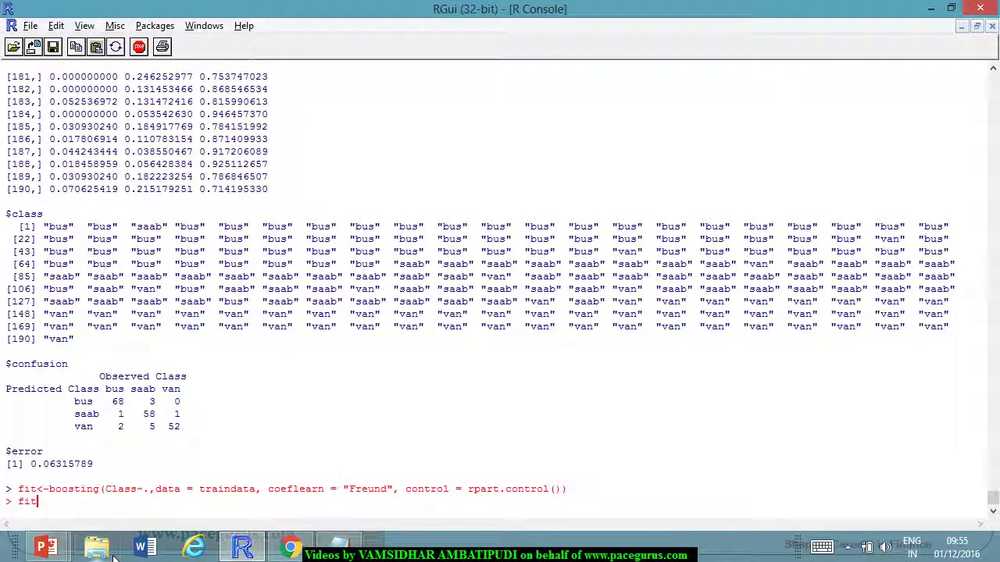
{"action": "key", "text": "Return"}
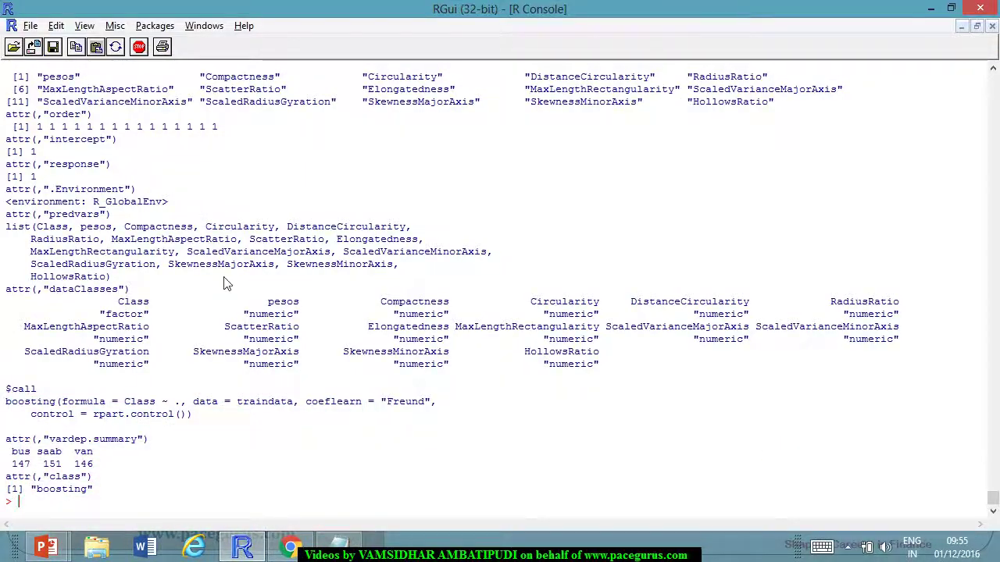
{"action": "scroll", "coordinate": [225, 283], "scroll_direction": "up", "scroll_amount": 3}
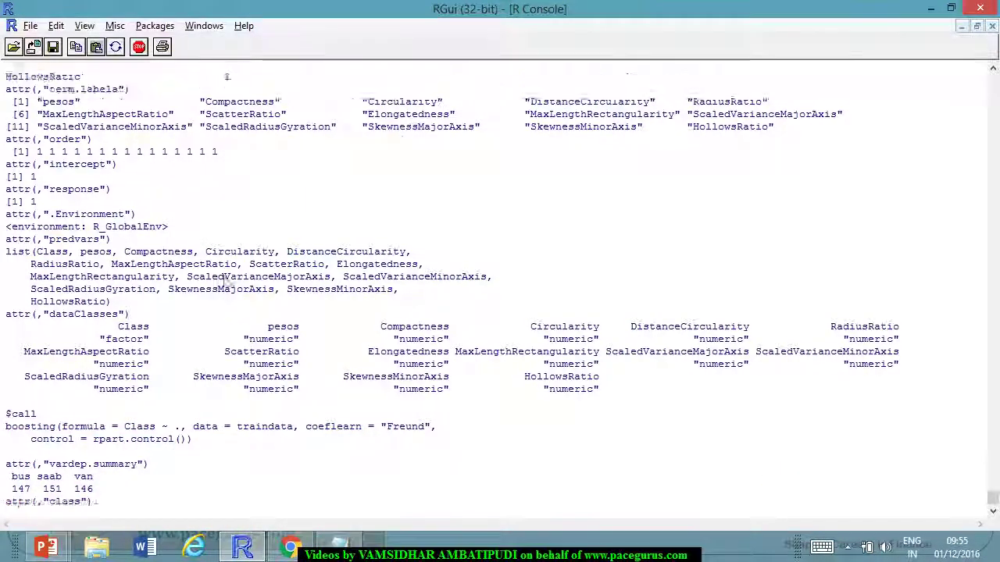
{"action": "scroll", "coordinate": [225, 316], "scroll_direction": "down", "scroll_amount": 2}
{"action": "scroll", "coordinate": [225, 316], "scroll_direction": "down", "scroll_amount": 2}
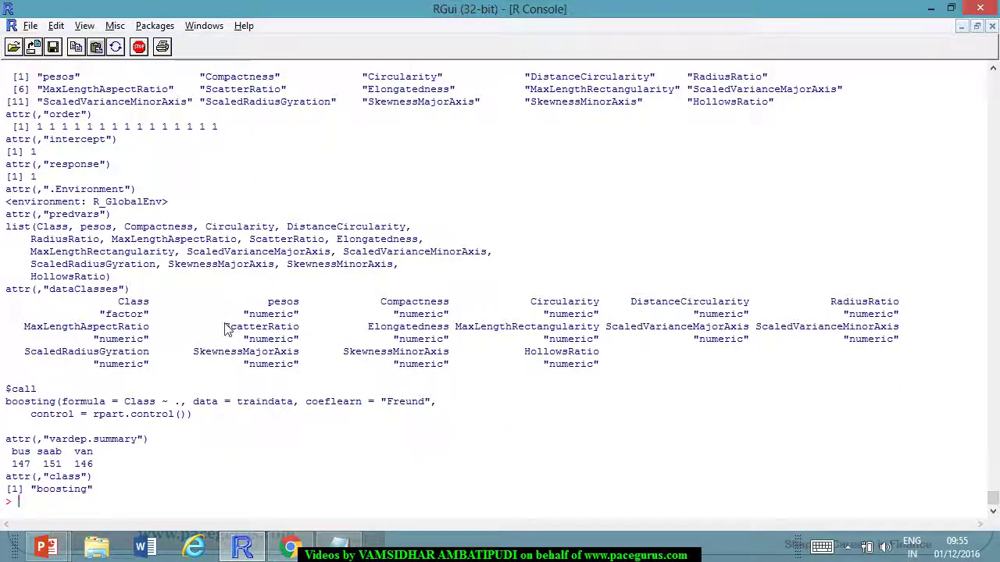
- Copy table(traindata$Class,fit$class) from Notepad into the R console and run it to build the training confusion matrix
{"action": "key", "text": "alt+Tab"}
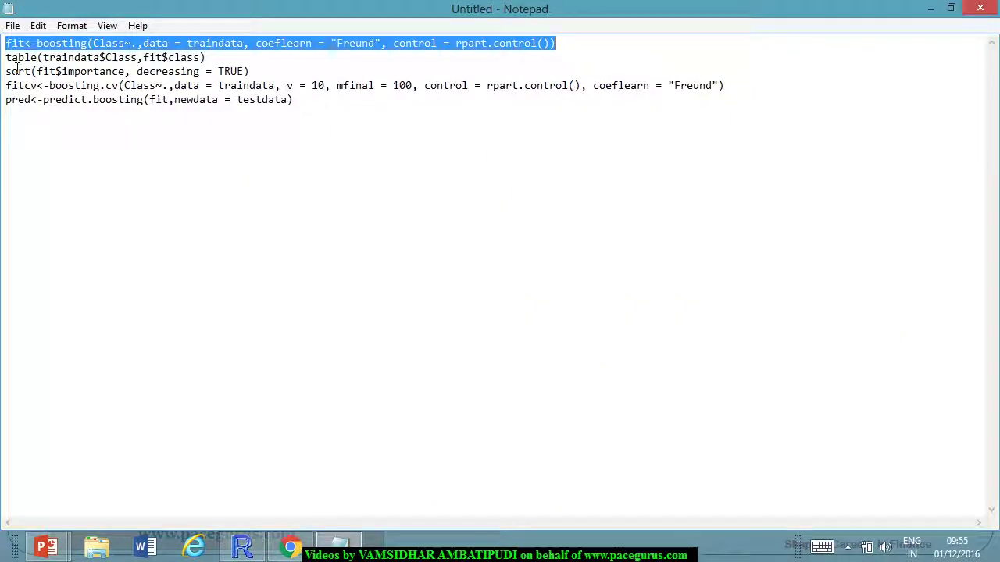
{"action": "left_click_drag", "start_coordinate": [5, 57], "coordinate": [208, 59]}
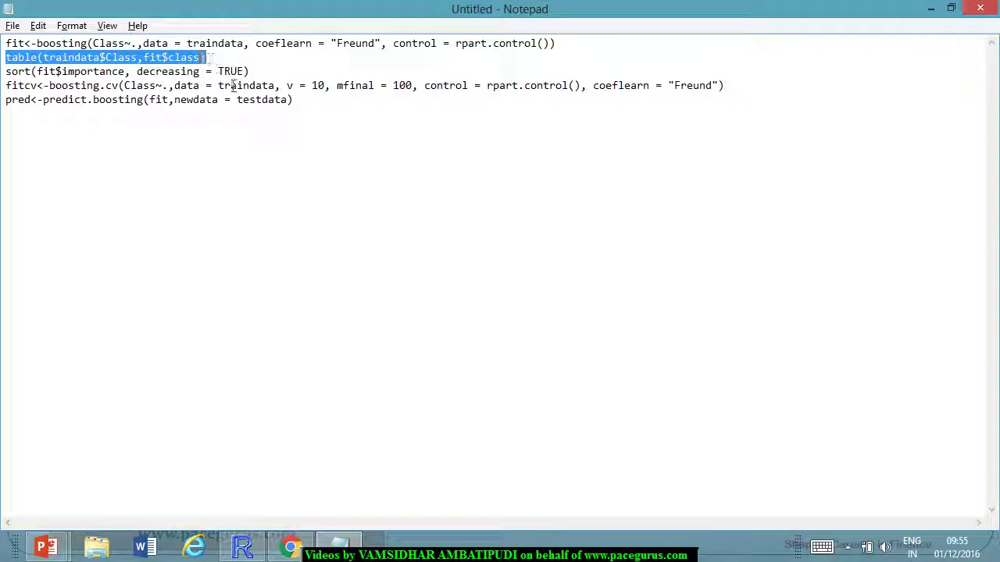
{"action": "key", "text": "alt+Tab"}
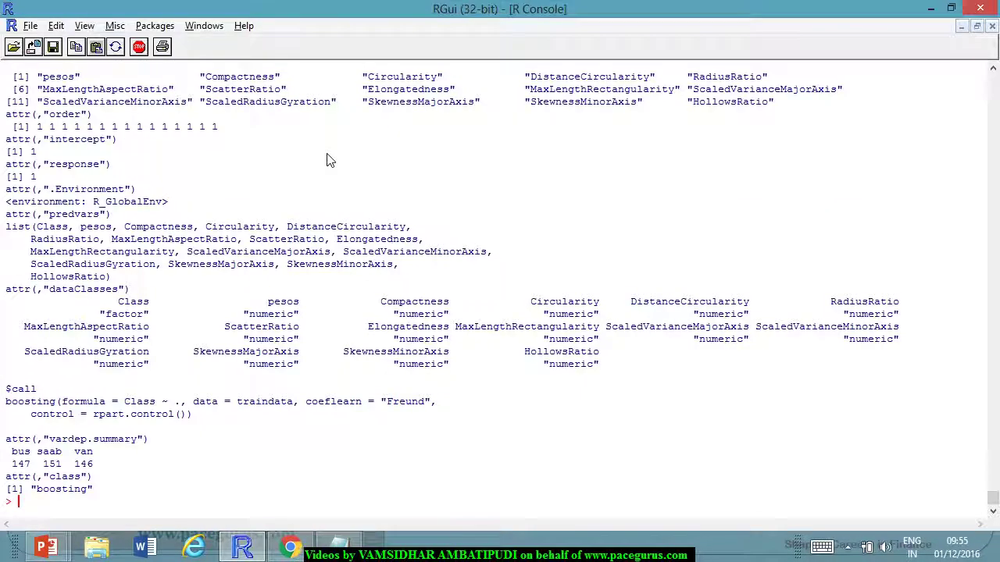
{"action": "key", "text": "ctrl+v"}
{"action": "key", "text": "Return"}
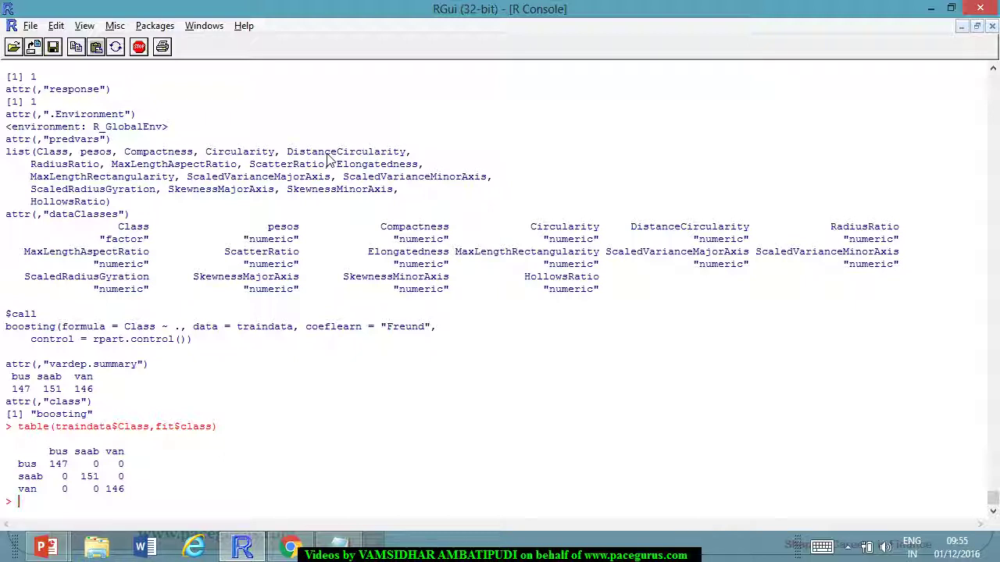
- Copy sort(fit$importance, decreasing = TRUE) from Notepad into the R console and run it to rank the variables
{"action": "key", "text": "alt+Tab"}
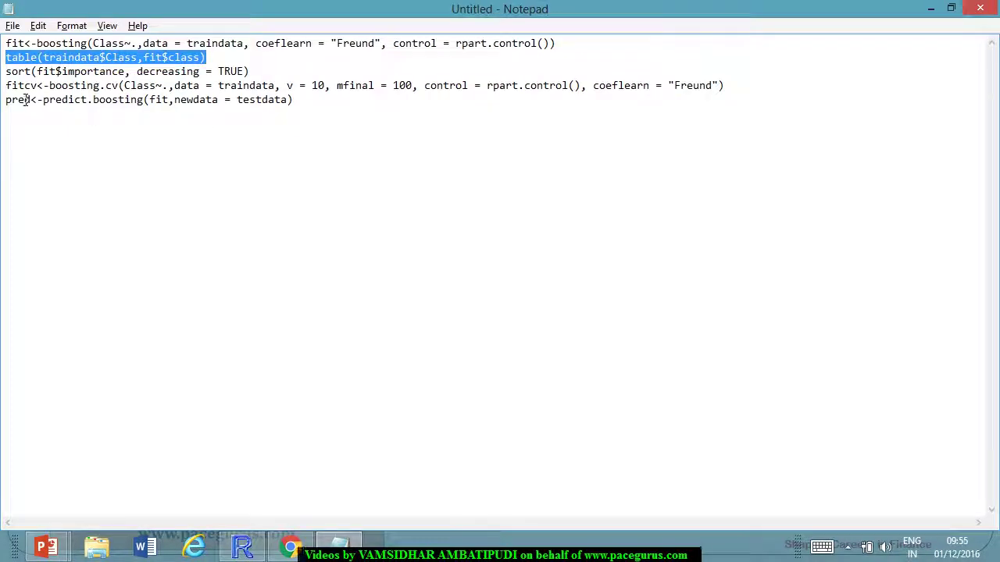
{"action": "left_click_drag", "start_coordinate": [8, 71], "coordinate": [251, 74]}
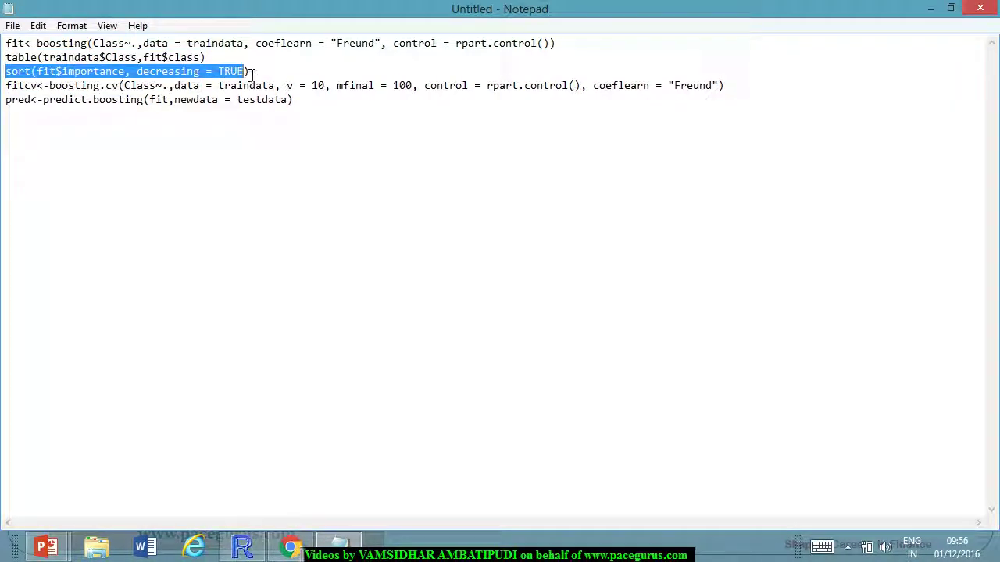
{"action": "key", "text": "alt+Tab"}
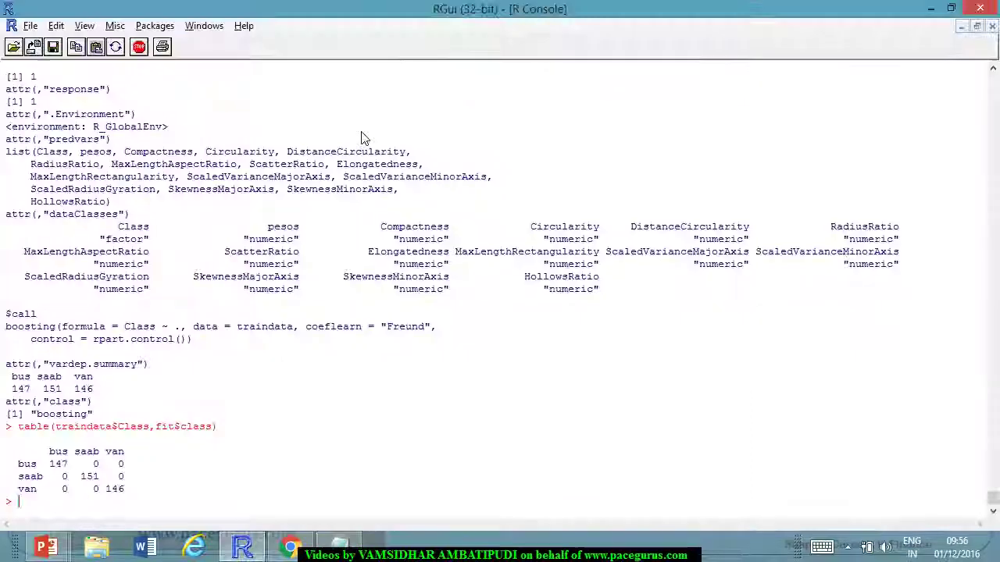
{"action": "key", "text": "ctrl+v"}
{"action": "key", "text": "Return"}
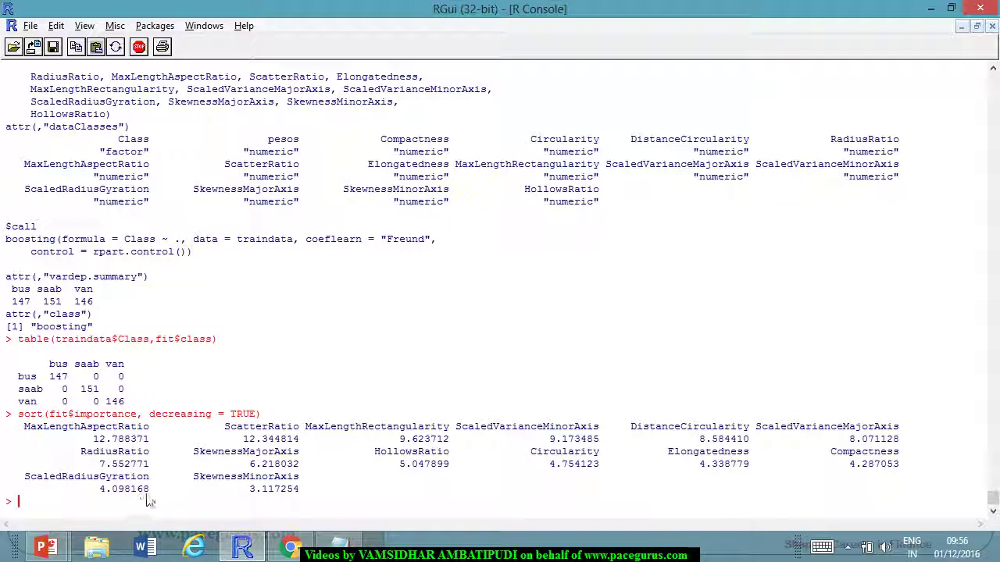
- Run Notepad's fitcv<-boosting.cv command in the R console with v = 10, mfinal = 100 and coeflearn = "Freund"
{"action": "key", "text": "alt+Tab"}
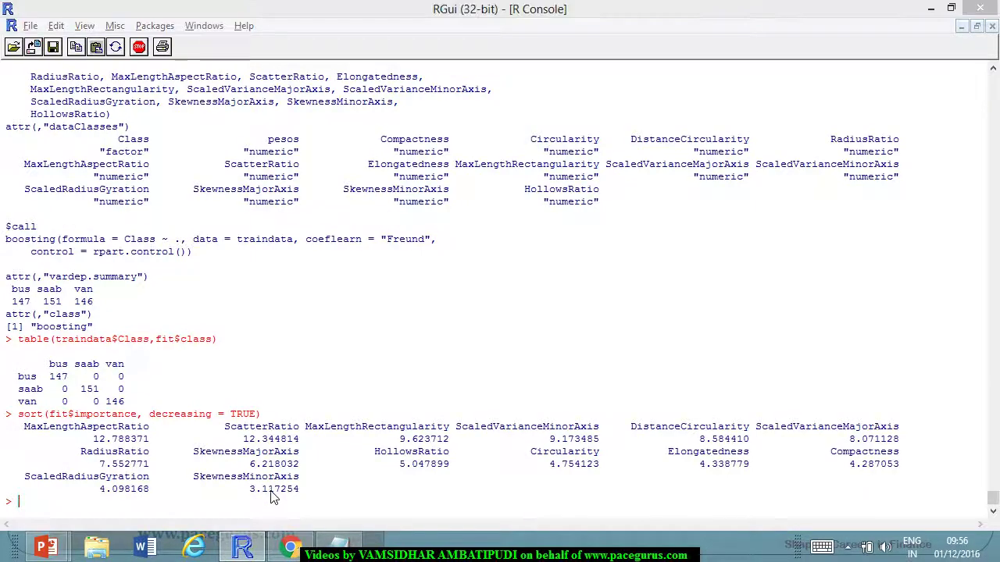
{"action": "left_click", "coordinate": [7, 85]}
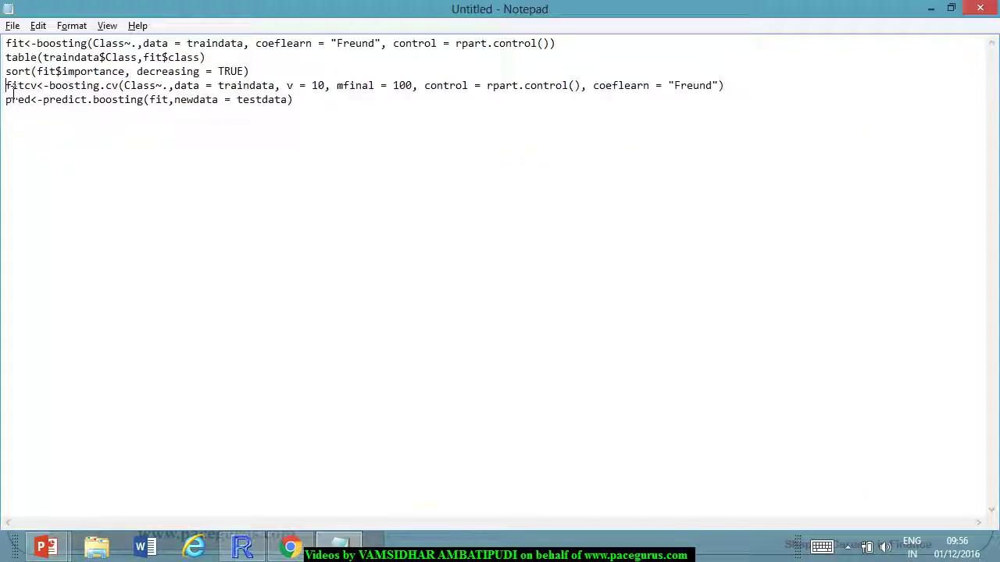
{"action": "left_click_drag", "start_coordinate": [8, 85], "coordinate": [743, 91]}
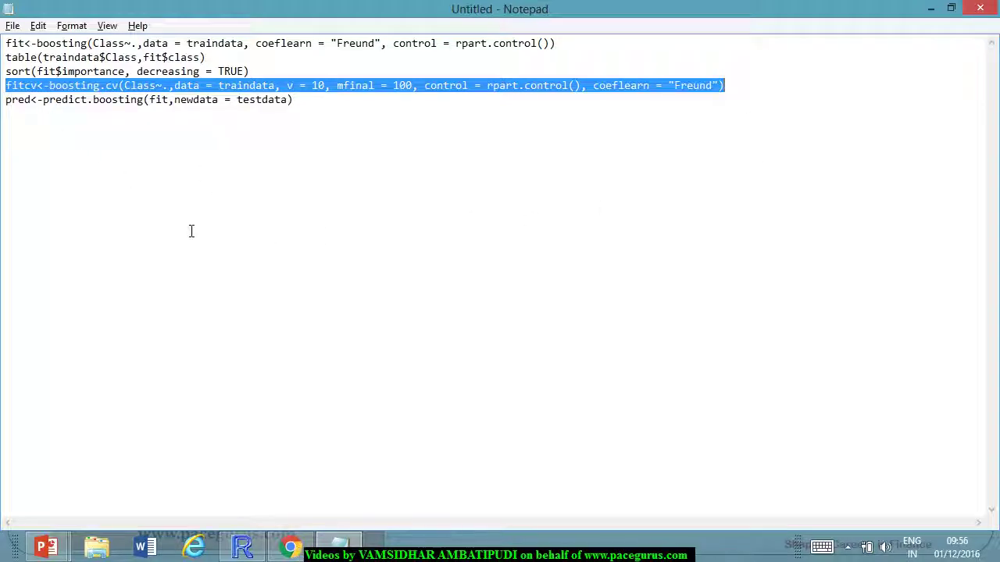
{"action": "key", "text": "alt+Tab"}
{"action": "key", "text": "ctrl+v"}
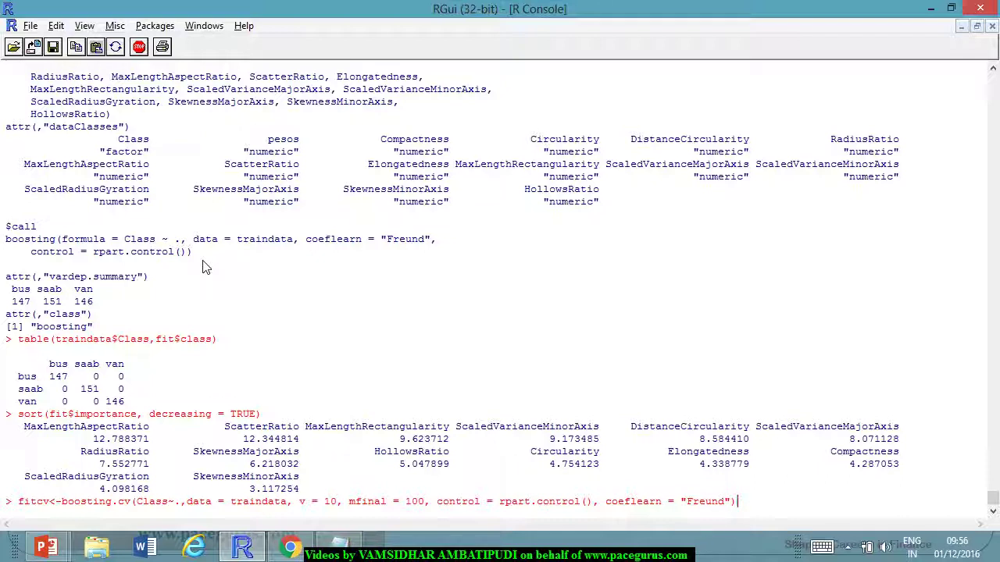
{"action": "key", "text": "Return"}
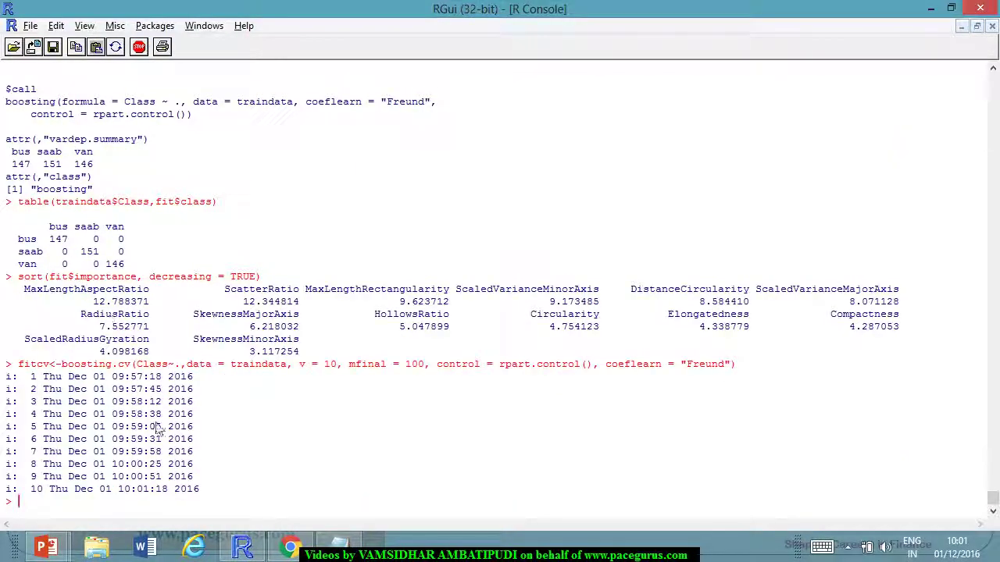
- Print the fitcv object and check the cross-validation error rate of the Freund model
{"action": "double_click", "coordinate": [43, 366]}
{"action": "key", "text": "ctrl+c"}
{"action": "key", "text": "ctrl+v"}
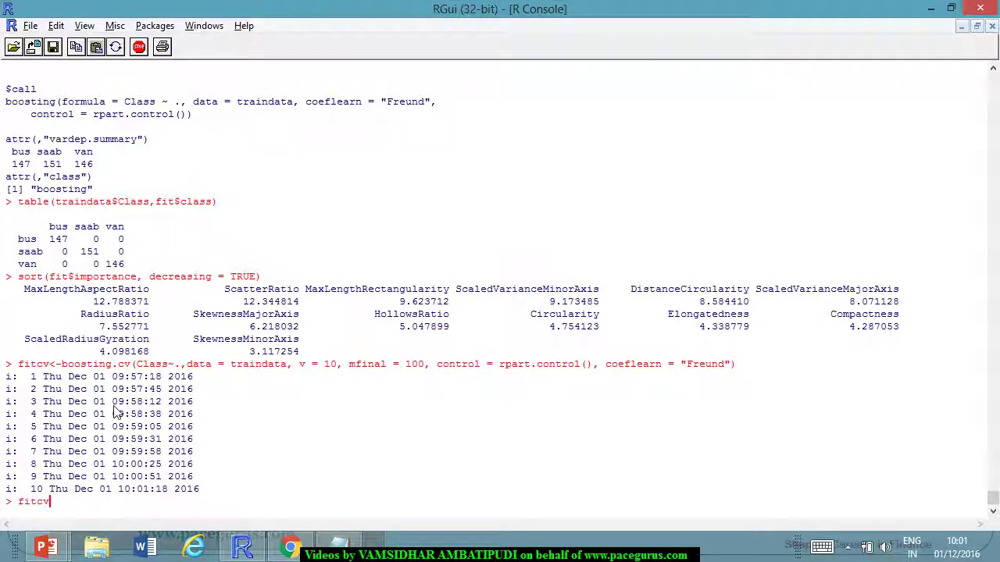
{"action": "key", "text": "Return"}
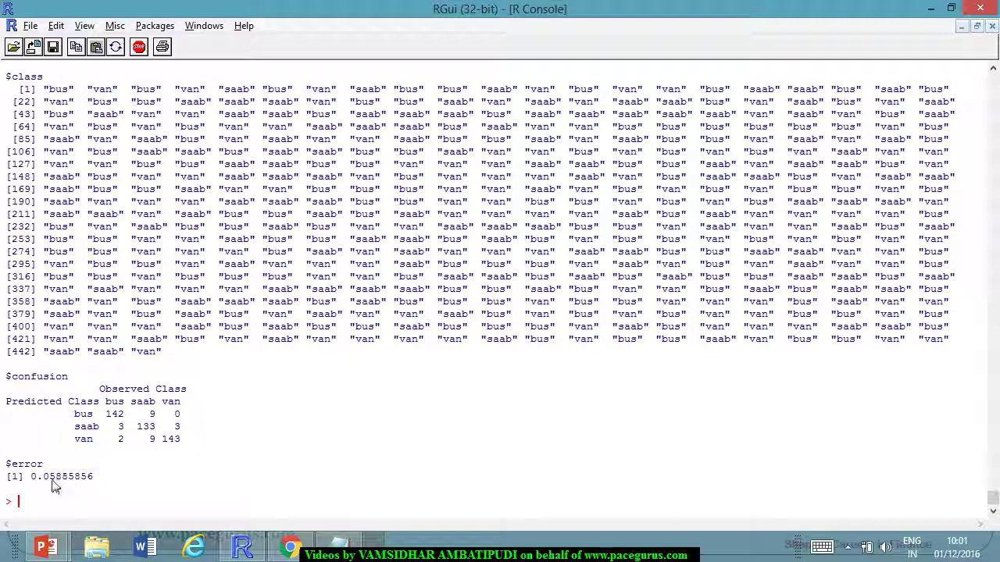
{"action": "left_click_drag", "start_coordinate": [44, 479], "coordinate": [64, 484]}
- Predict the test data with the Freund model by running Notepad's pred<-predict.boosting(fit,newdata = testdata) command in the R console
{"action": "key", "text": "alt+Tab"}
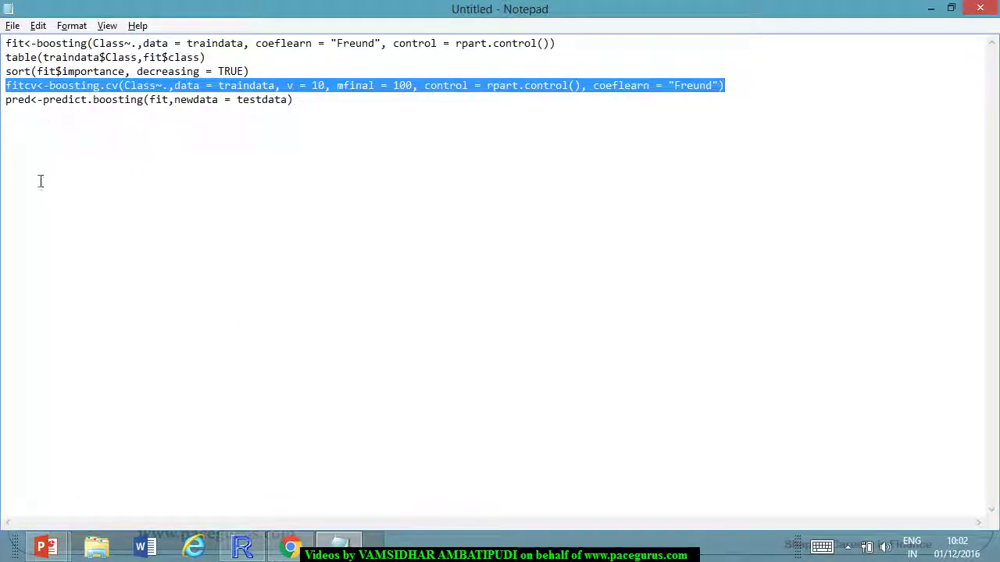
{"action": "left_click_drag", "start_coordinate": [7, 103], "coordinate": [302, 115]}
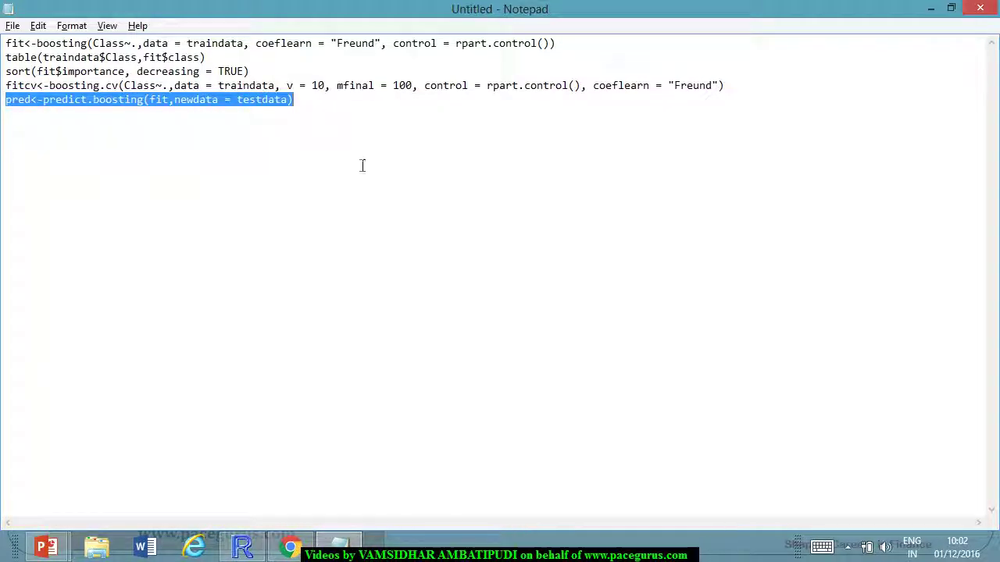
{"action": "key", "text": "ctrl+c"}
{"action": "key", "text": "alt+Tab"}
{"action": "key", "text": "ctrl+v"}
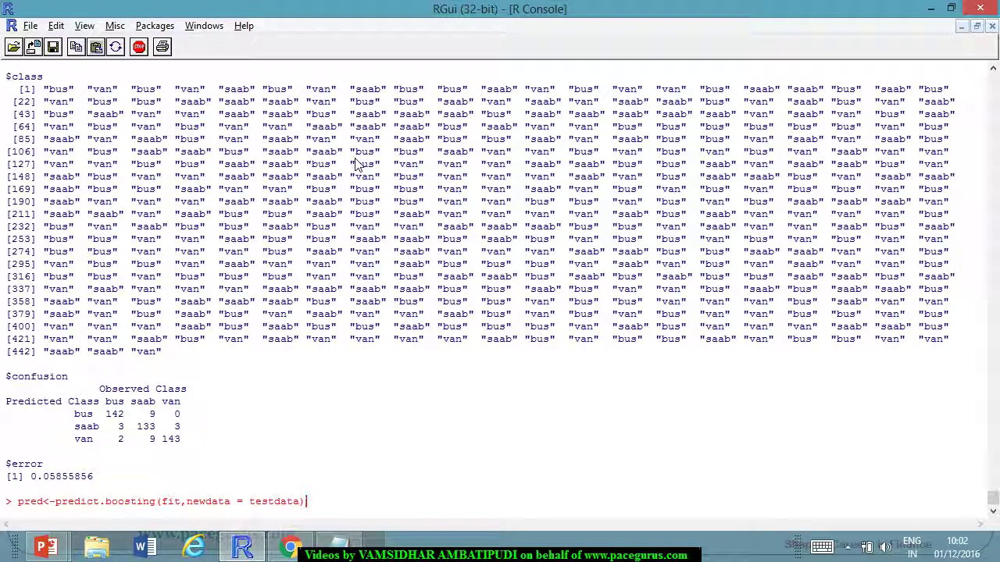
{"action": "key", "text": "Return"}
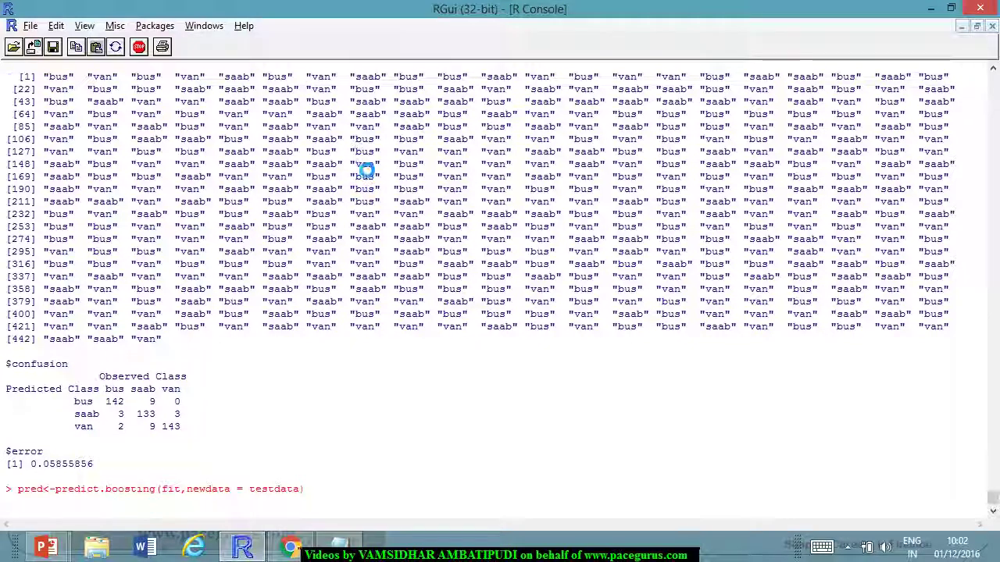
- Print the pred object in the R console and check the Freund model's test confusion matrix and error rate
{"action": "type", "text": "pred"}
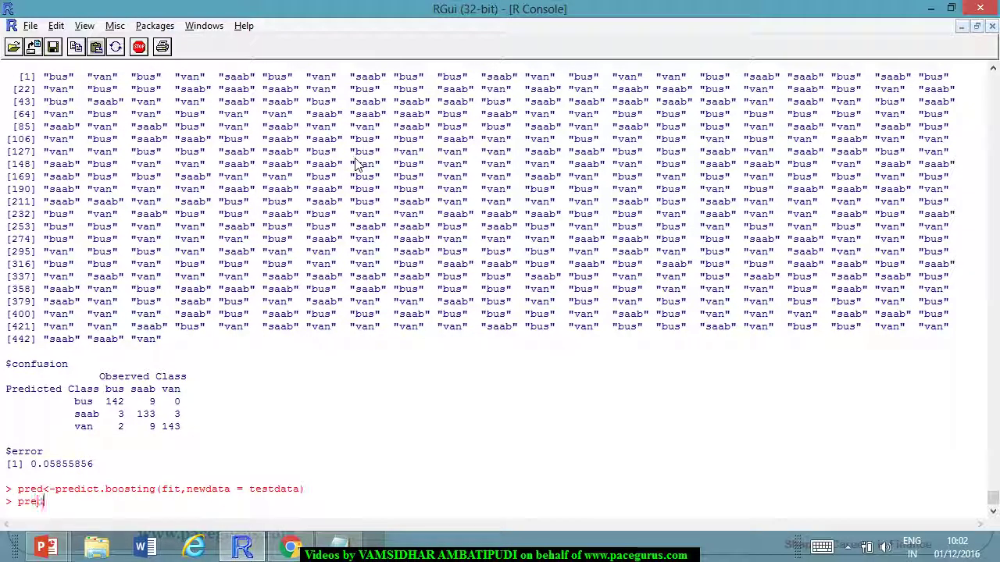
{"action": "key", "text": "Return"}
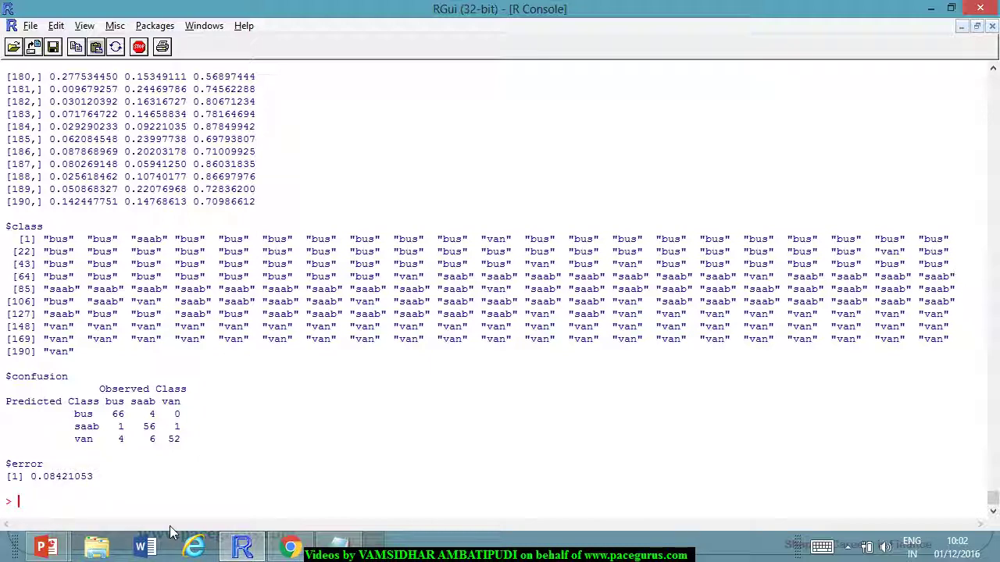
- Switch to the PowerPoint slide show and handwrite (8.42%) with the pen beside the Freund's Adjustment title
{"action": "key", "text": "alt+Tab"}
{"action": "key", "text": "alt+Tab"}
{"action": "key", "text": "Tab"}
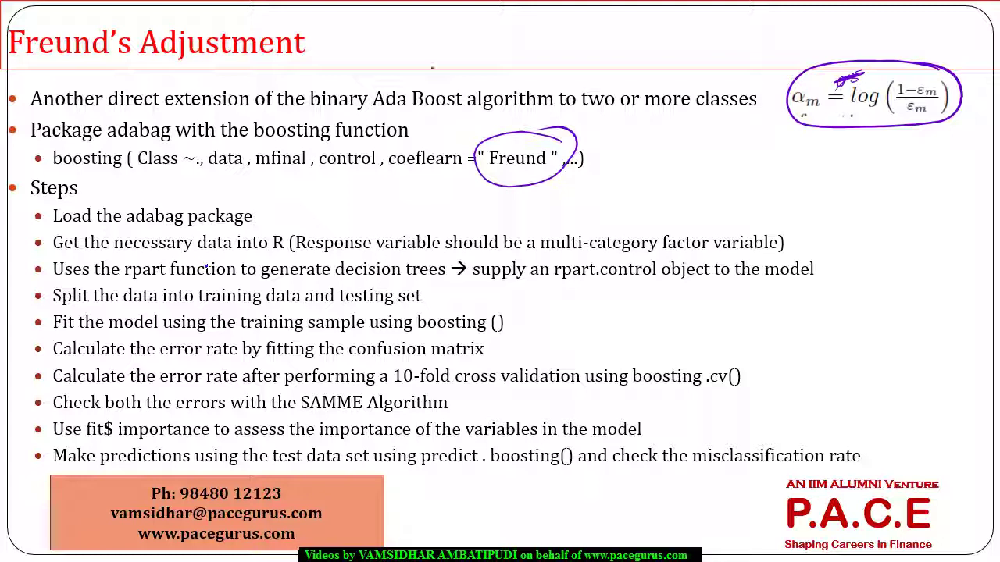
{"action": "mouse_move", "coordinate": [344, 15]}
{"action": "left_mouse_down"}
{"action": "mouse_move", "coordinate": [322, 42]}
{"action": "mouse_move", "coordinate": [325, 84]}
{"action": "left_mouse_up"}
{"action": "mouse_move", "coordinate": [347, 50]}
{"action": "left_mouse_down"}
{"action": "mouse_move", "coordinate": [336, 58]}
{"action": "mouse_move", "coordinate": [384, 43]}
{"action": "mouse_move", "coordinate": [396, 56]}
{"action": "left_mouse_up"}
{"action": "left_click", "coordinate": [366, 53]}
{"action": "mouse_move", "coordinate": [390, 45]}
{"action": "left_mouse_down"}
{"action": "mouse_move", "coordinate": [389, 67]}
{"action": "mouse_move", "coordinate": [423, 58]}
{"action": "mouse_move", "coordinate": [420, 74]}
{"action": "left_mouse_up"}
{"action": "left_click", "coordinate": [437, 55]}
{"action": "left_click_drag", "start_coordinate": [446, 17], "coordinate": [443, 81]}
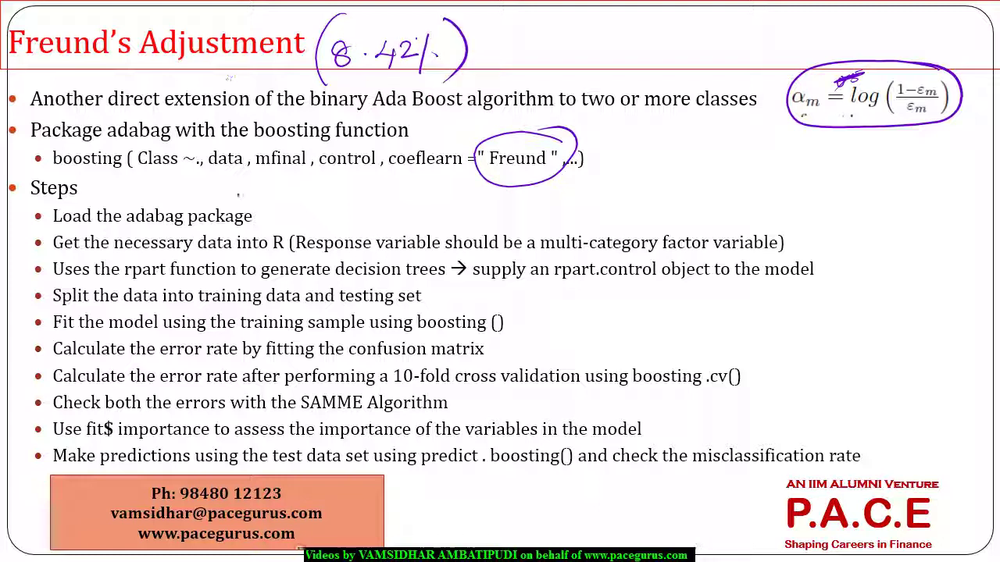
- Compare the handwritten test error rates on the SAMME and Breiman's Extension slides
{"action": "key", "text": "Left"}
{"action": "key", "text": "Right"}
{"action": "key", "text": "Right"}
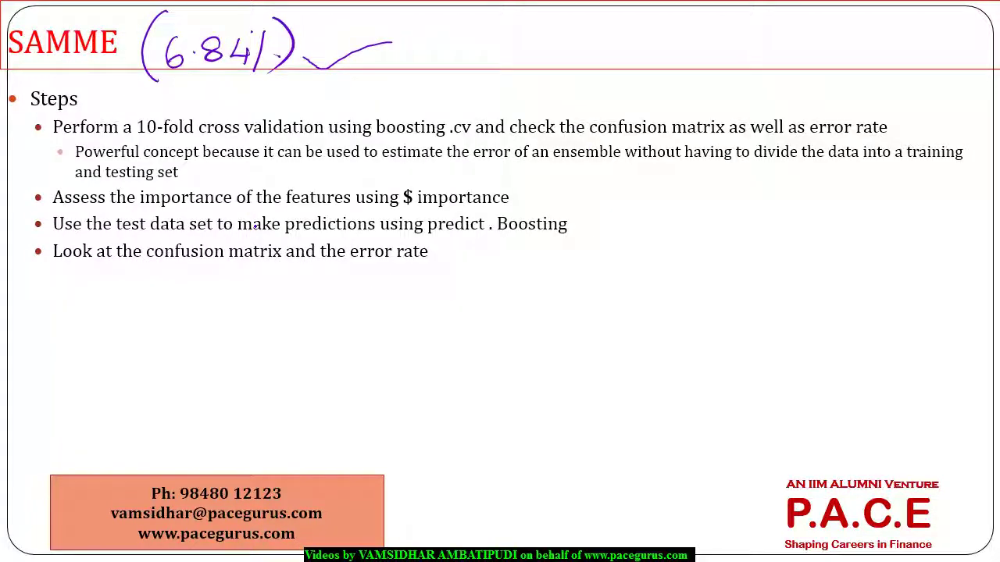
{"action": "key", "text": "Left"}
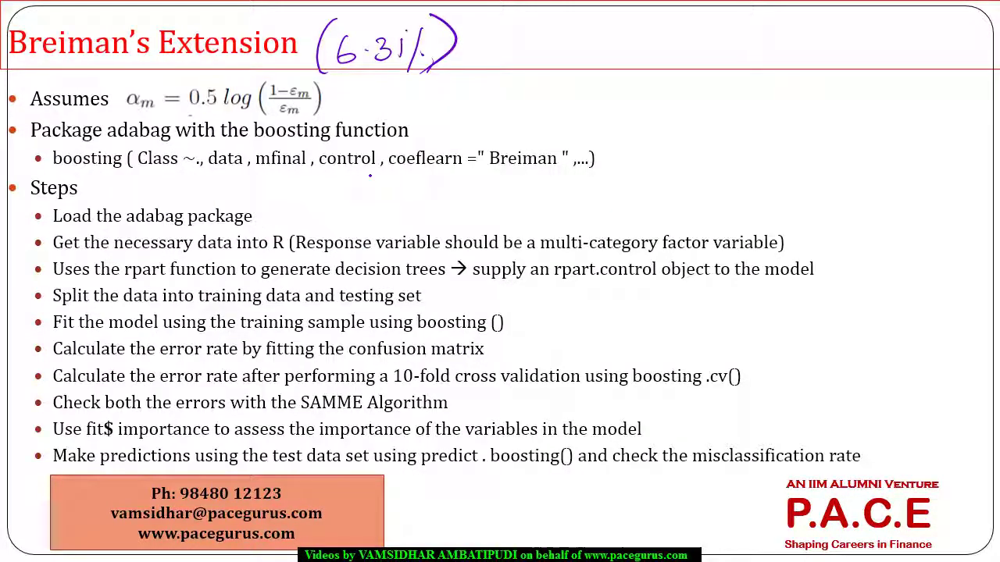
- Switch to the R console to recheck the Freund model's confusion matrix and test error, and return to the PowerPoint slide show
{"action": "key", "text": "alt+Tab"}
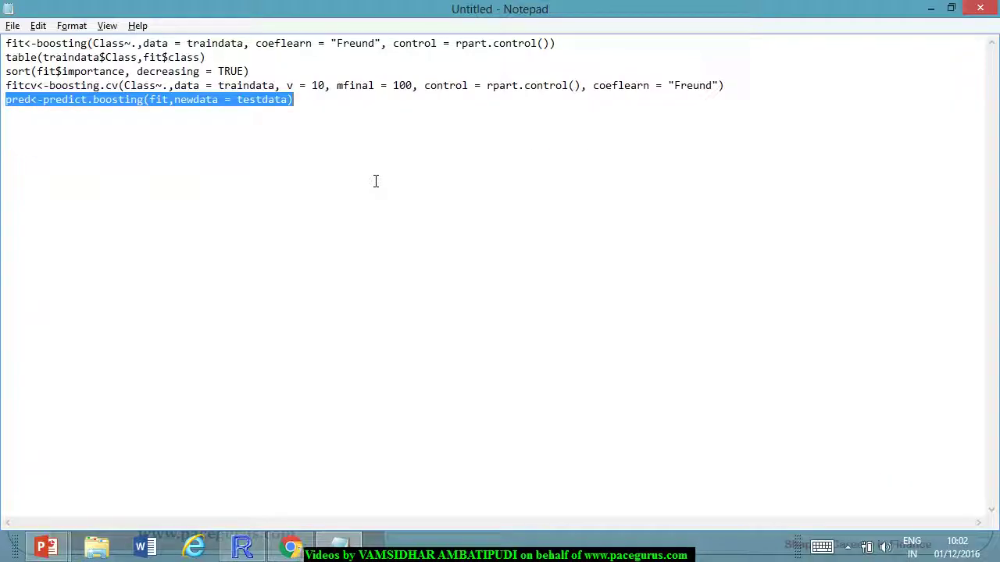
{"action": "key", "text": "alt+Tab"}
{"action": "key", "text": "Tab"}
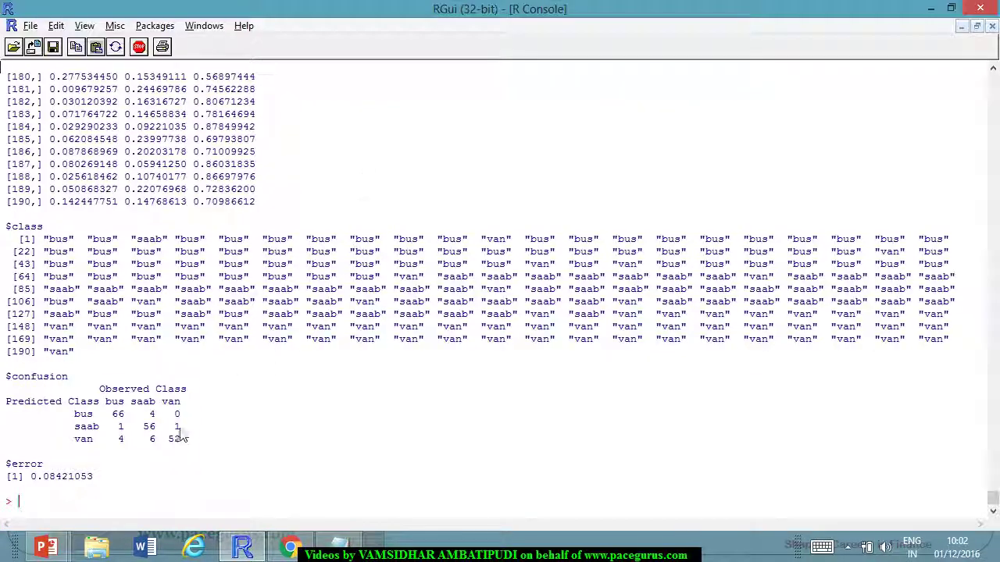
{"action": "key", "text": "alt+Tab"}
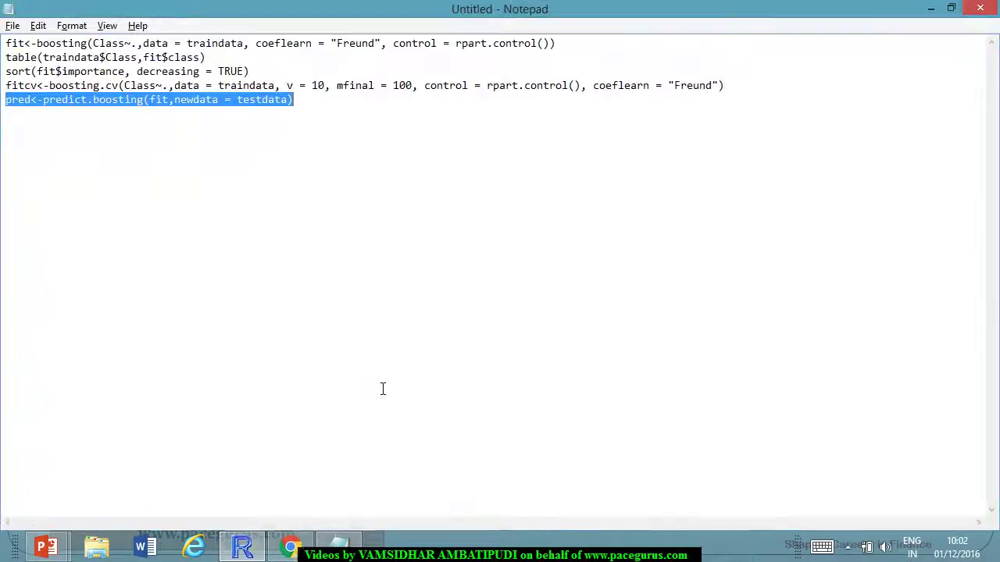
{"action": "key", "text": "alt+Tab"}
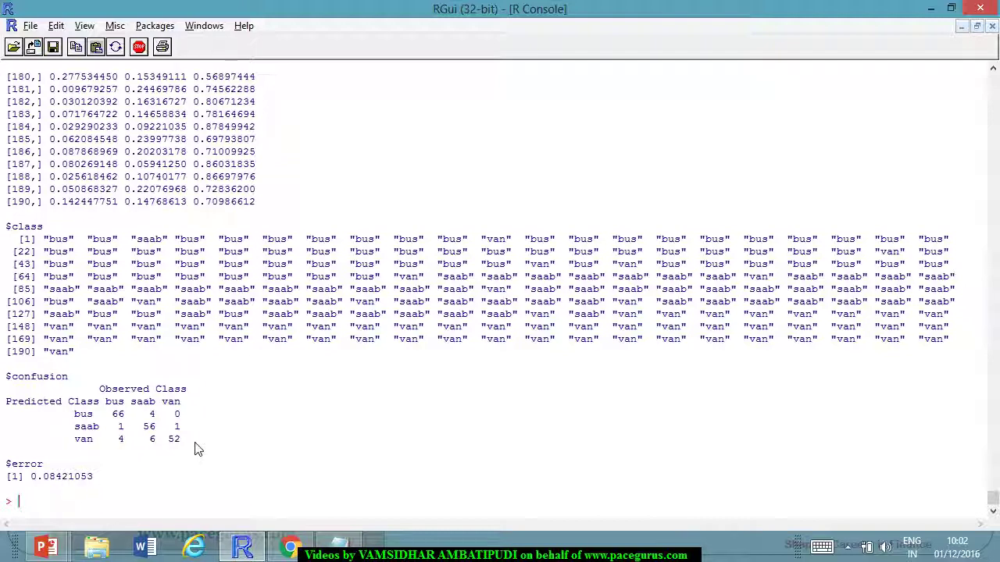
{"action": "key", "text": "alt+Tab"}
{"action": "key", "text": "Tab"}
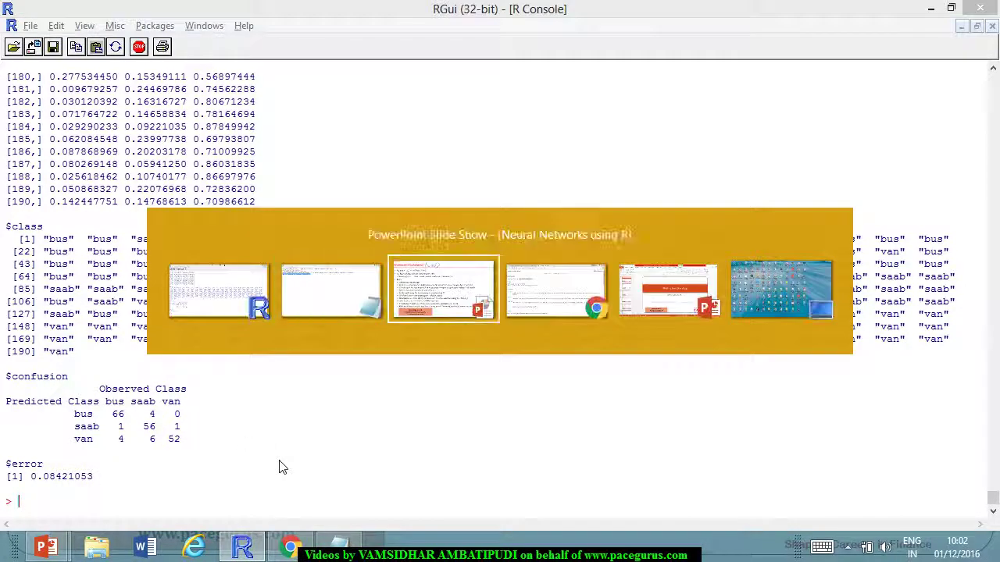